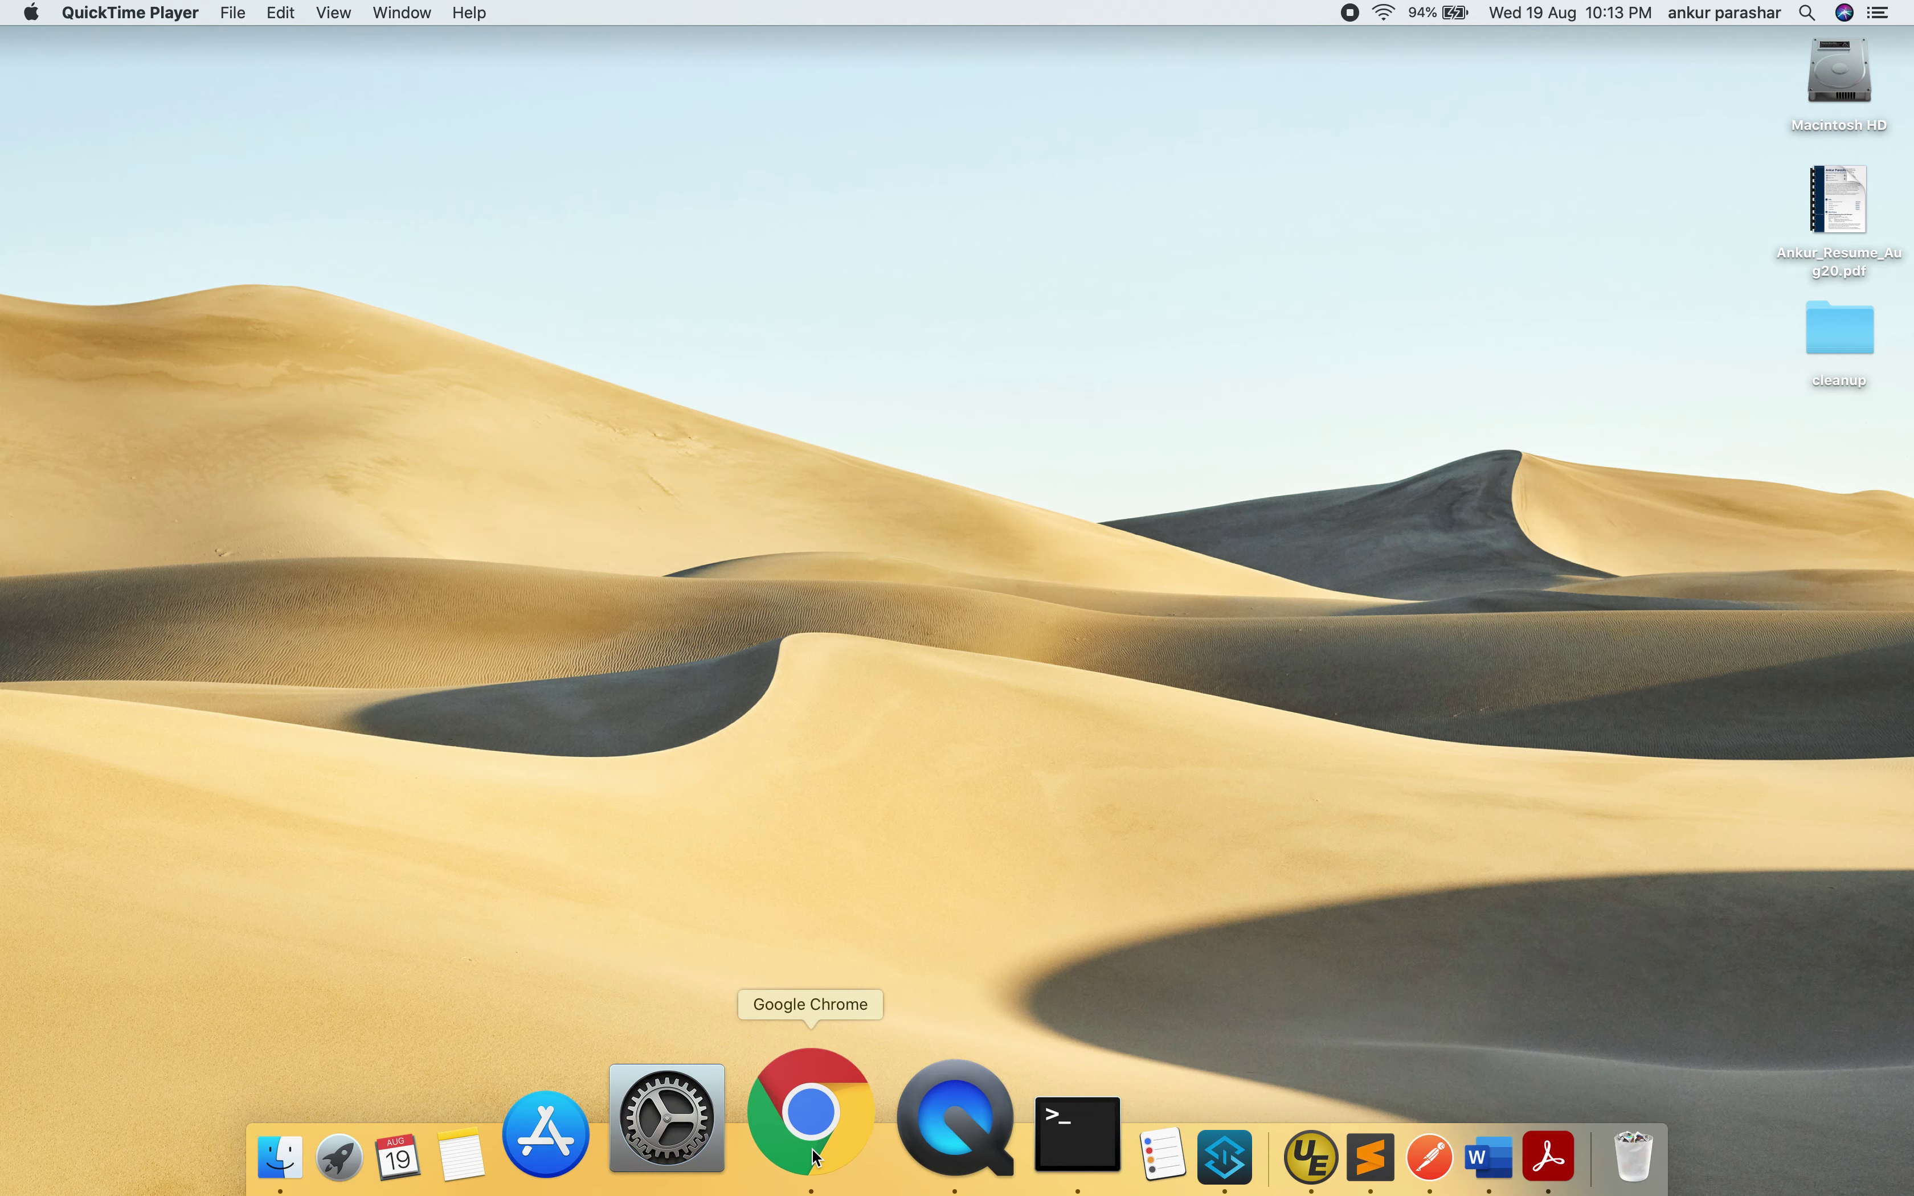
- Go to anypoint.mulesoft.com in Chrome and open version 1.0 of the CricketTeam API in API Manager
click(811, 1123)
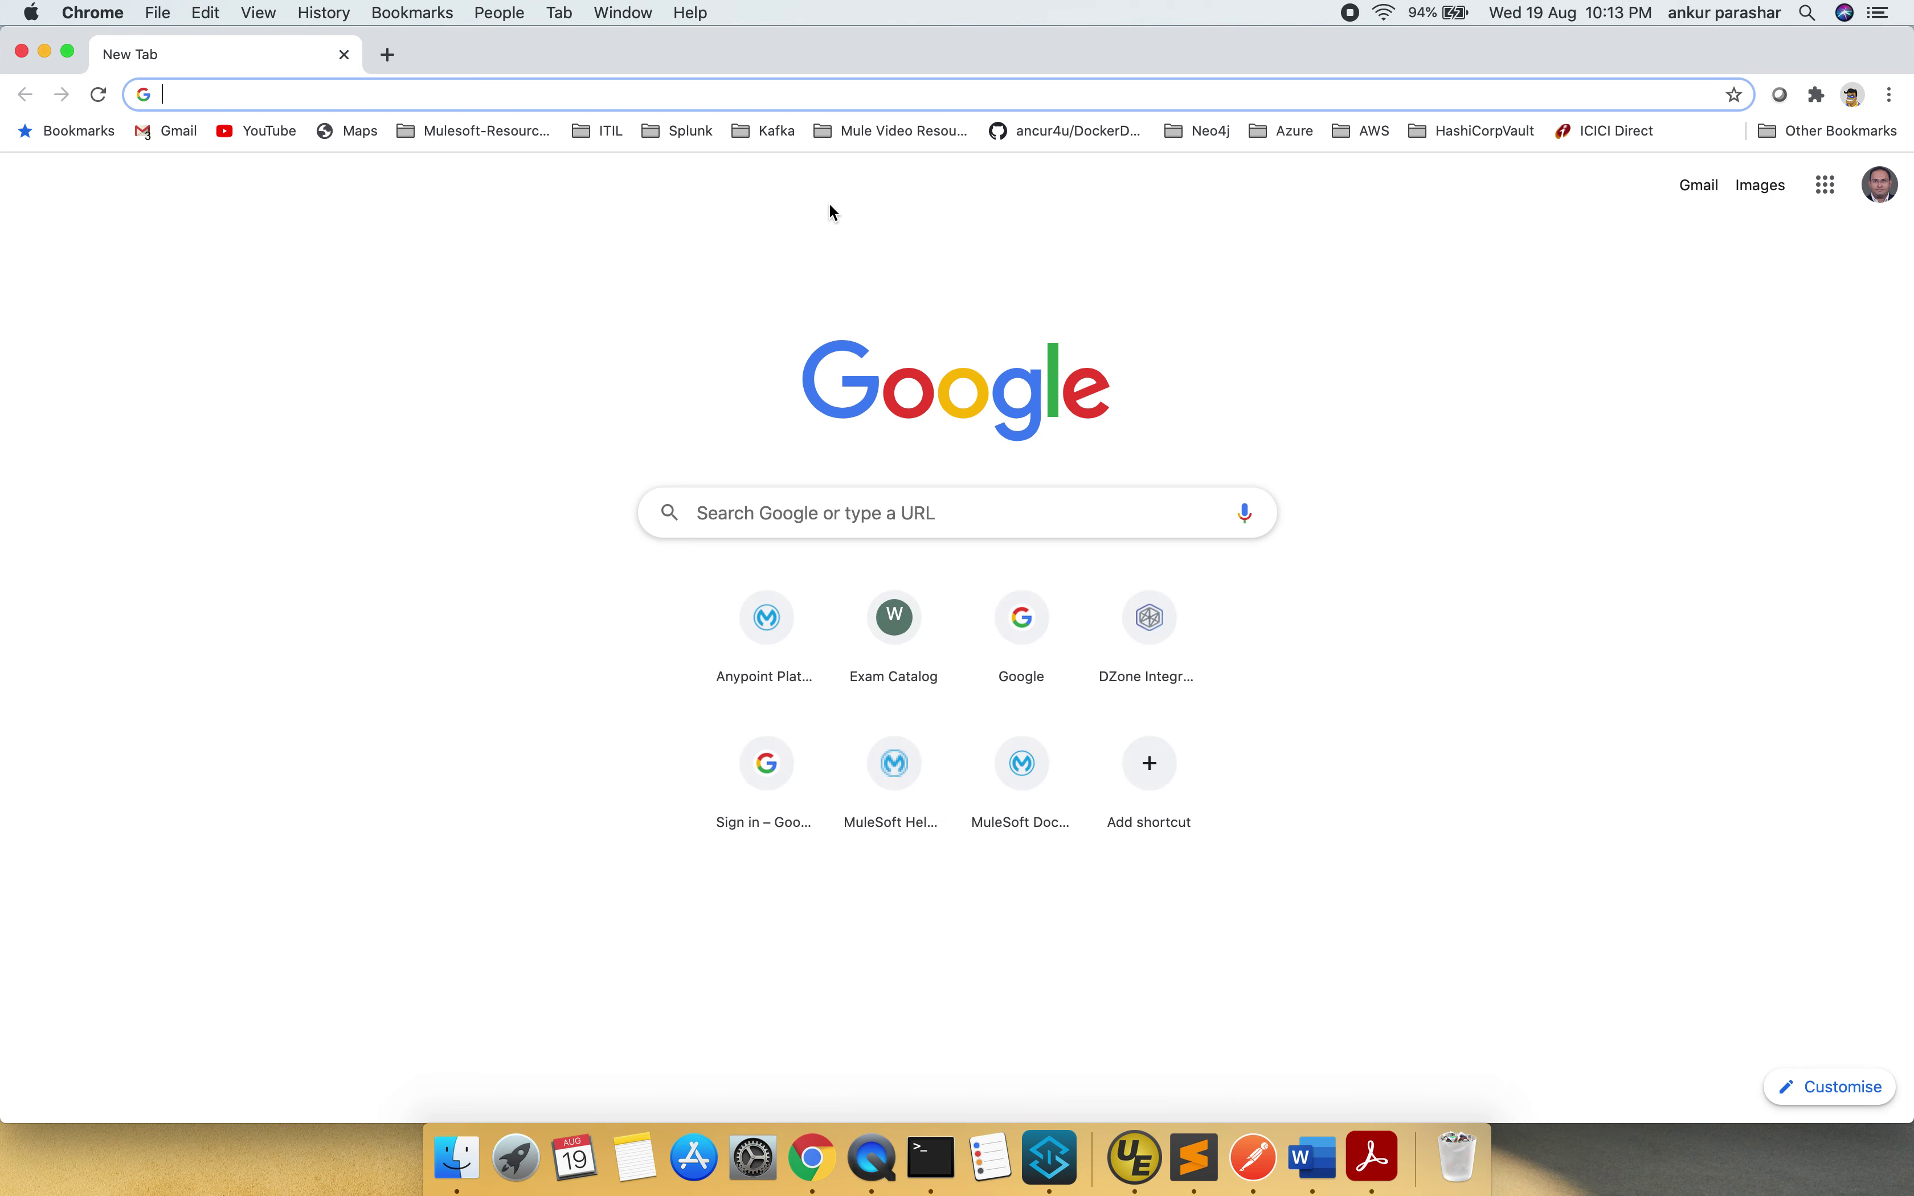
text(any)
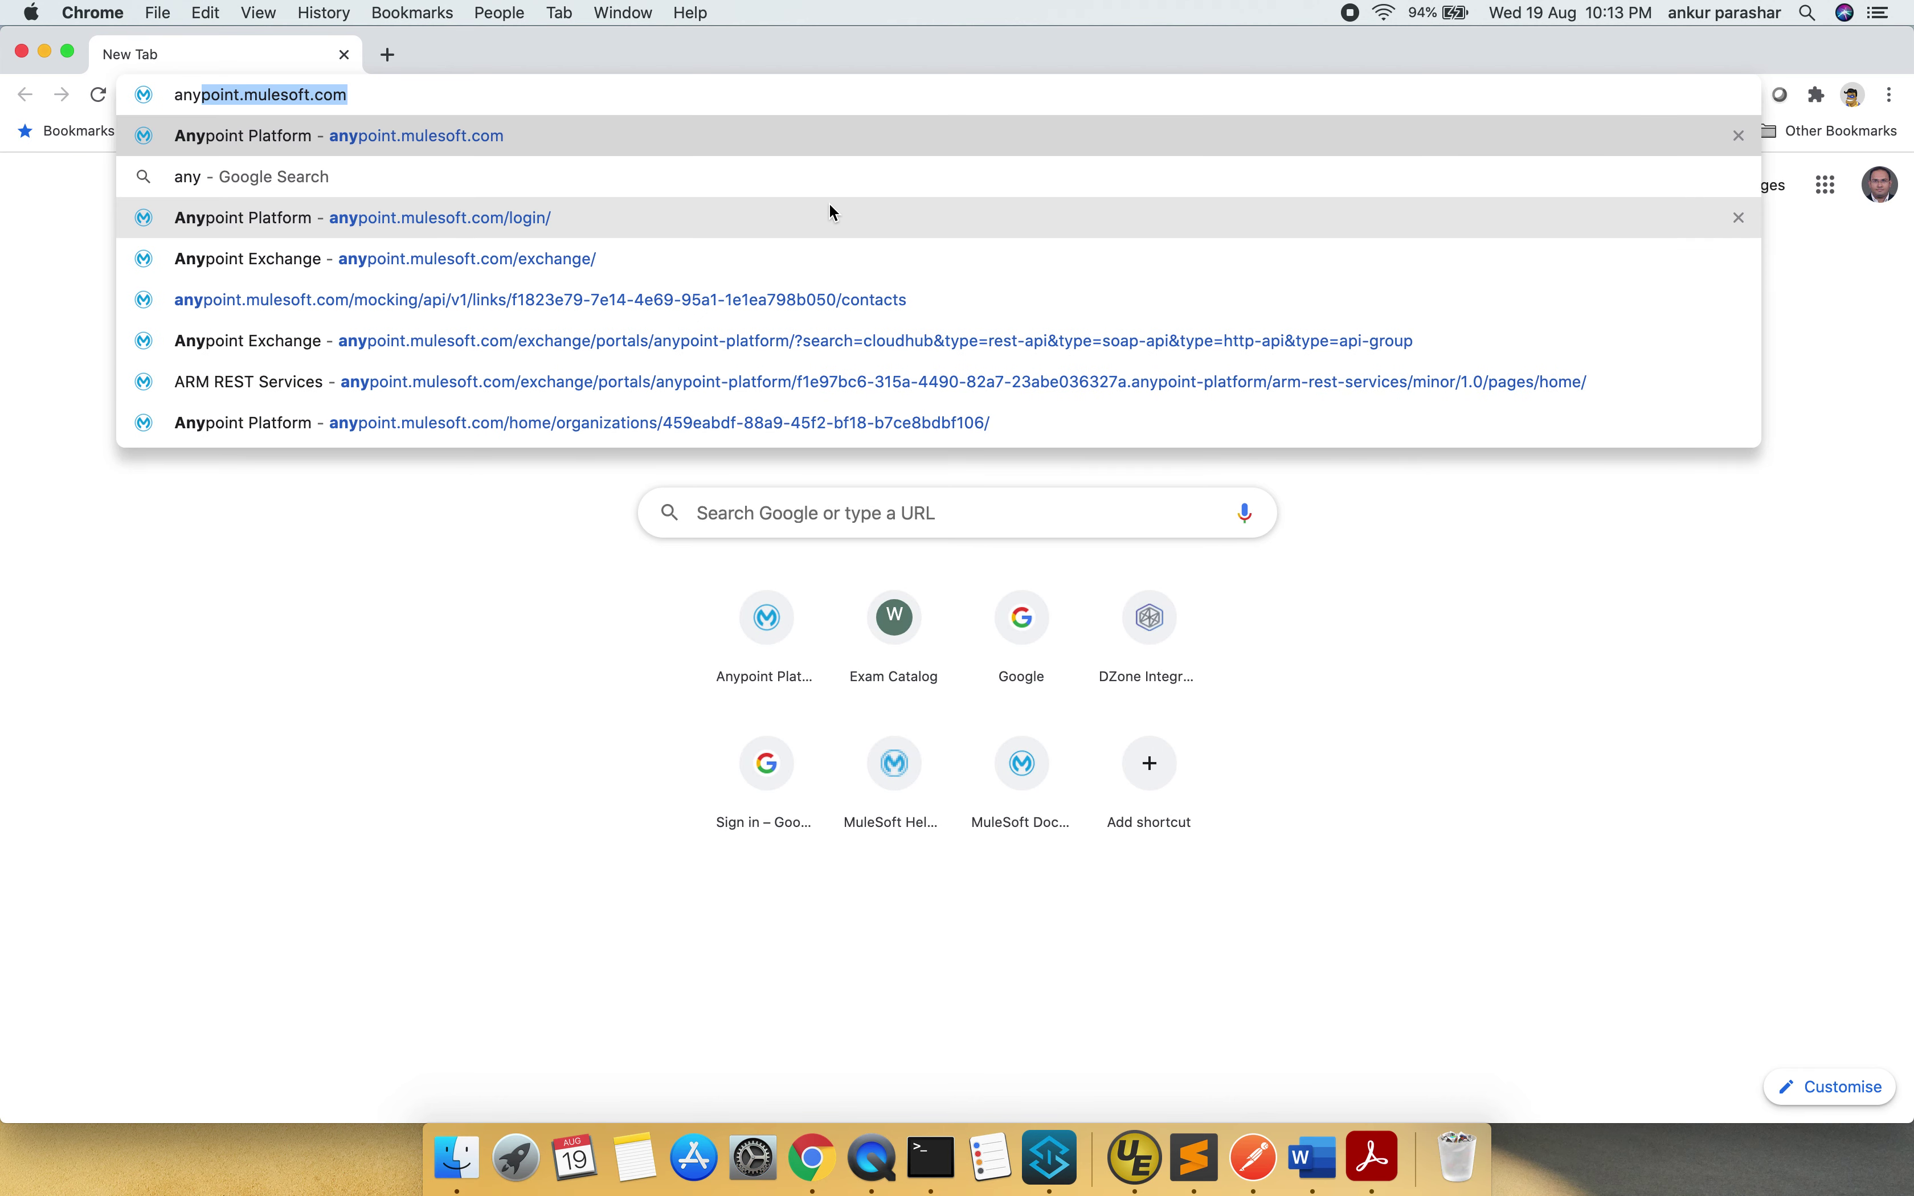
key(Right)
key(Return)
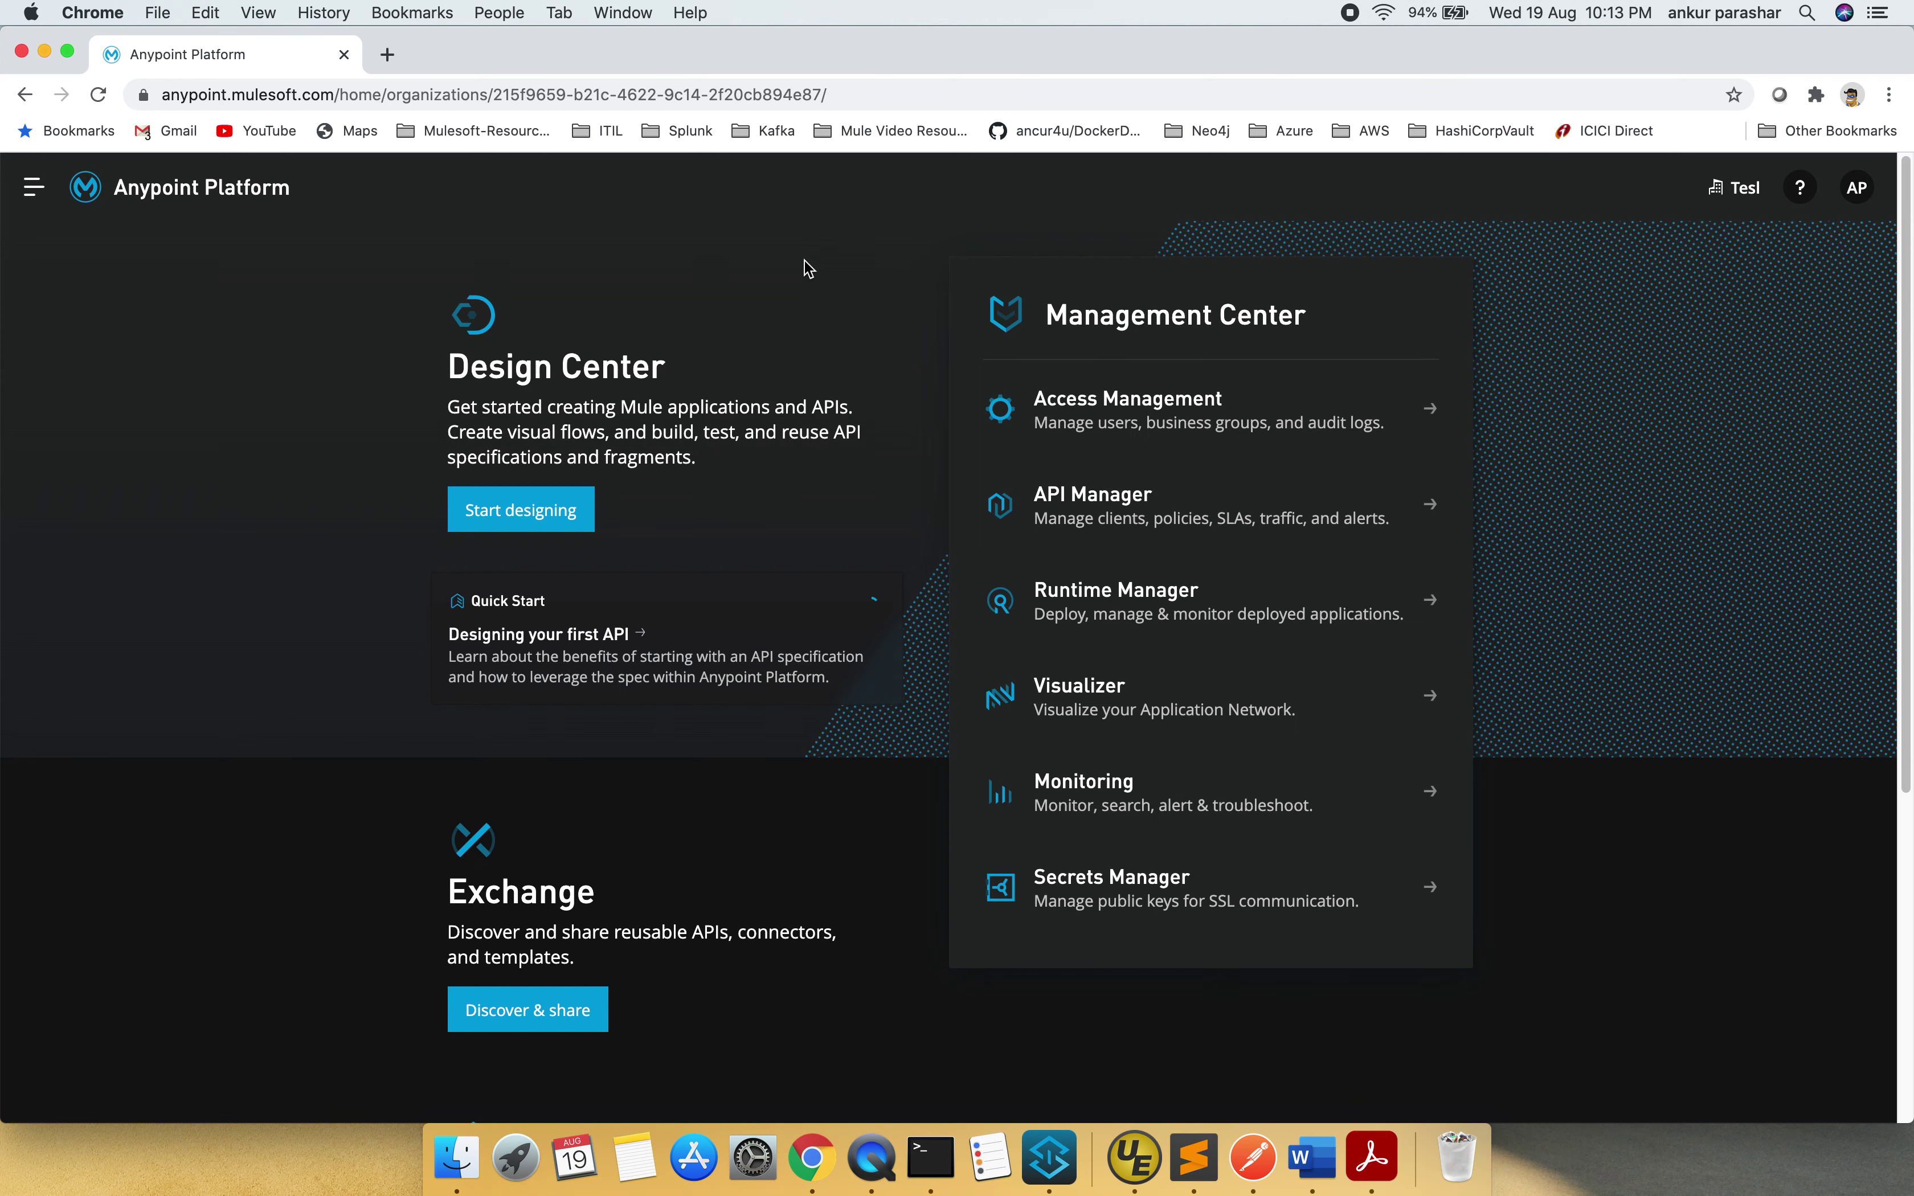
click(1112, 513)
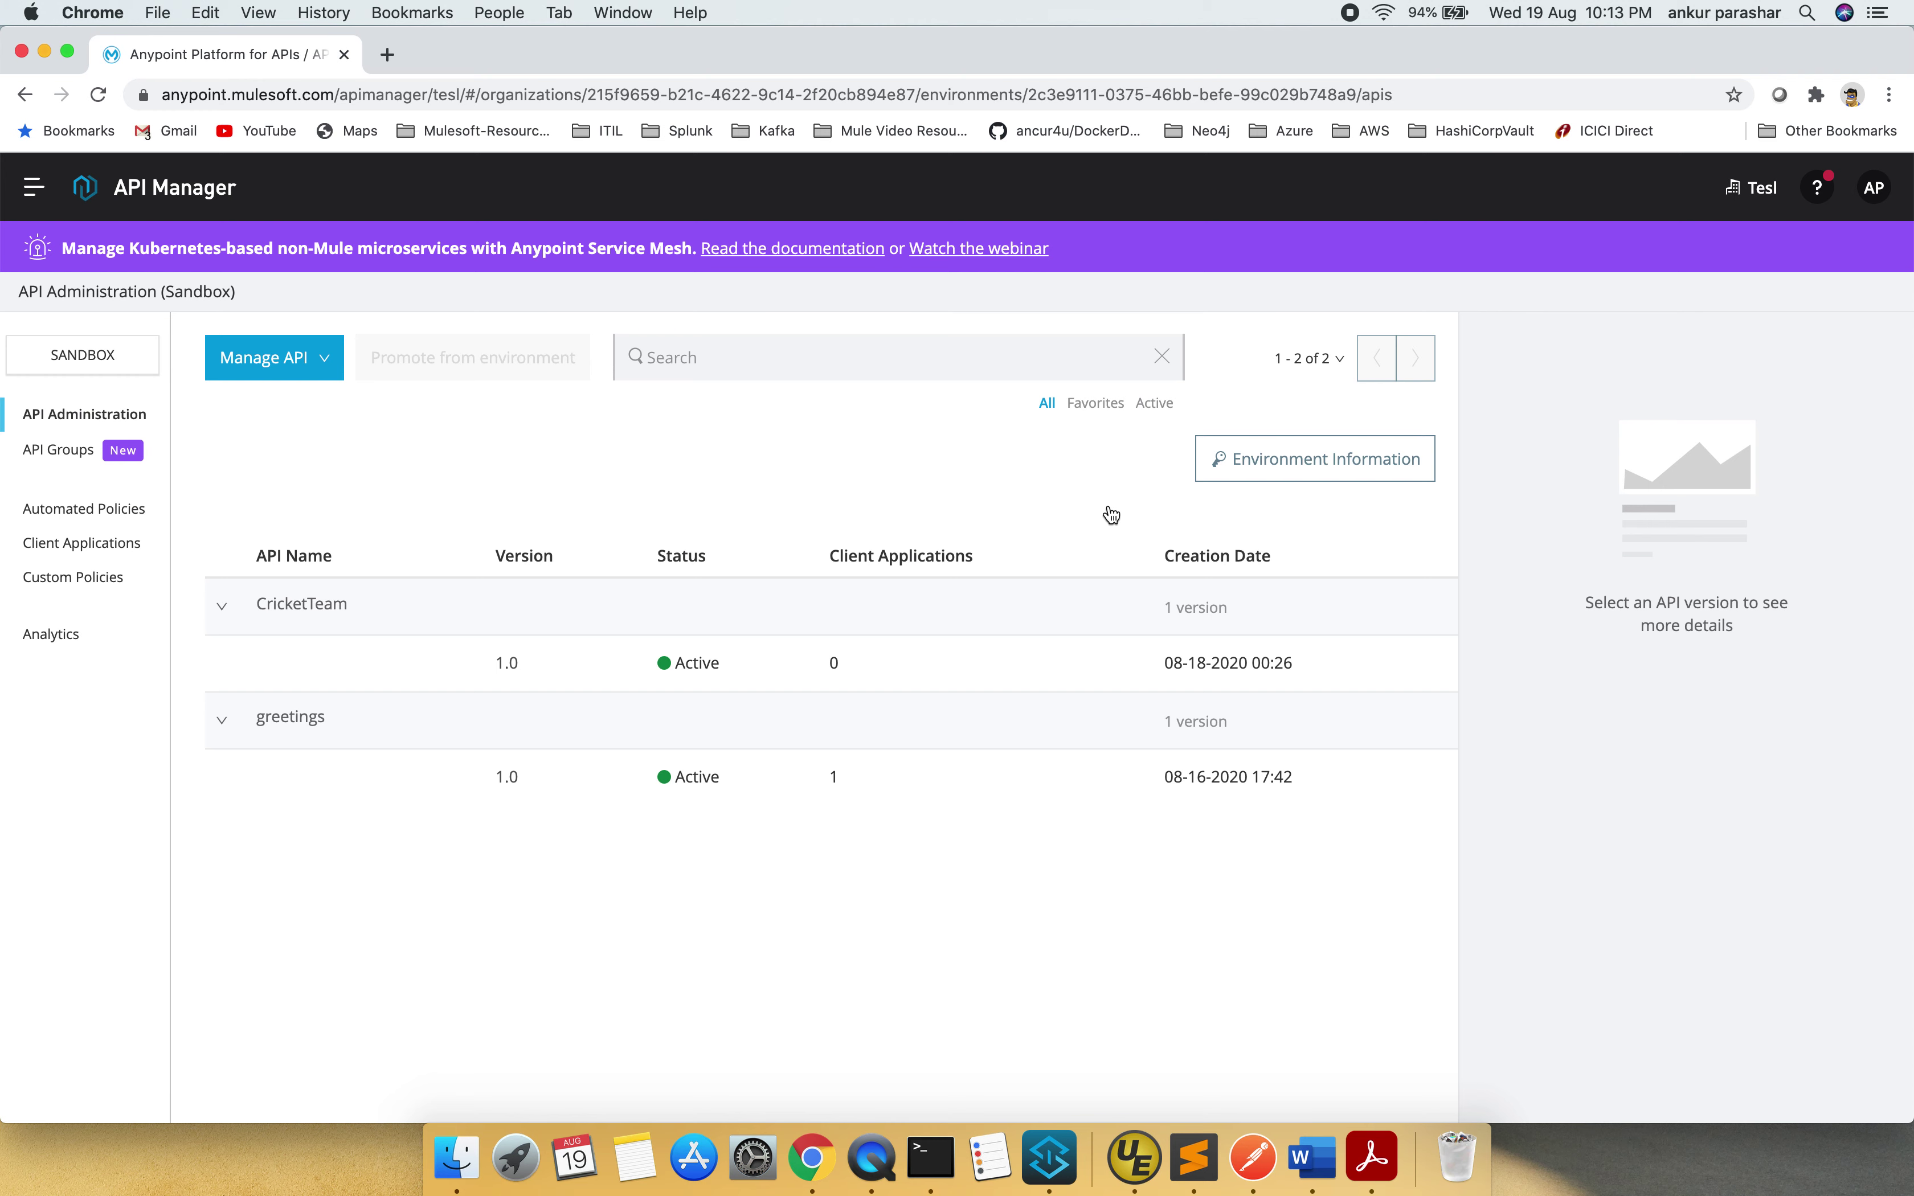
click(507, 664)
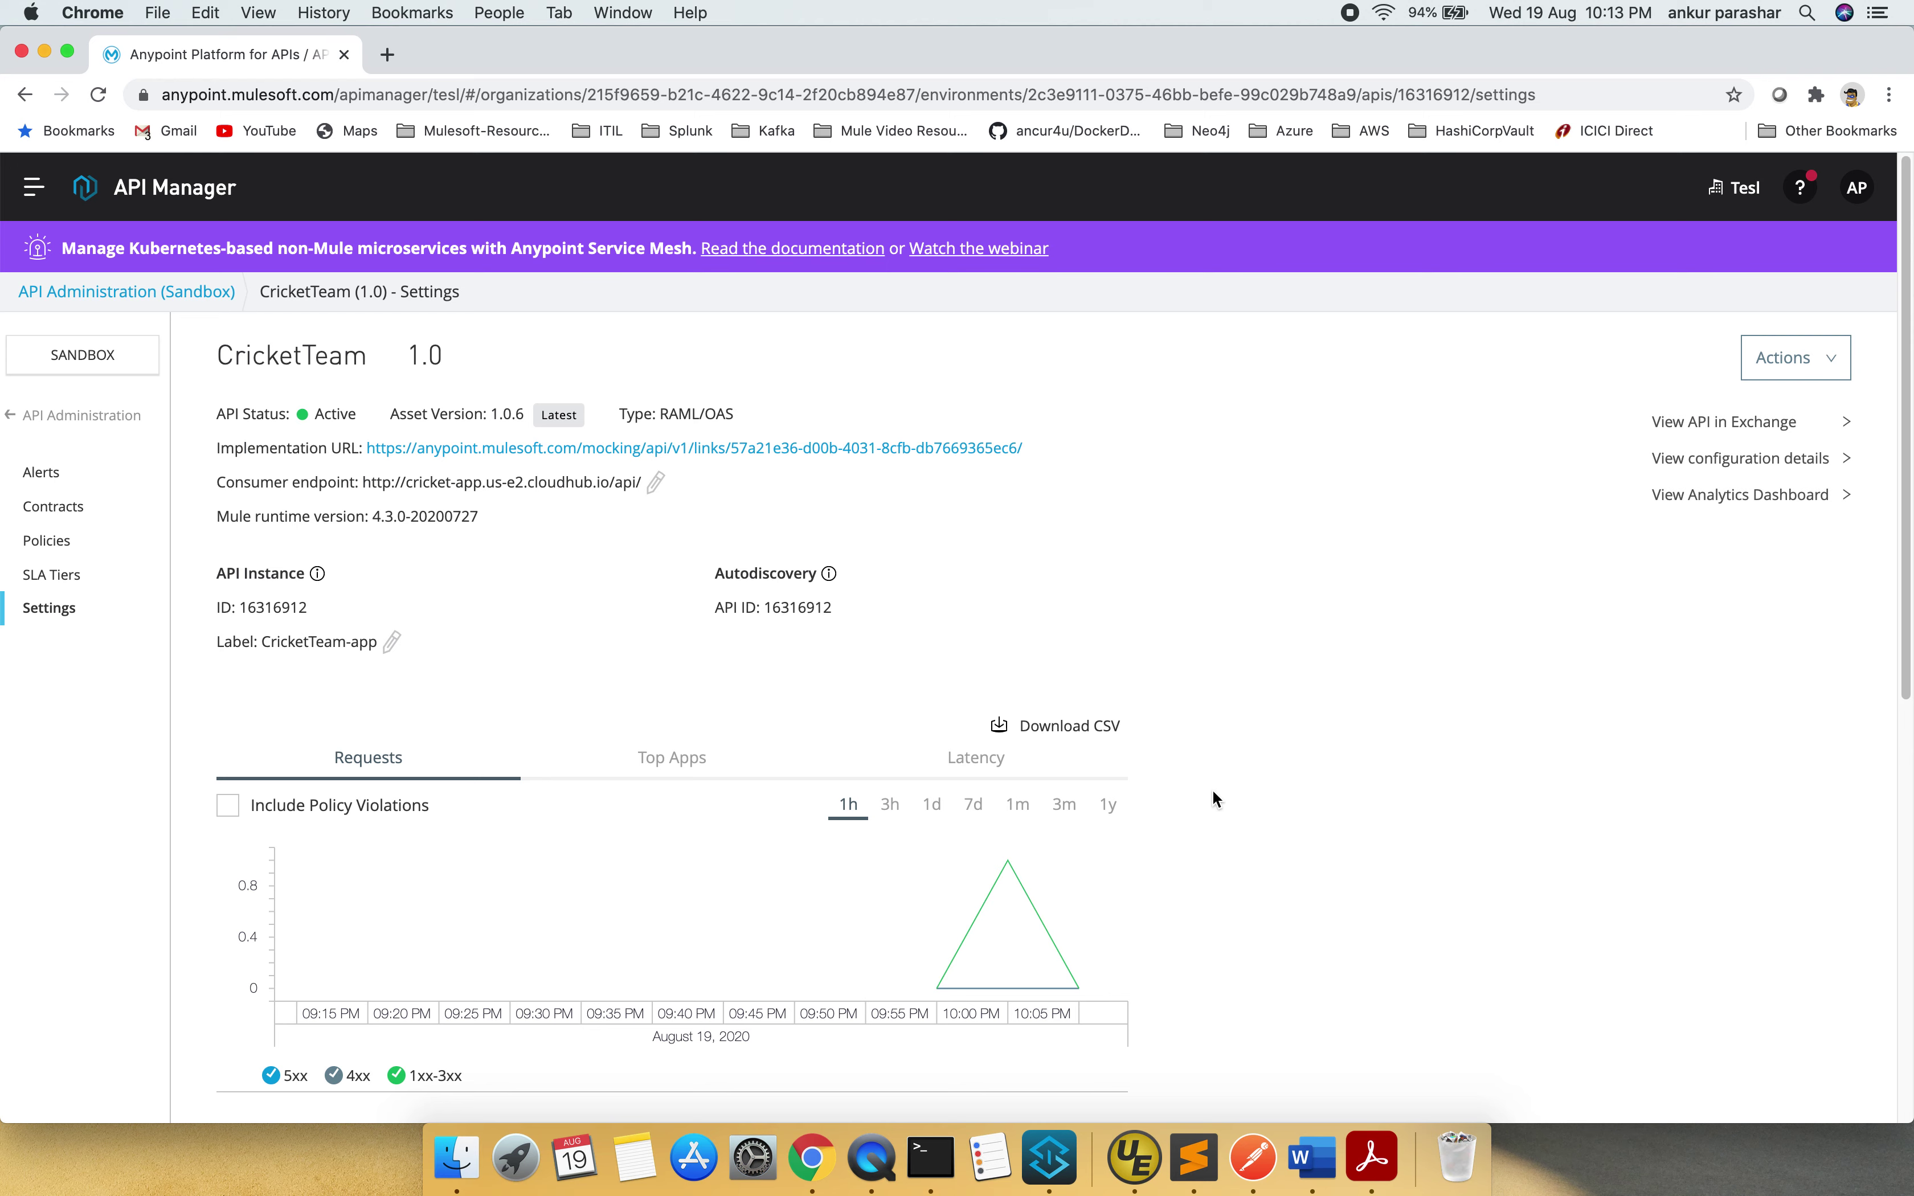
- Switch to Postman and send the GET playerDetails request to the CricketTeam API's consumer endpoint without authorization
click(1265, 1124)
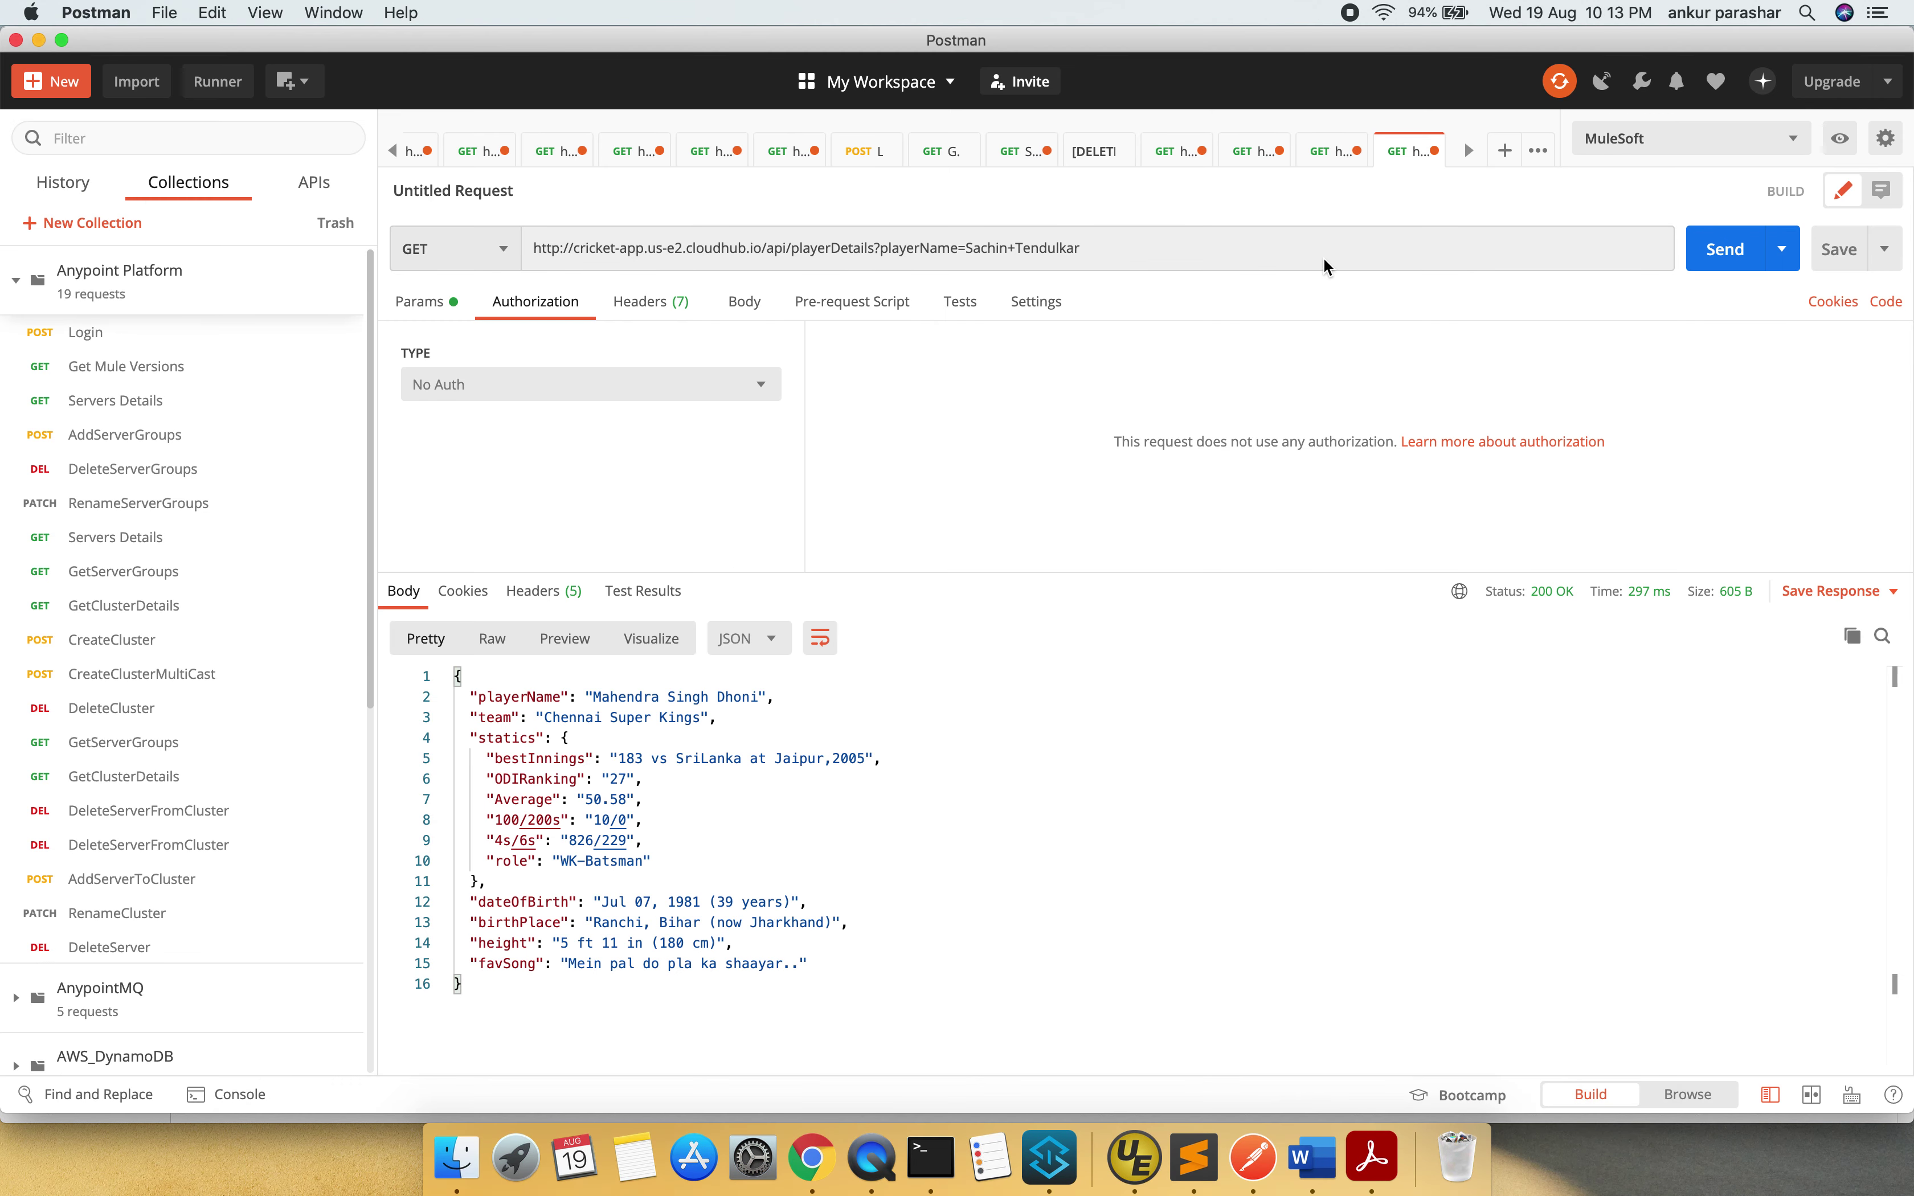
click(1325, 256)
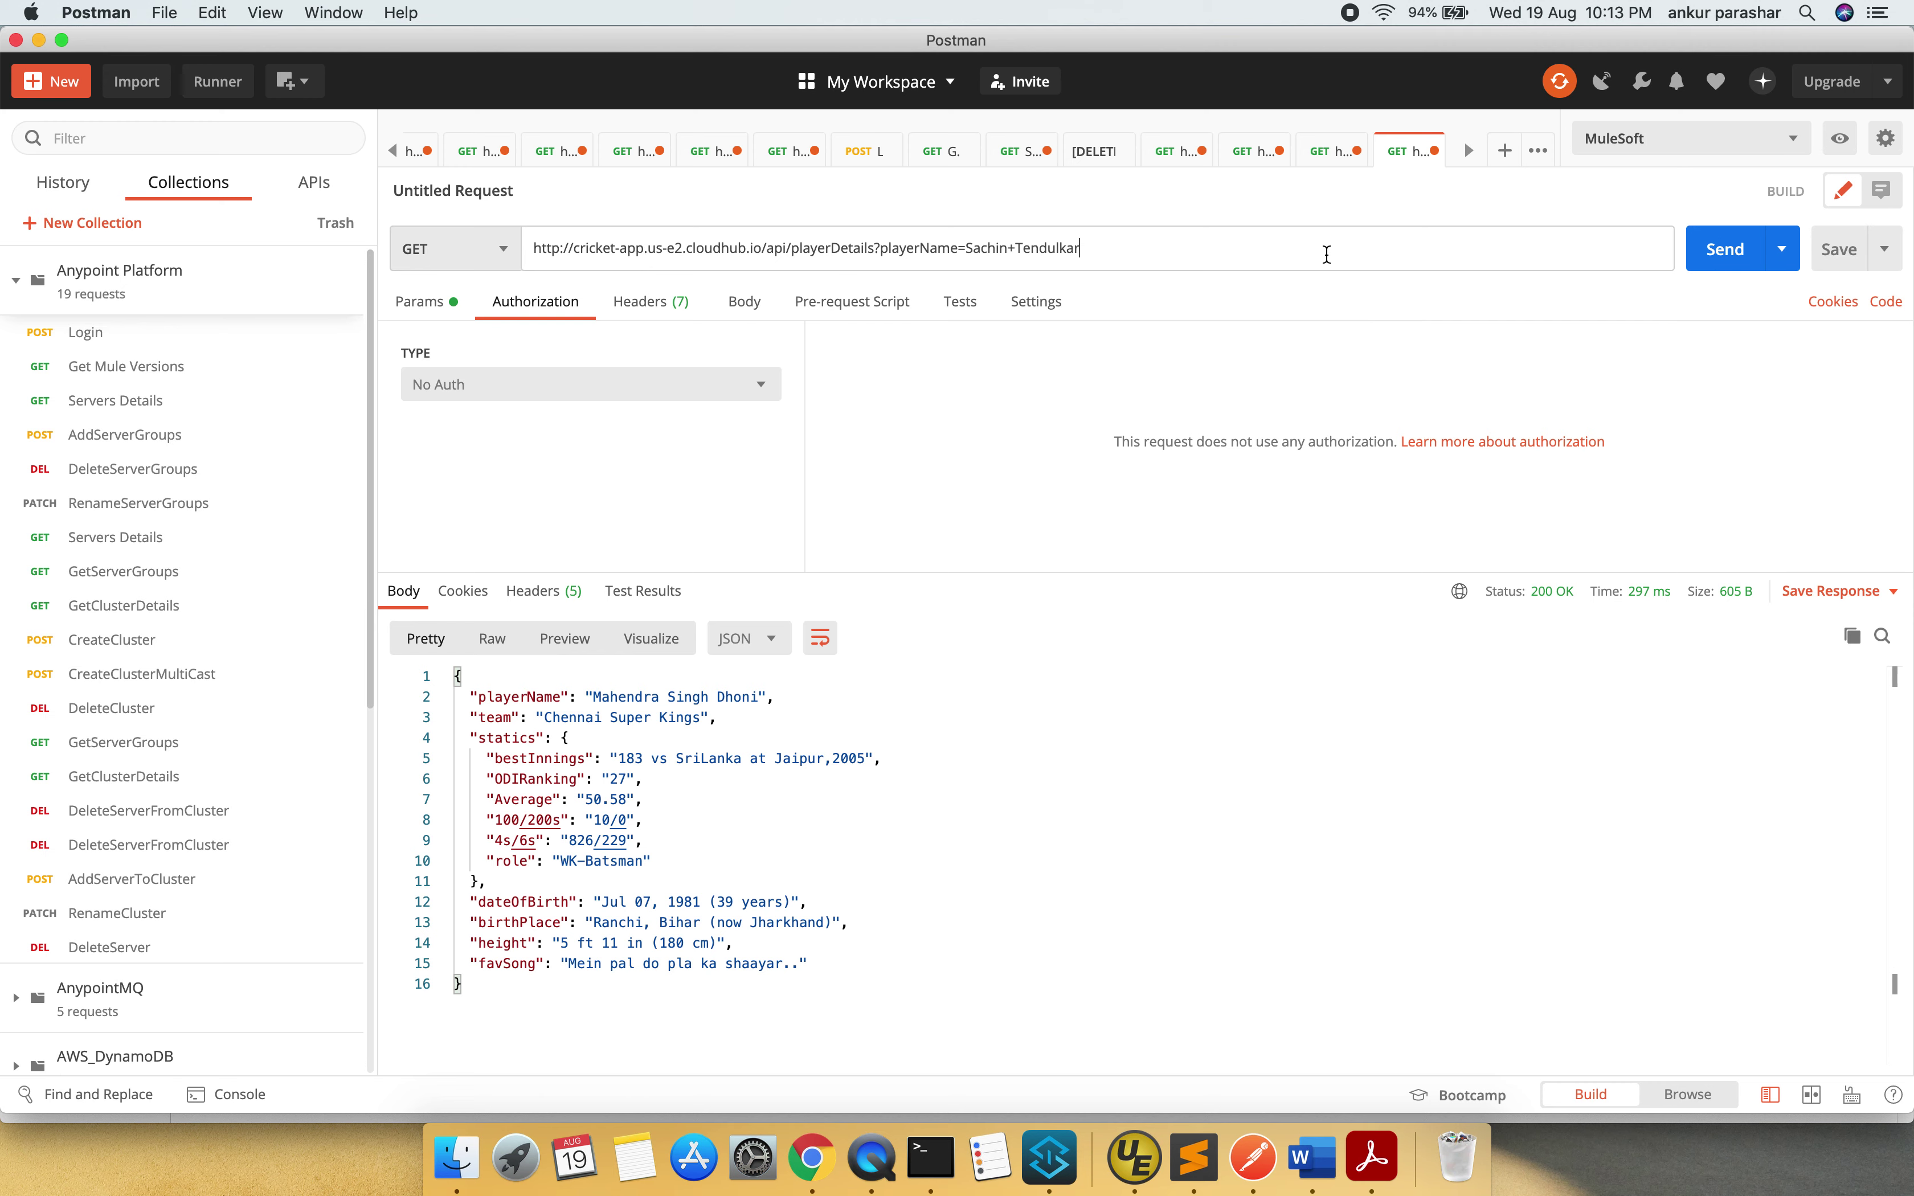
key(super+Tab)
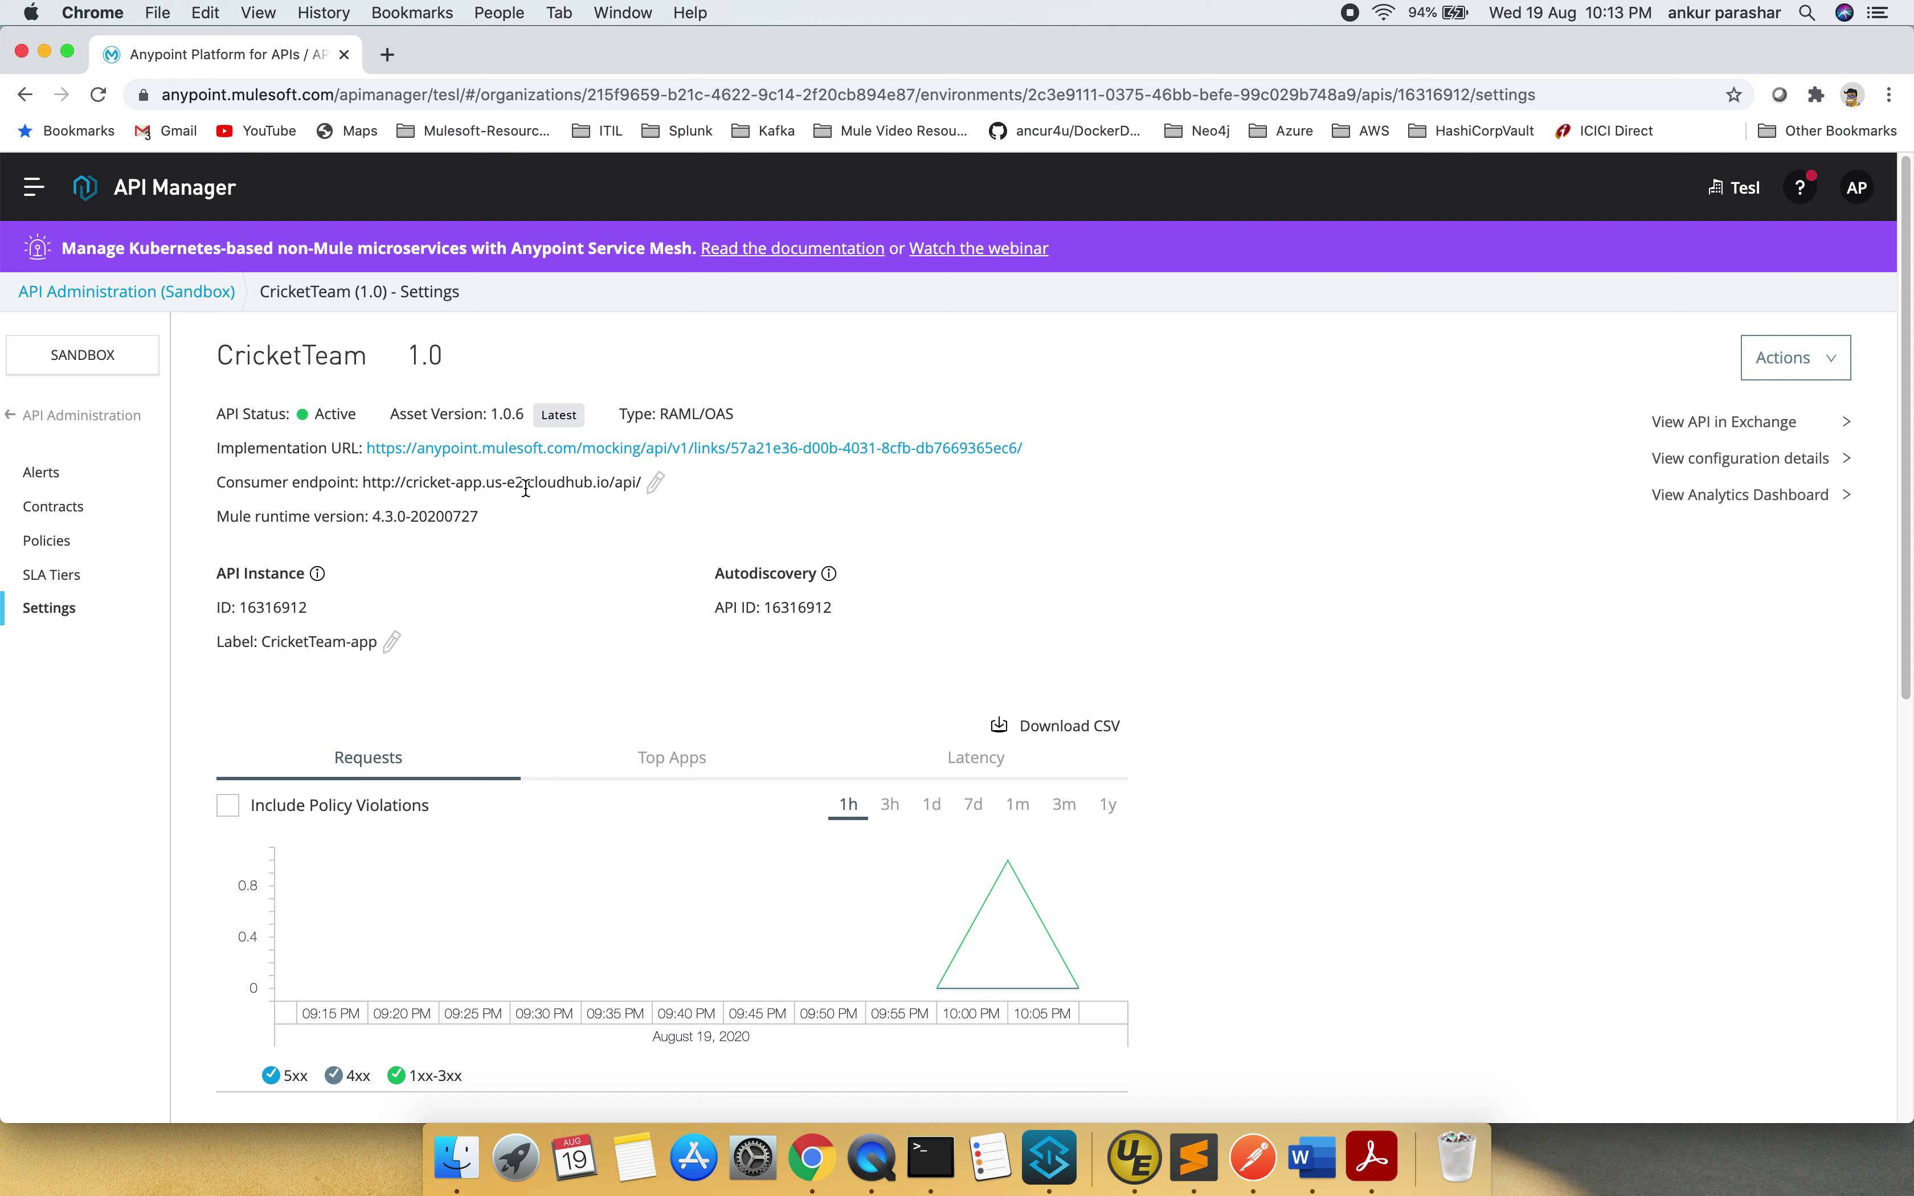
key(super+Tab)
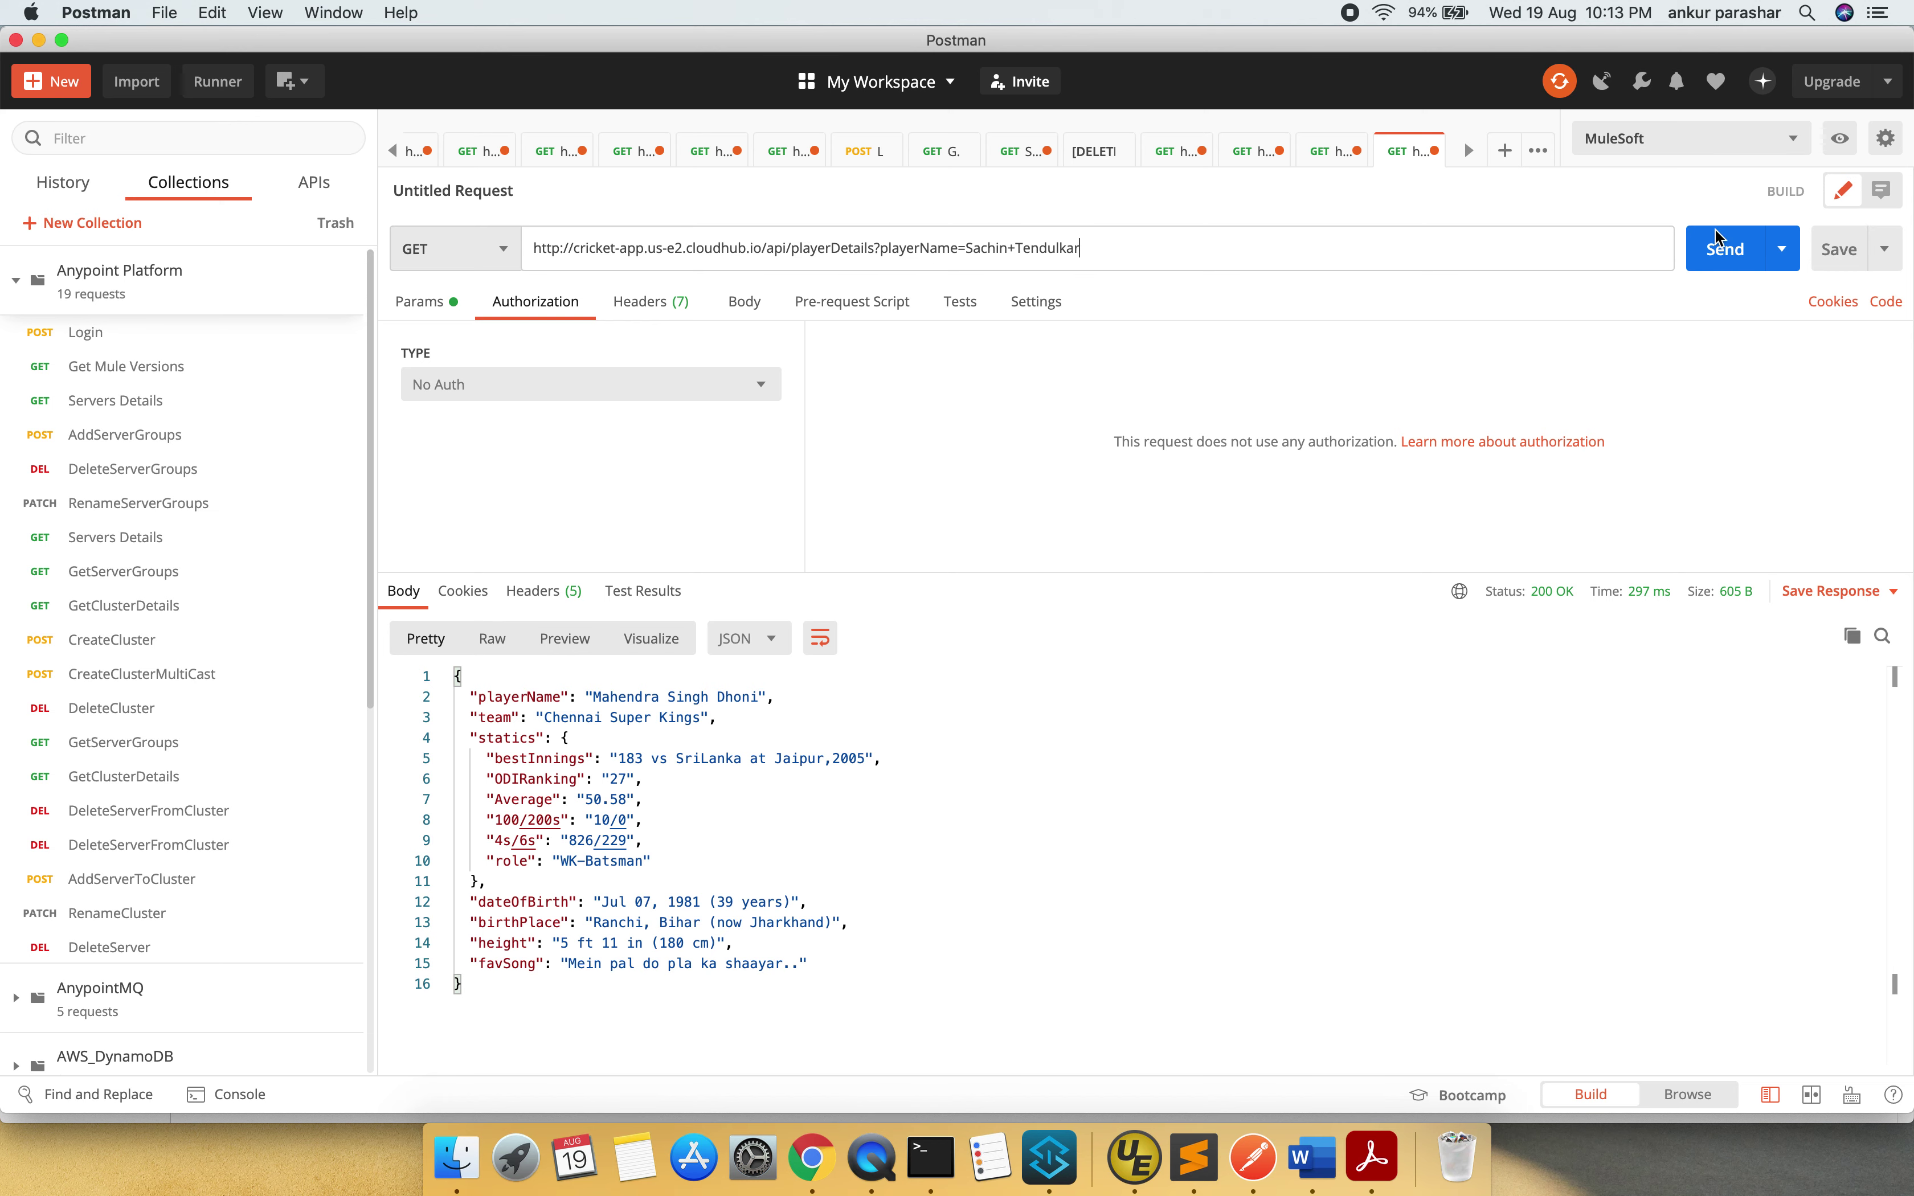
key(Return)
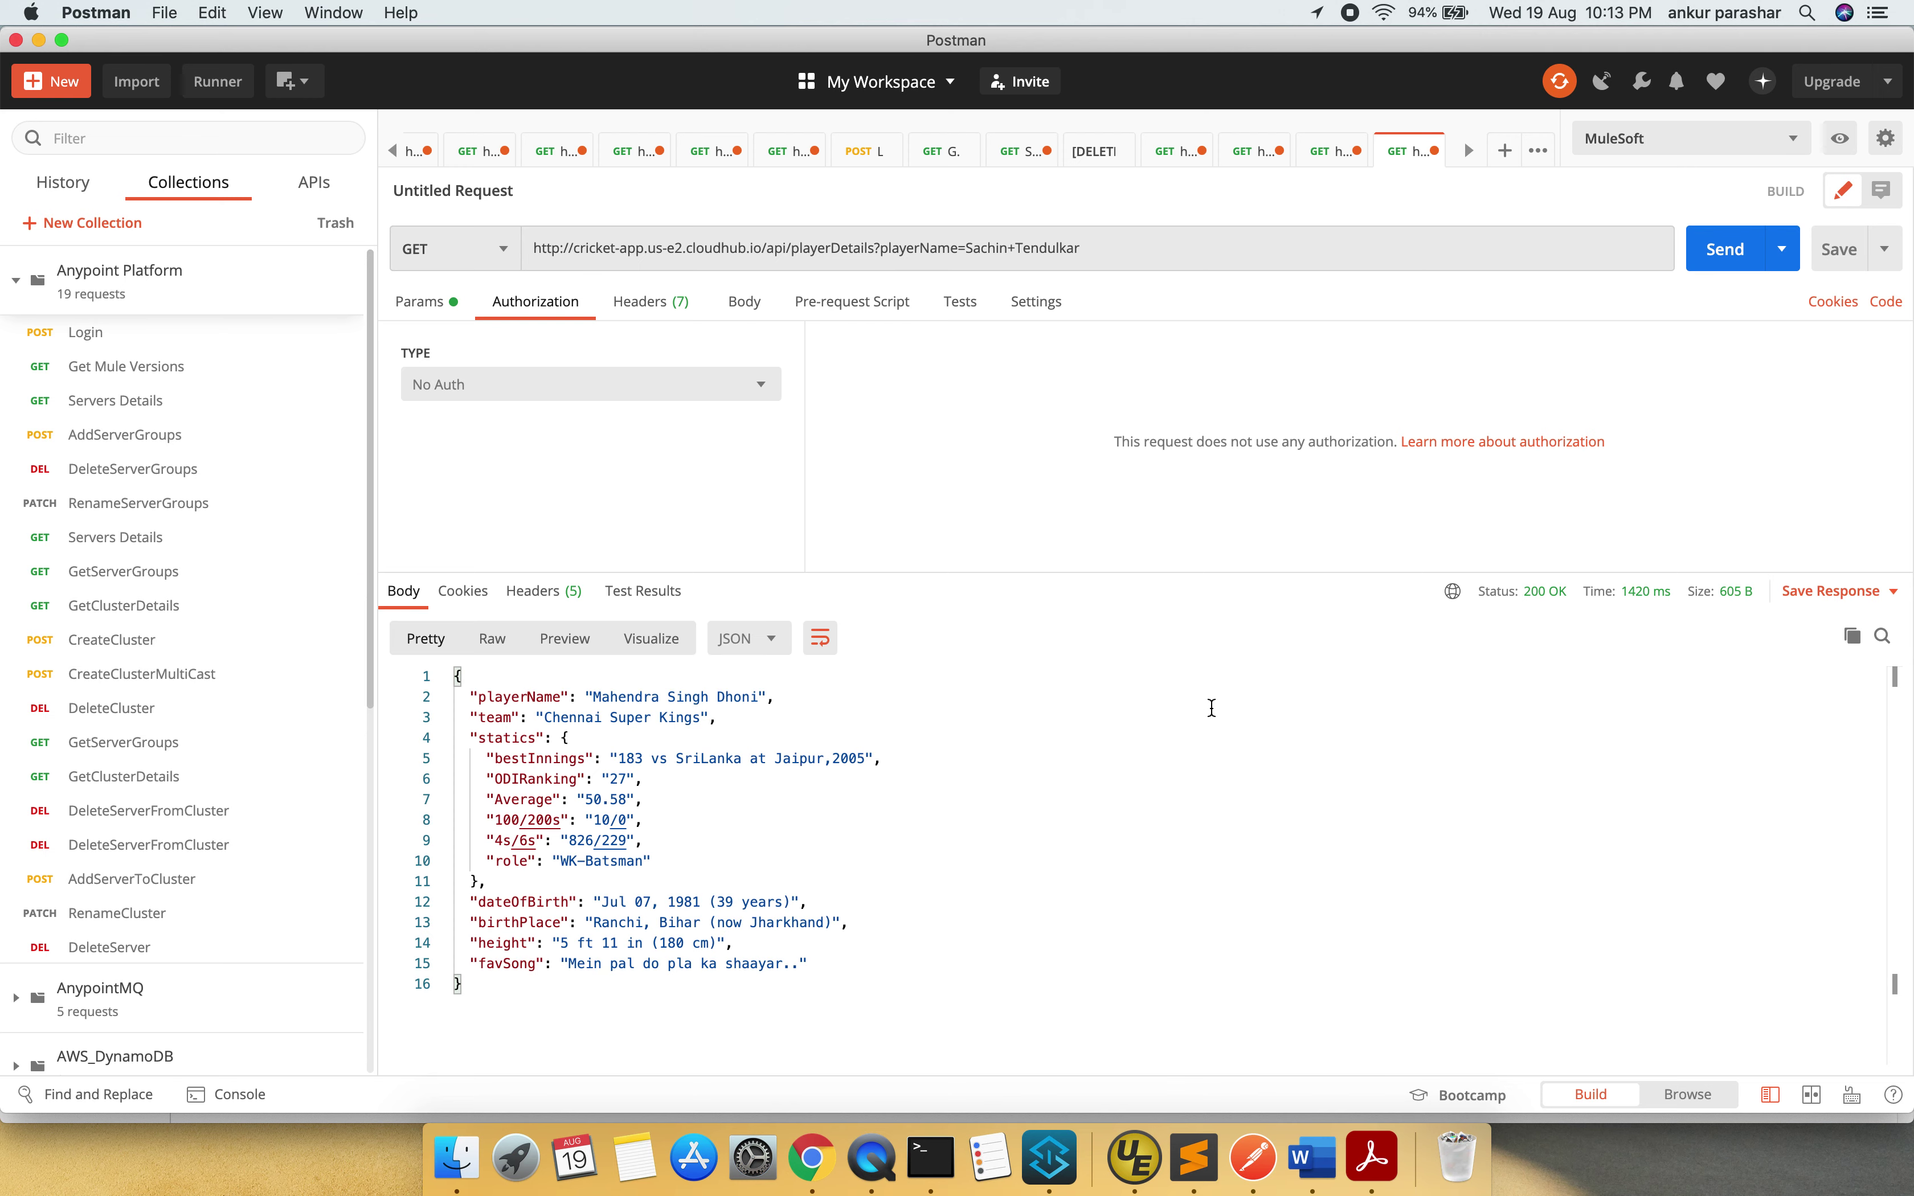
- In Chrome, apply the Client ID enforcement policy 1.2.2 to CricketTeam with HTTP Basic Authentication Header as credentials origin, for all API methods and resources
key(super+Tab)
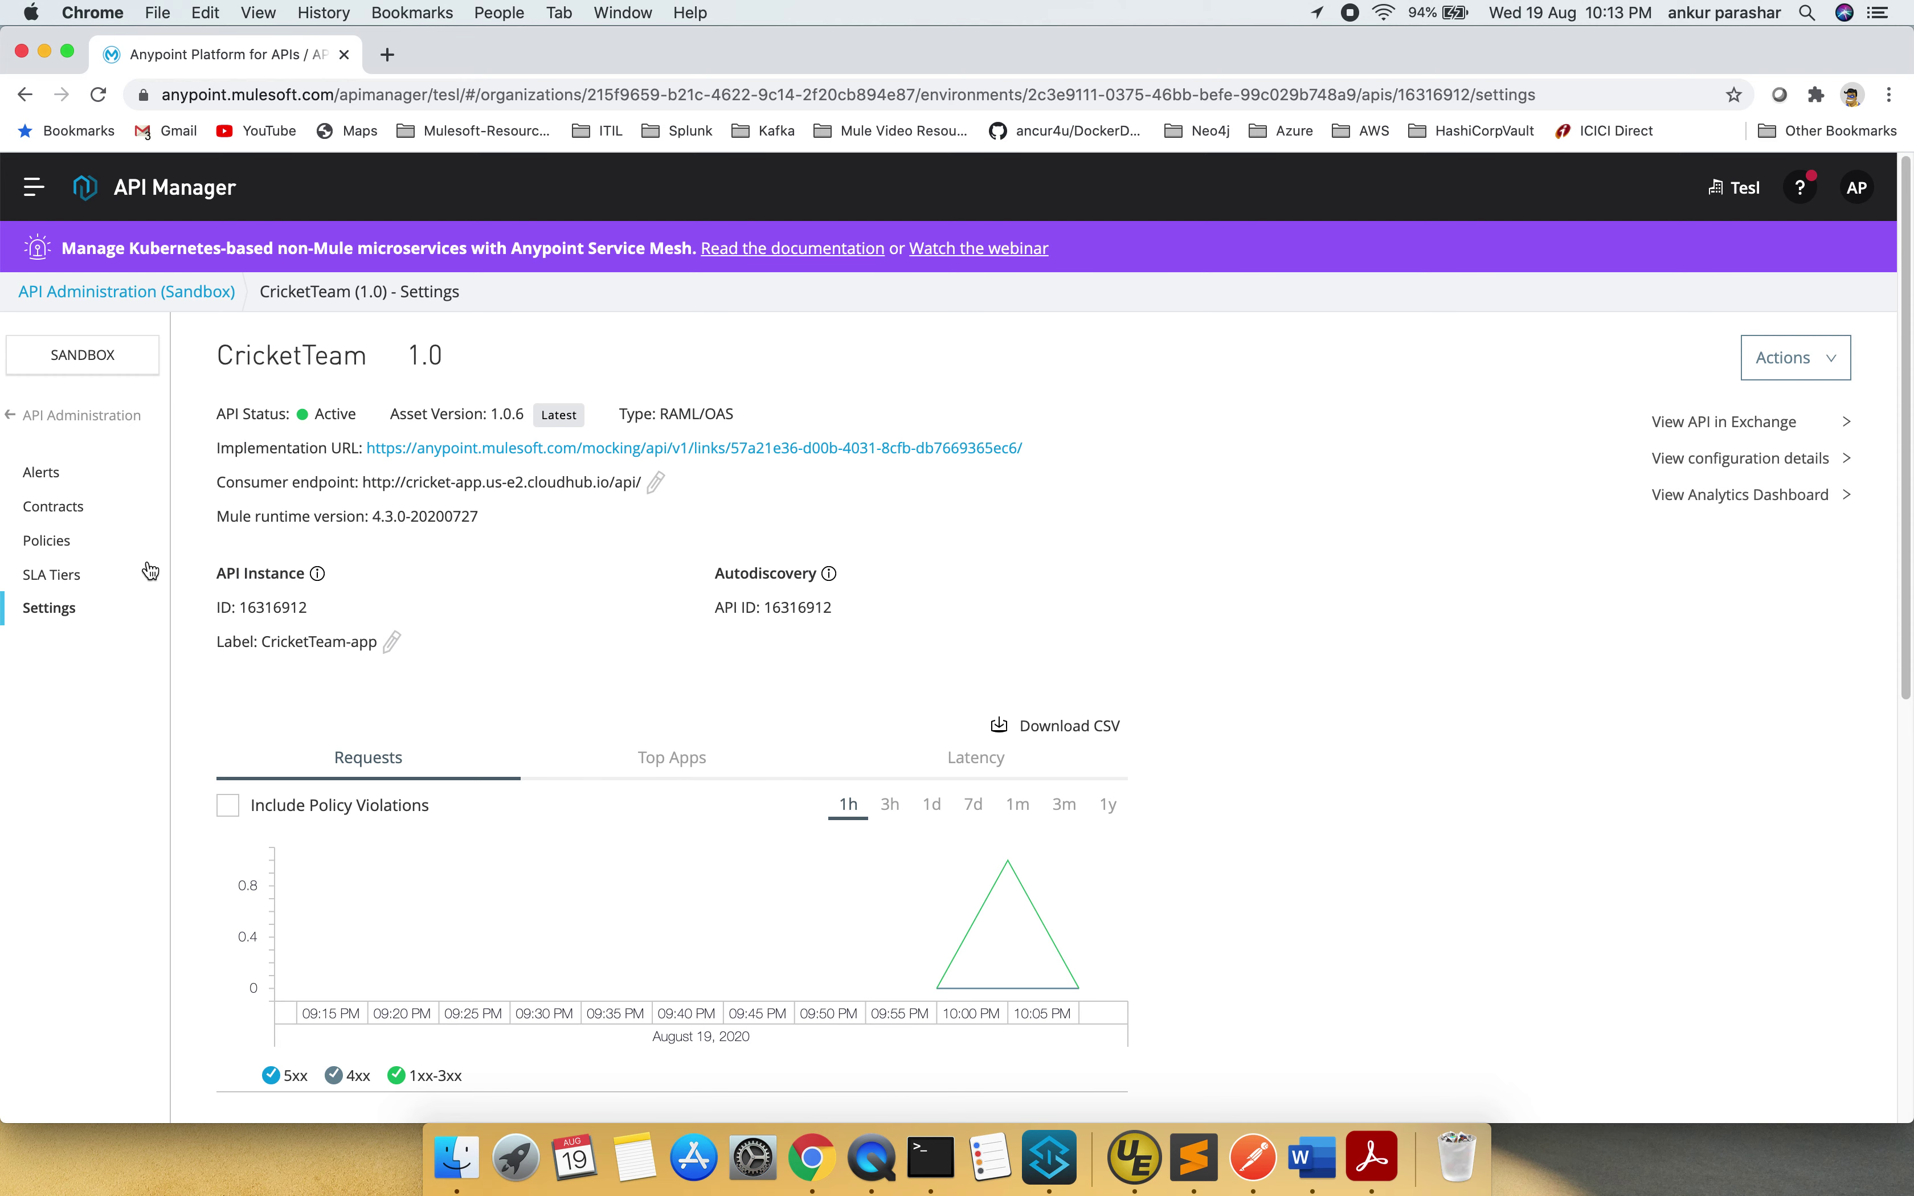
click(76, 548)
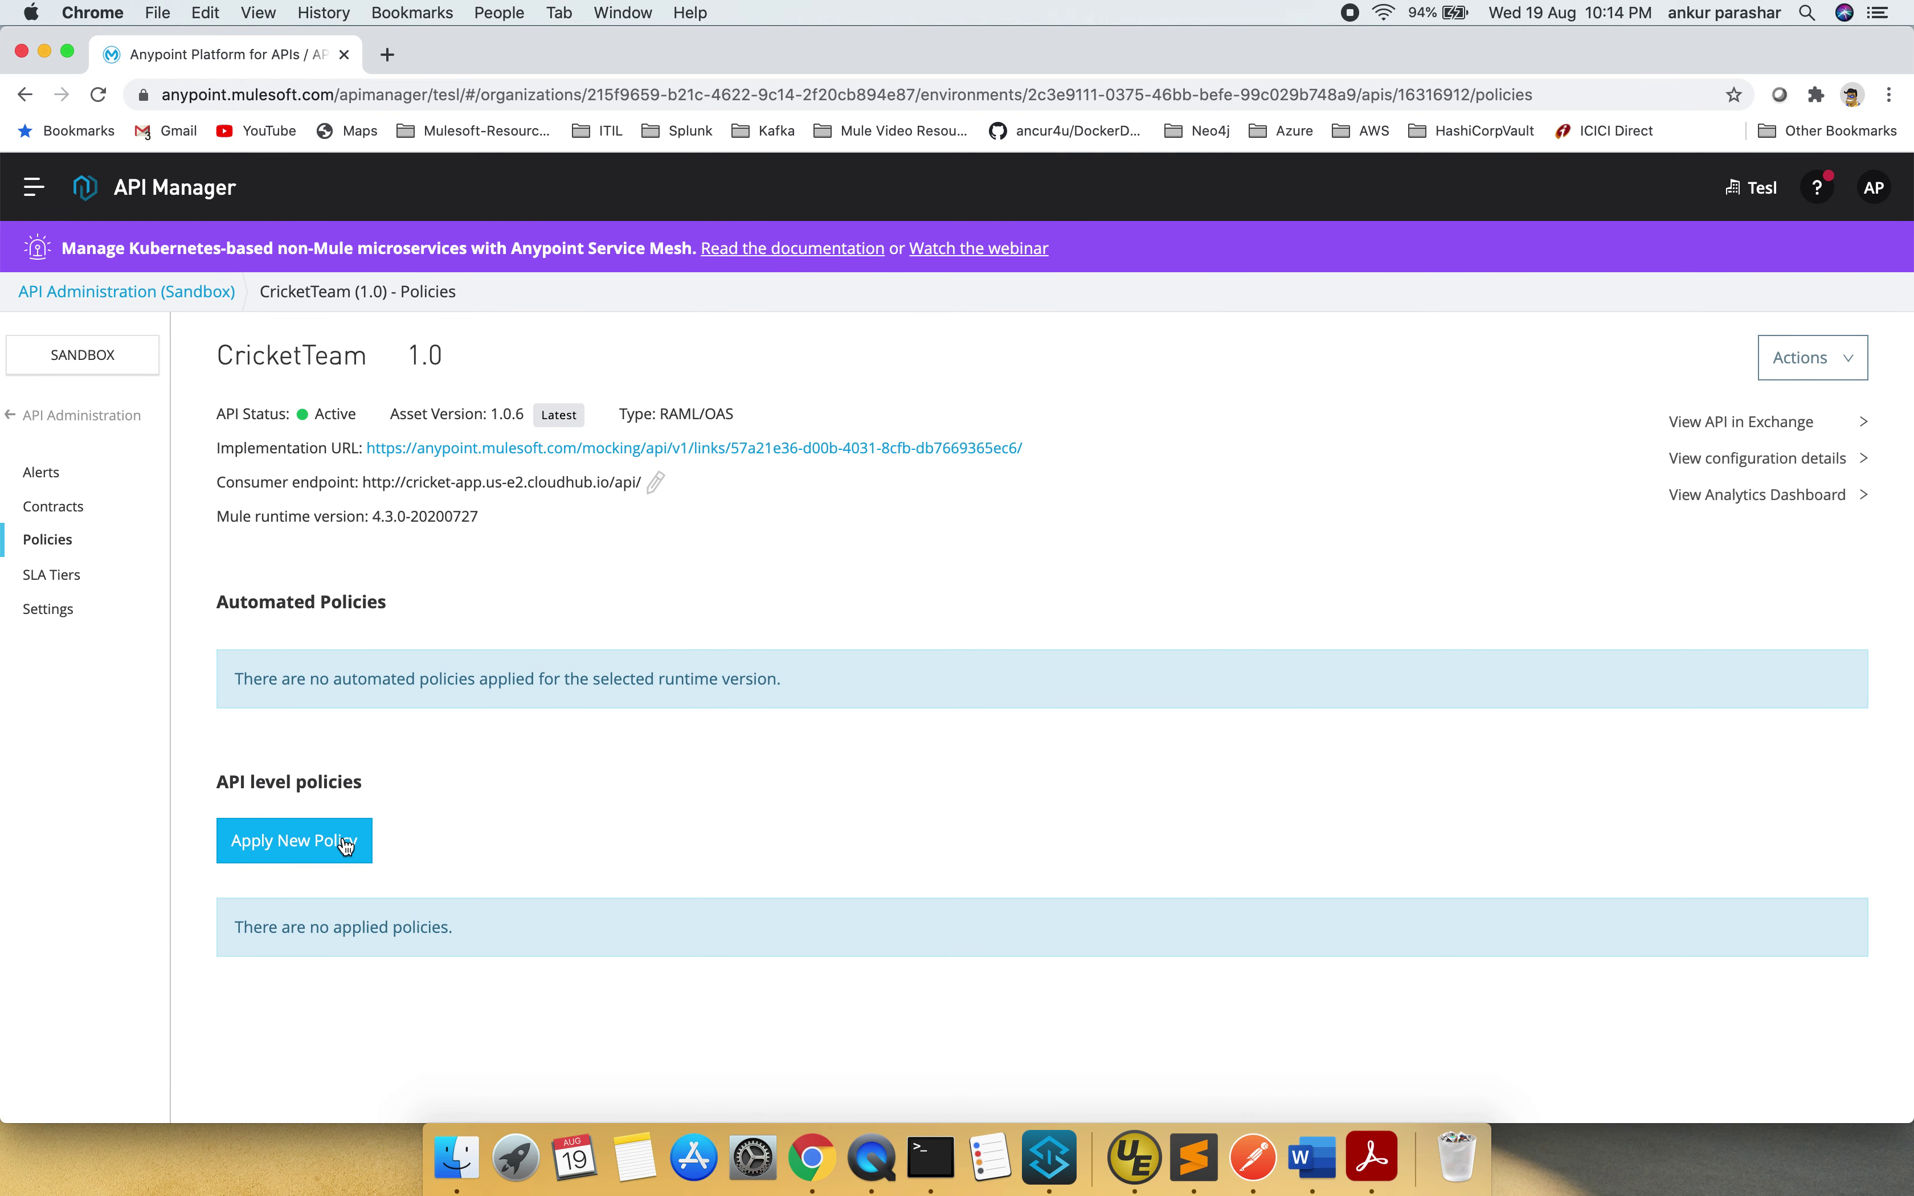
click(347, 844)
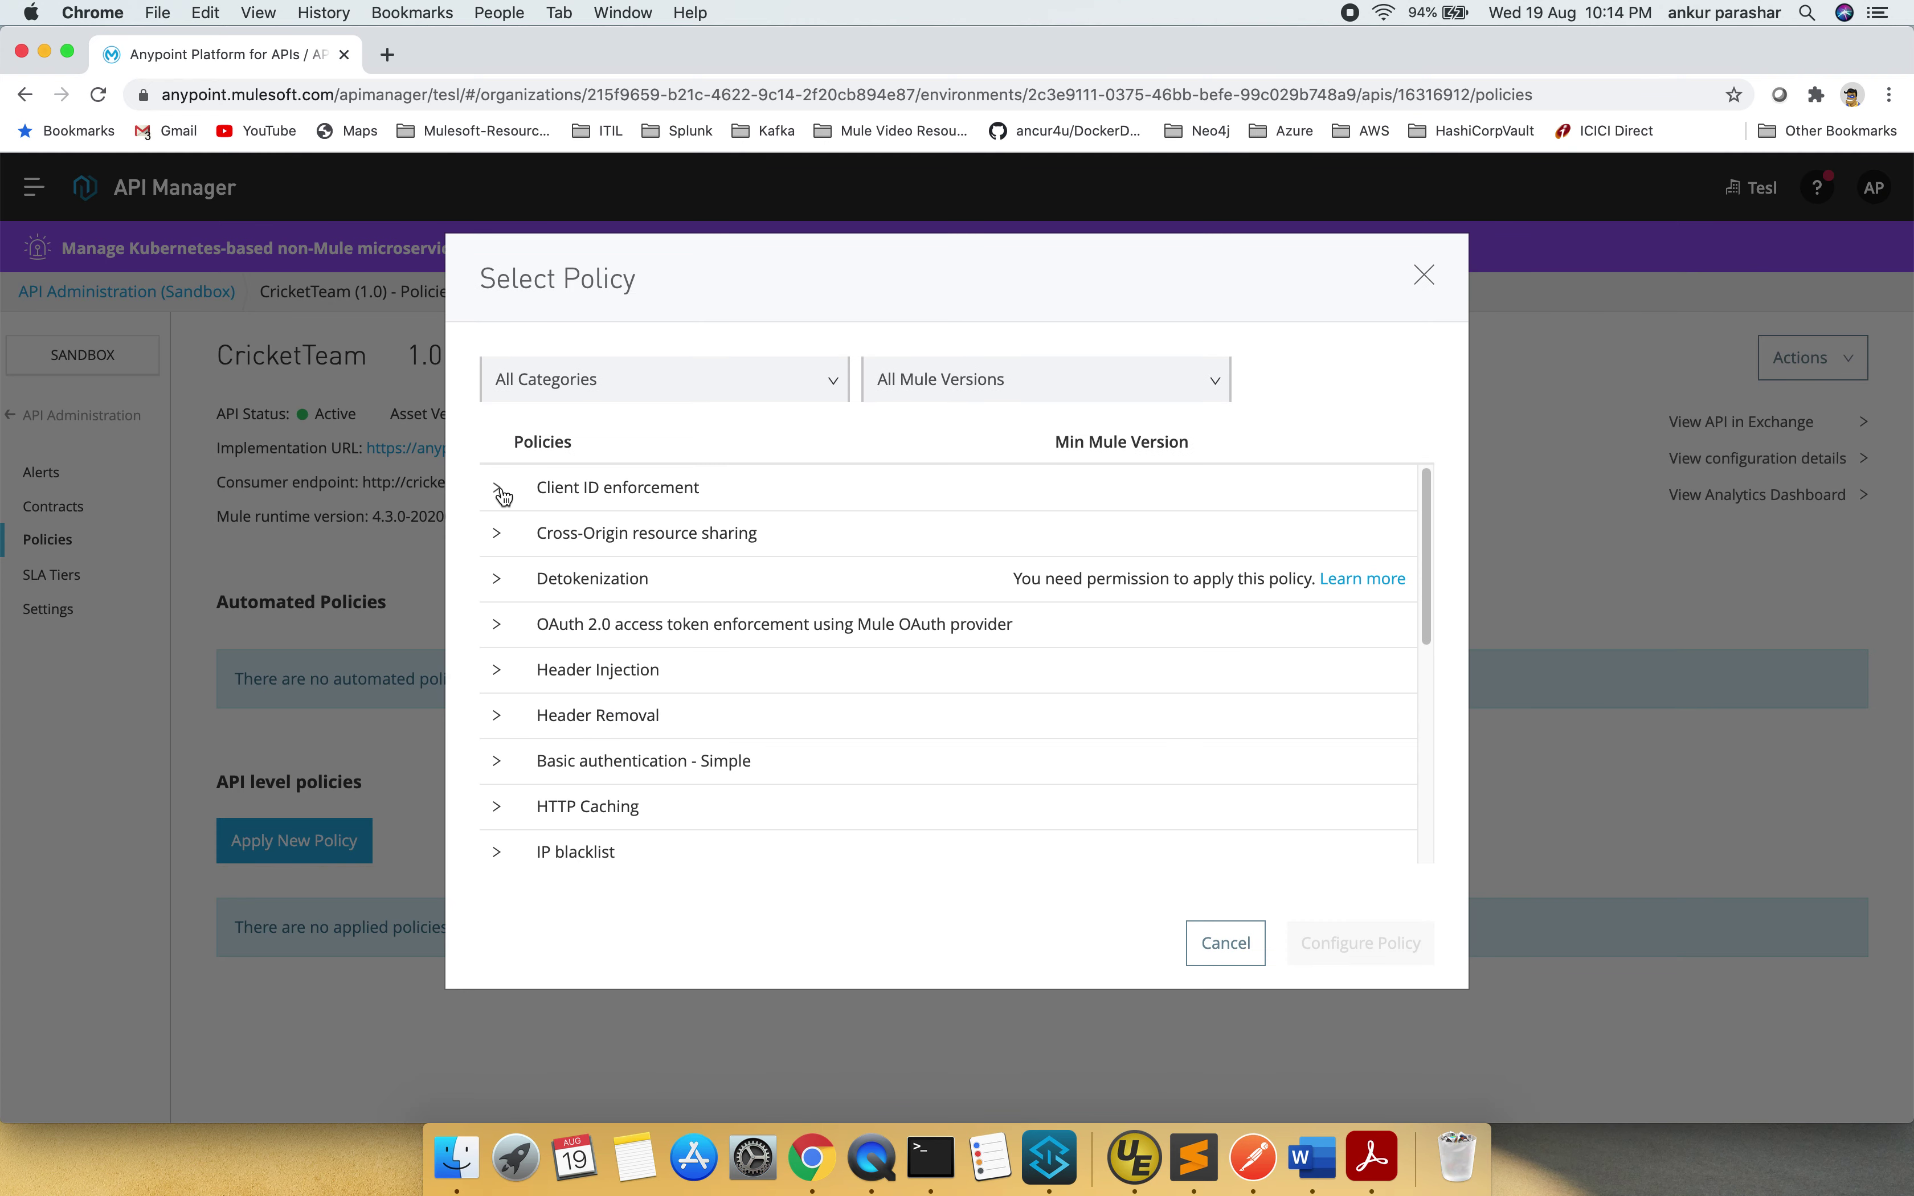
click(499, 490)
click(587, 542)
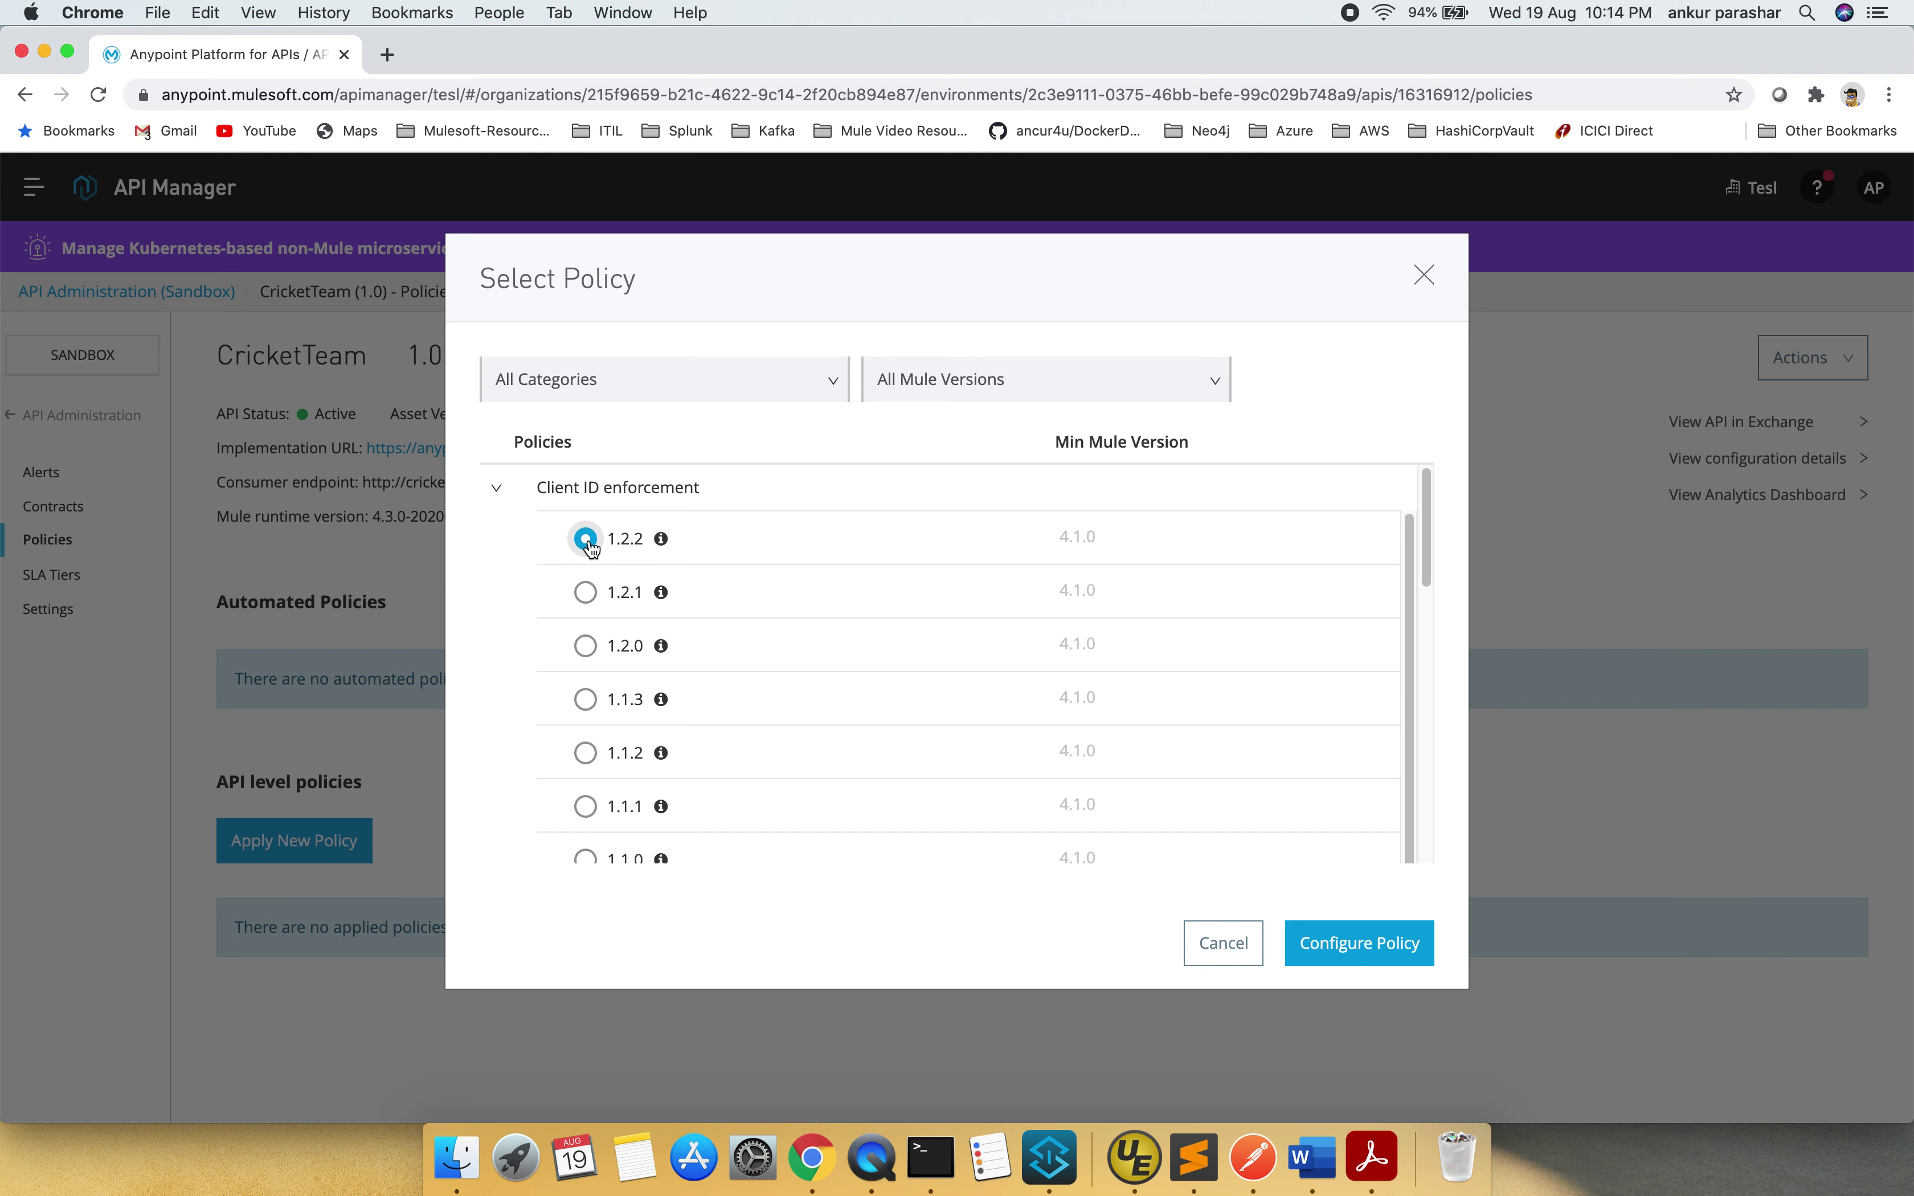
click(1350, 943)
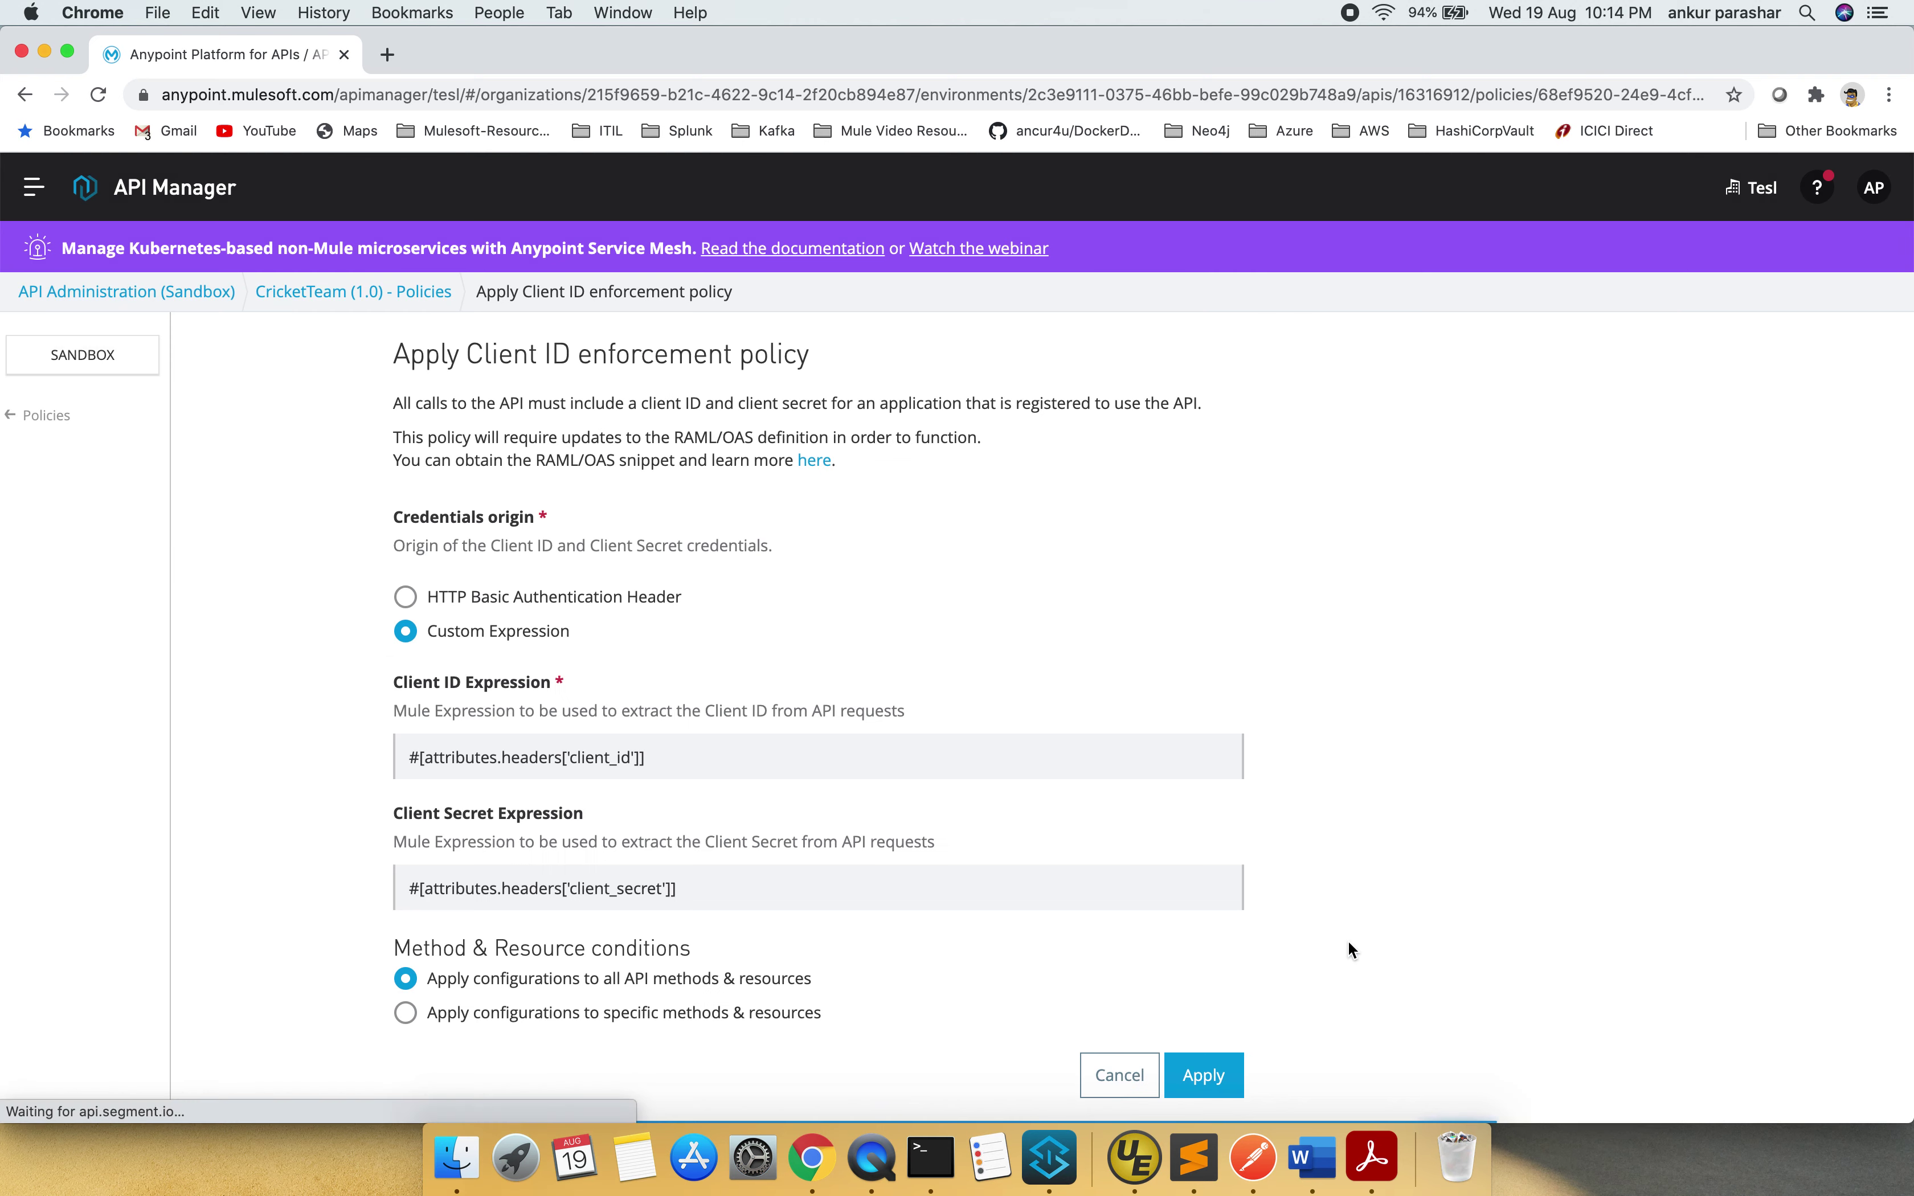
click(407, 600)
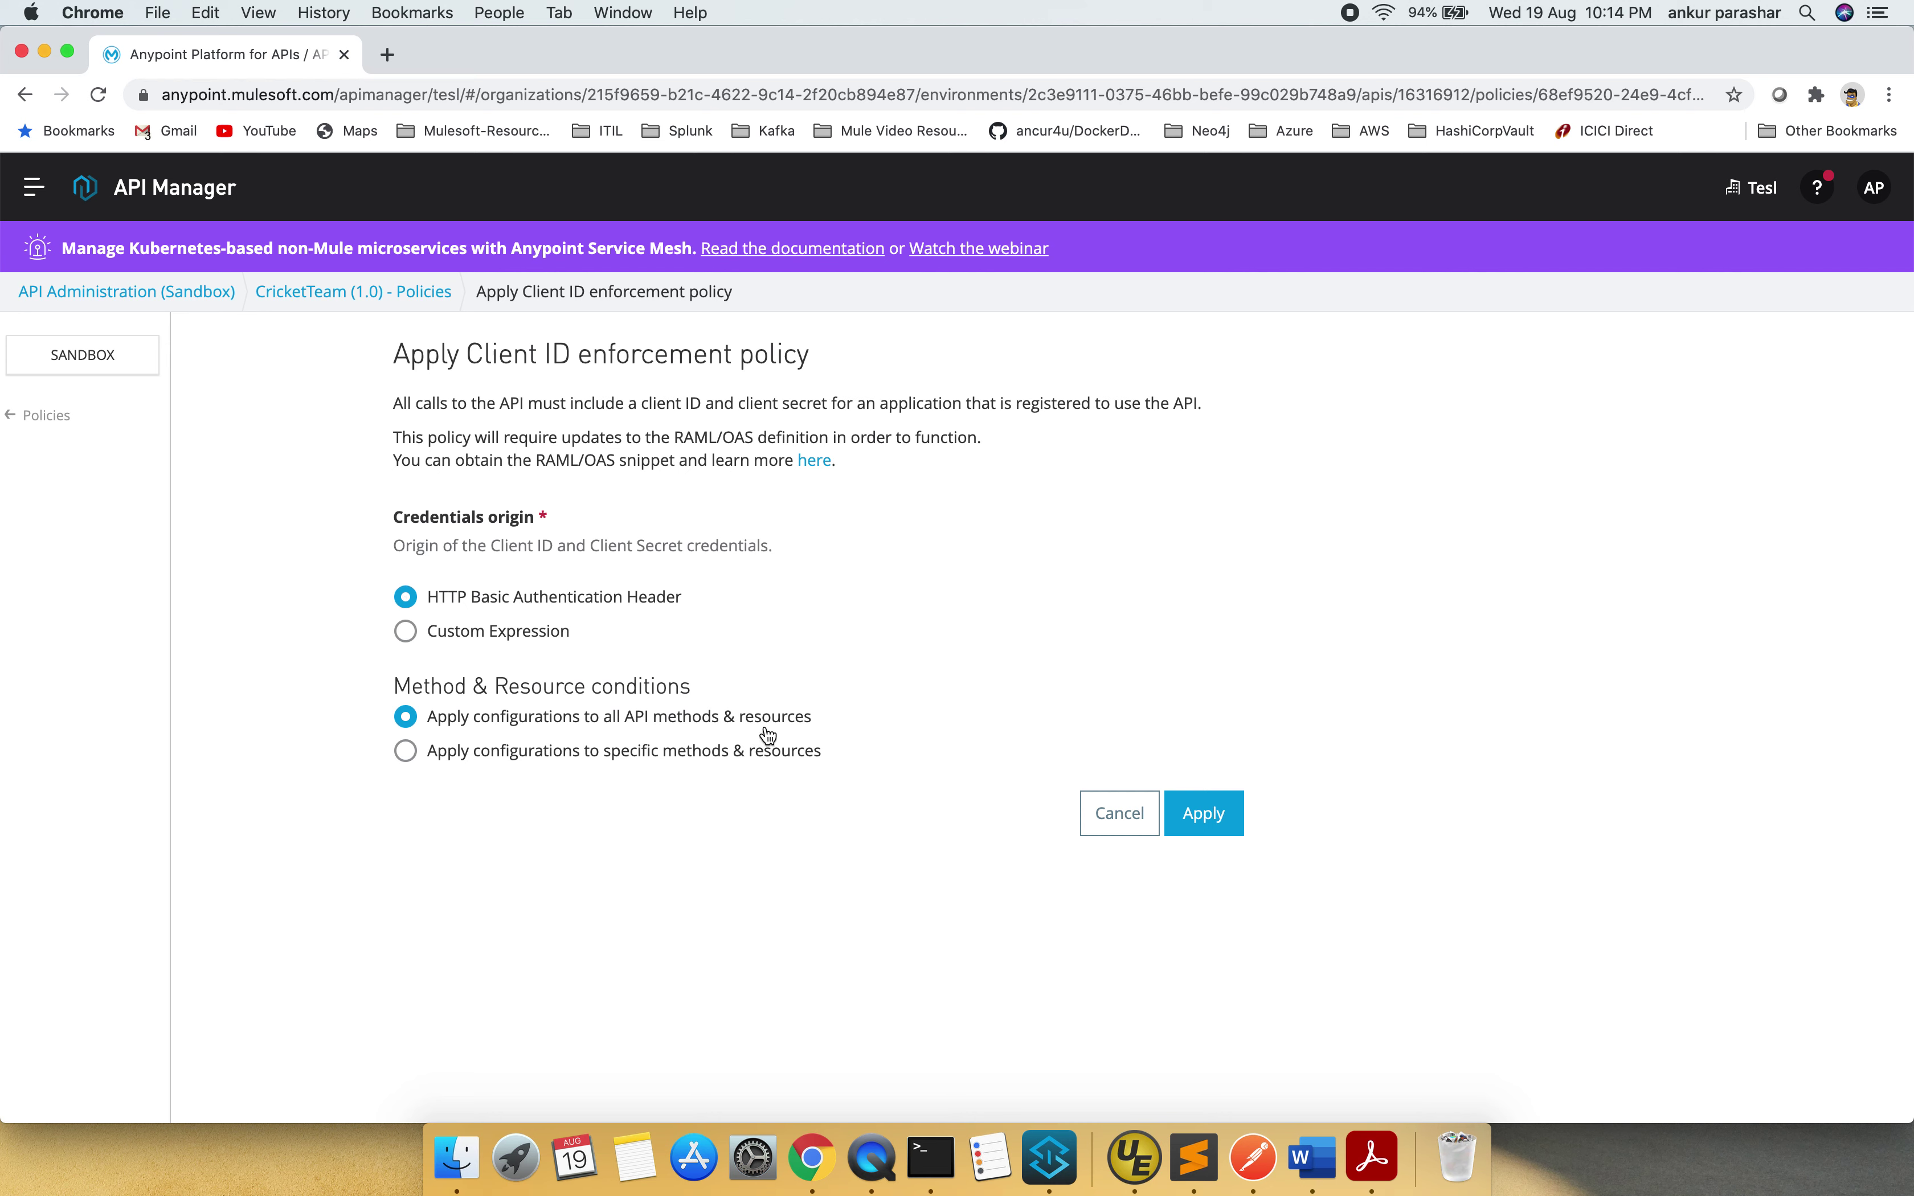
click(1205, 814)
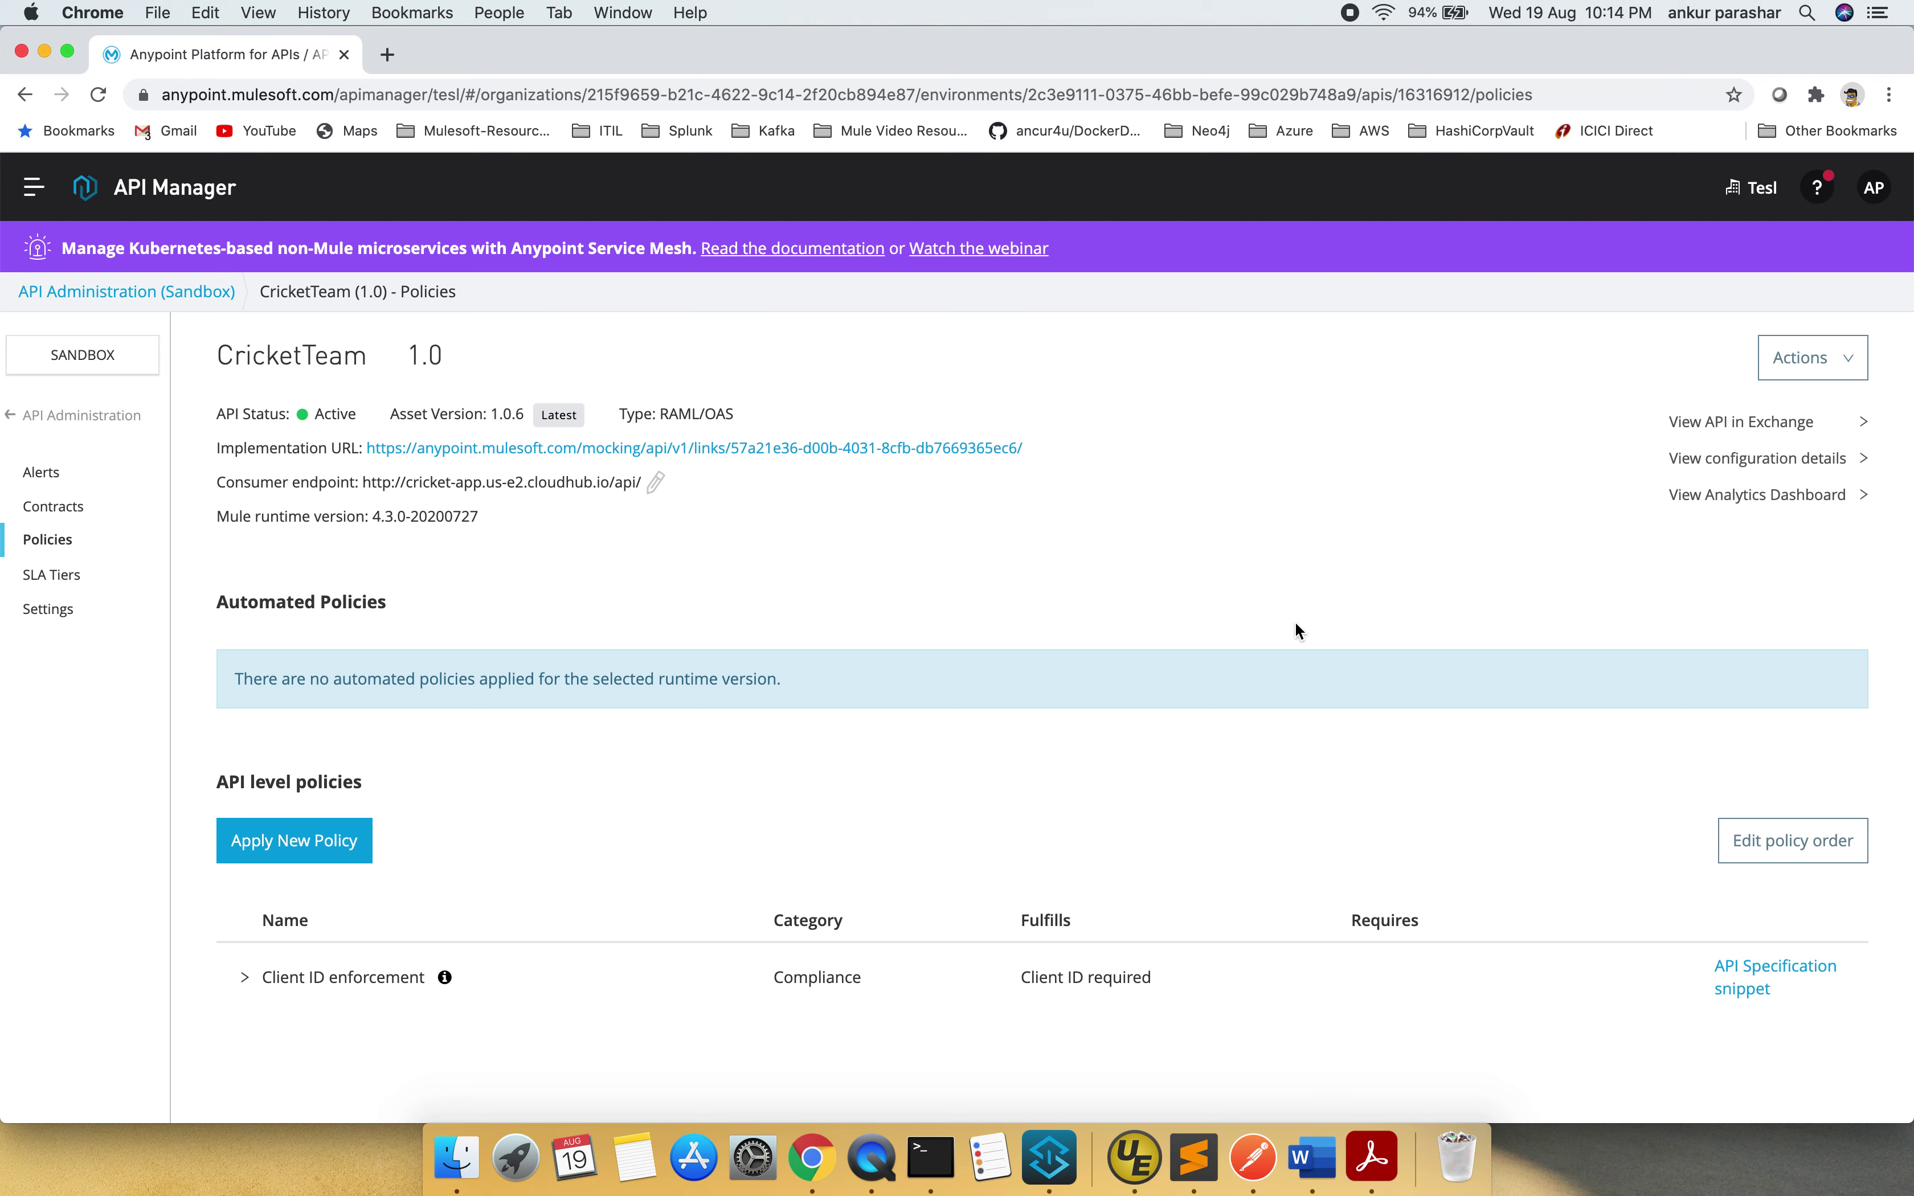
- Copy the RAML 1.0 traits block from the Client ID enforcement specification snippet into a Sublime Text file
click(1780, 983)
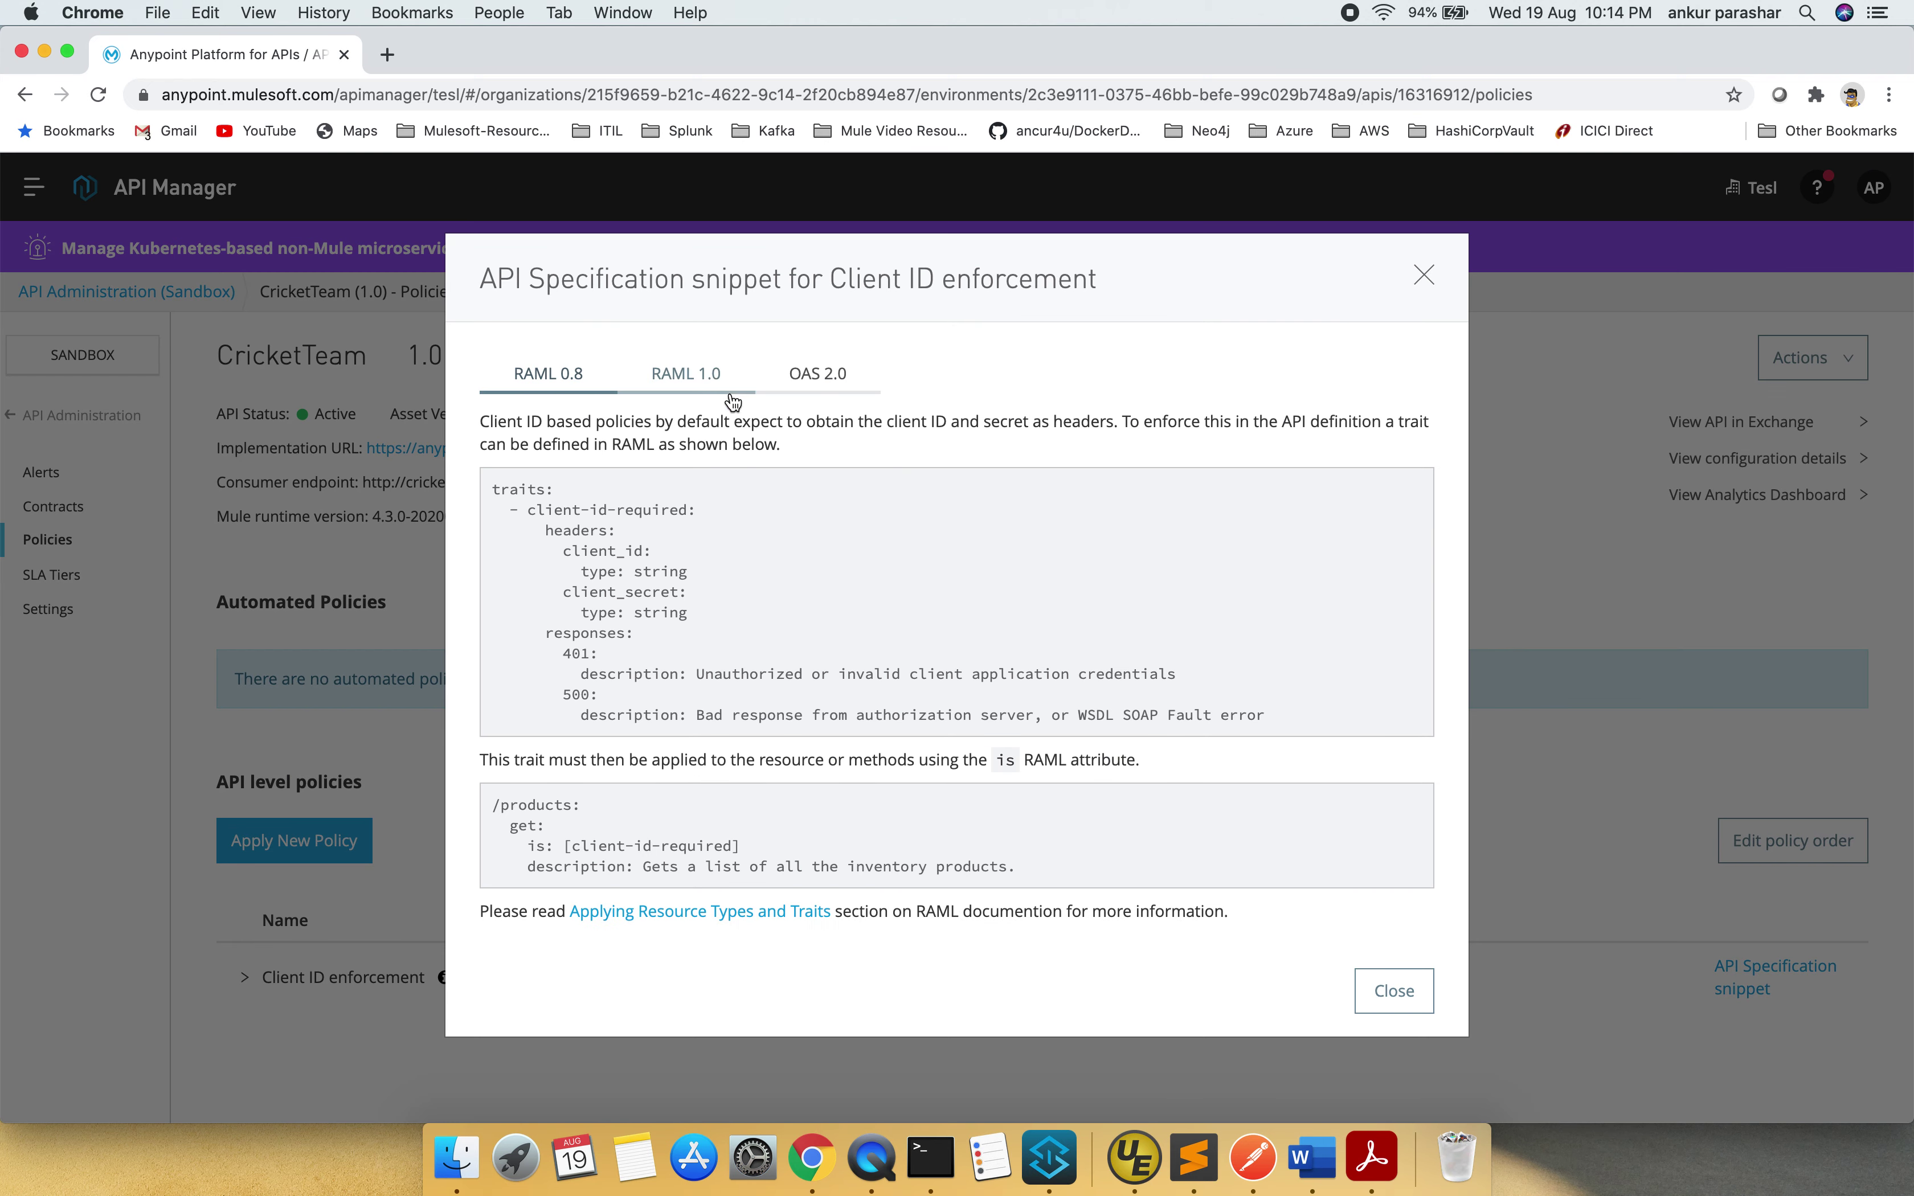
click(712, 377)
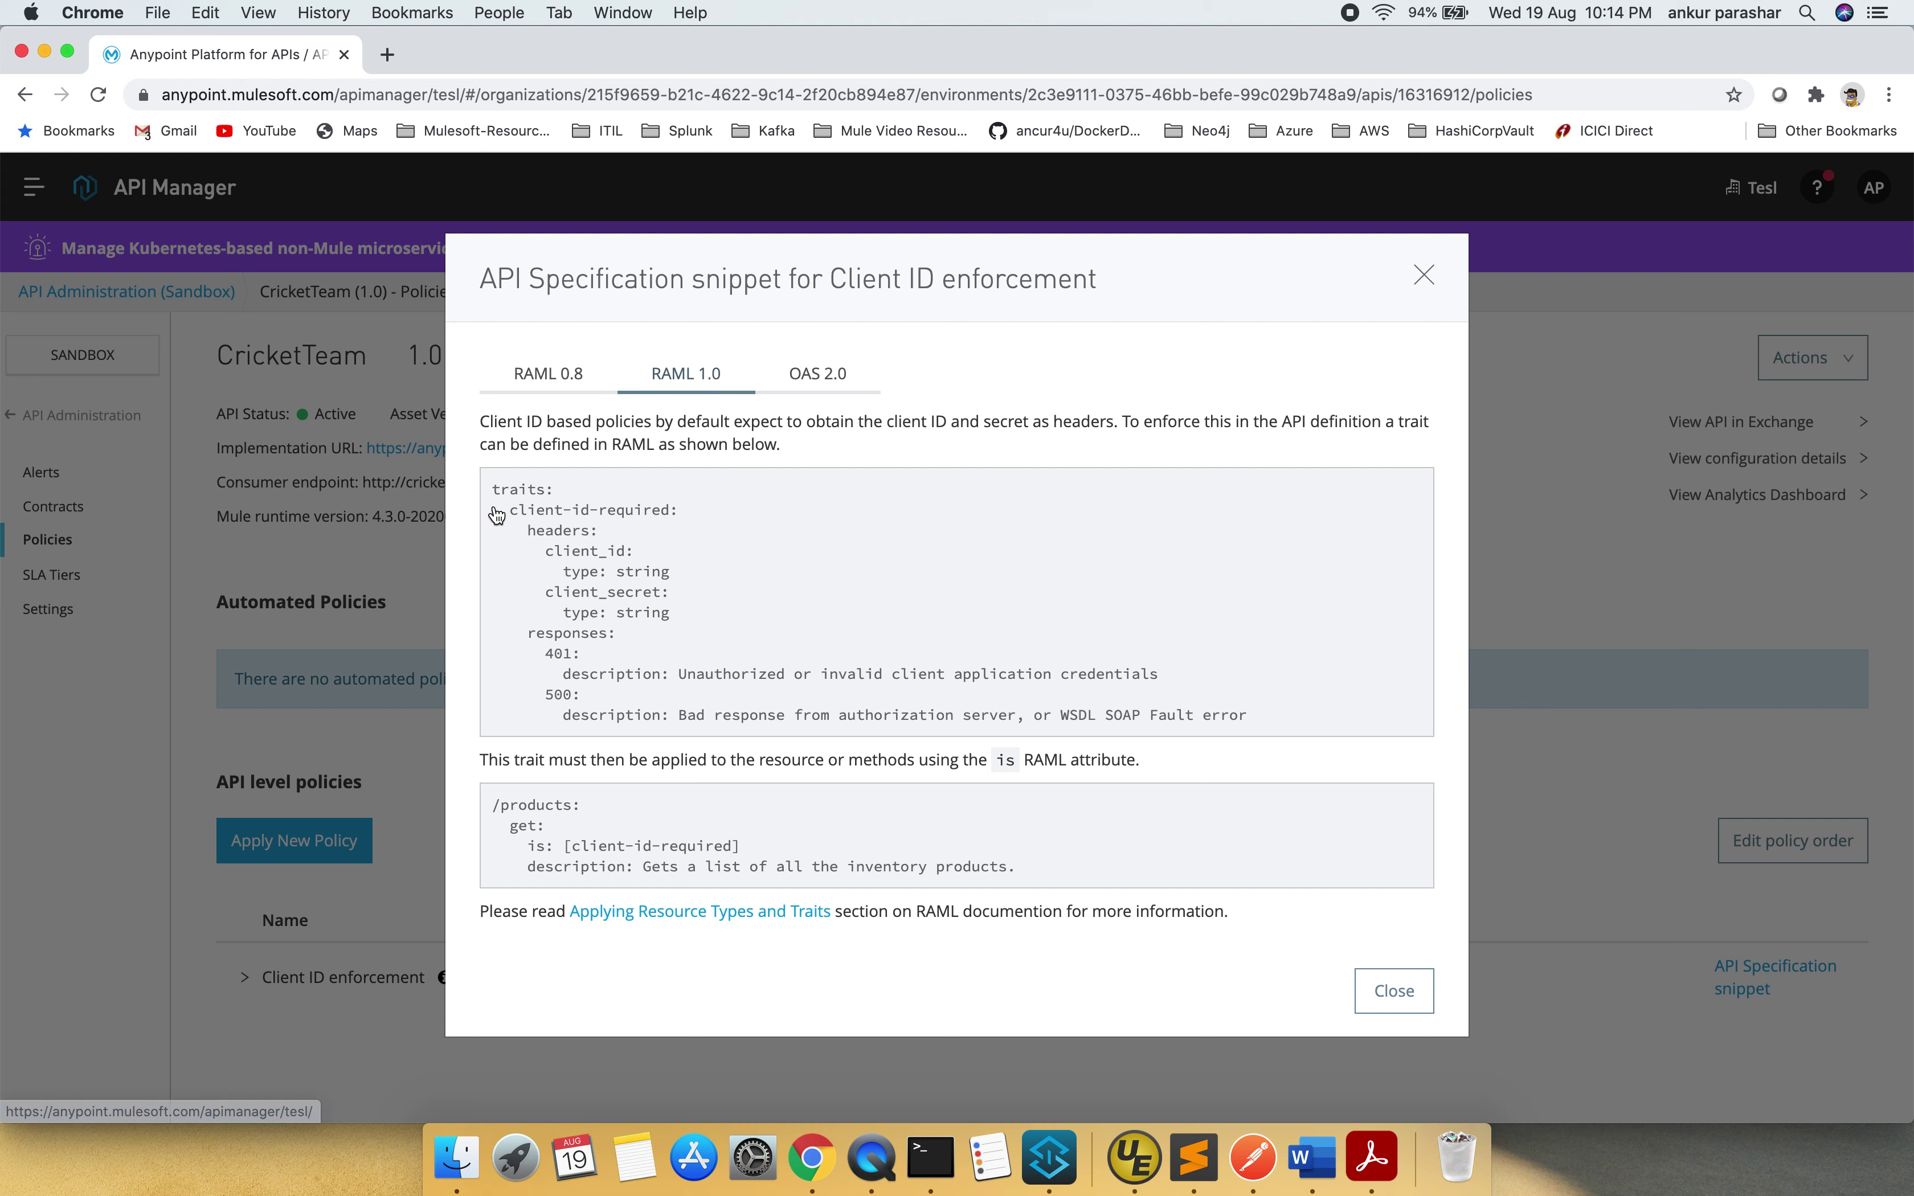
drag(494, 488, 1264, 723)
key(super+c)
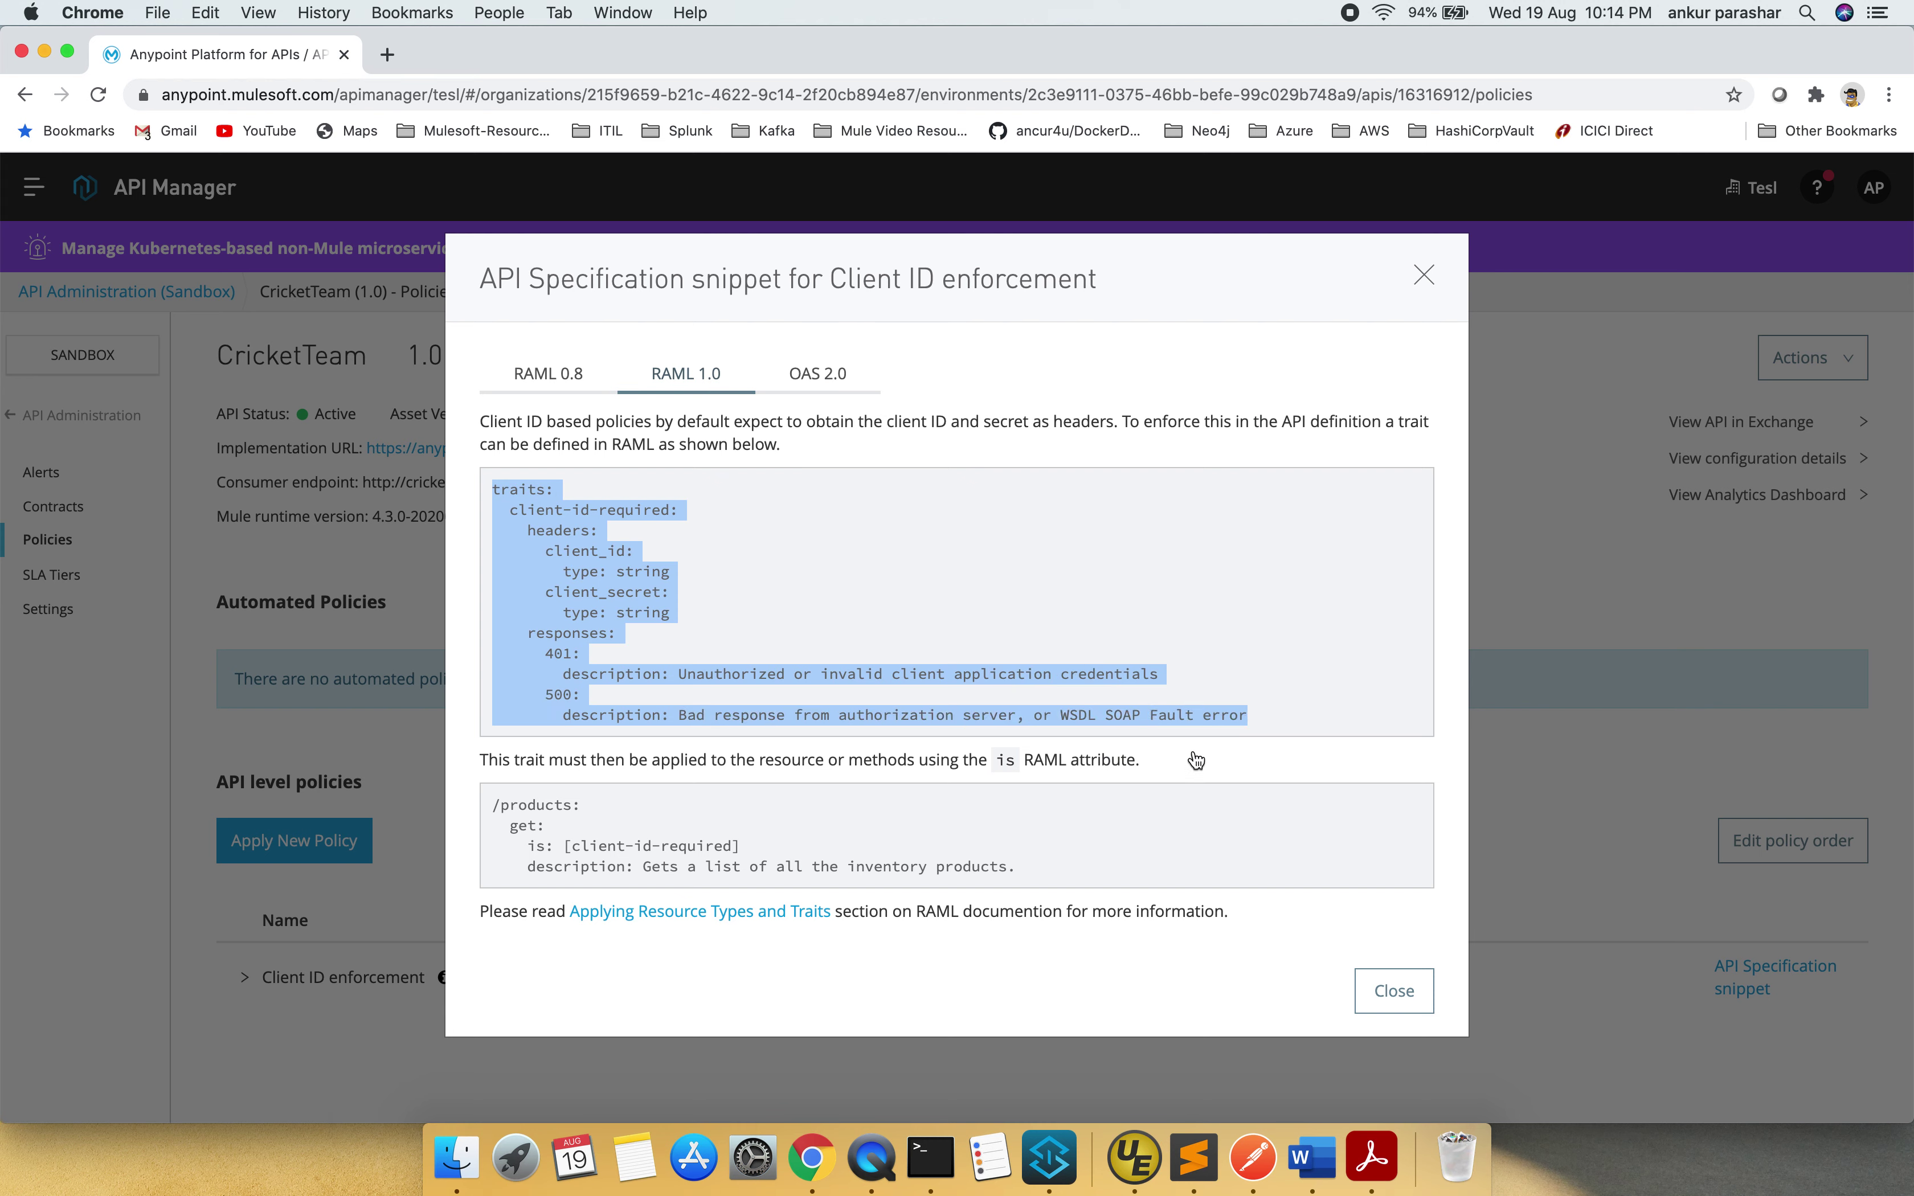
click(1048, 1157)
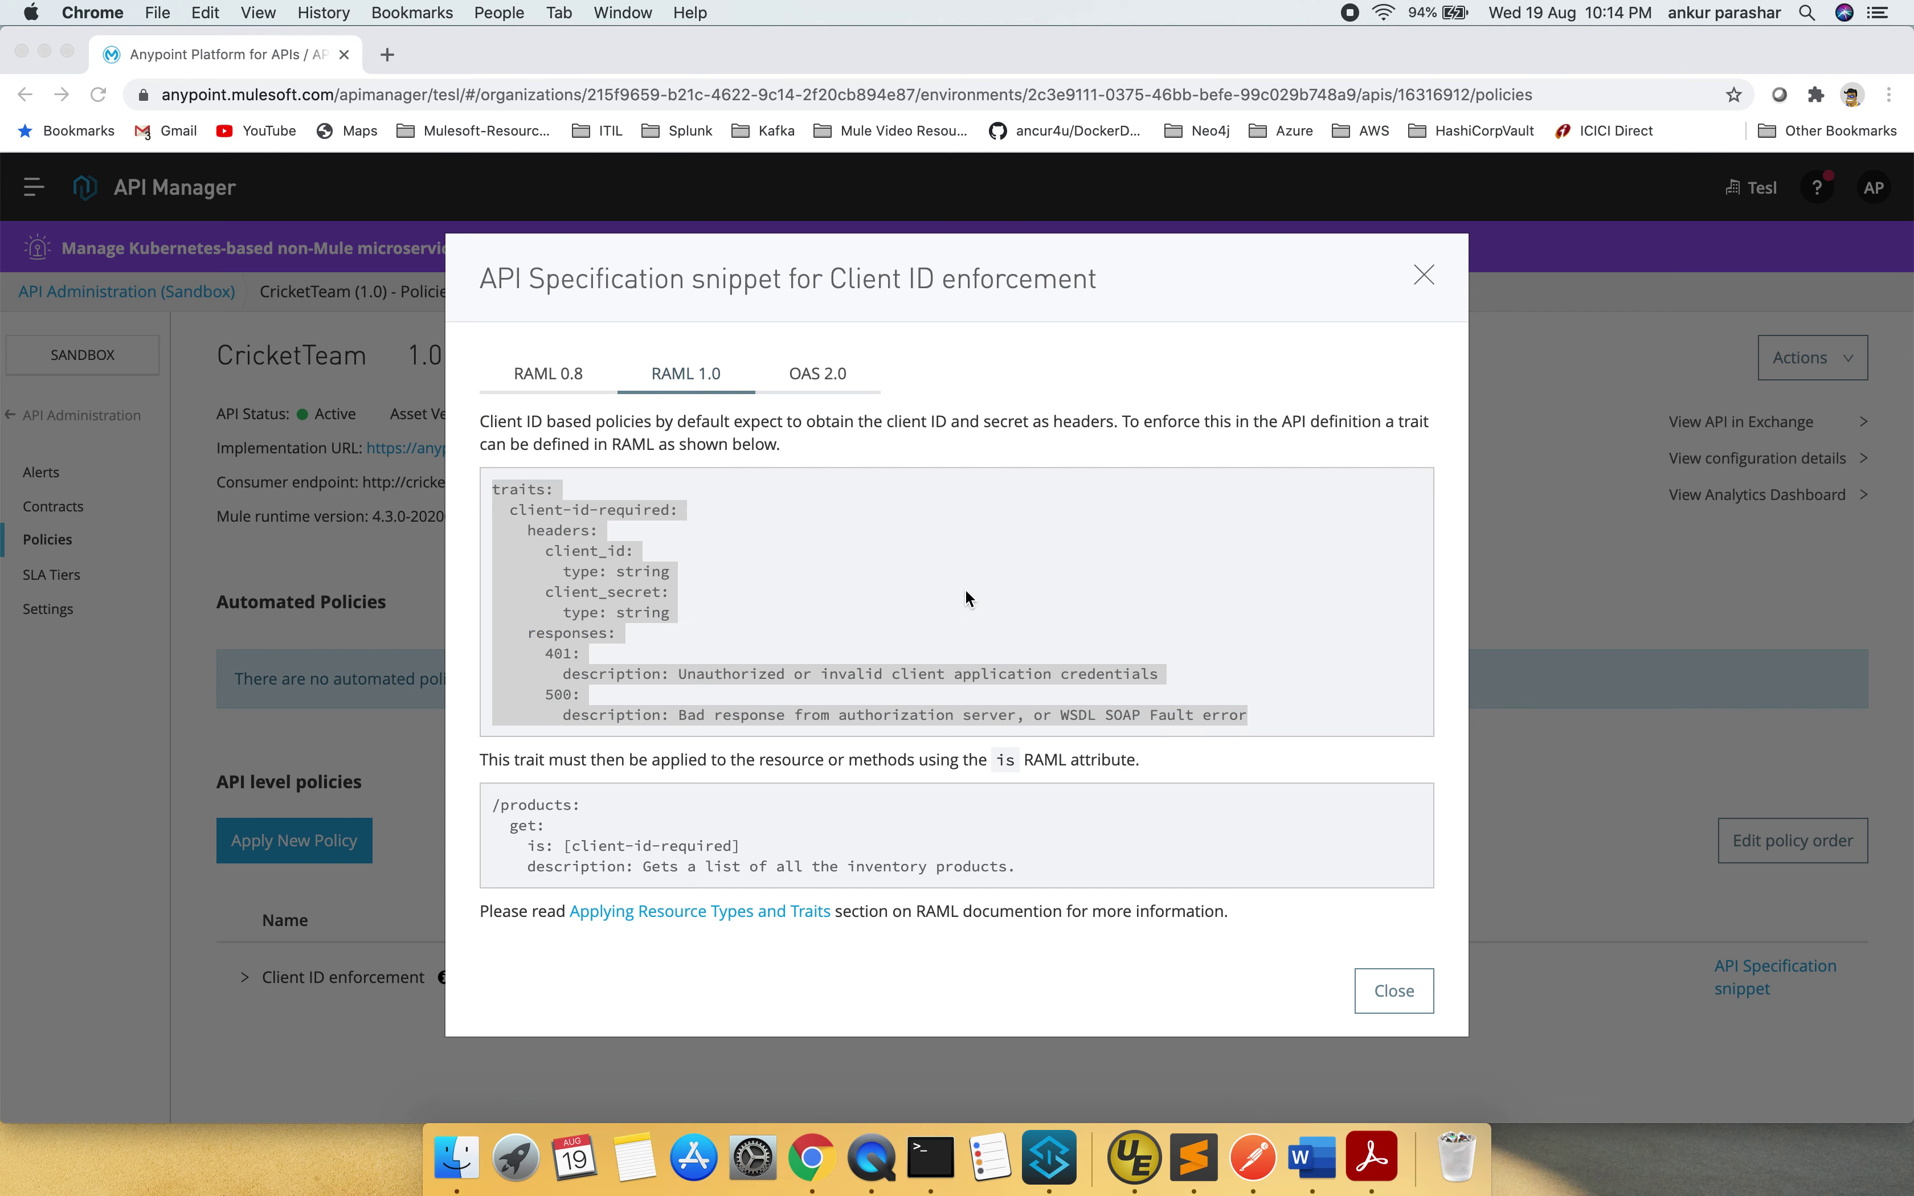
key(super+v)
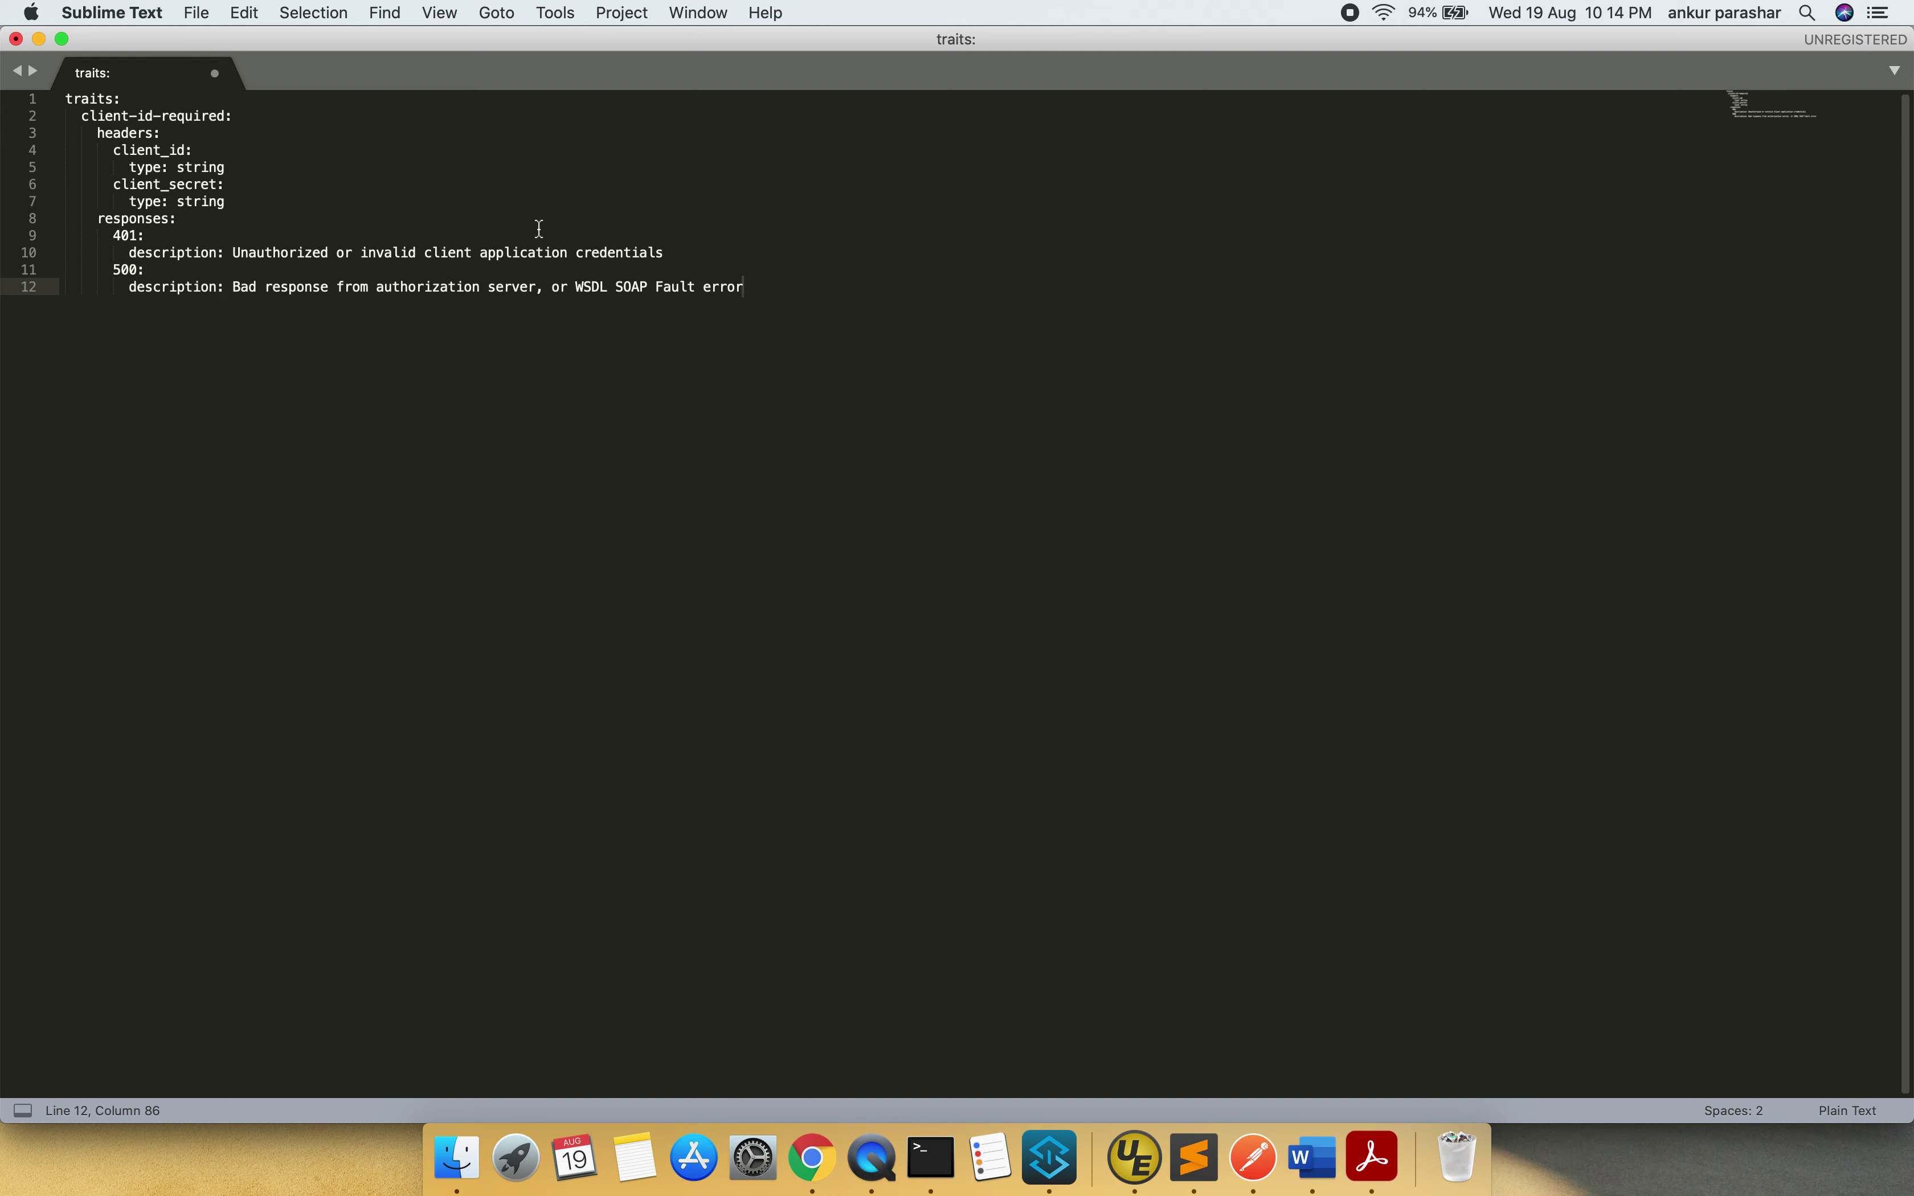
- Copy the "is: [client-id-required]" line from the snippet in Chrome and paste it several lines below the traits block in Sublime Text
key(super+Tab)
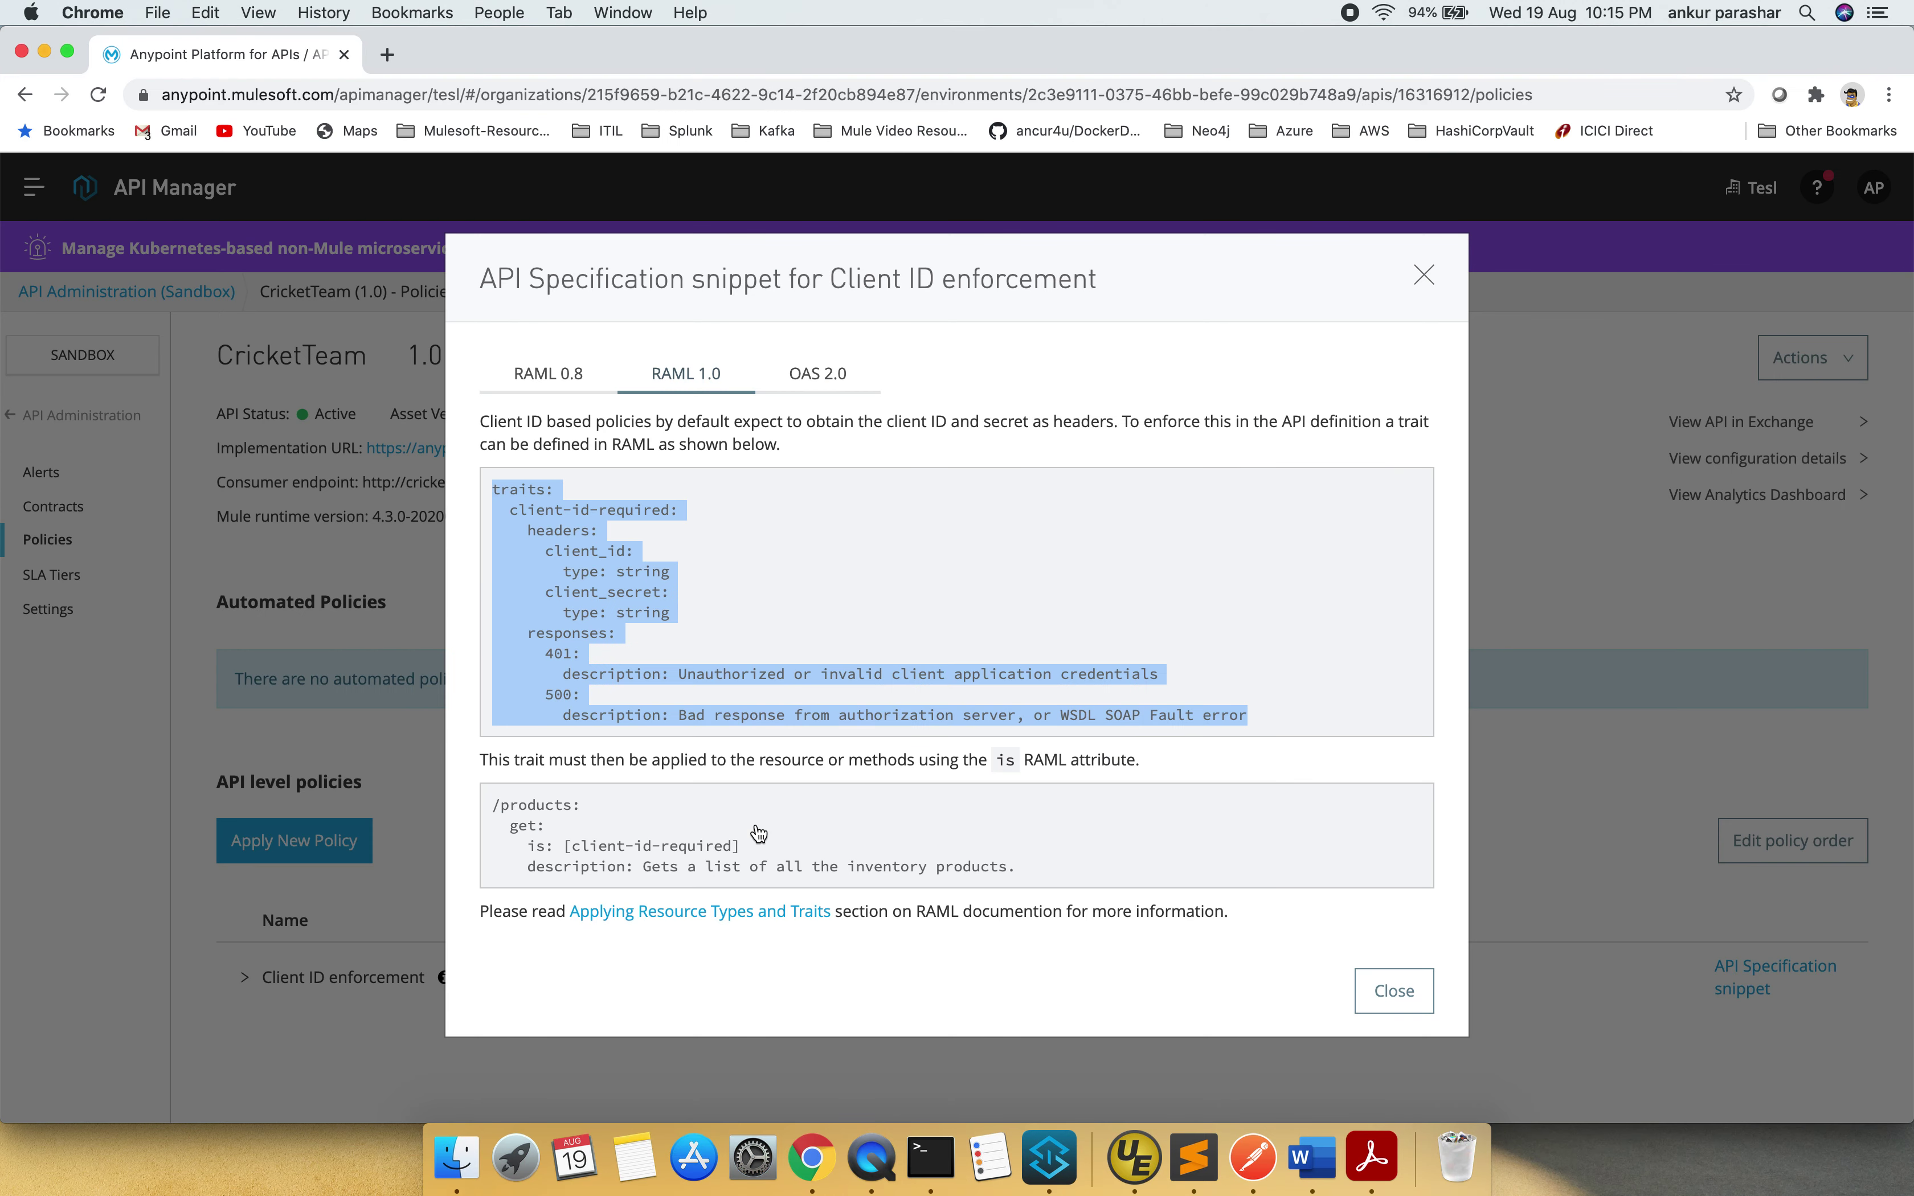
drag(744, 846, 532, 846)
key(super+c)
key(super+Tab)
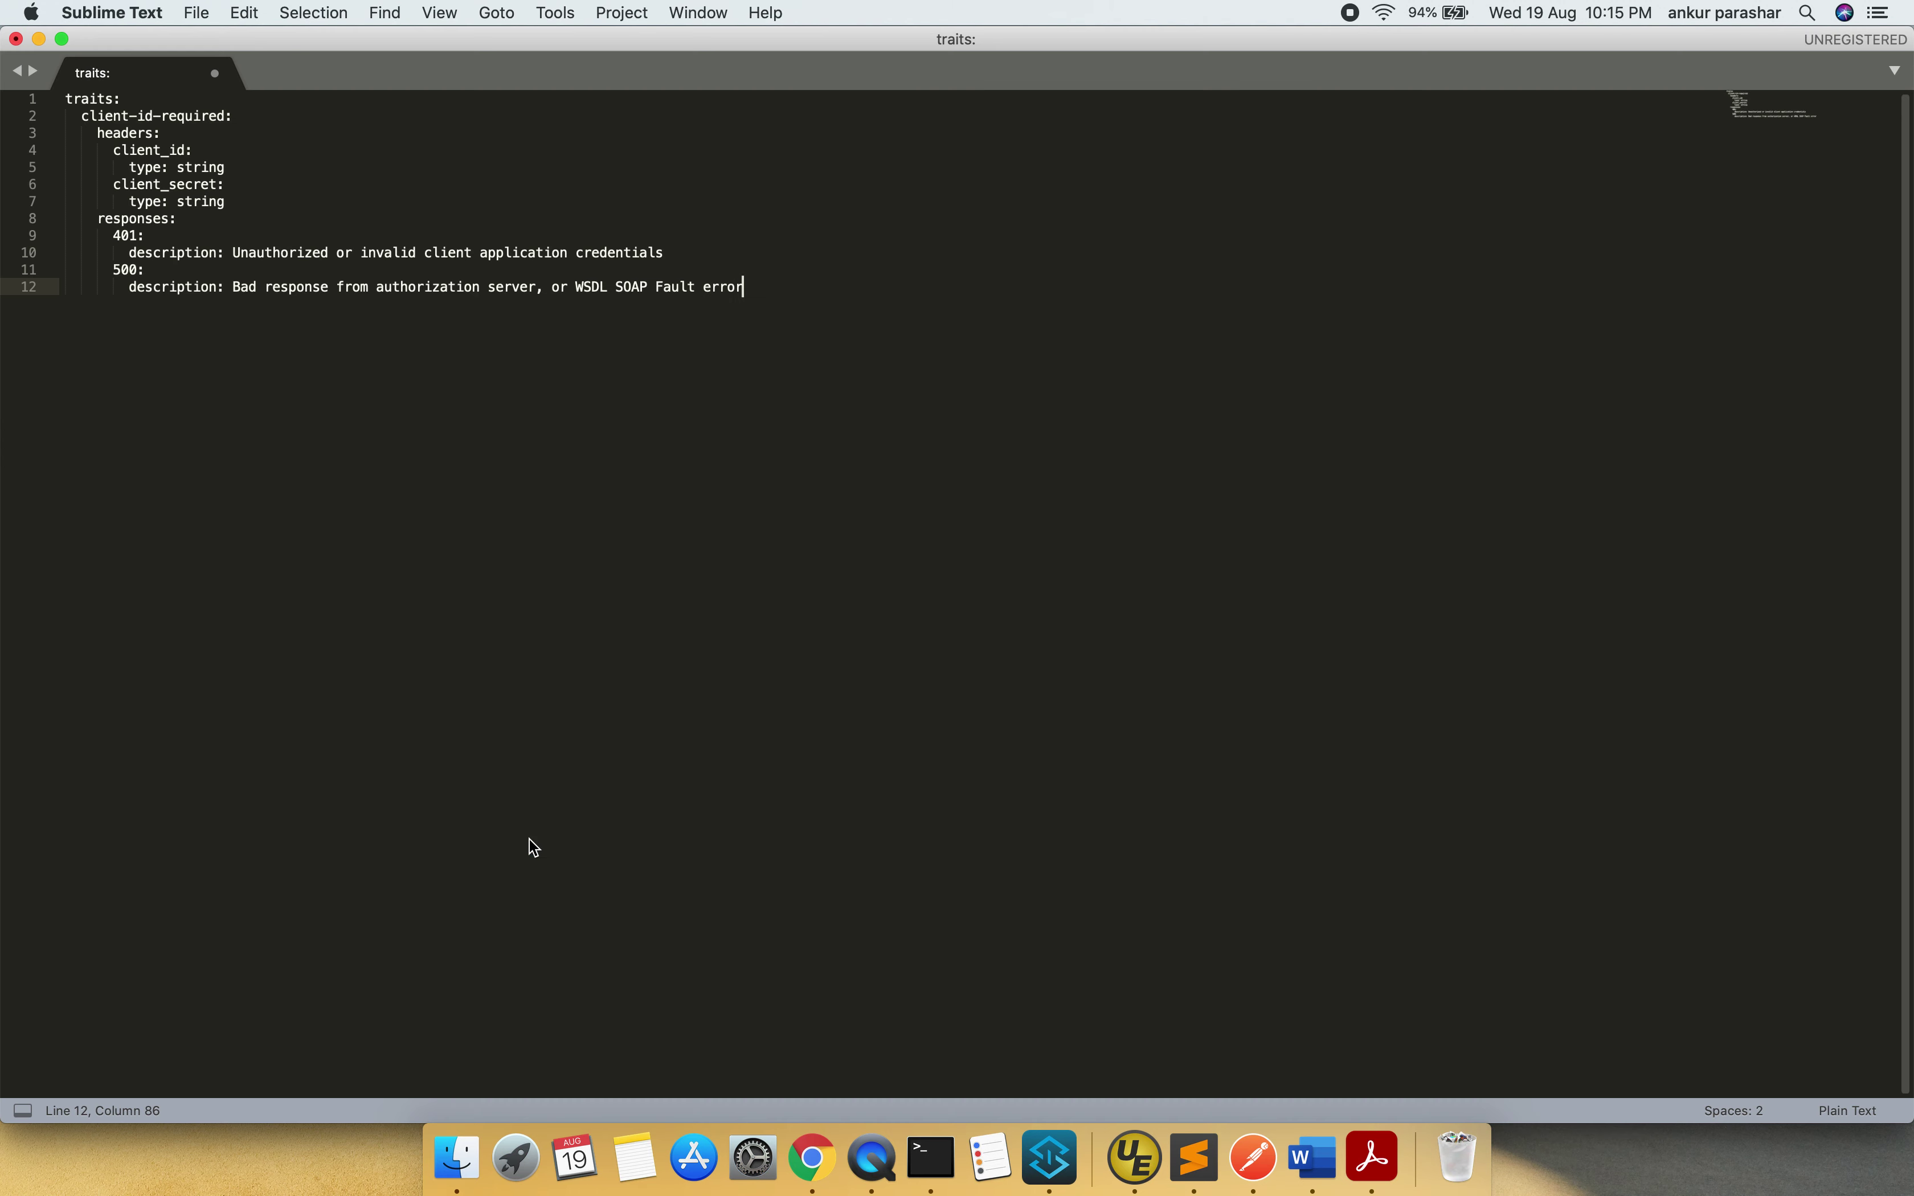
key(Return)
key(Return)
key(Return)
key(Return)
key(Return)
key(Return)
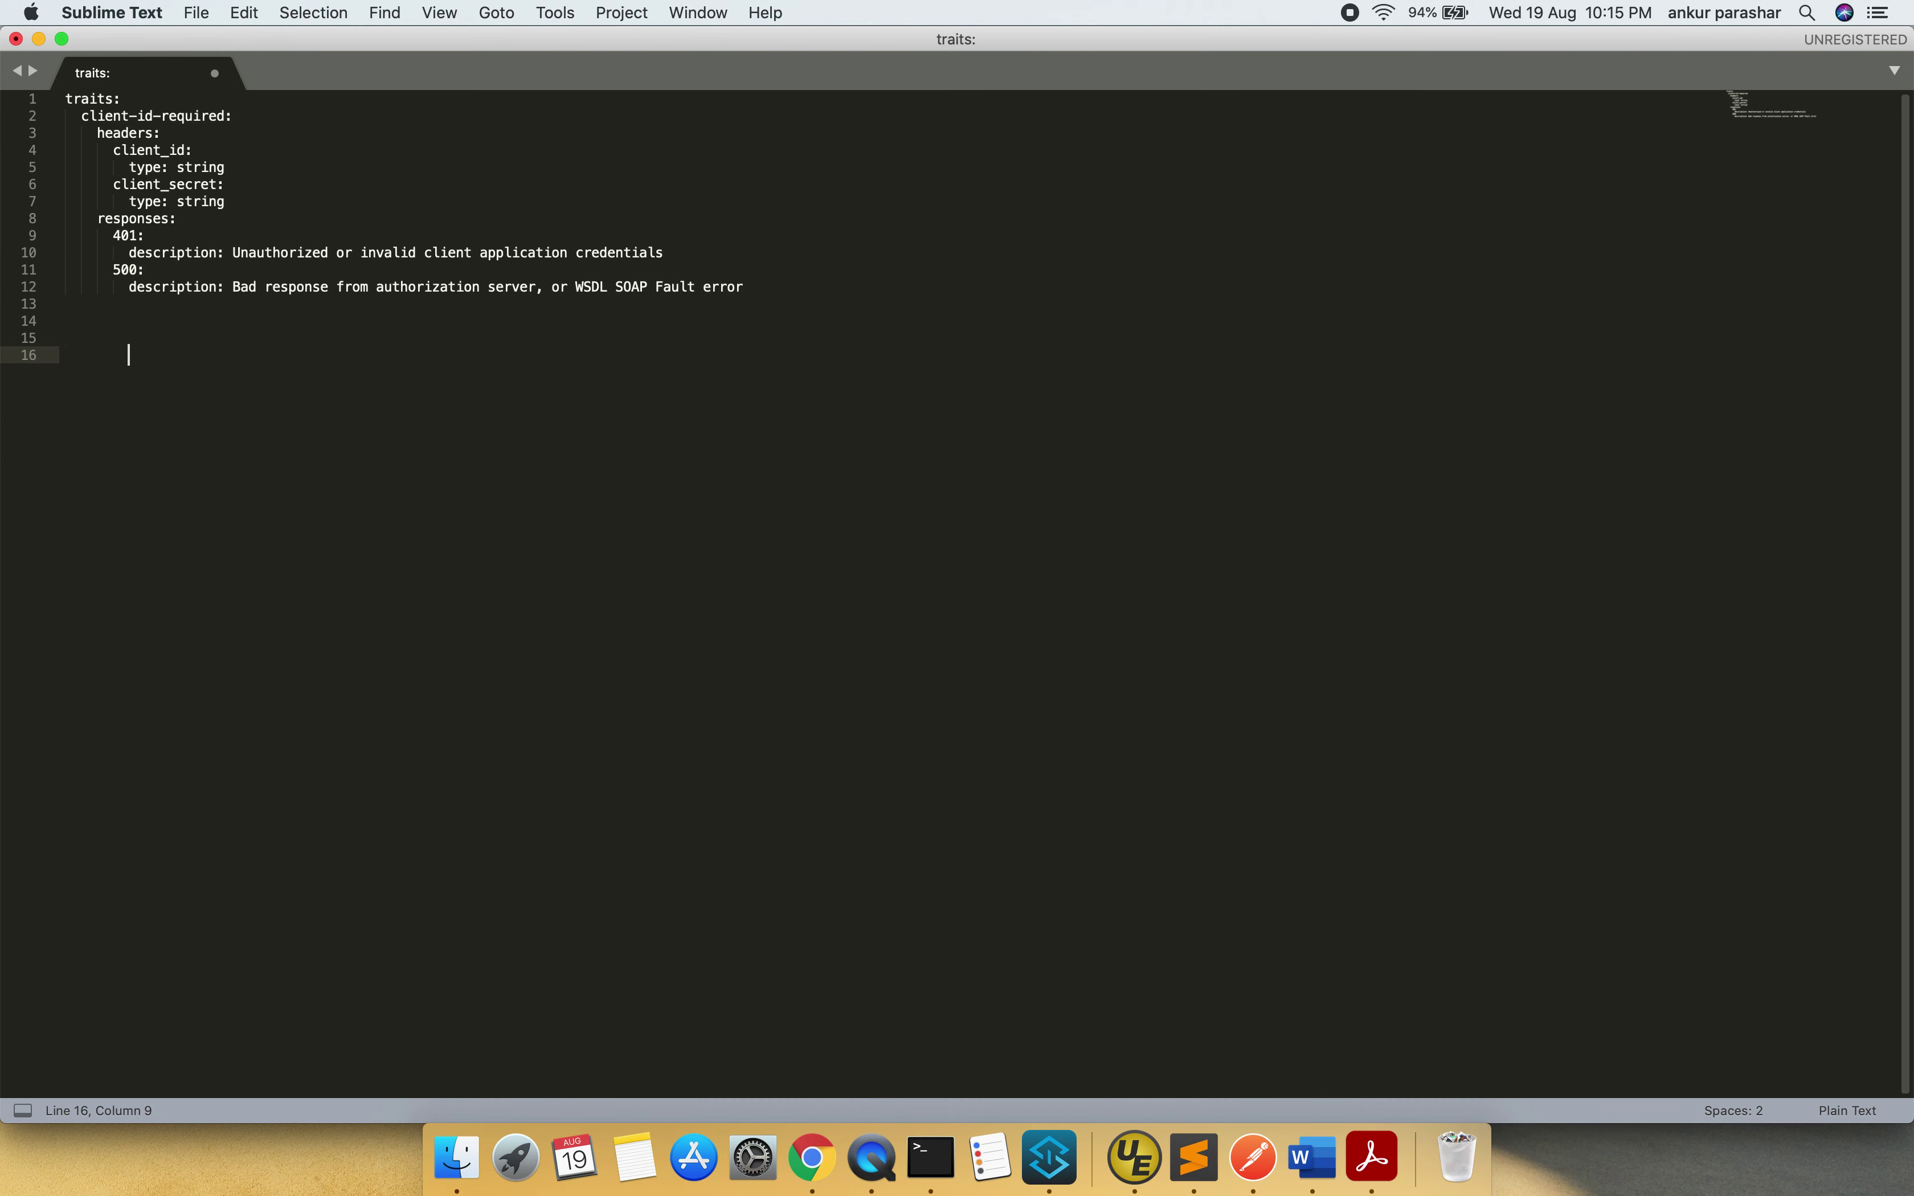
key(super+v)
- Return to Chrome, close the specification snippet and open the CricketTeam project in Design Center
key(super+Tab)
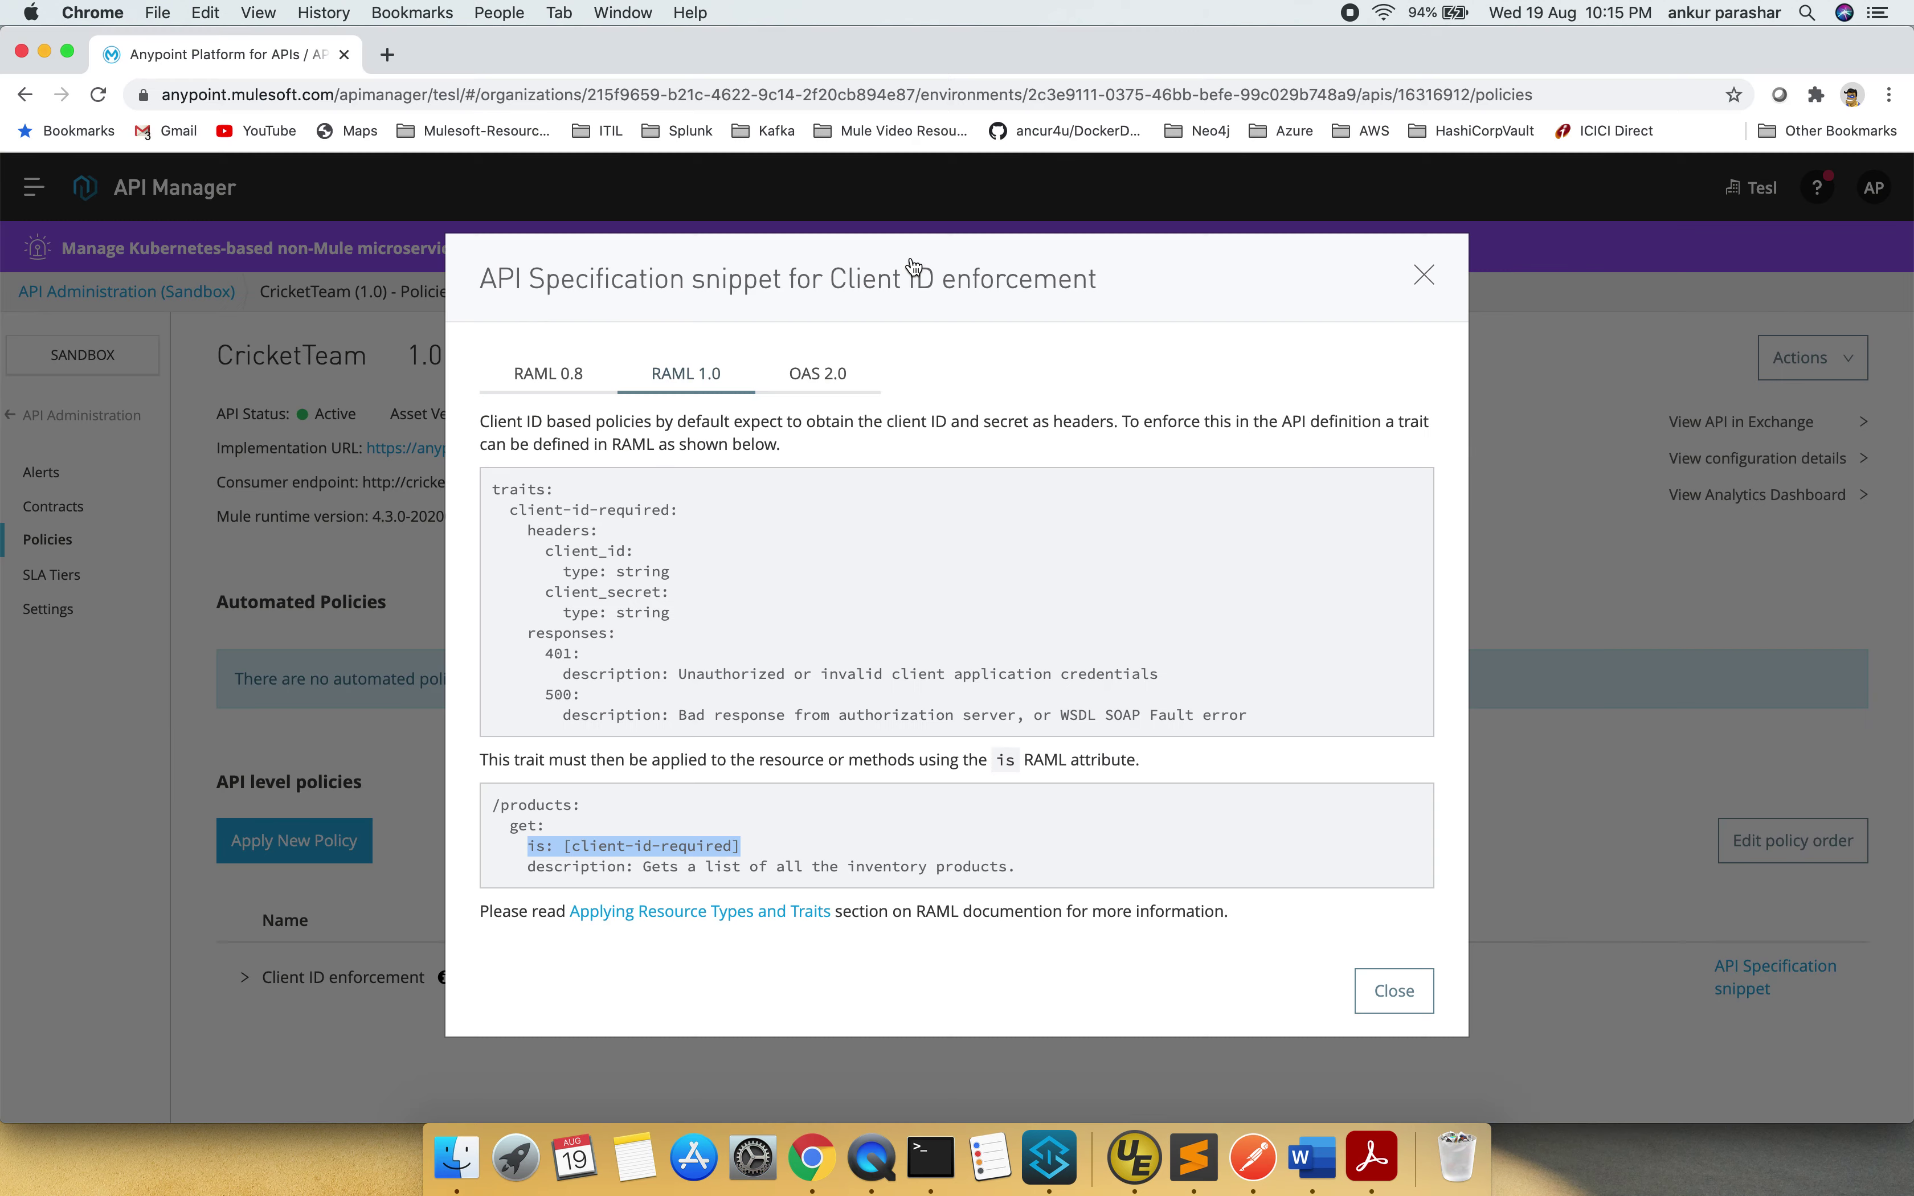
click(1396, 1001)
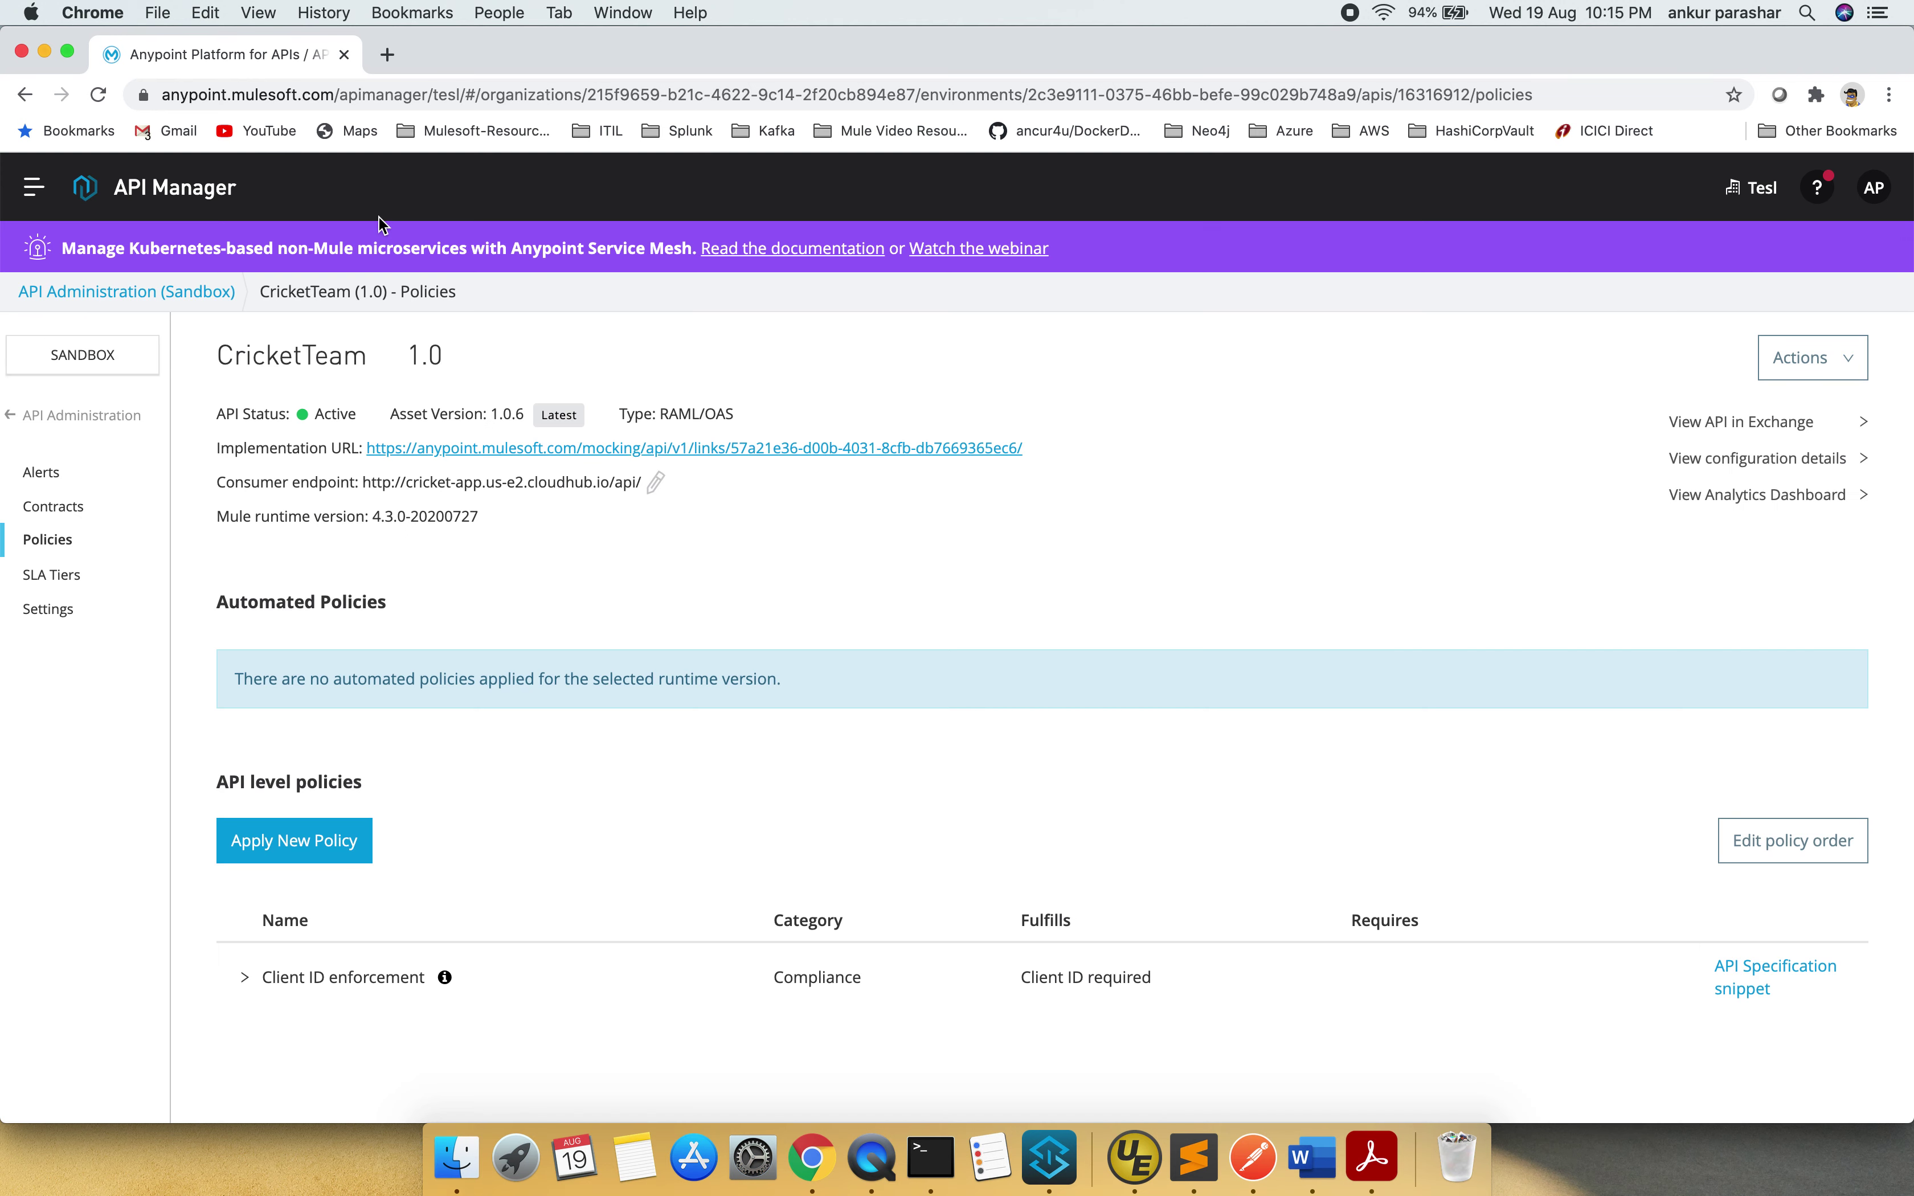
click(37, 196)
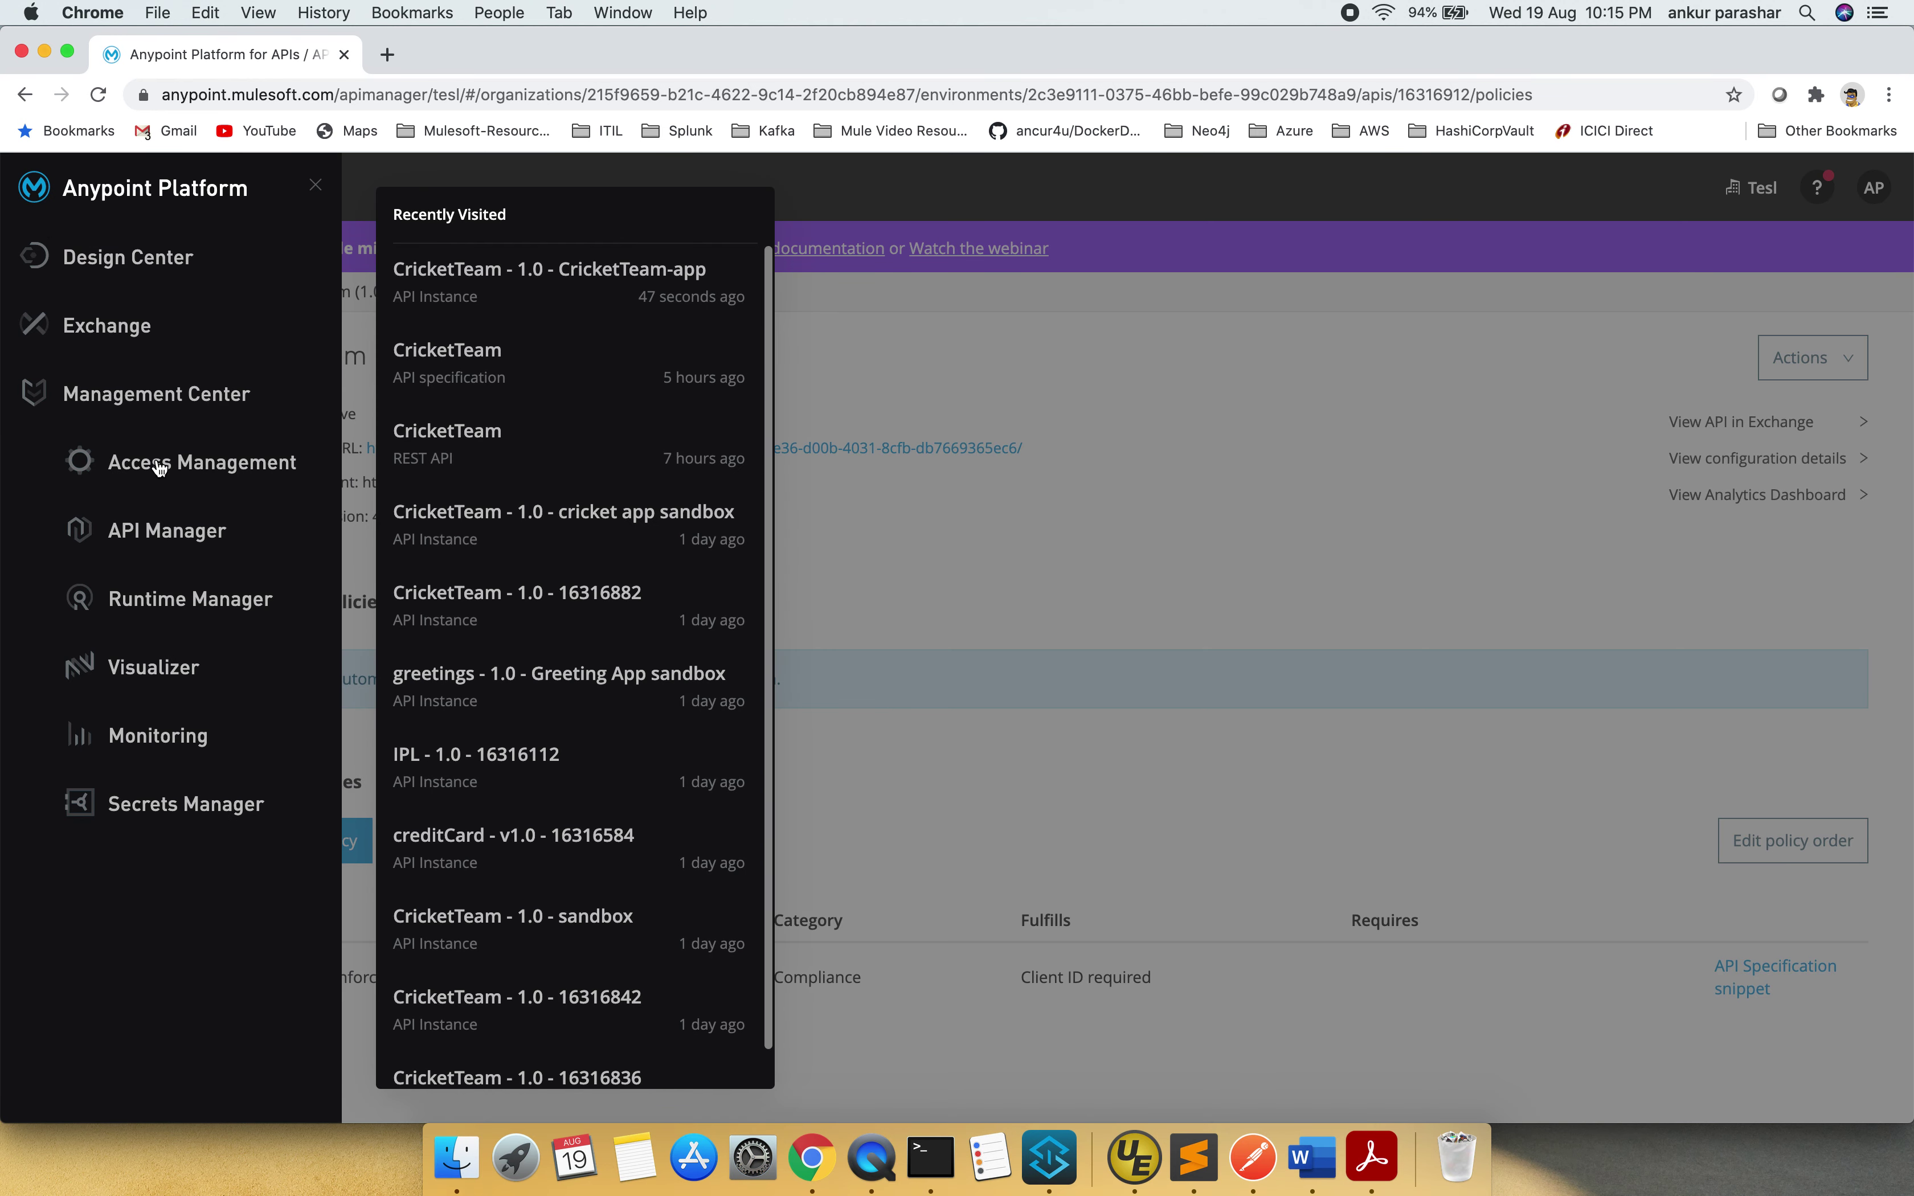
click(105, 267)
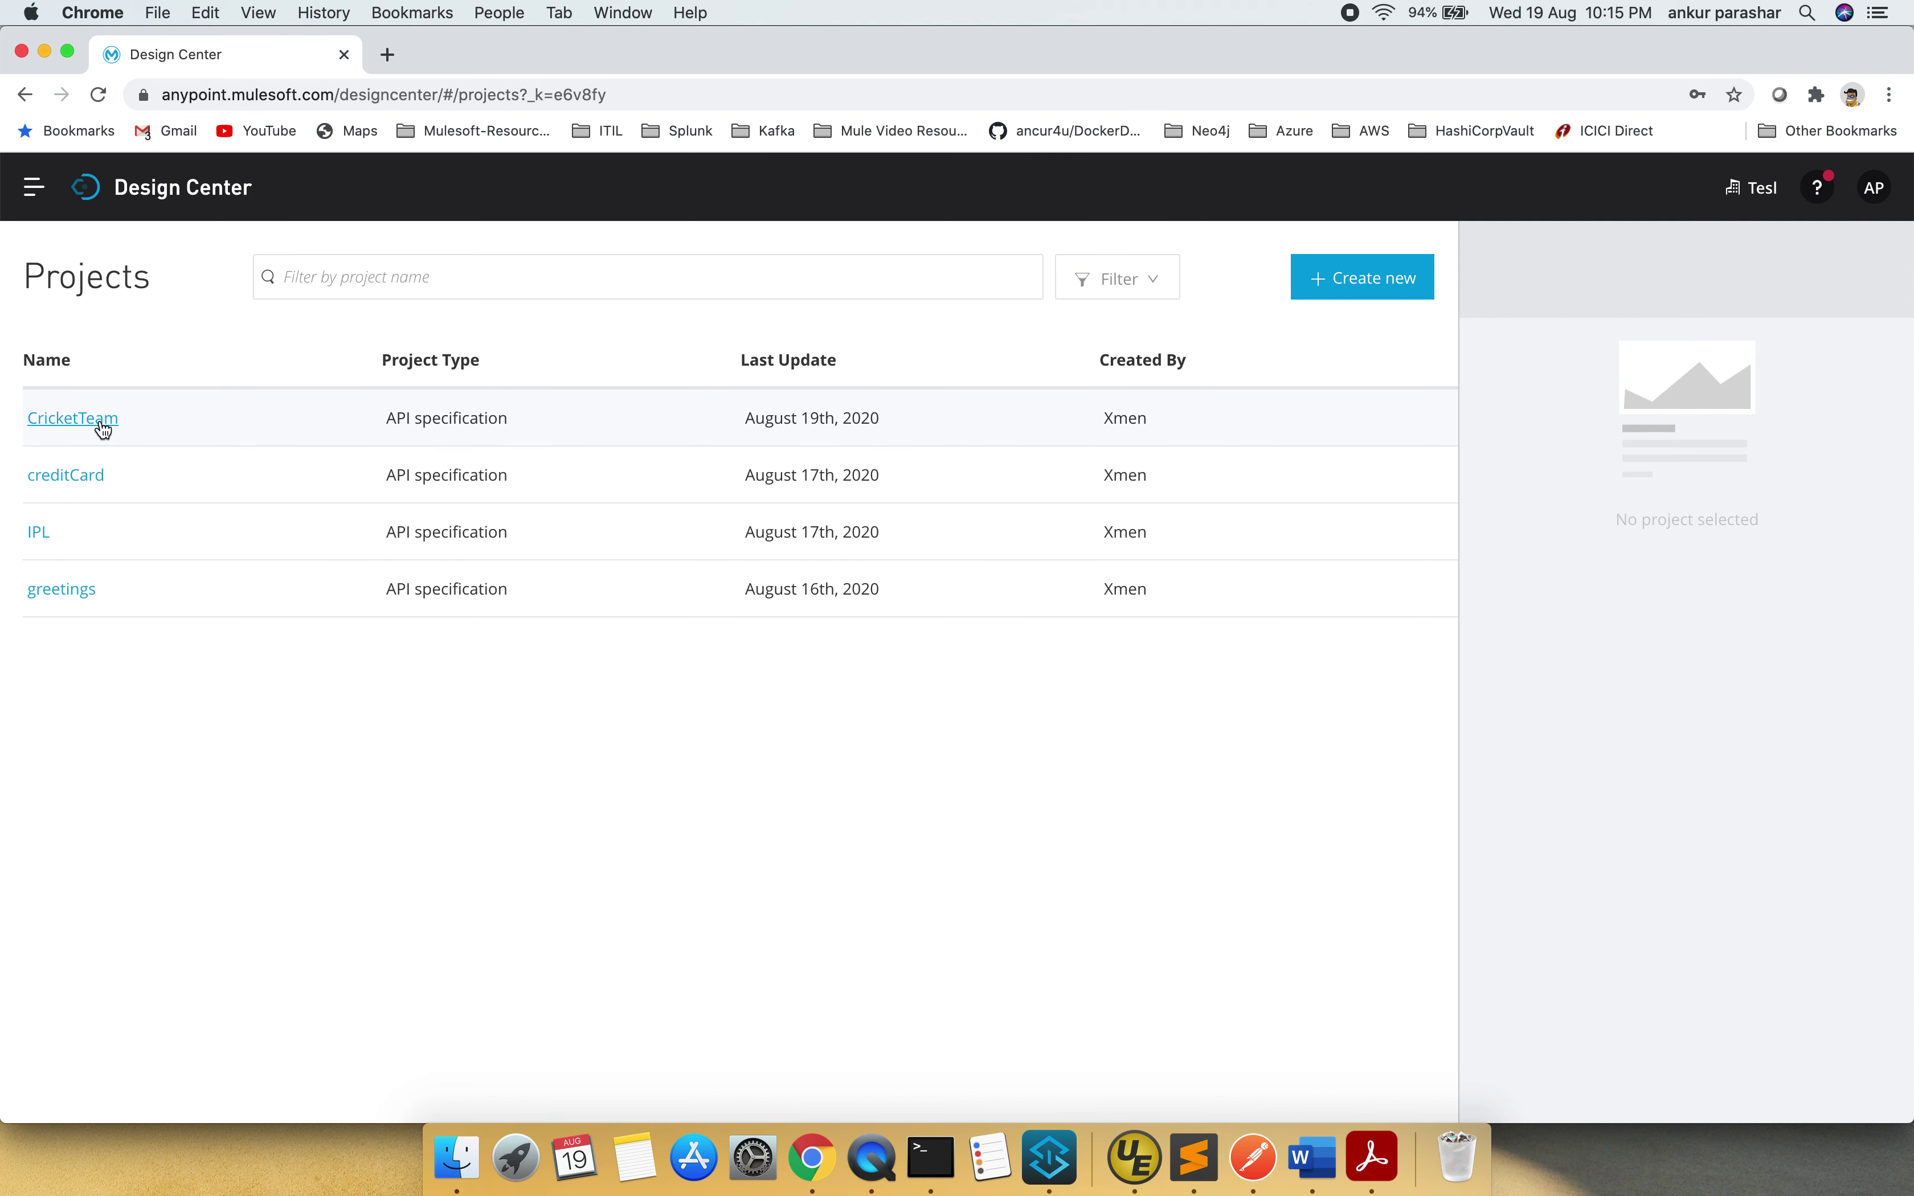
click(103, 428)
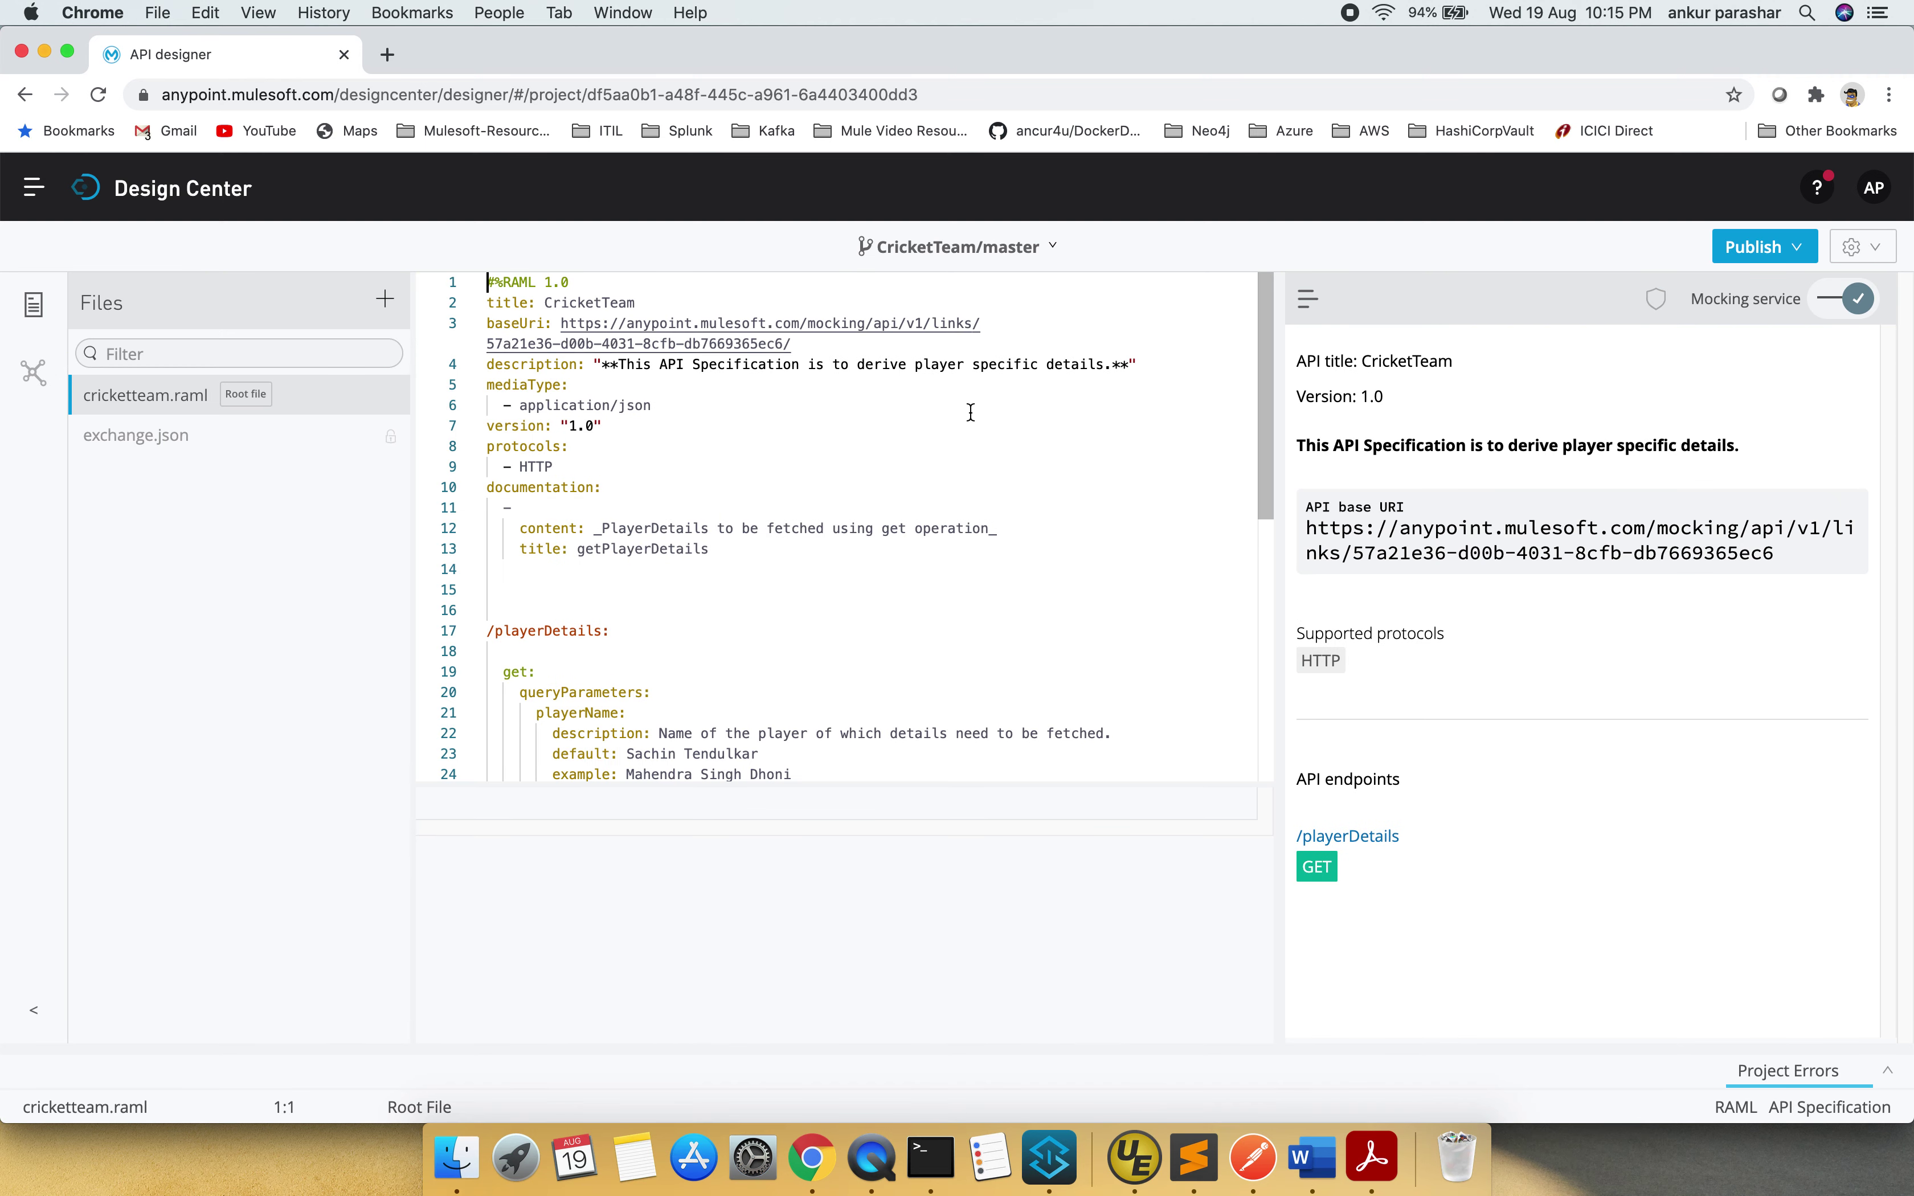
- Copy the traits block from the Sublime Text file and paste it into cricketteam.raml between the documentation section and /playerDetails
click(499, 588)
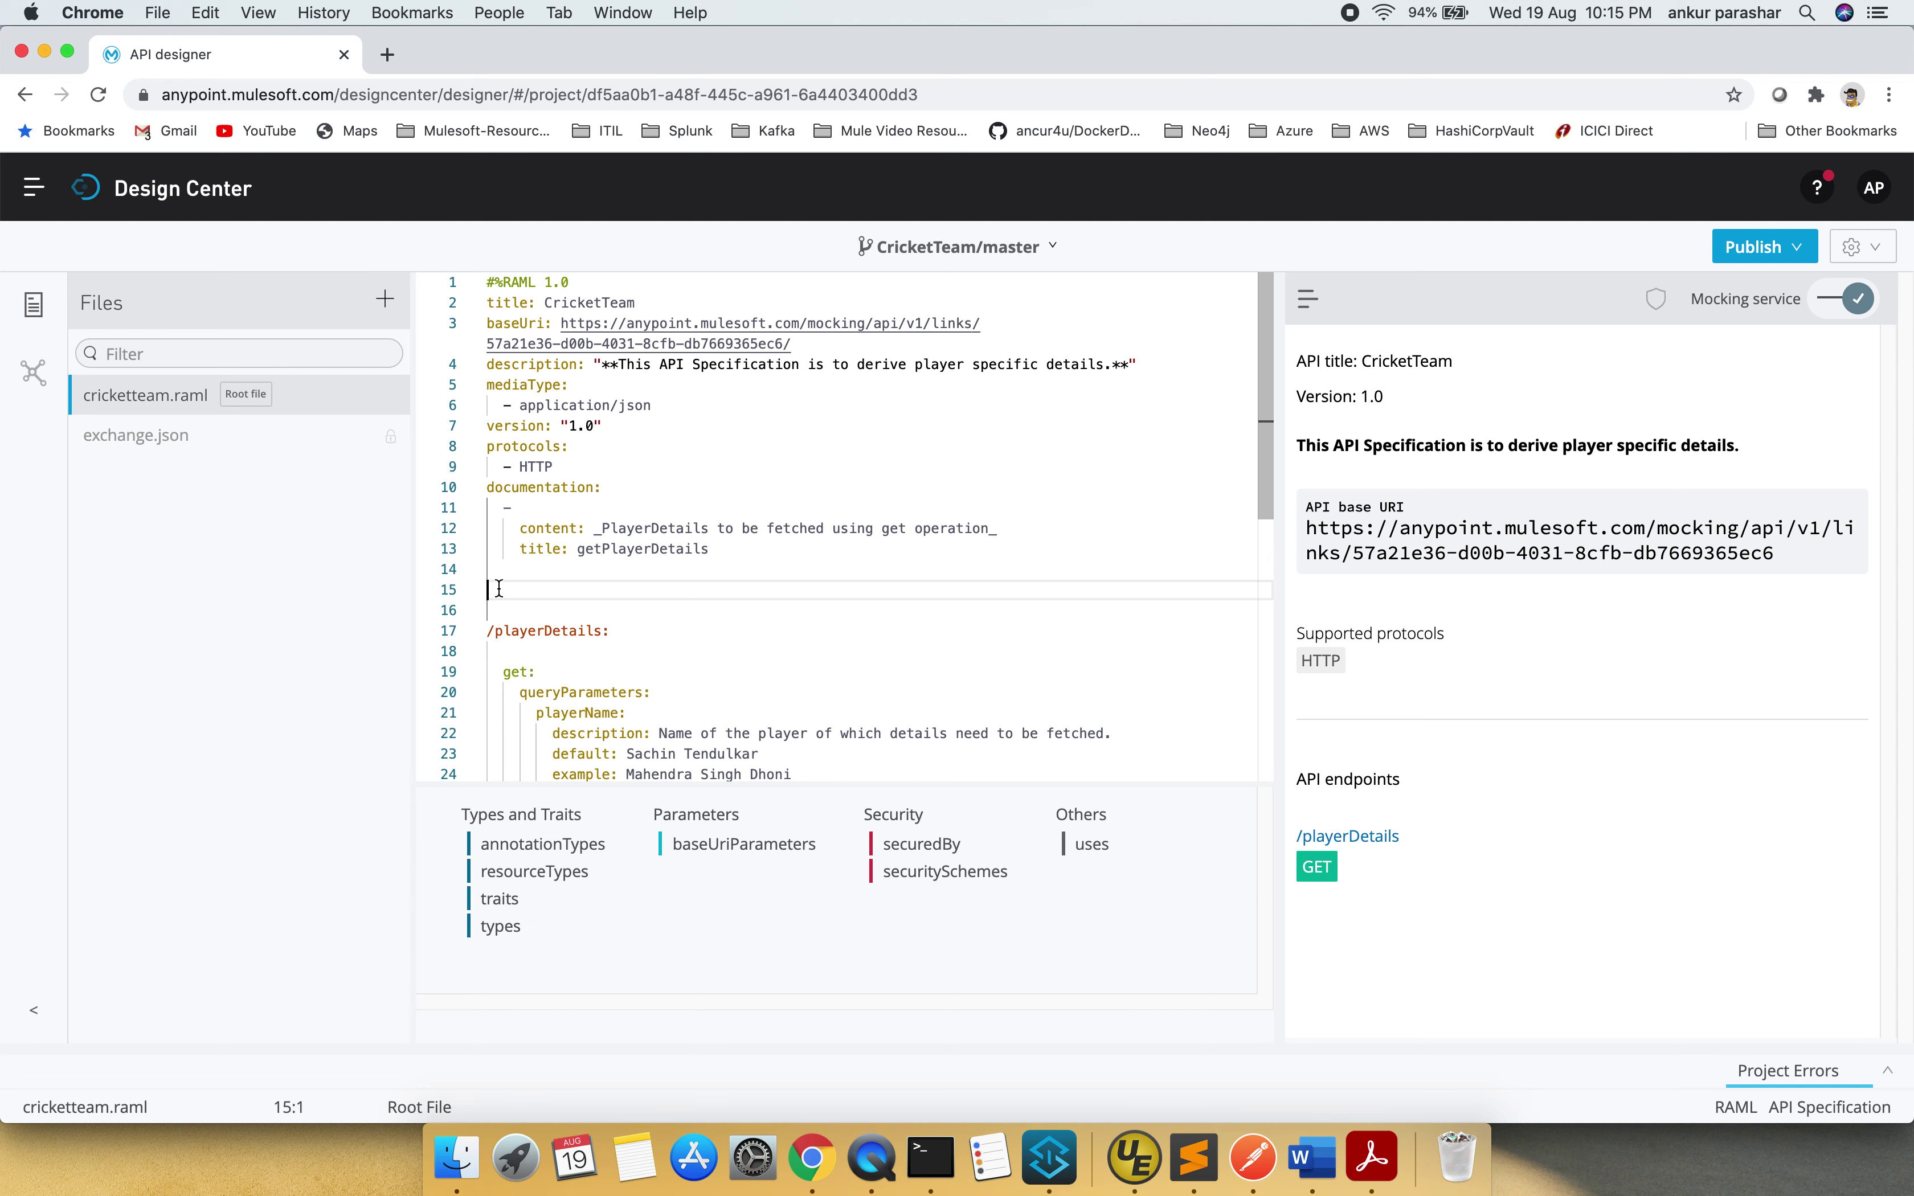
click(495, 576)
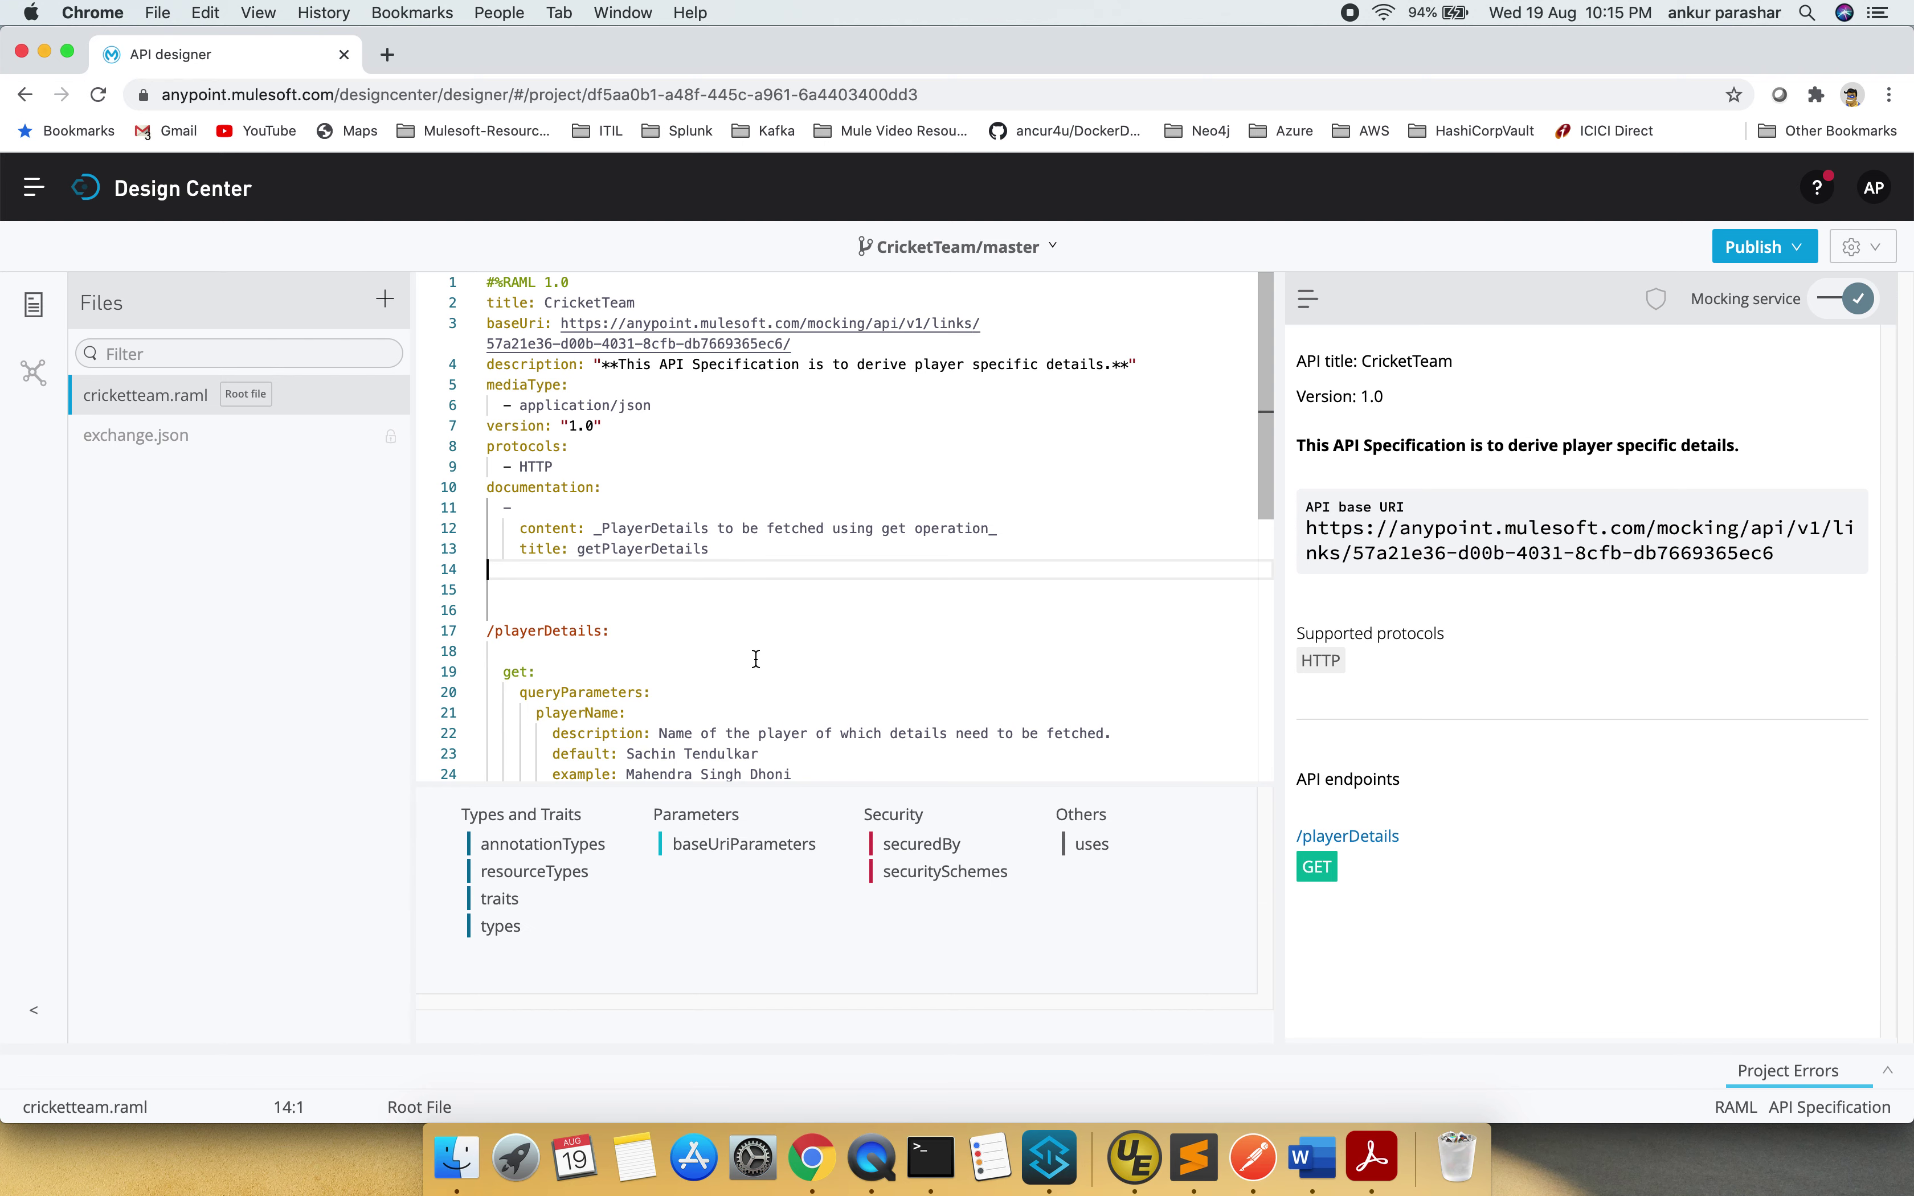
click(1152, 1131)
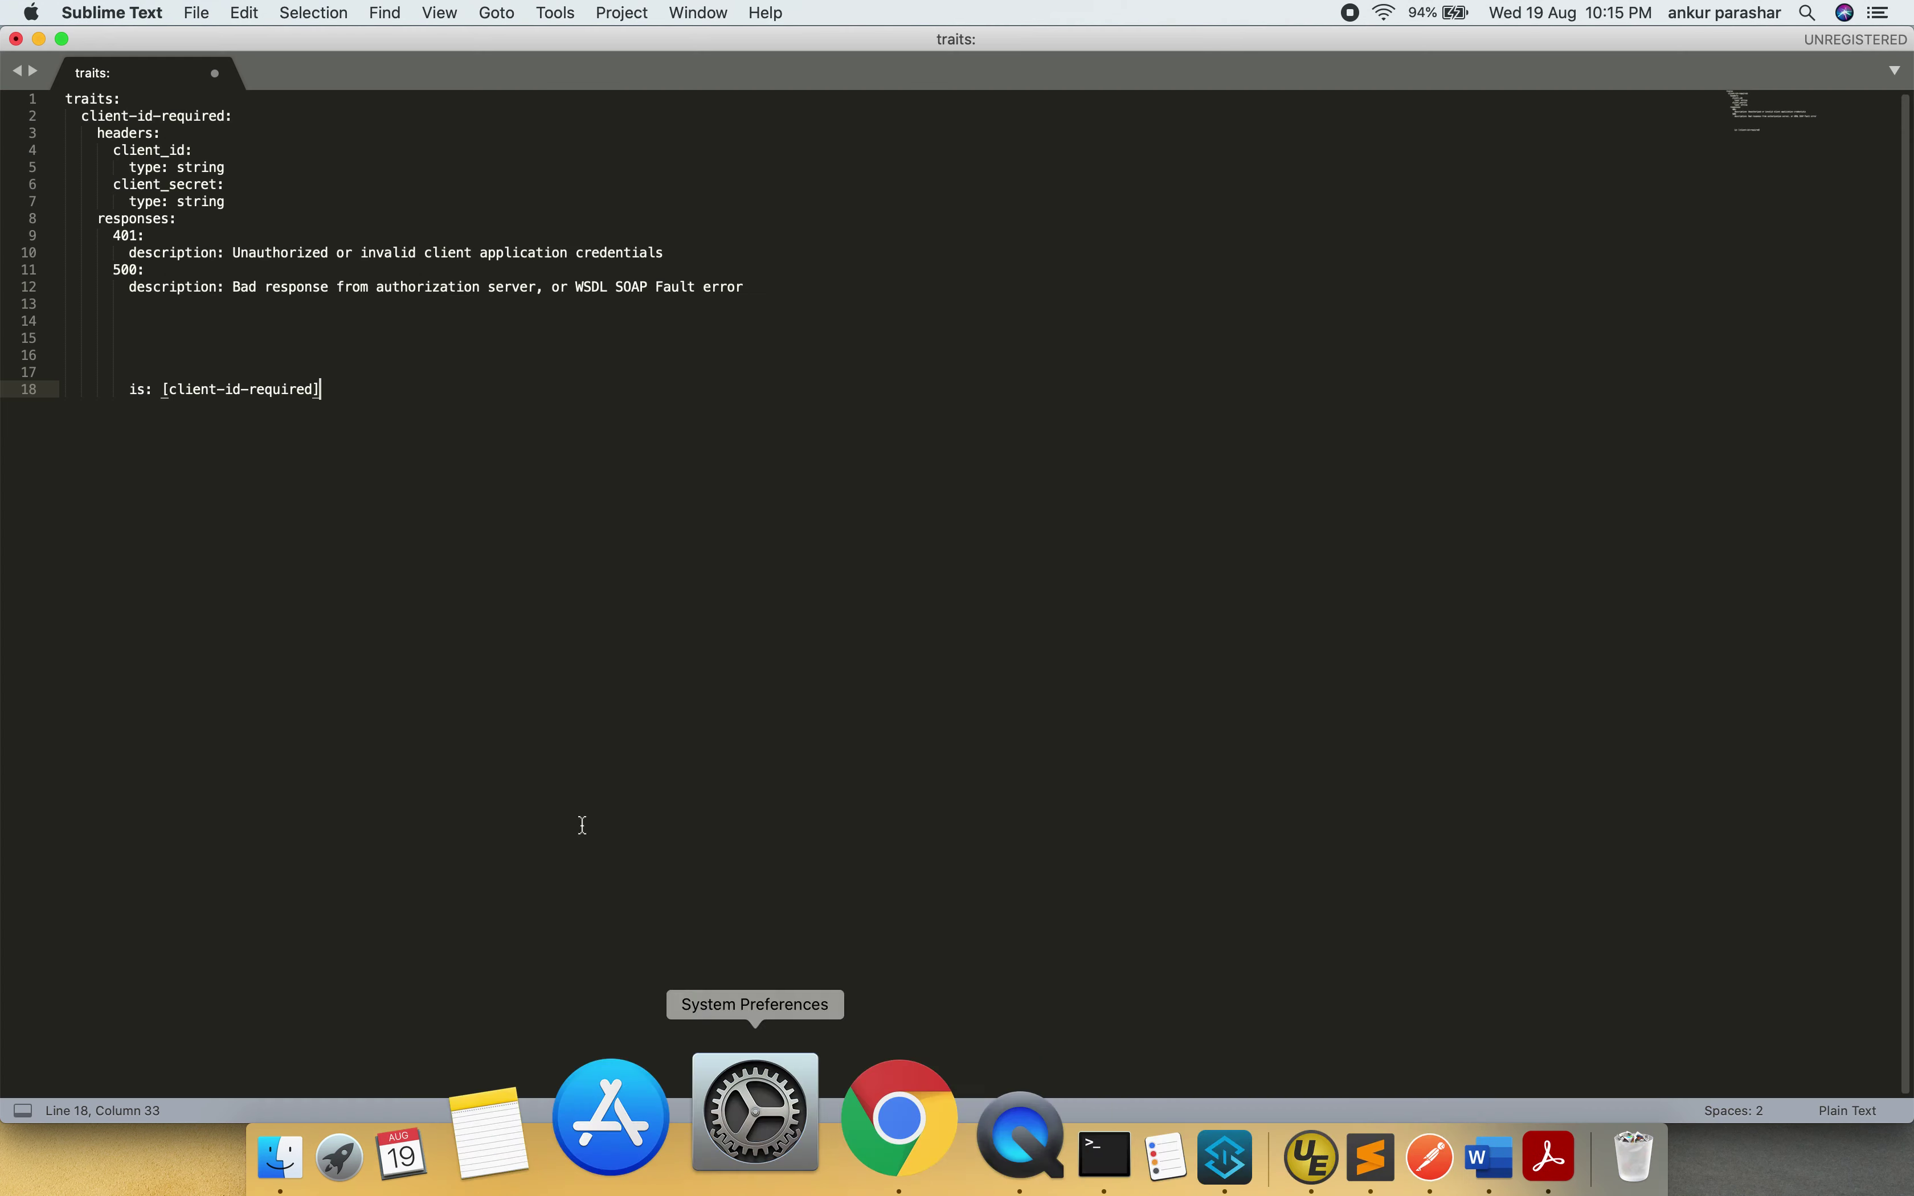
drag(769, 286, 4, 81)
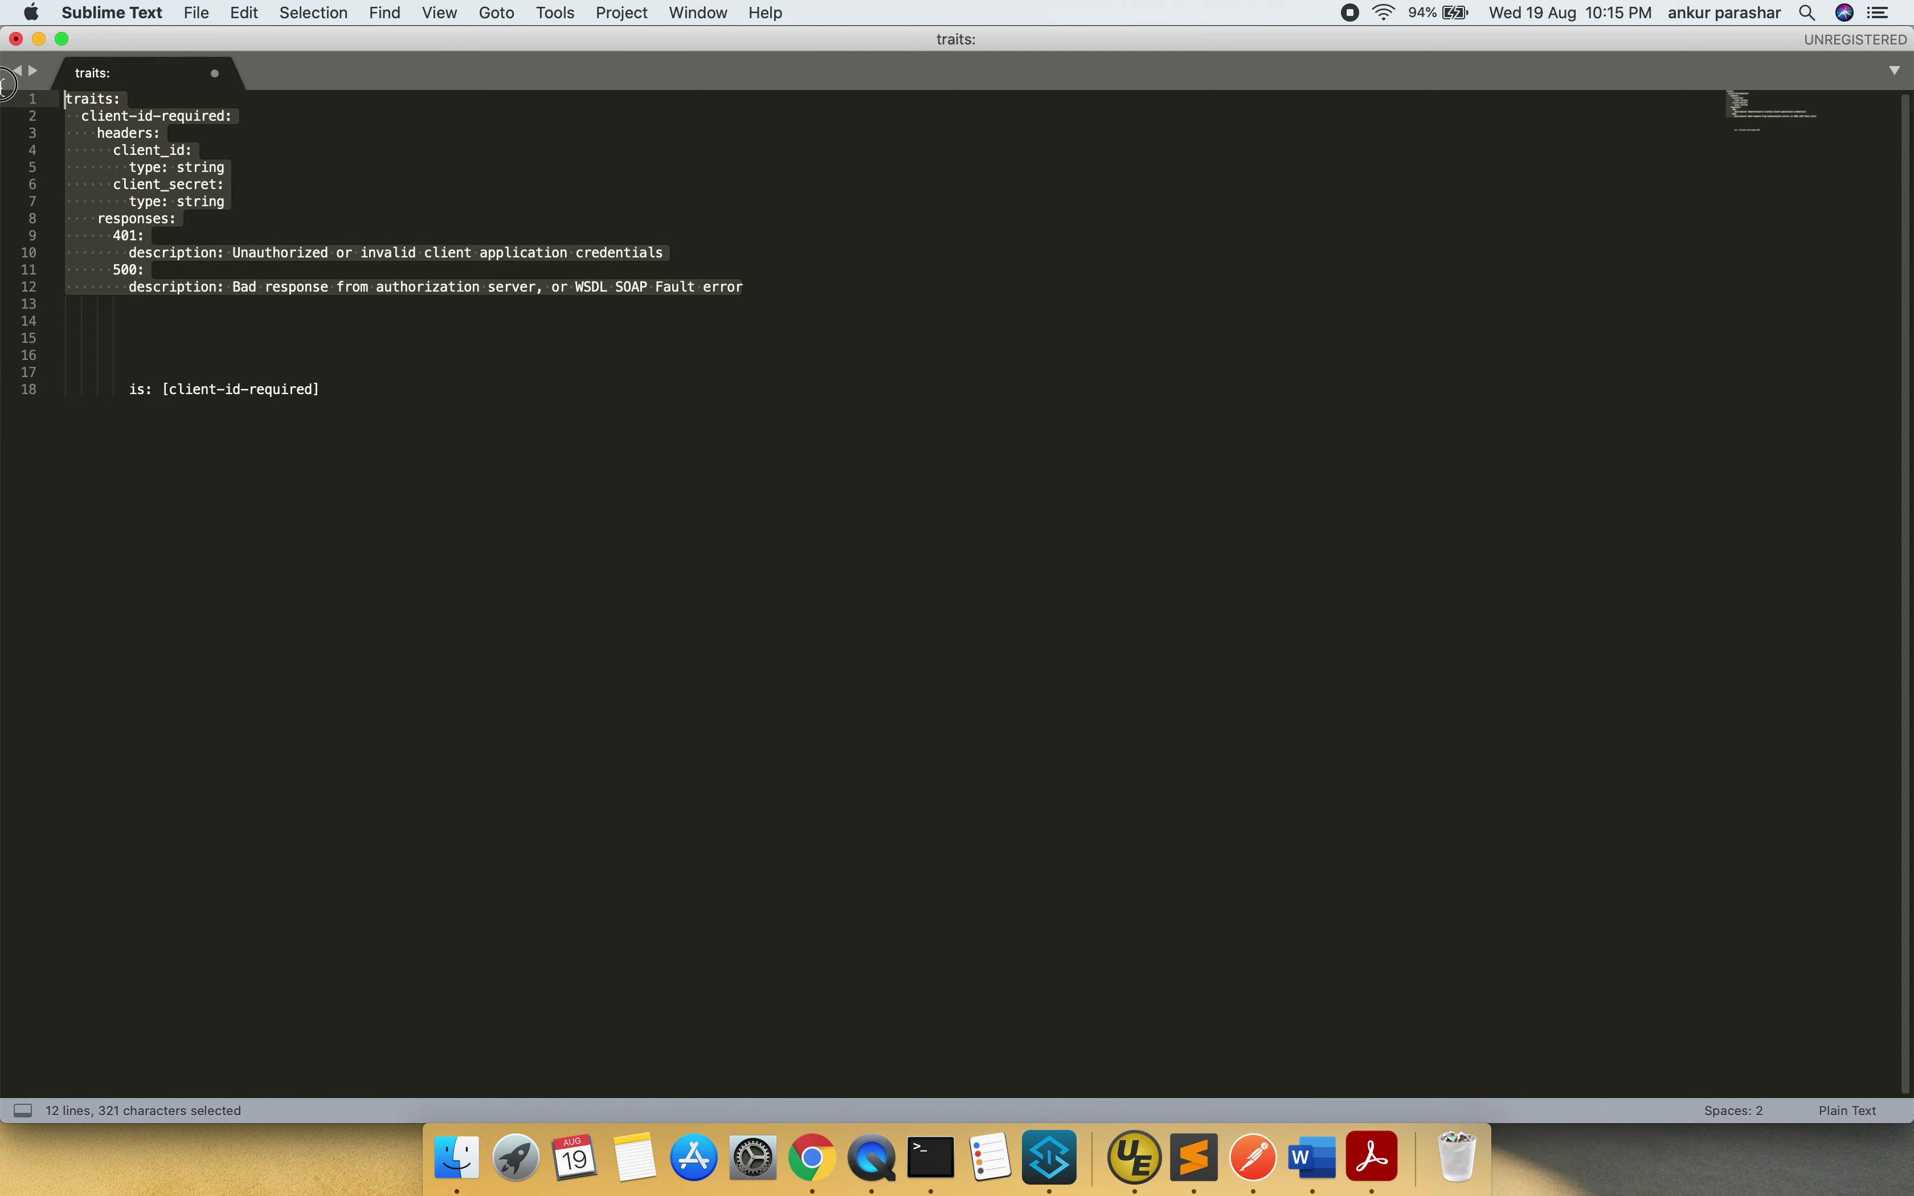
key(super+c)
key(super+Tab)
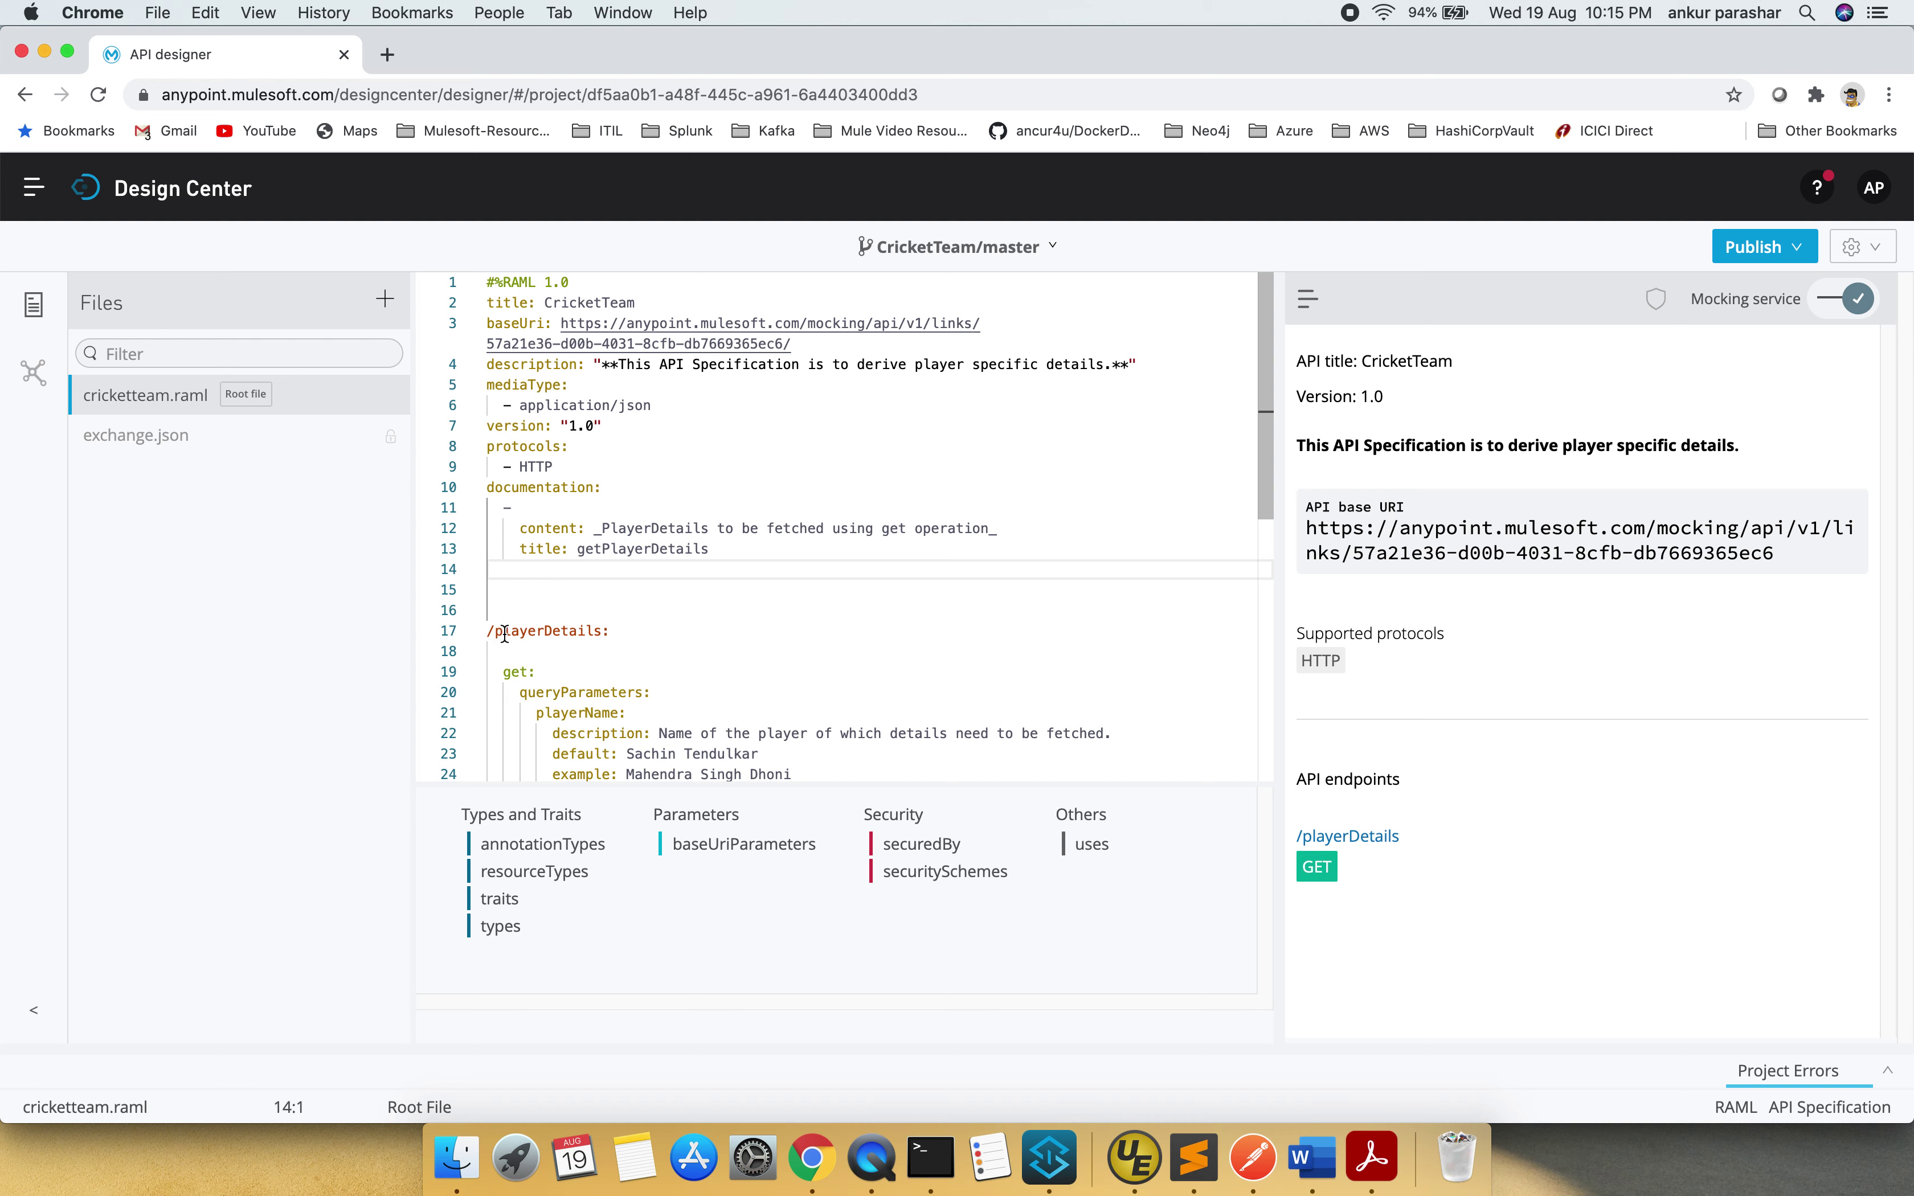
key(super+v)
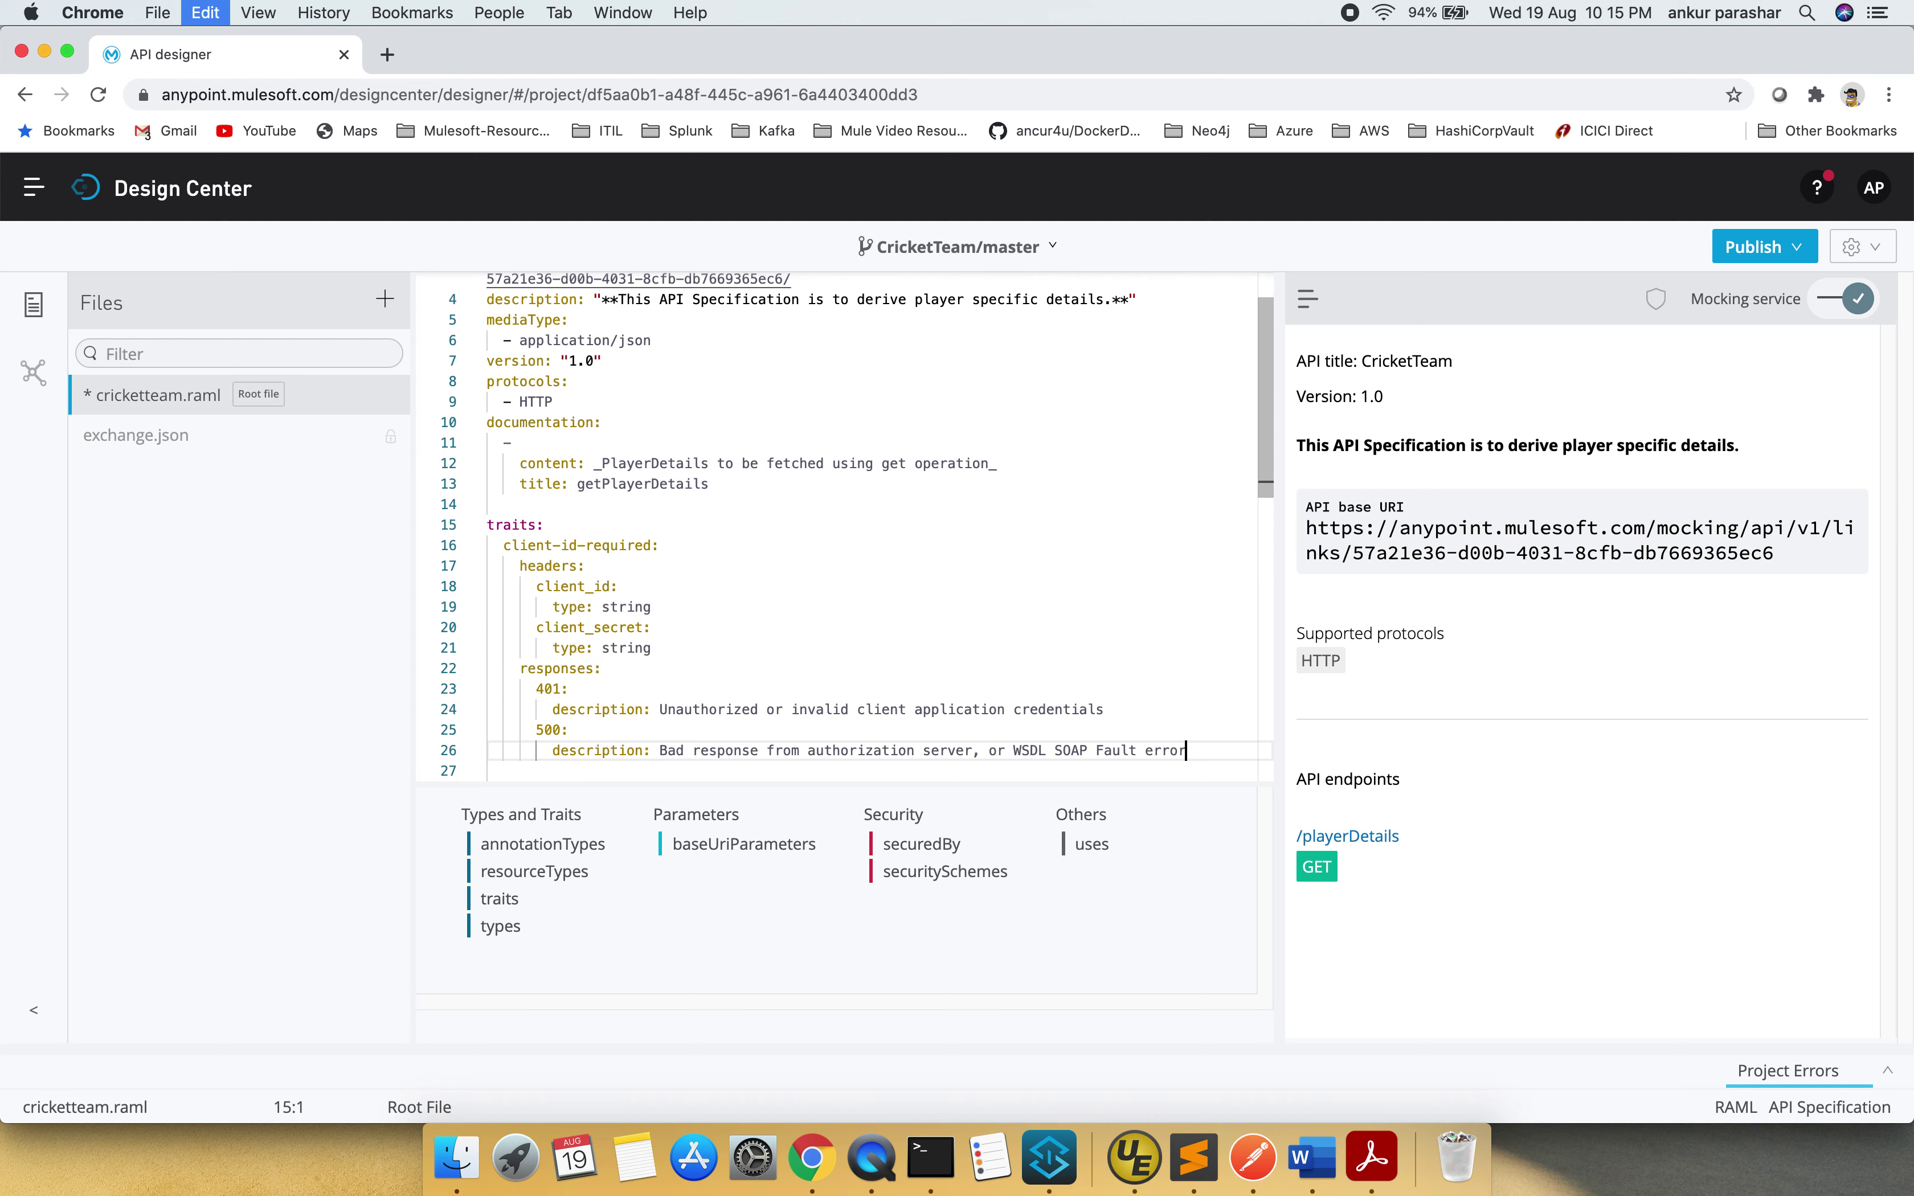
- Copy the "is: [client-id-required]" line in Sublime Text and return to the blank line under /playerDetails in Chrome's Design Center
scroll(856, 526, down, 10)
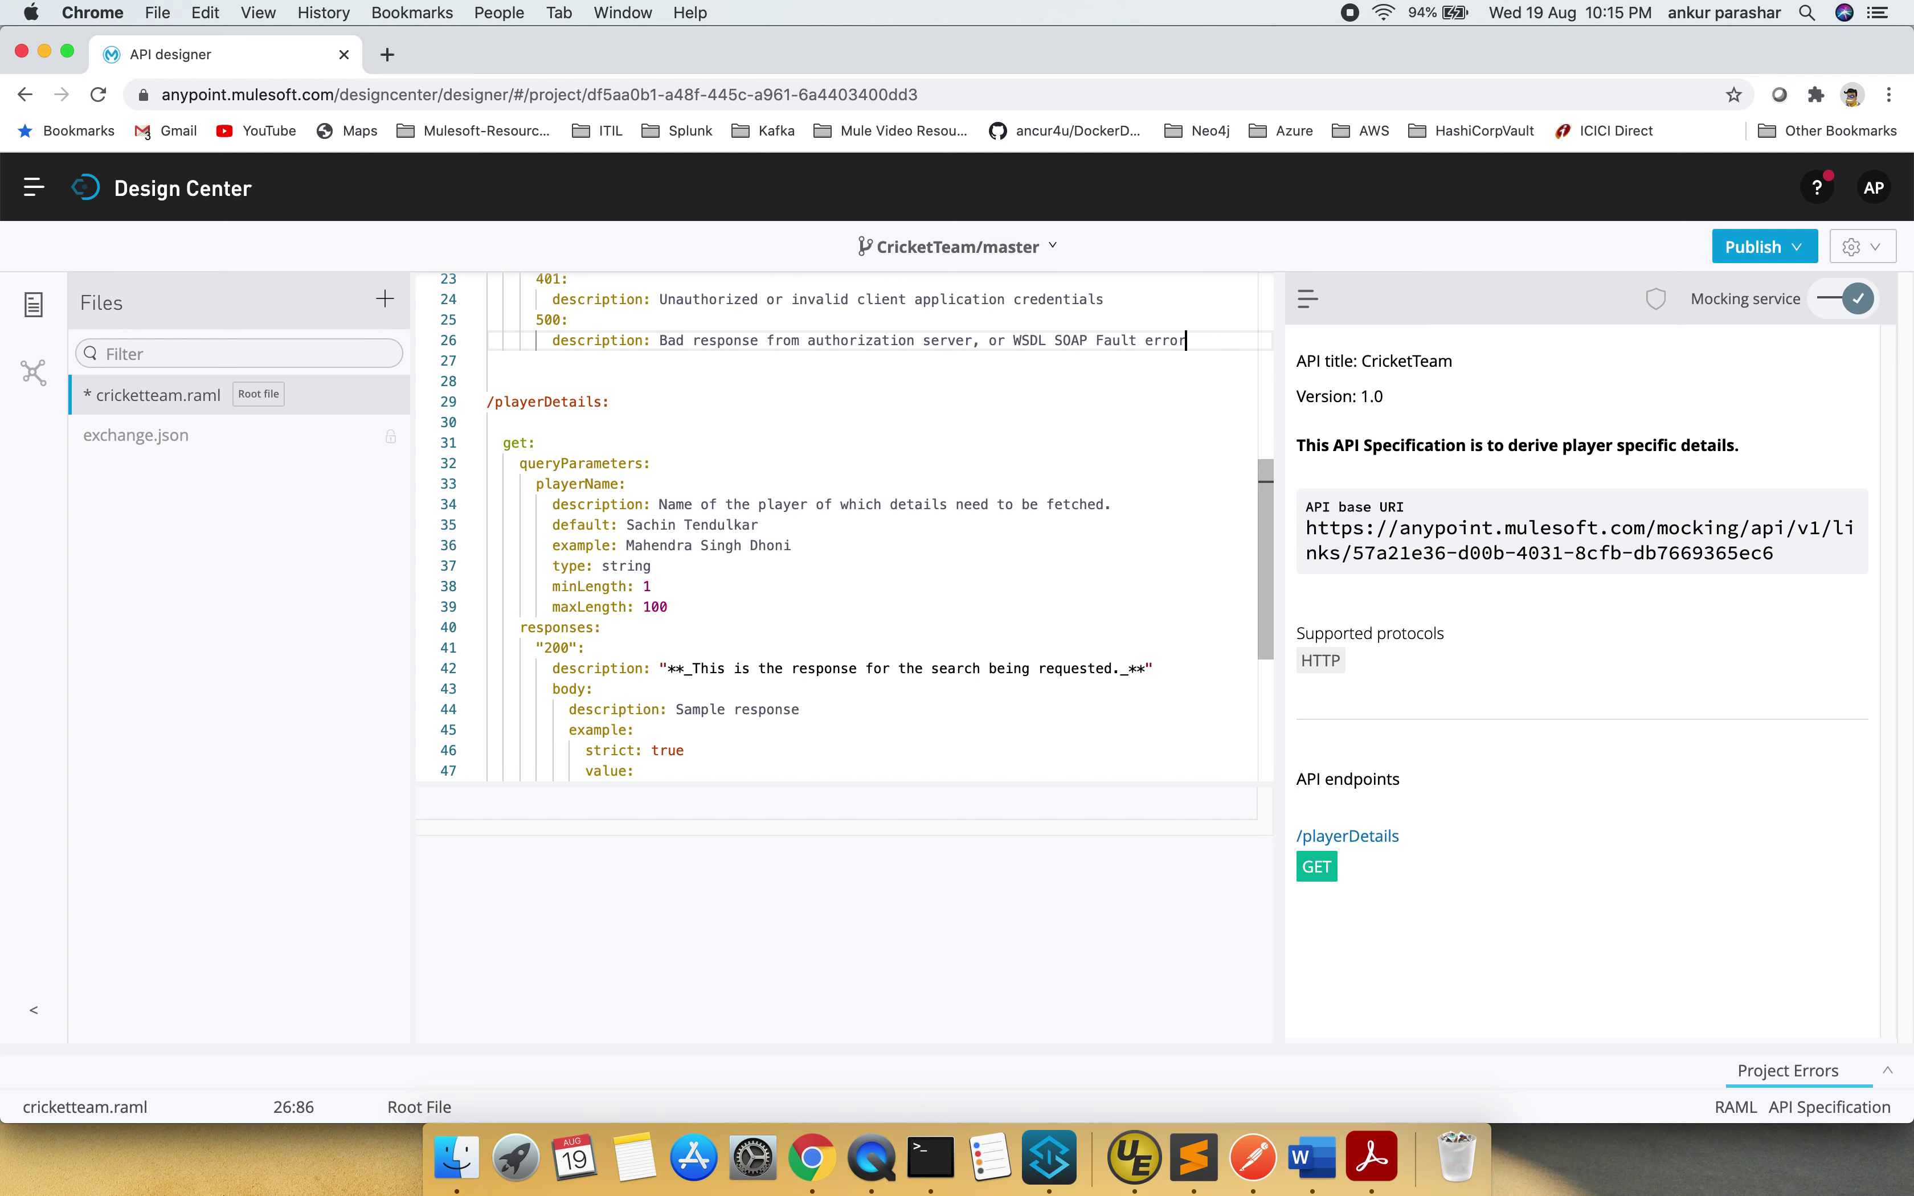
key(super+Tab)
drag(320, 388, 129, 398)
key(super+c)
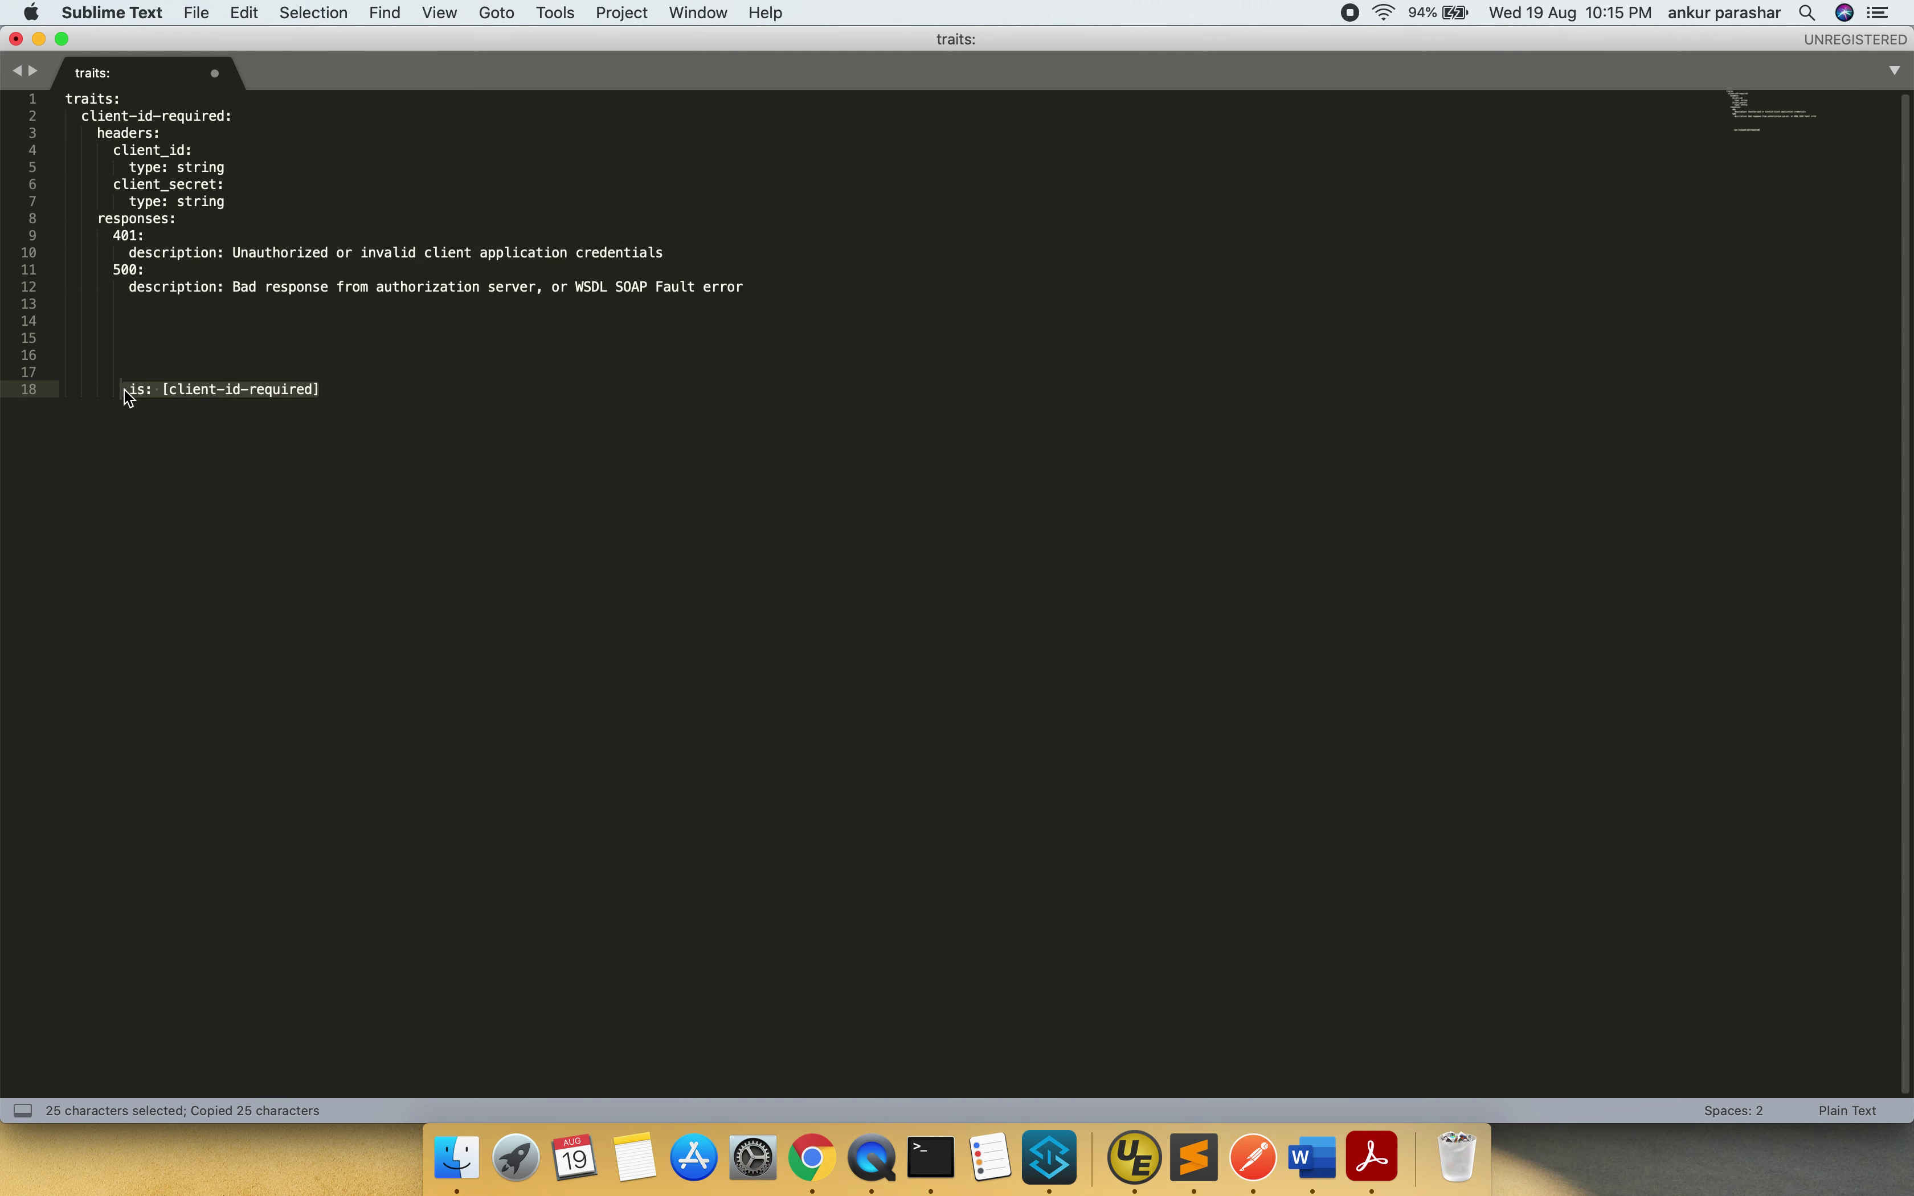
key(super+Tab)
click(509, 421)
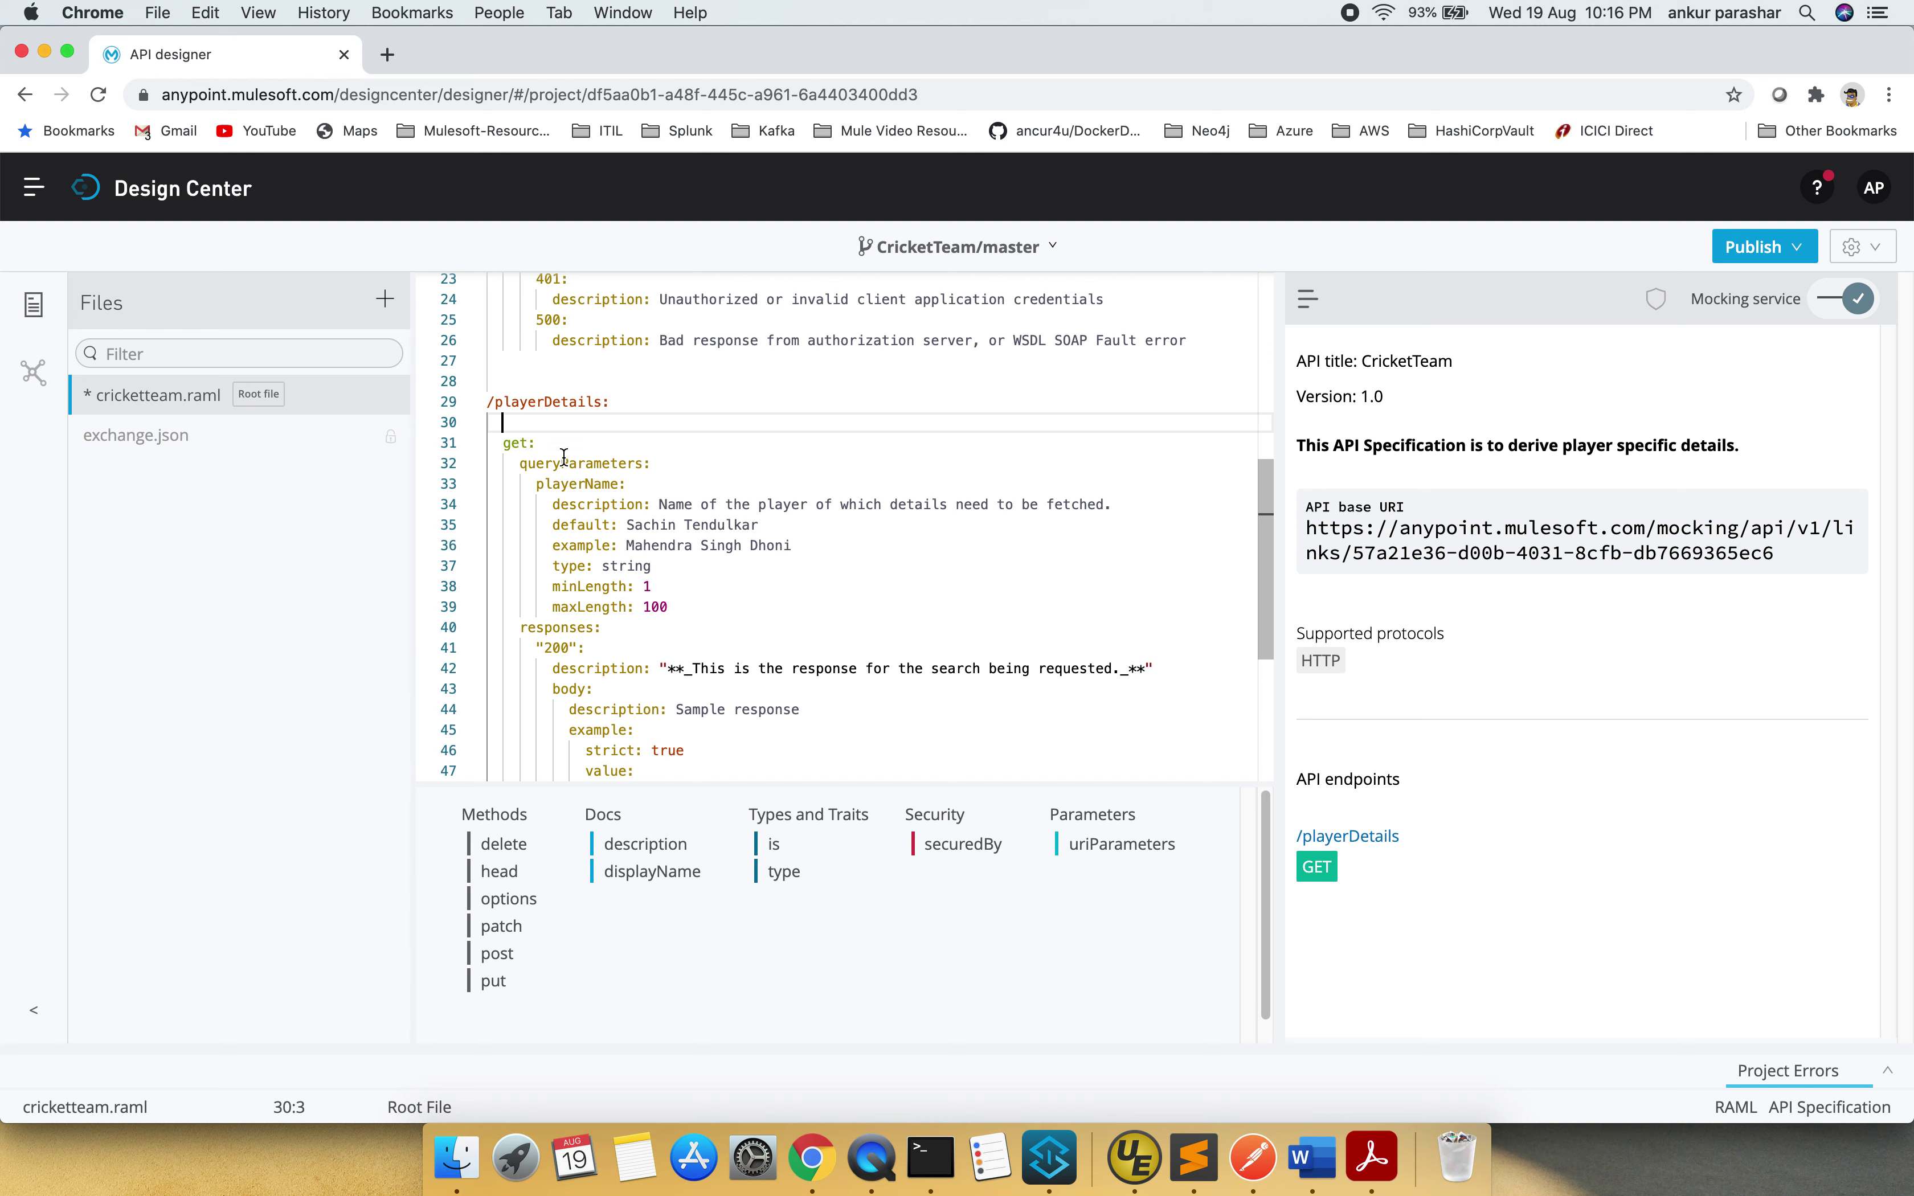
key(Down)
key(End)
key(Return)
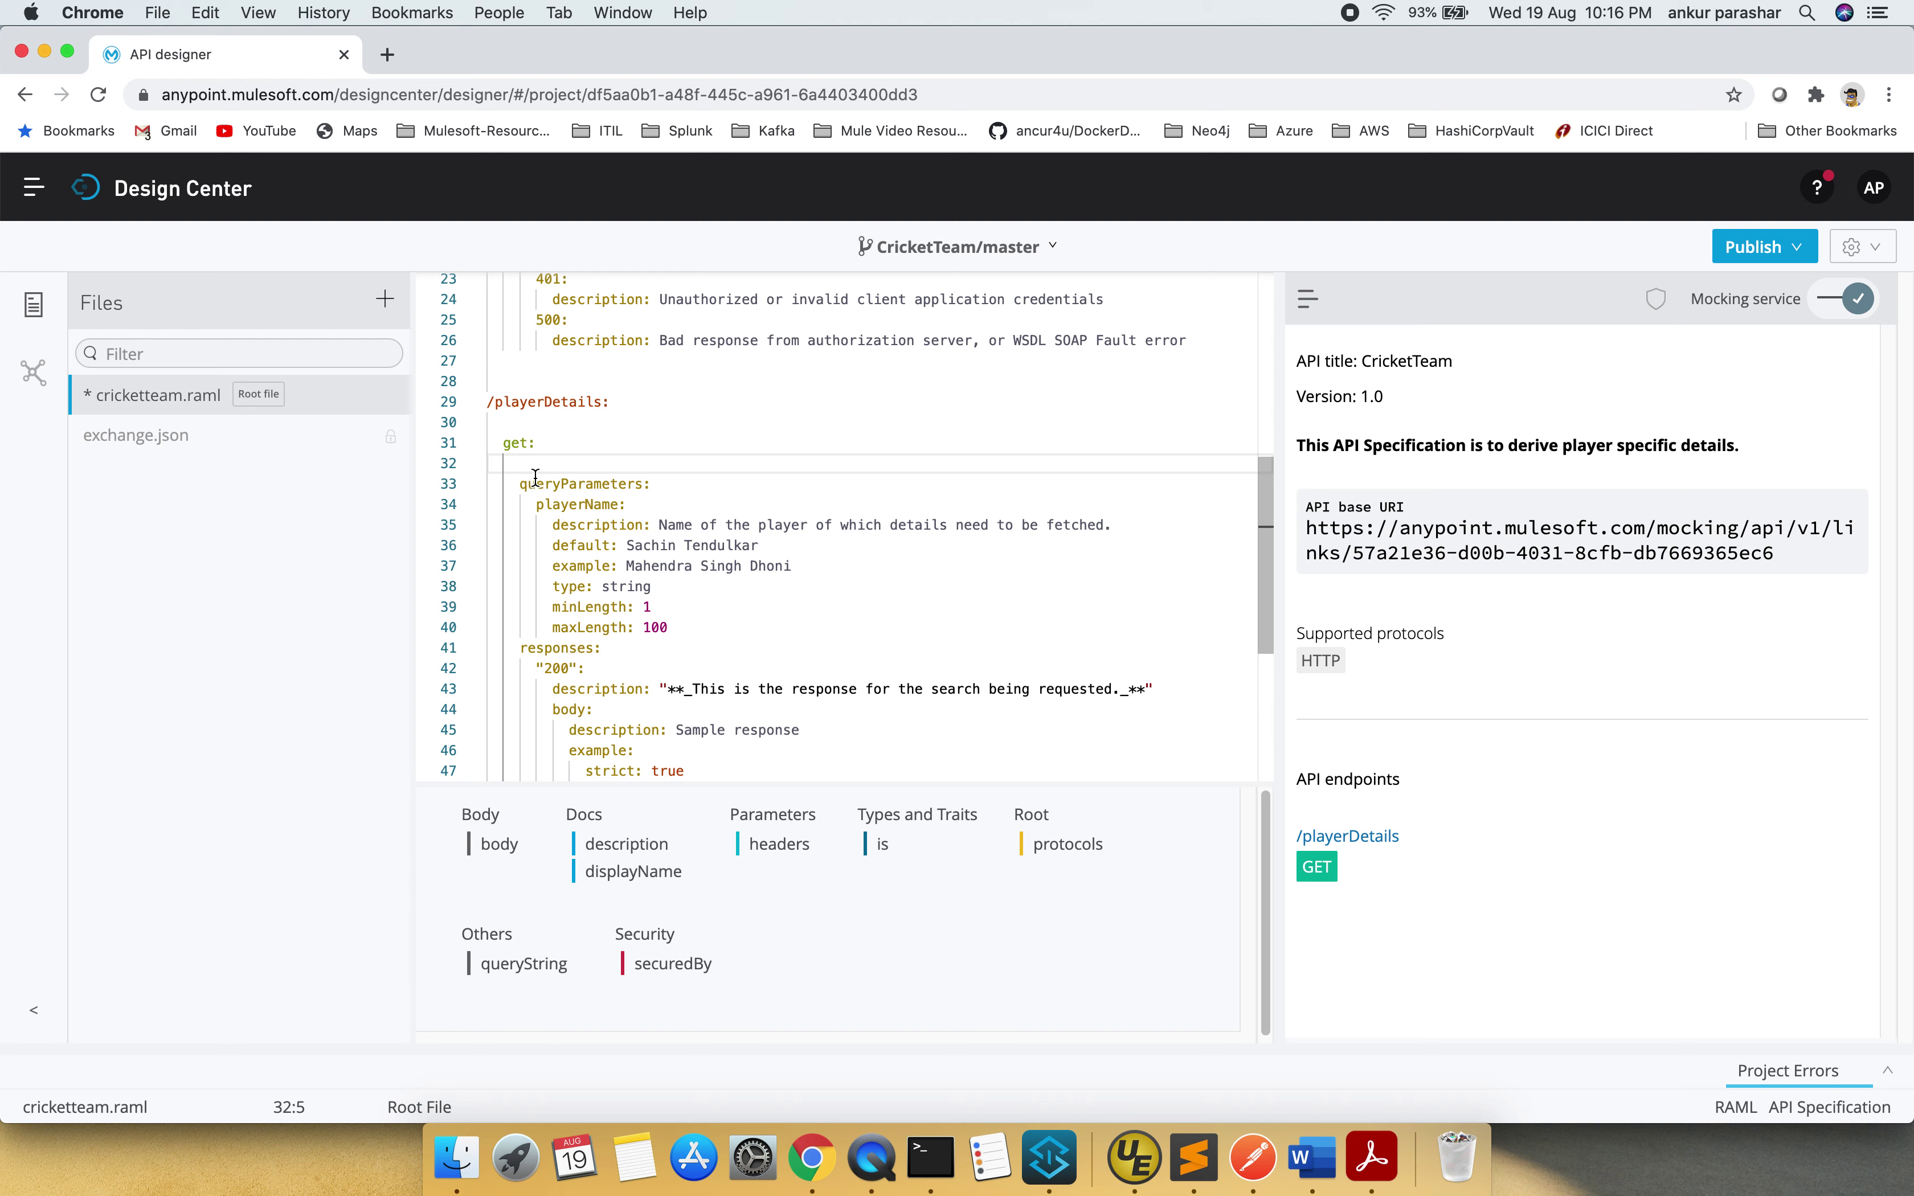
key(BackSpace)
key(BackSpace)
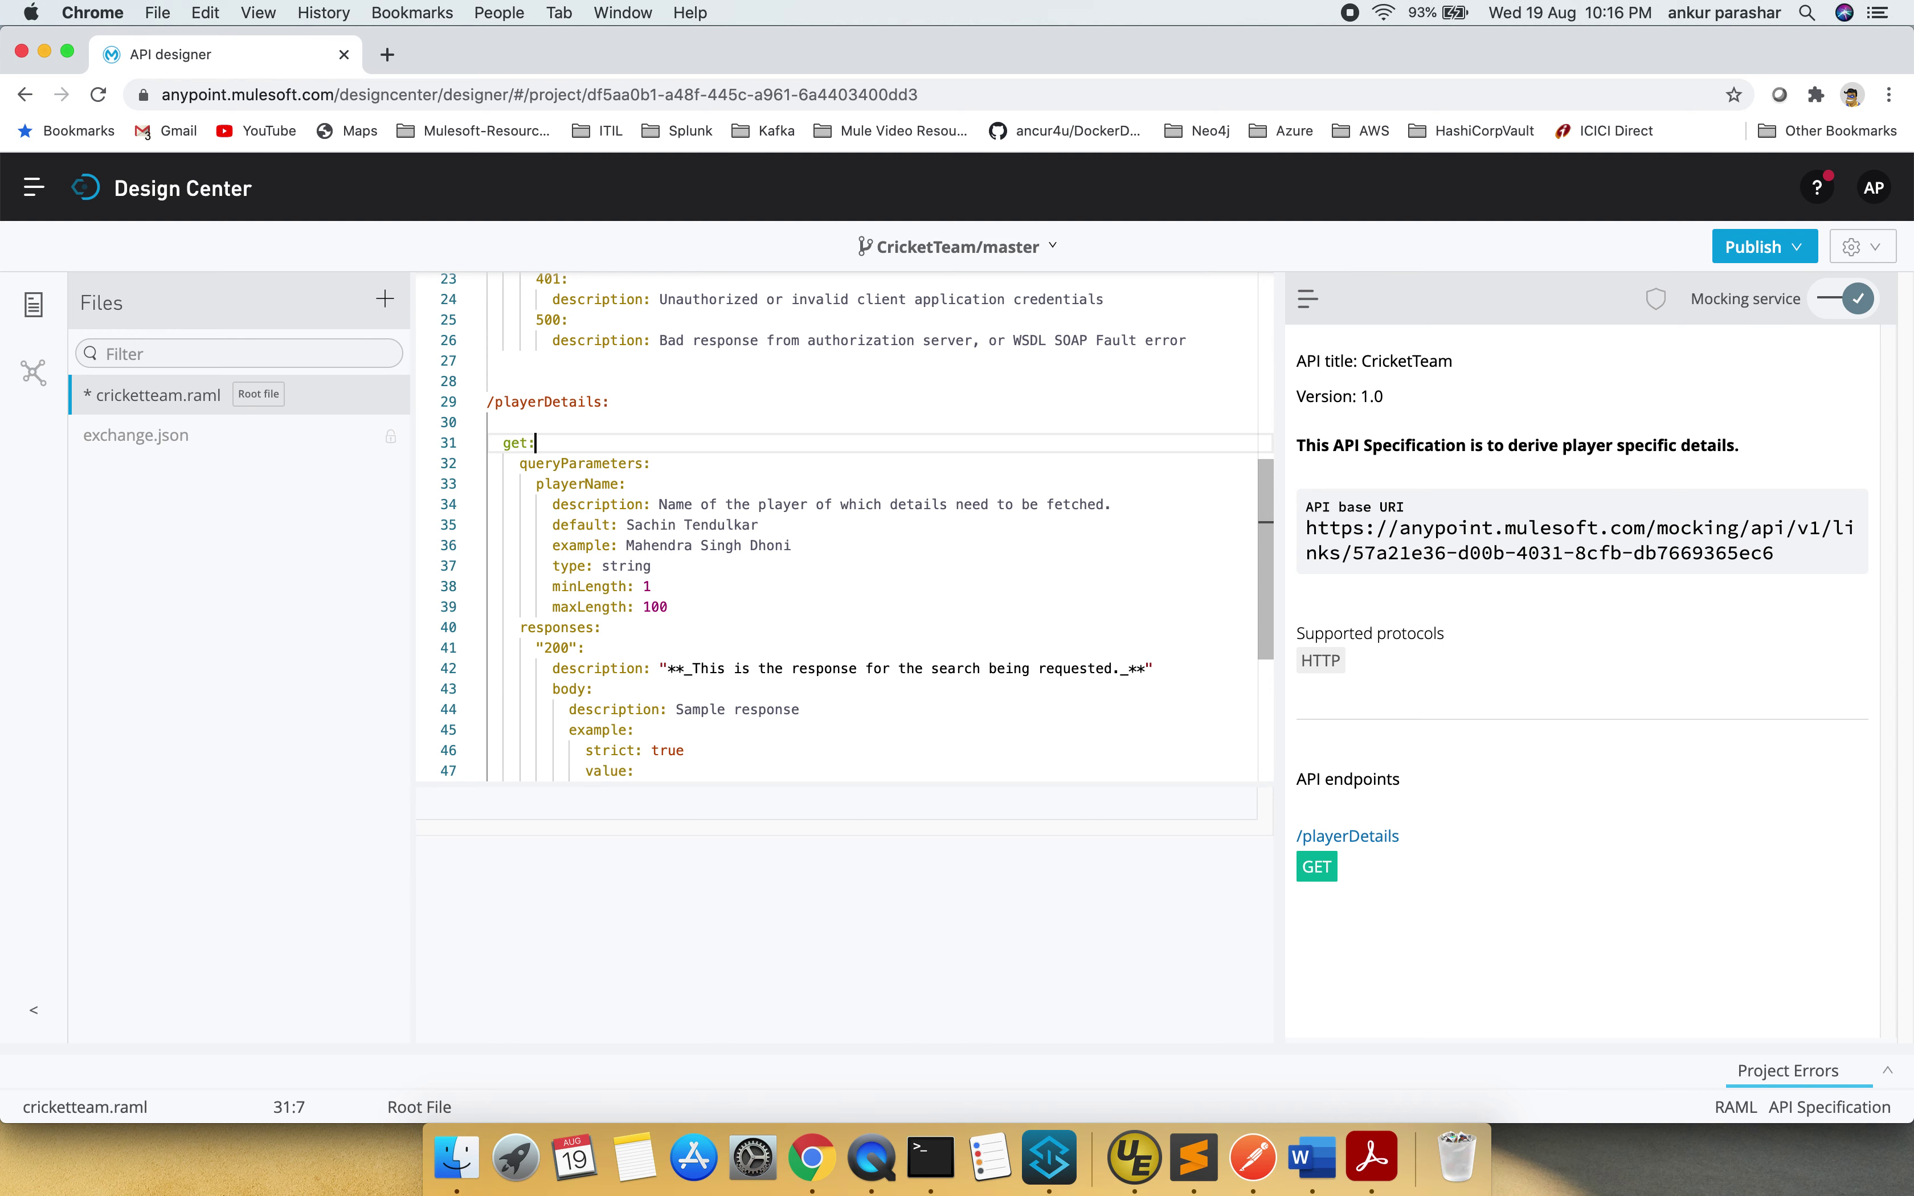
- Paste "is: [client-id-required]" on the blank line under /playerDetails and align its indentation with the get method
click(510, 425)
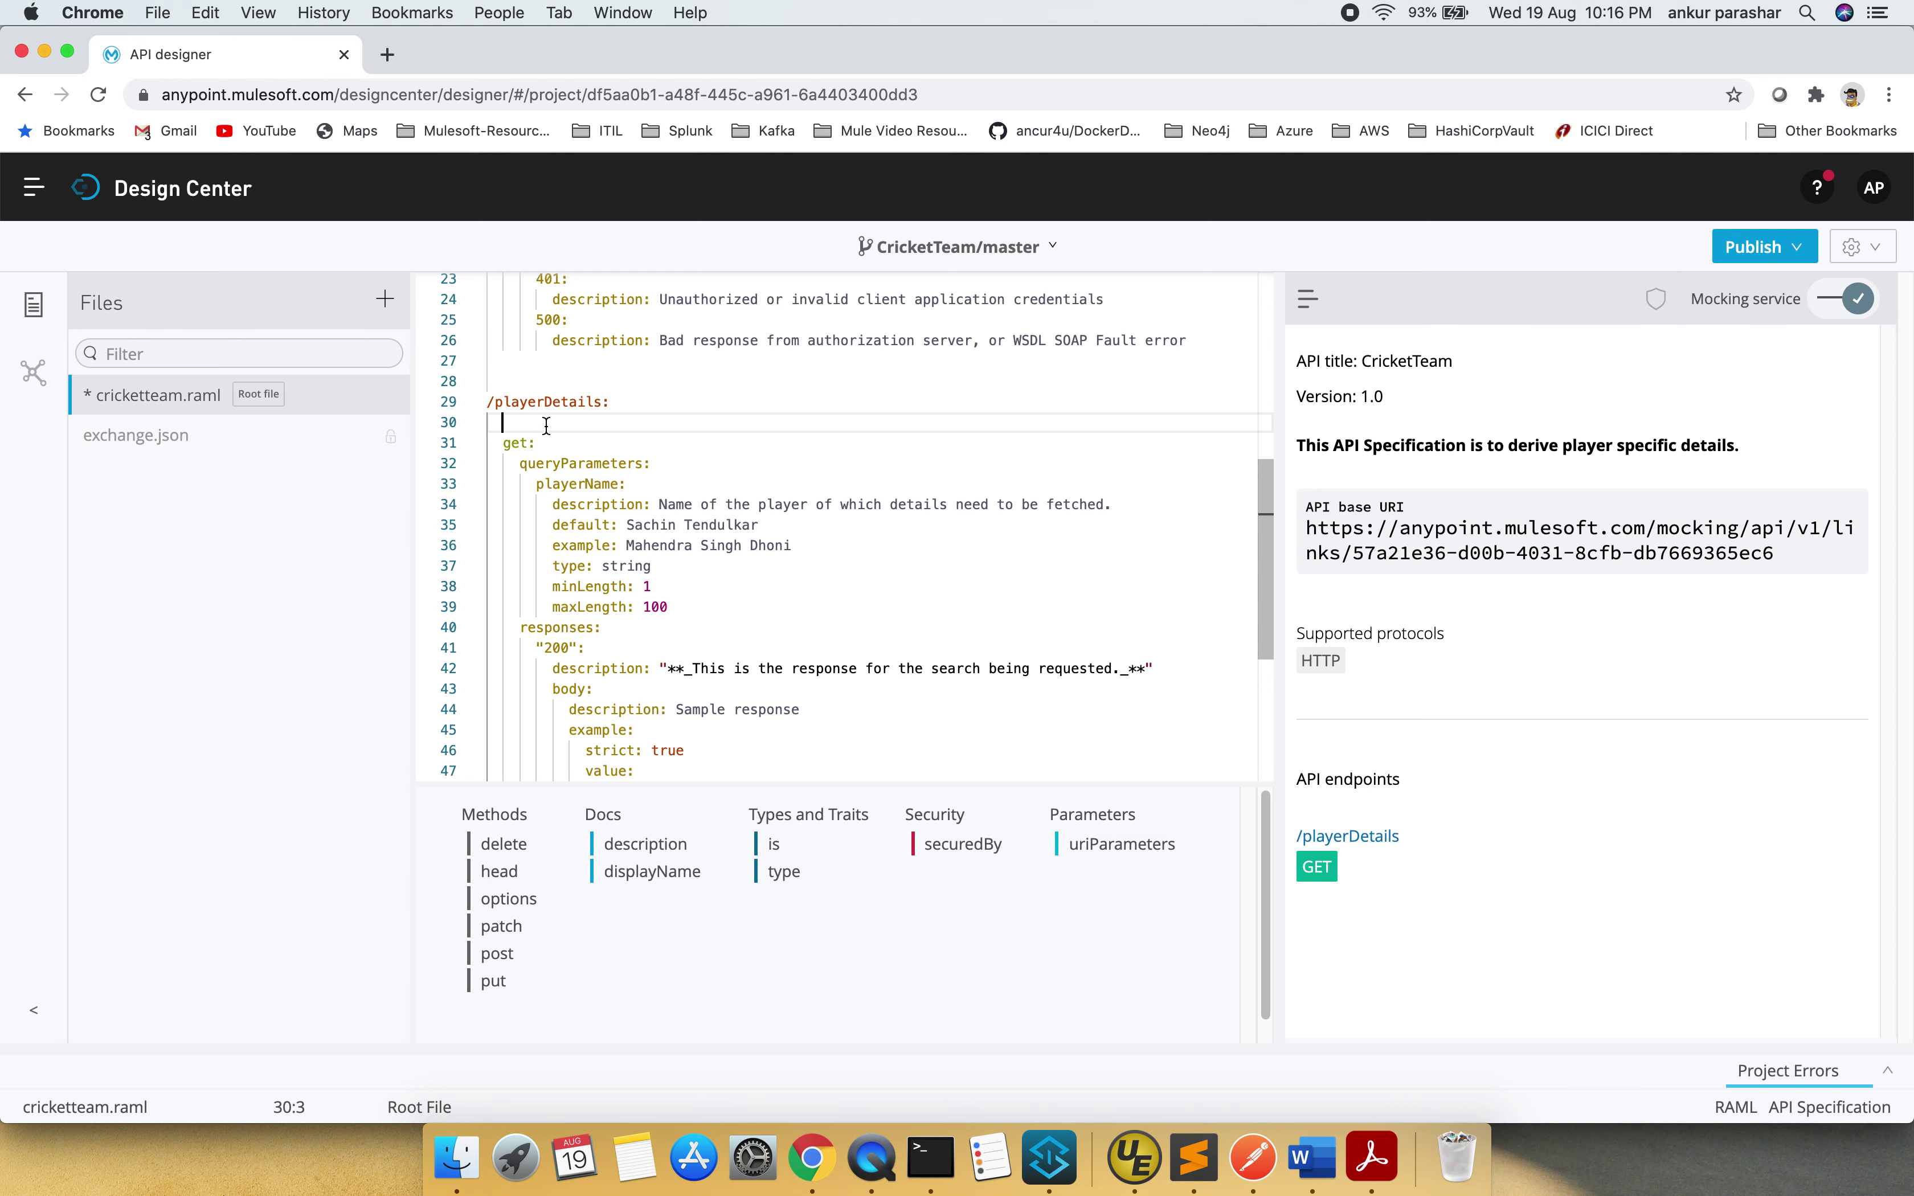
key(super+v)
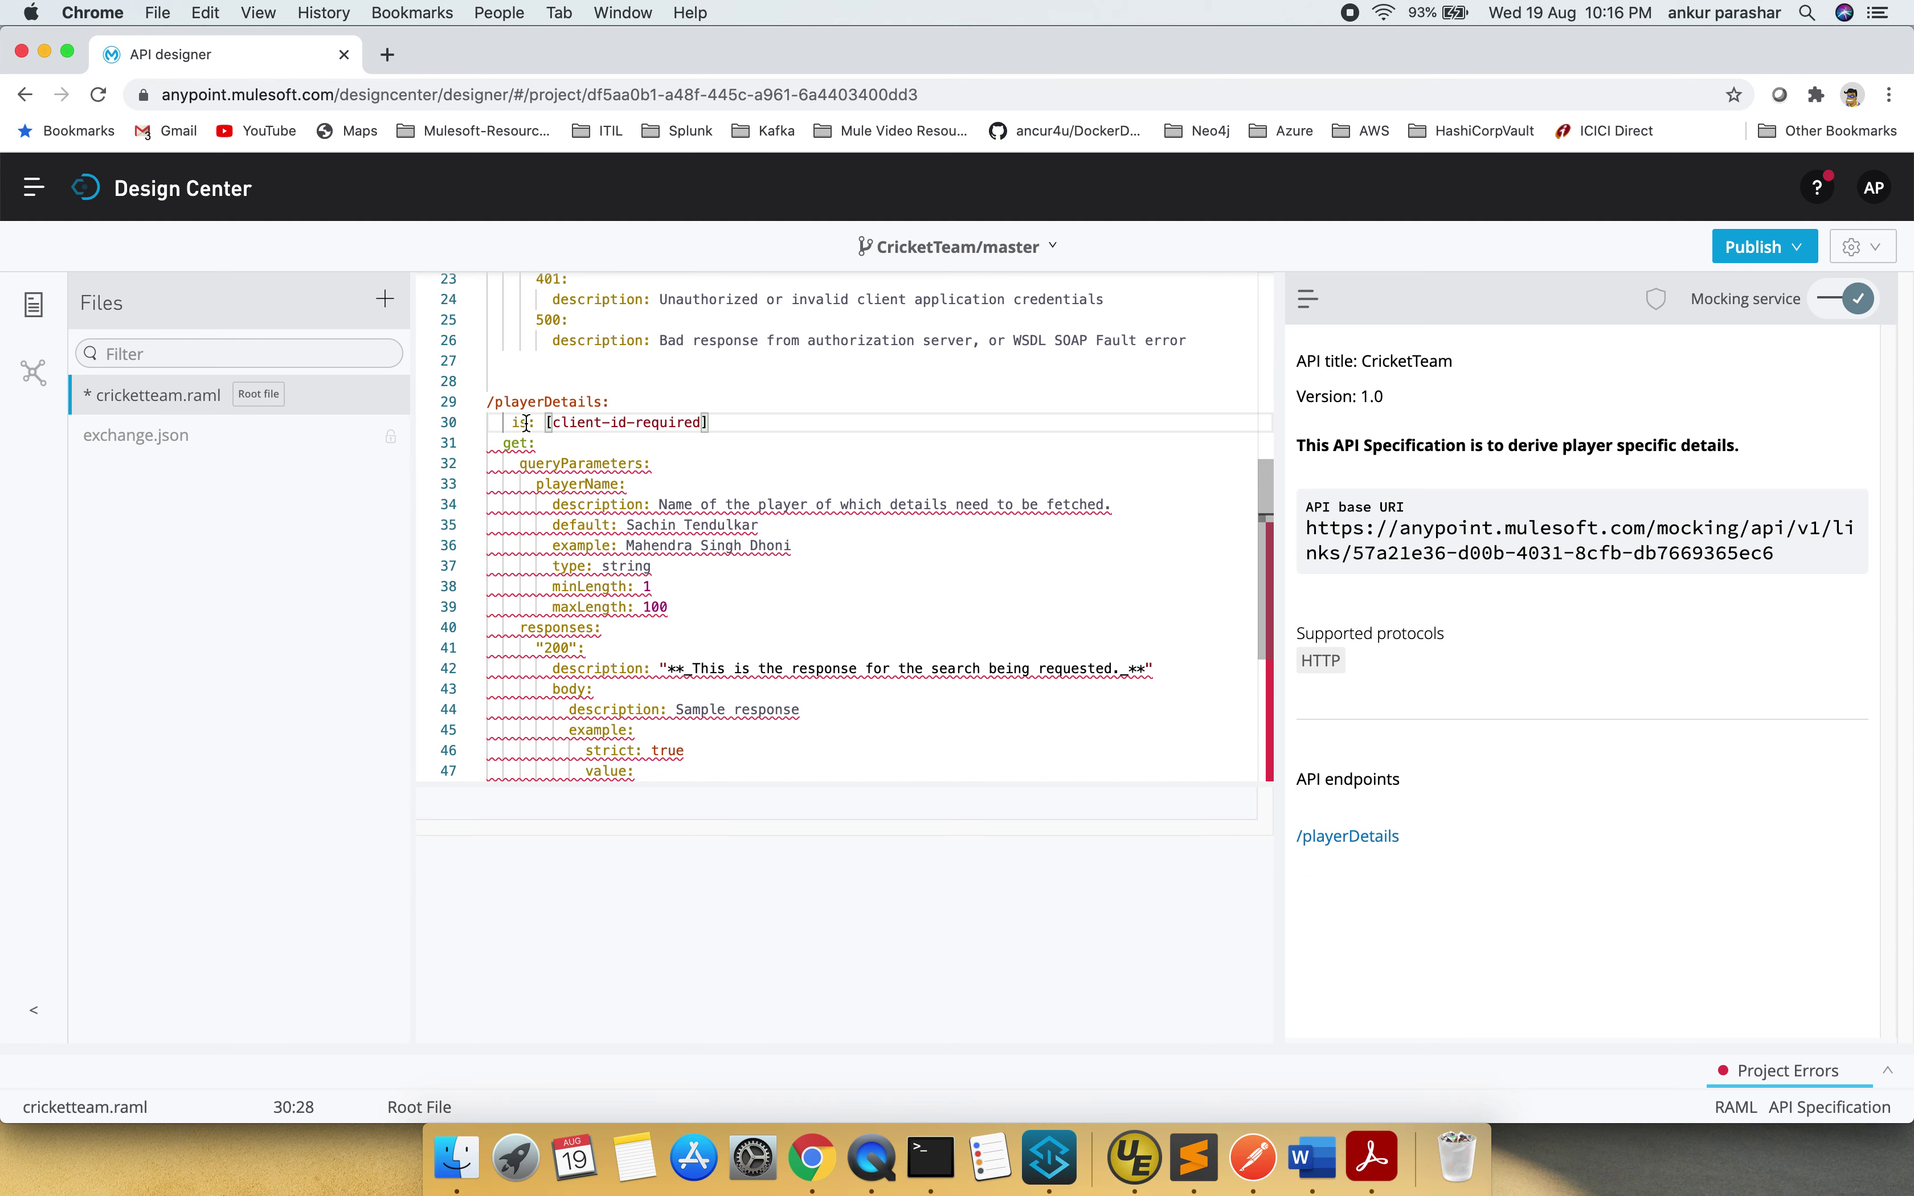
click(512, 421)
key(BackSpace)
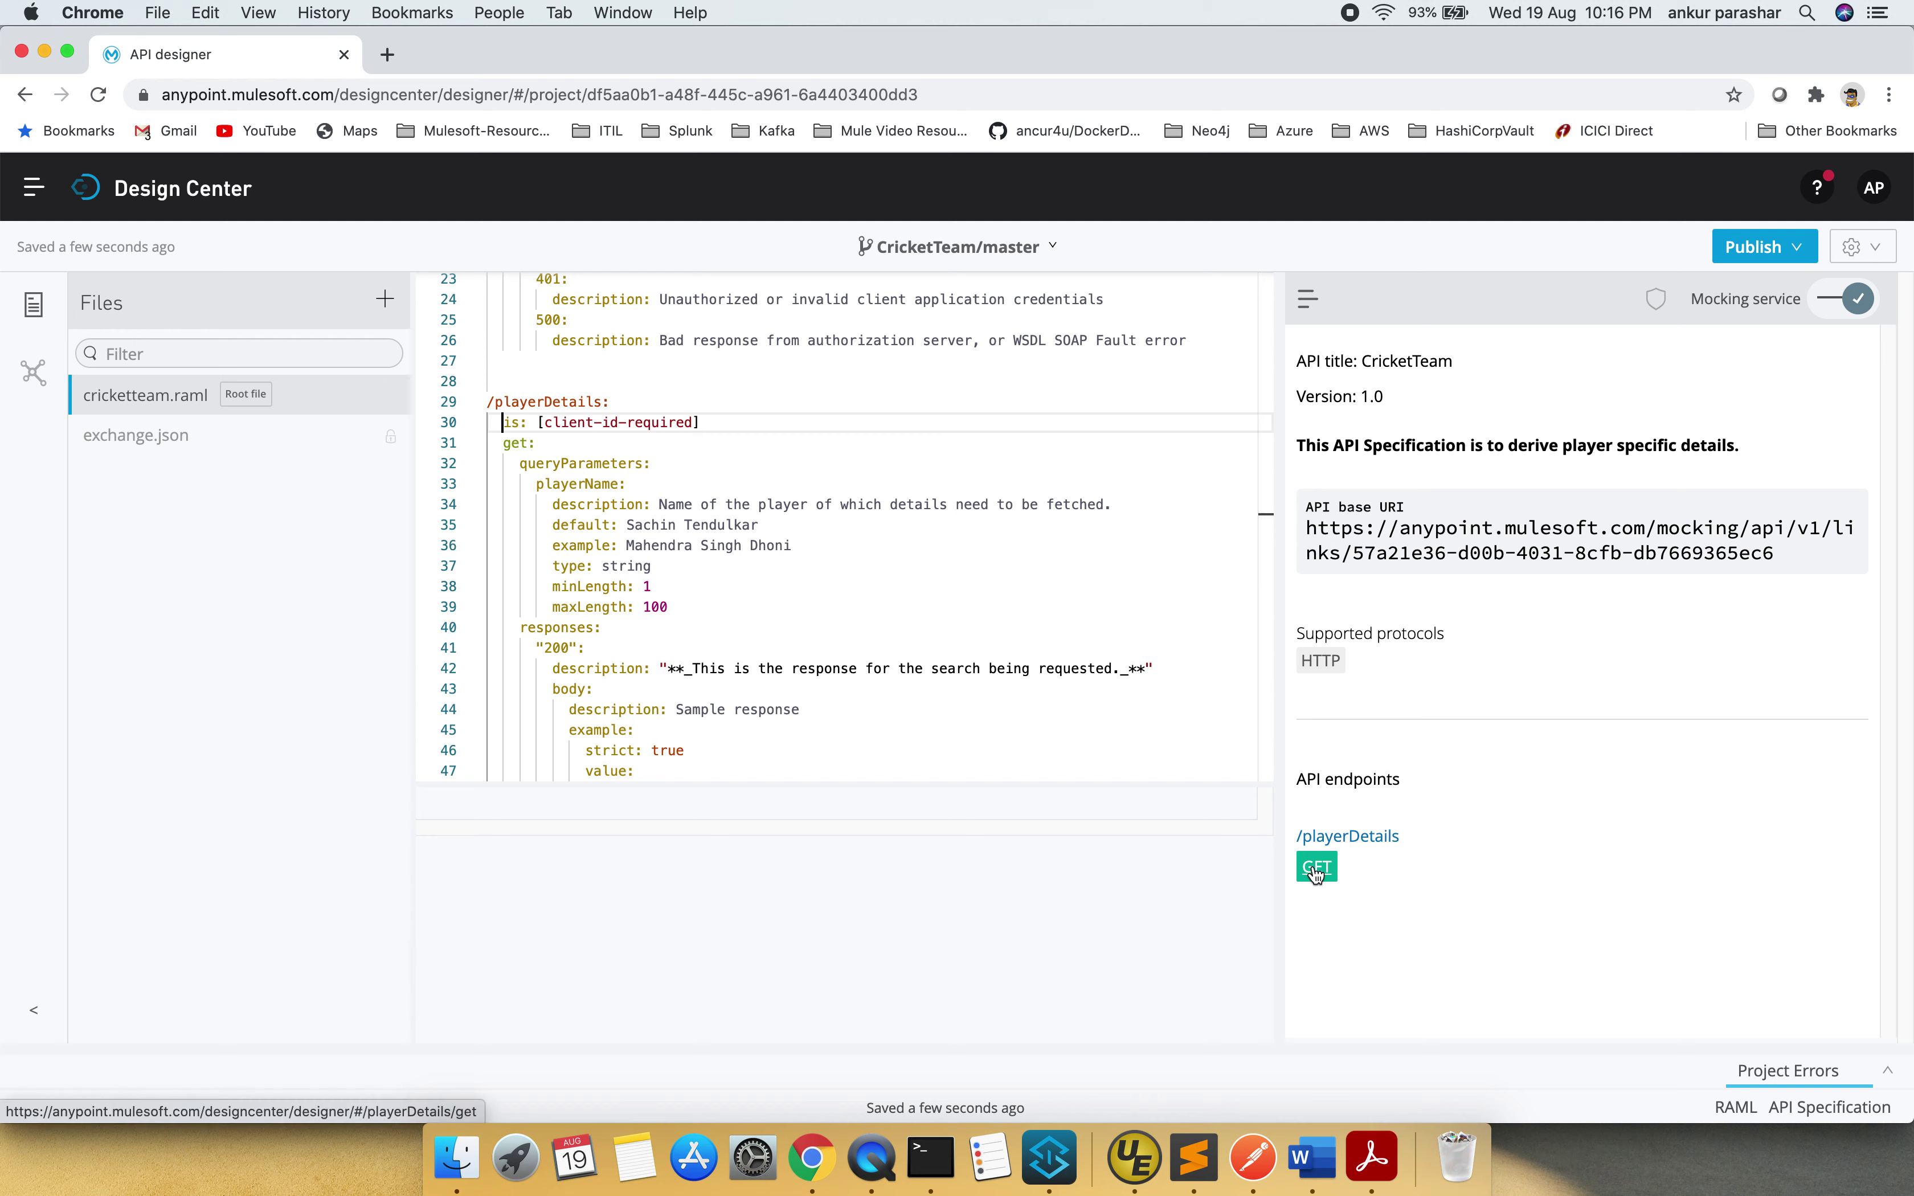
- Examine the /playerDetails GET documentation for its query parameters, required headers and response codes
click(1316, 871)
scroll(1523, 779, down, 5)
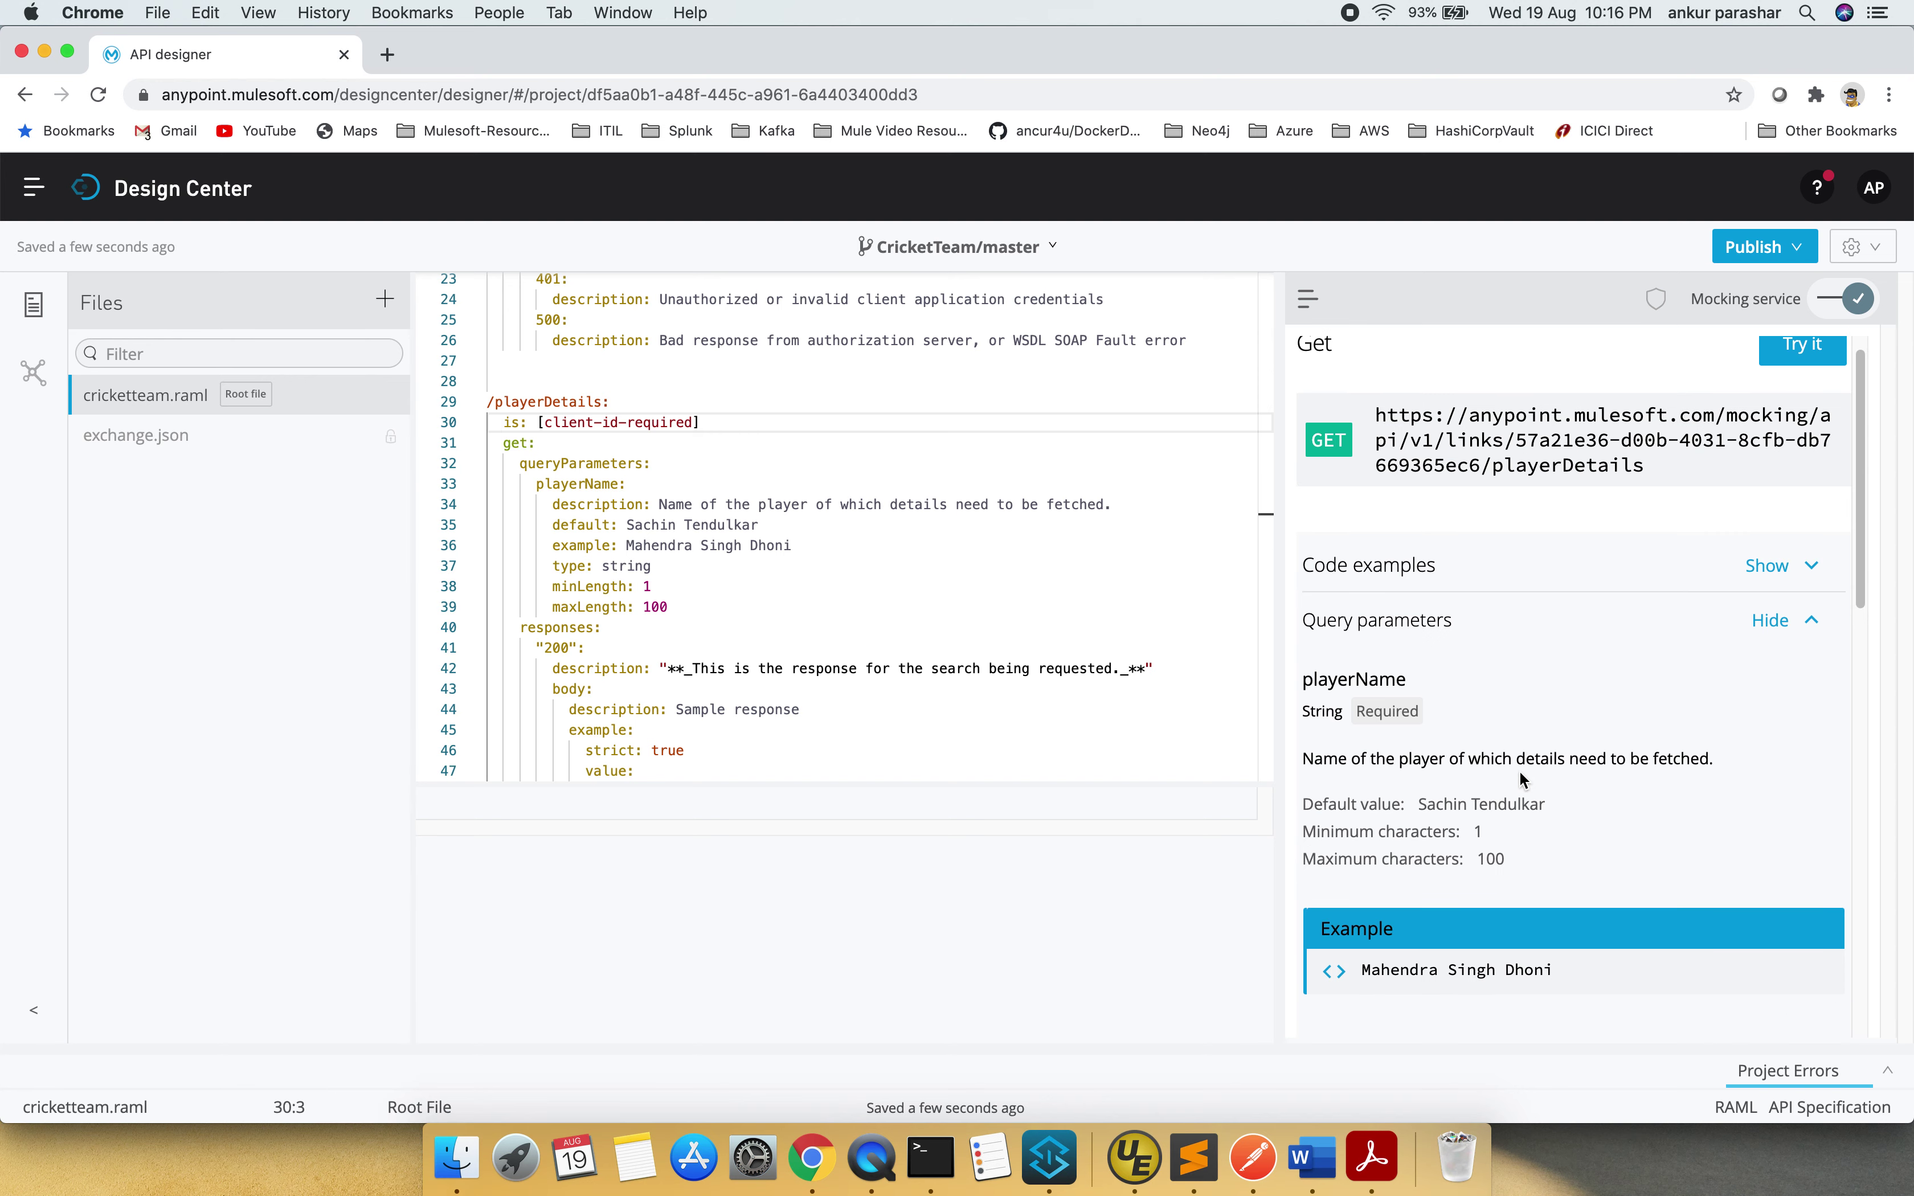
scroll(1524, 779, down, 5)
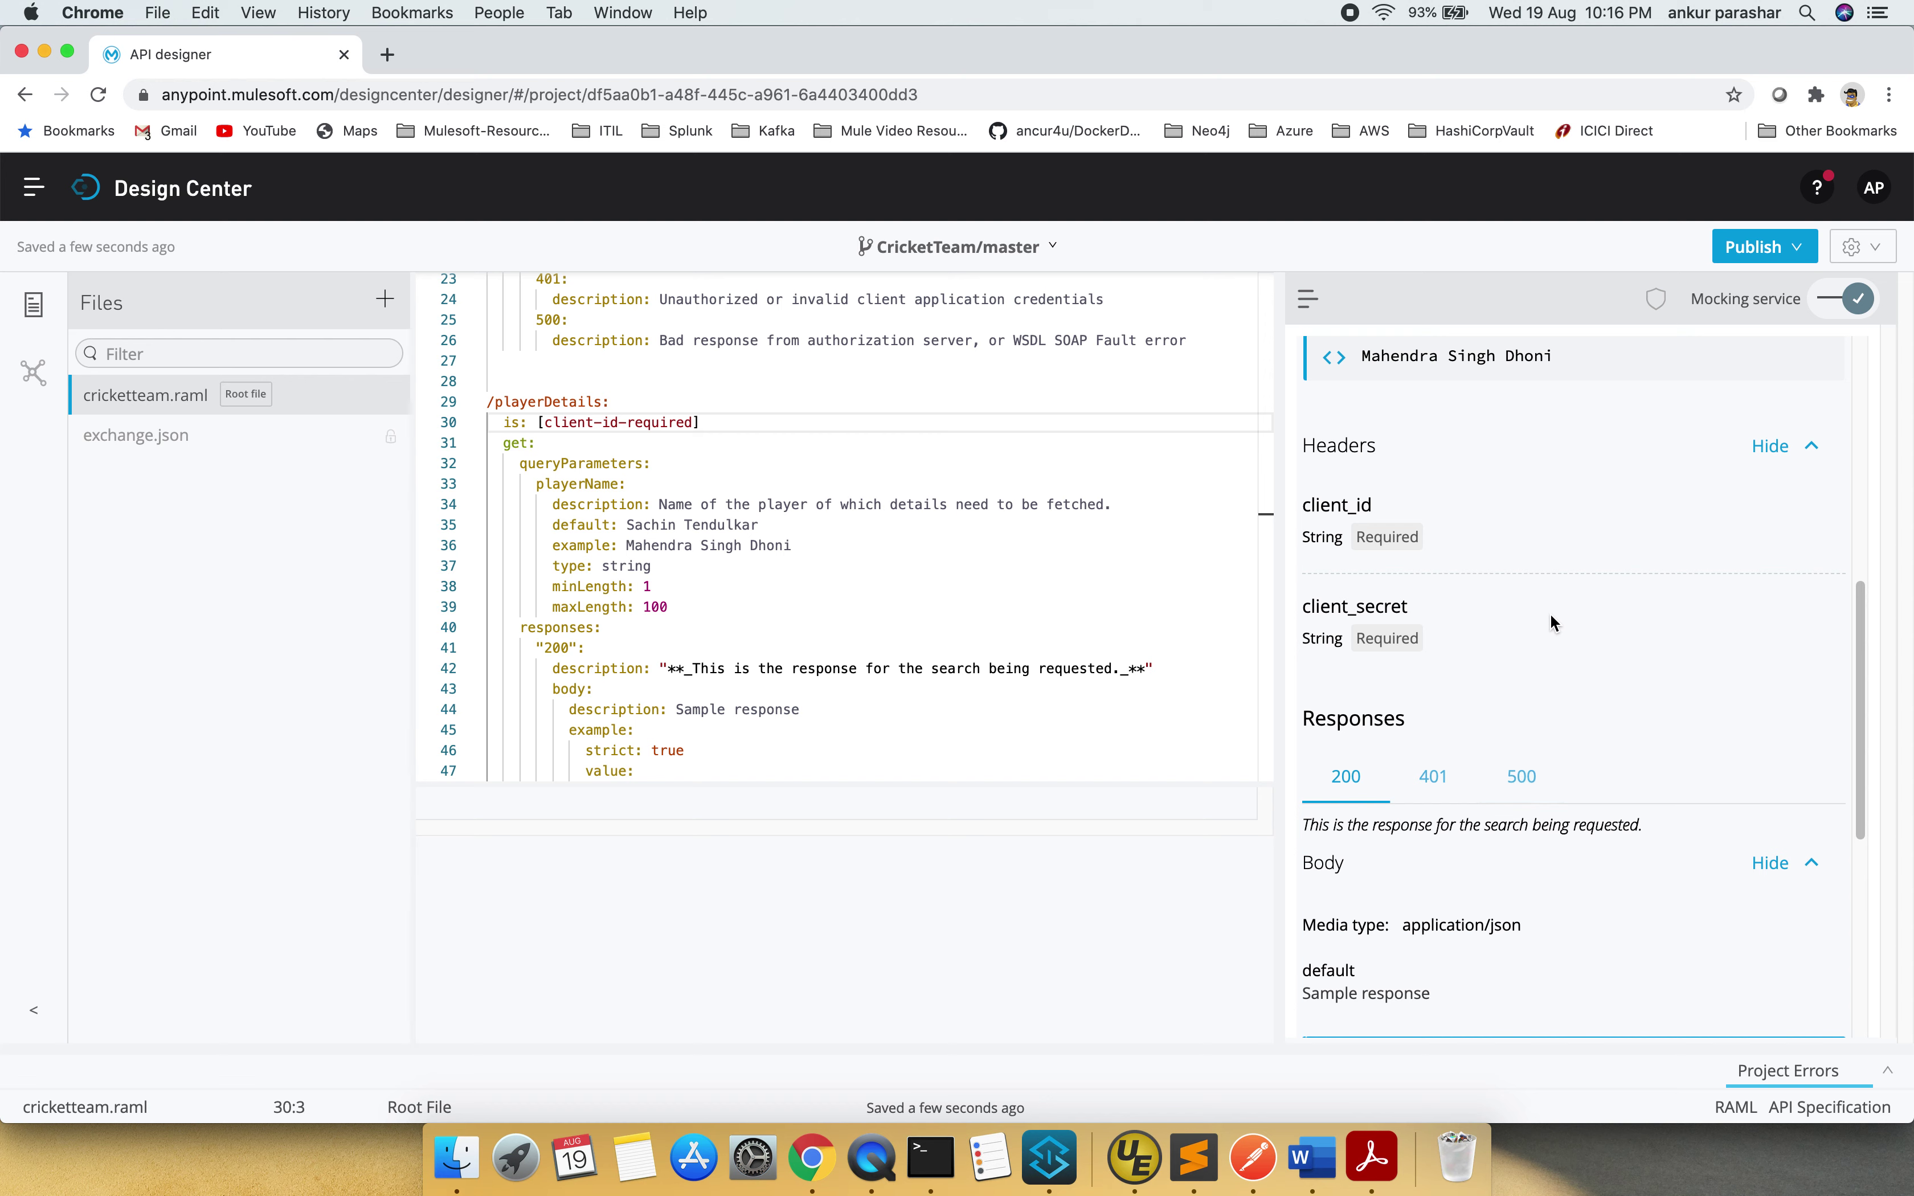
scroll(1550, 617, down, 3)
scroll(1550, 616, up, 4)
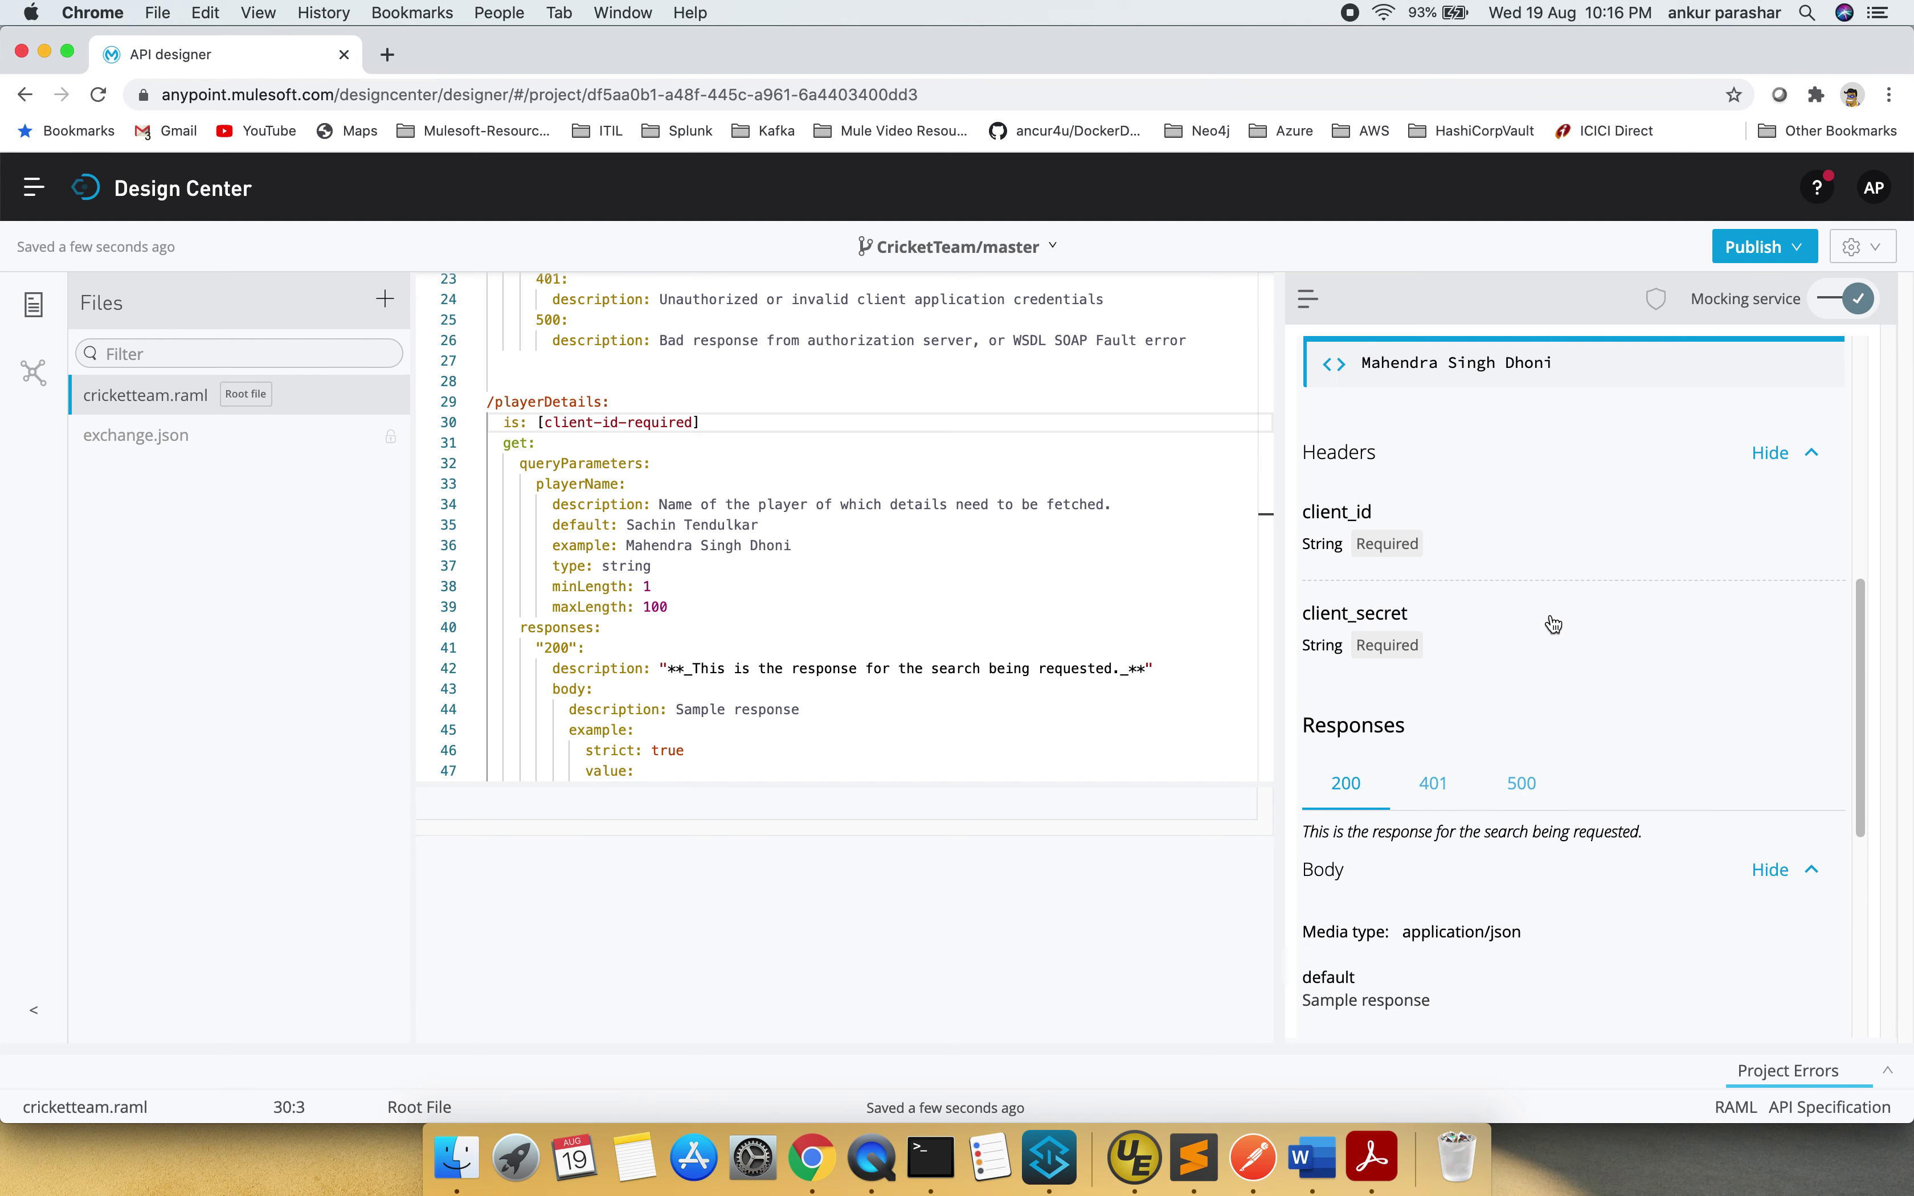
scroll(1552, 625, up, 2)
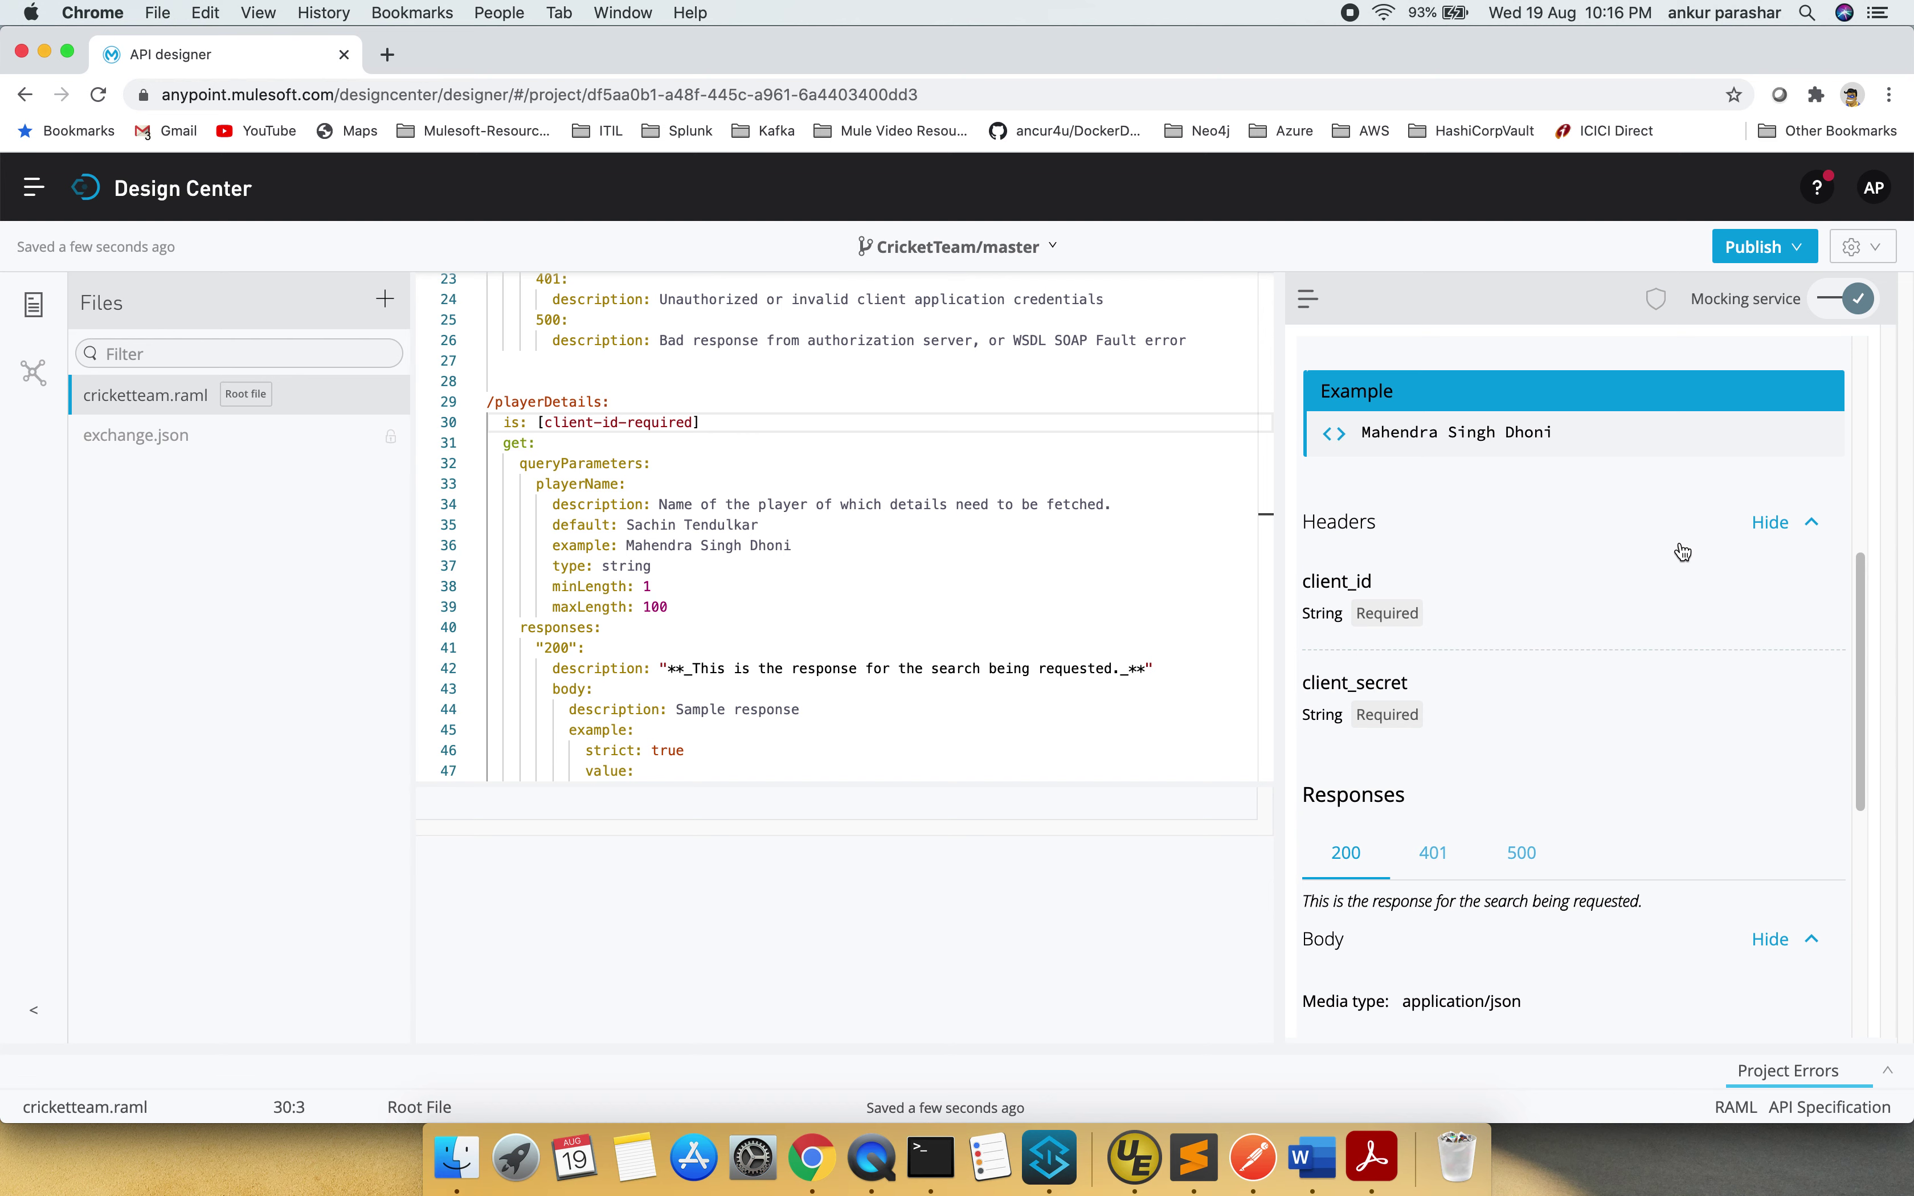
scroll(1684, 549, up, 6)
- Try the GET method with the default playerName, filling in the client_id and client_secret headers, and send the request
click(1804, 379)
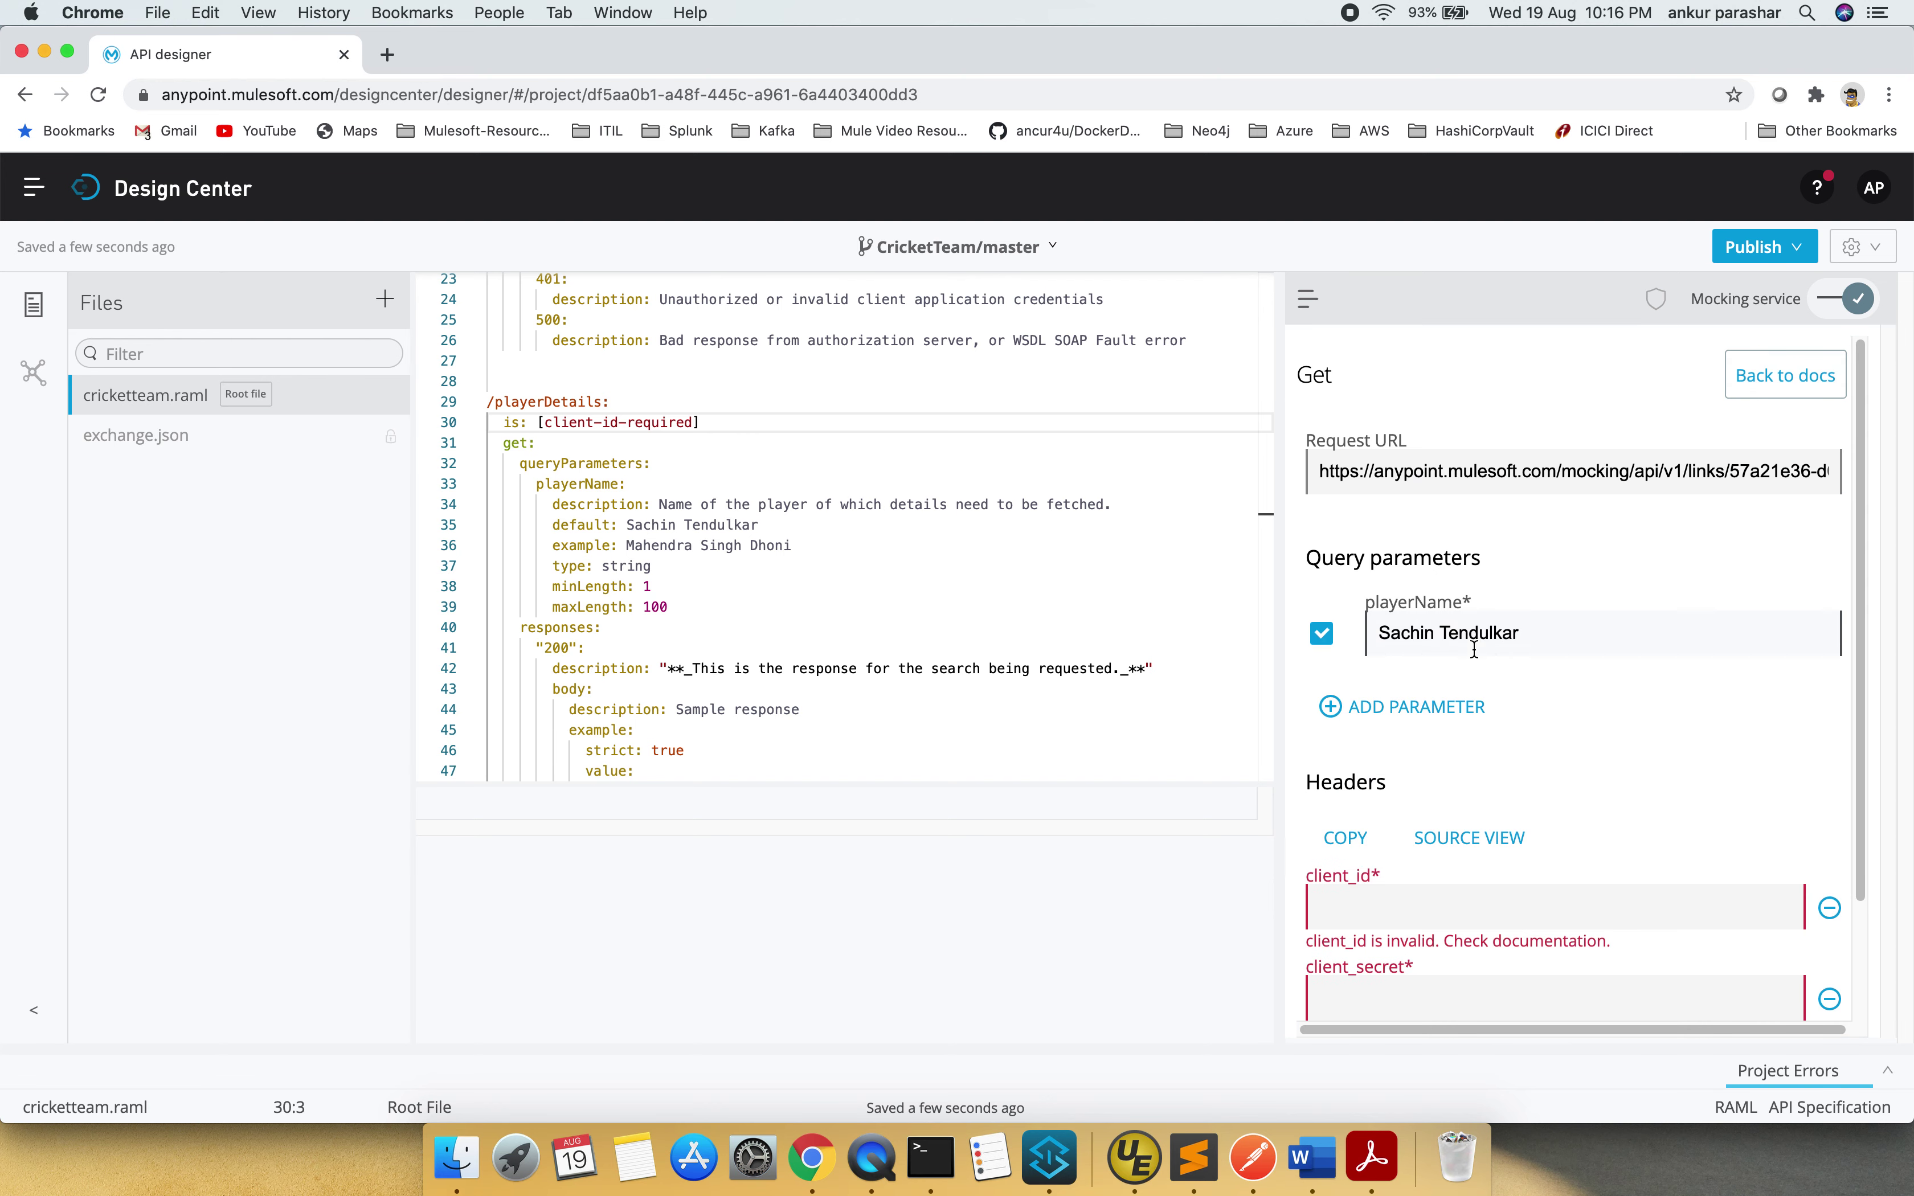
scroll(1474, 649, down, 2)
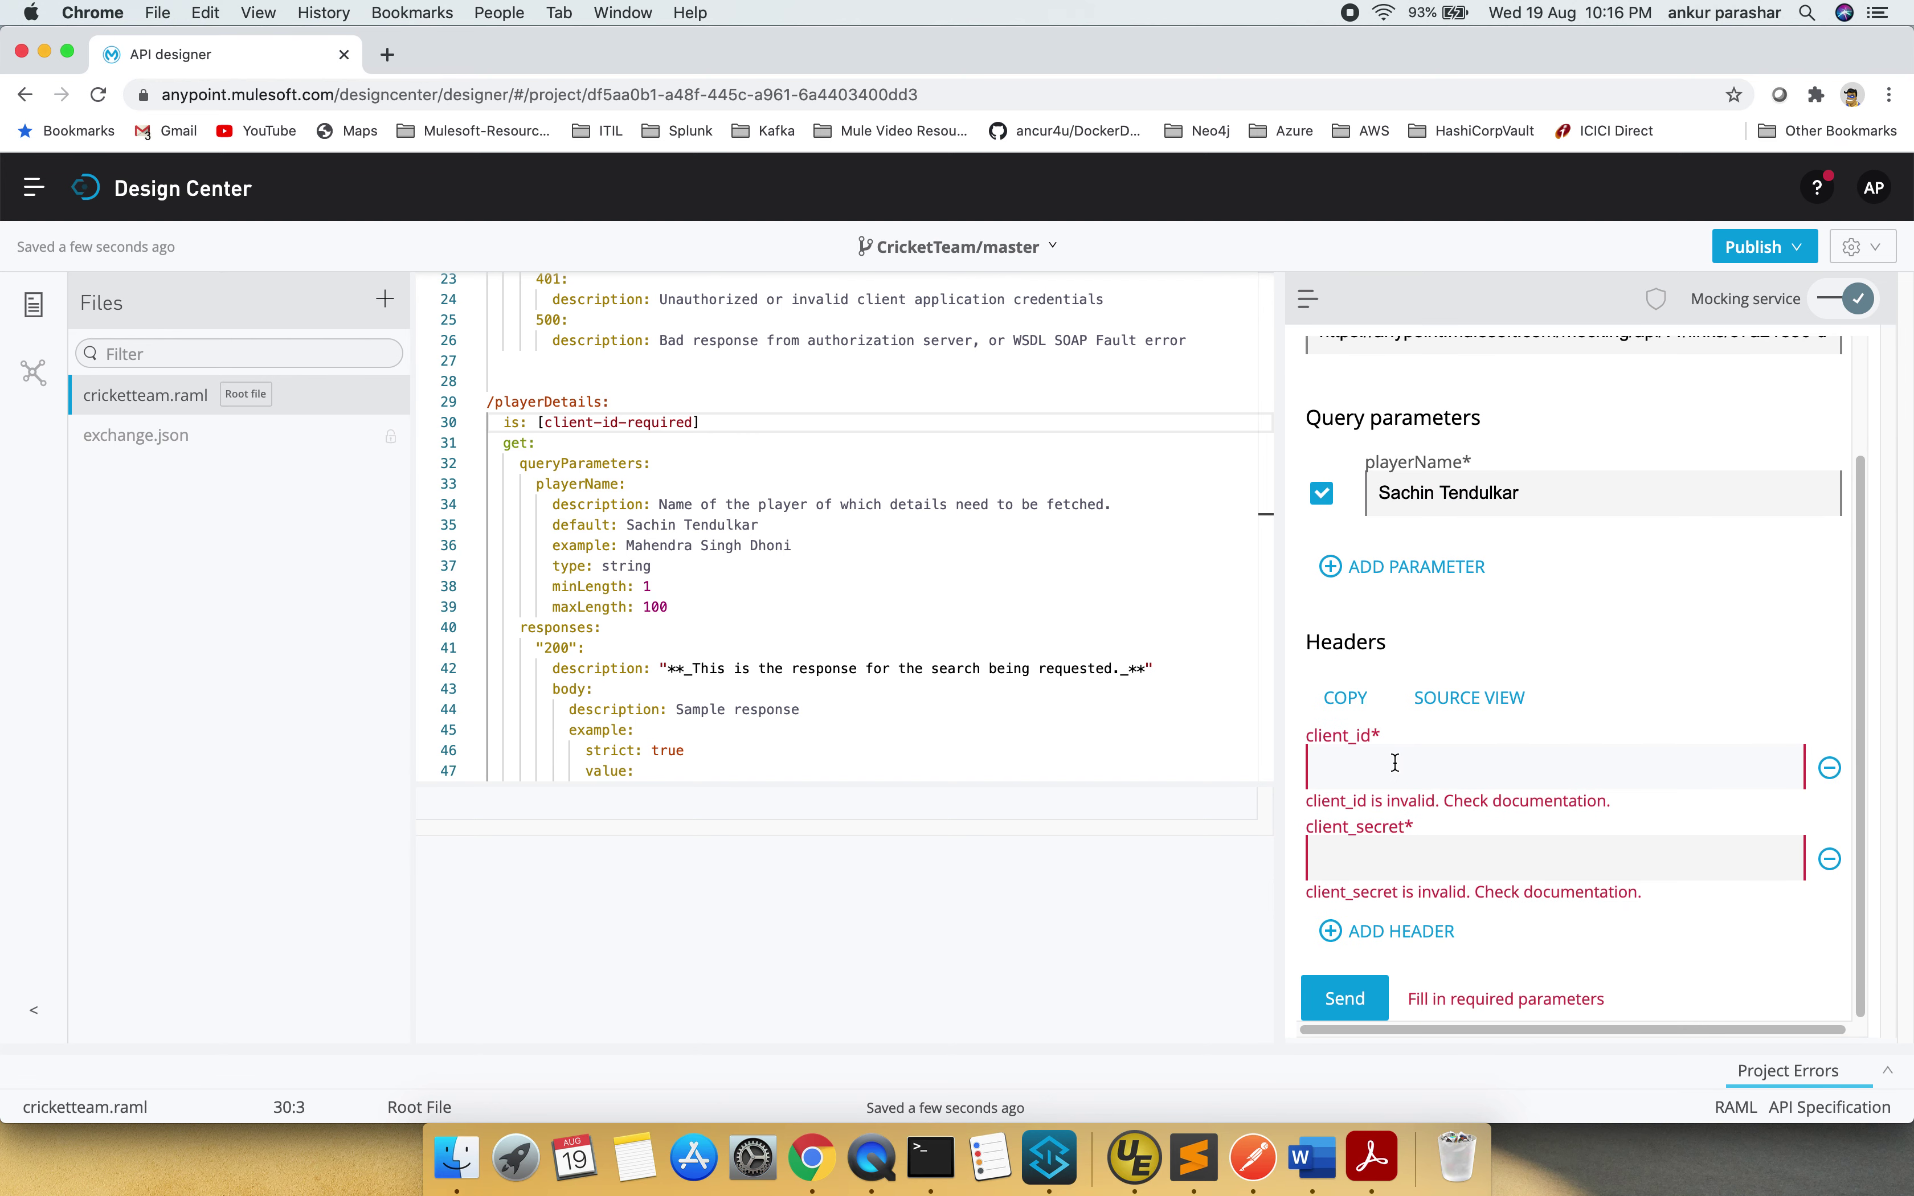
text(1)
click(1371, 871)
text(1)
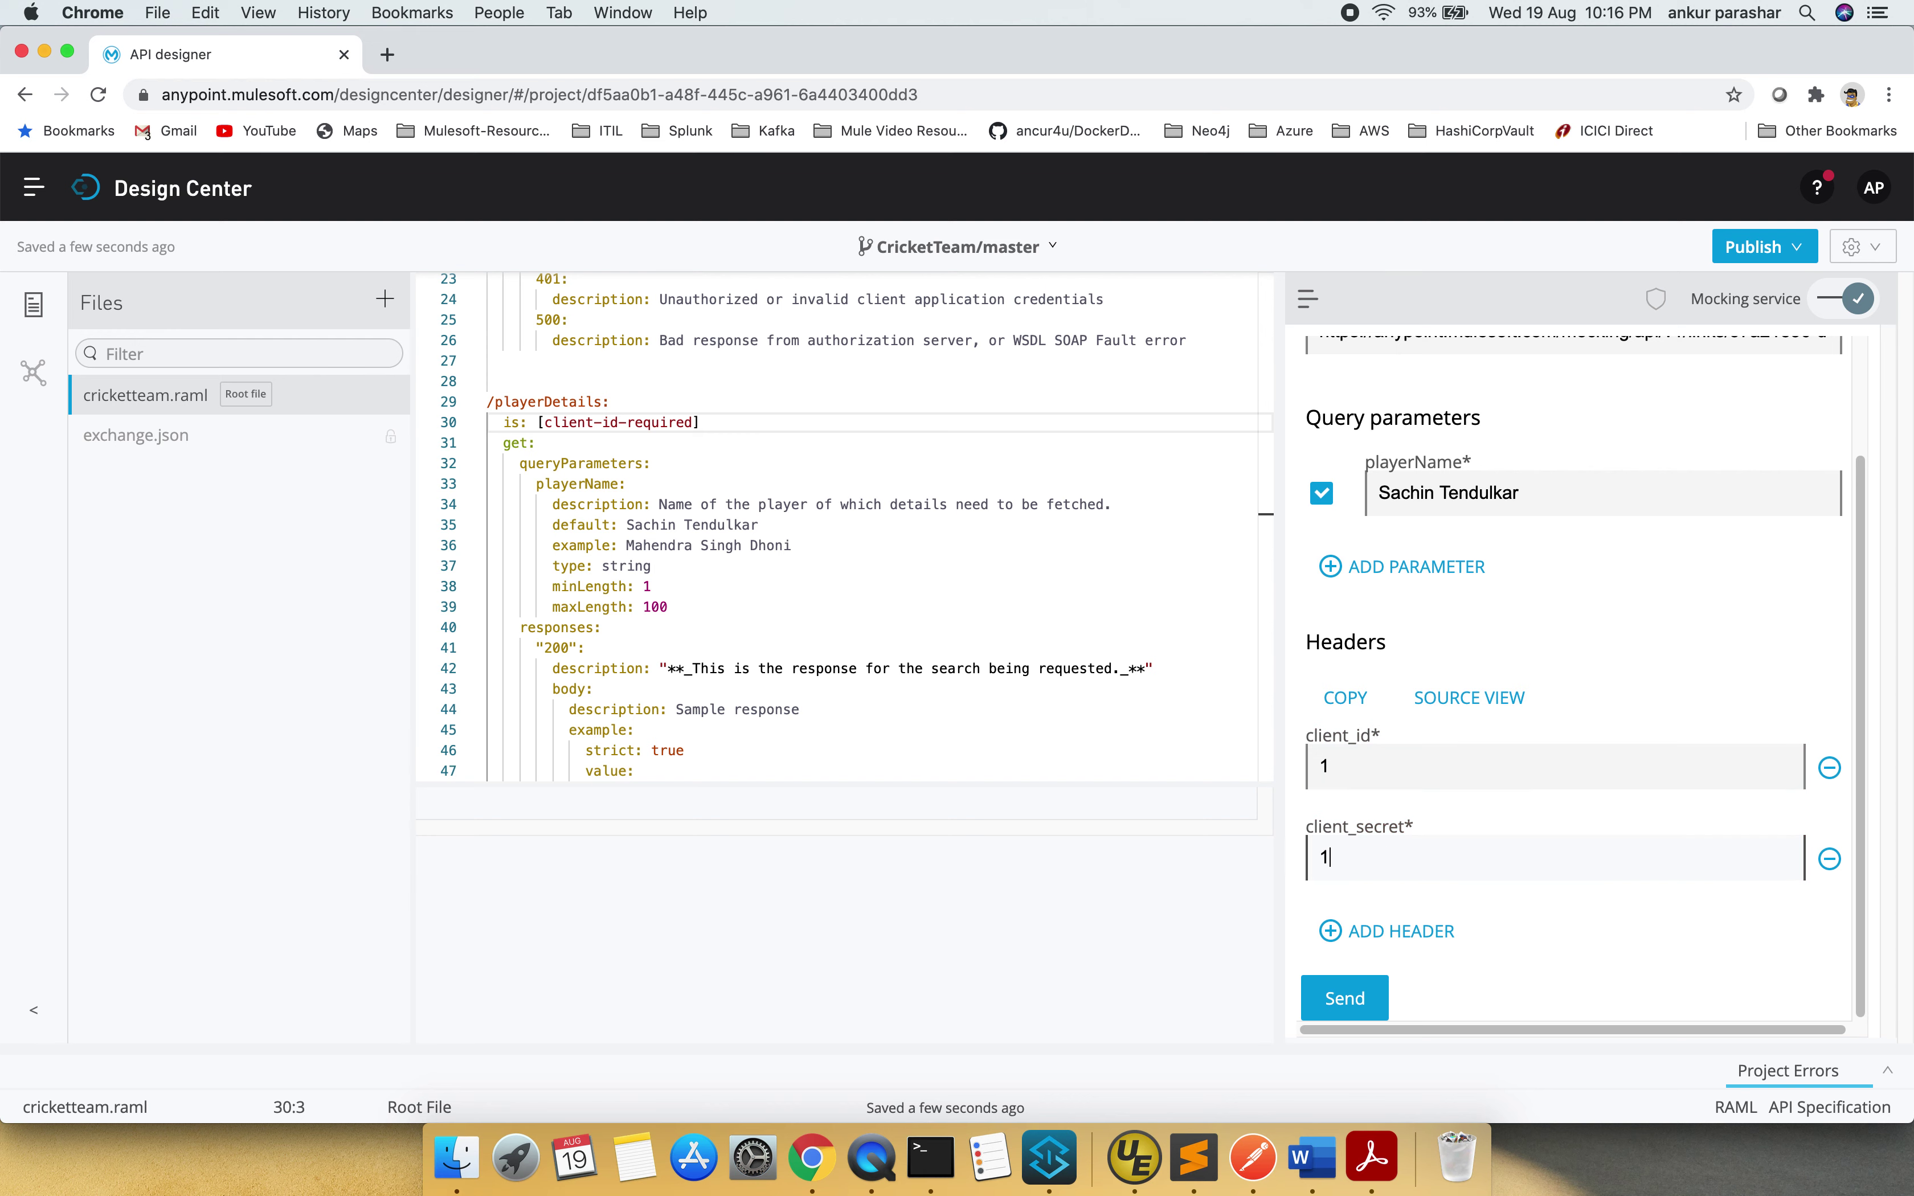
click(1340, 1001)
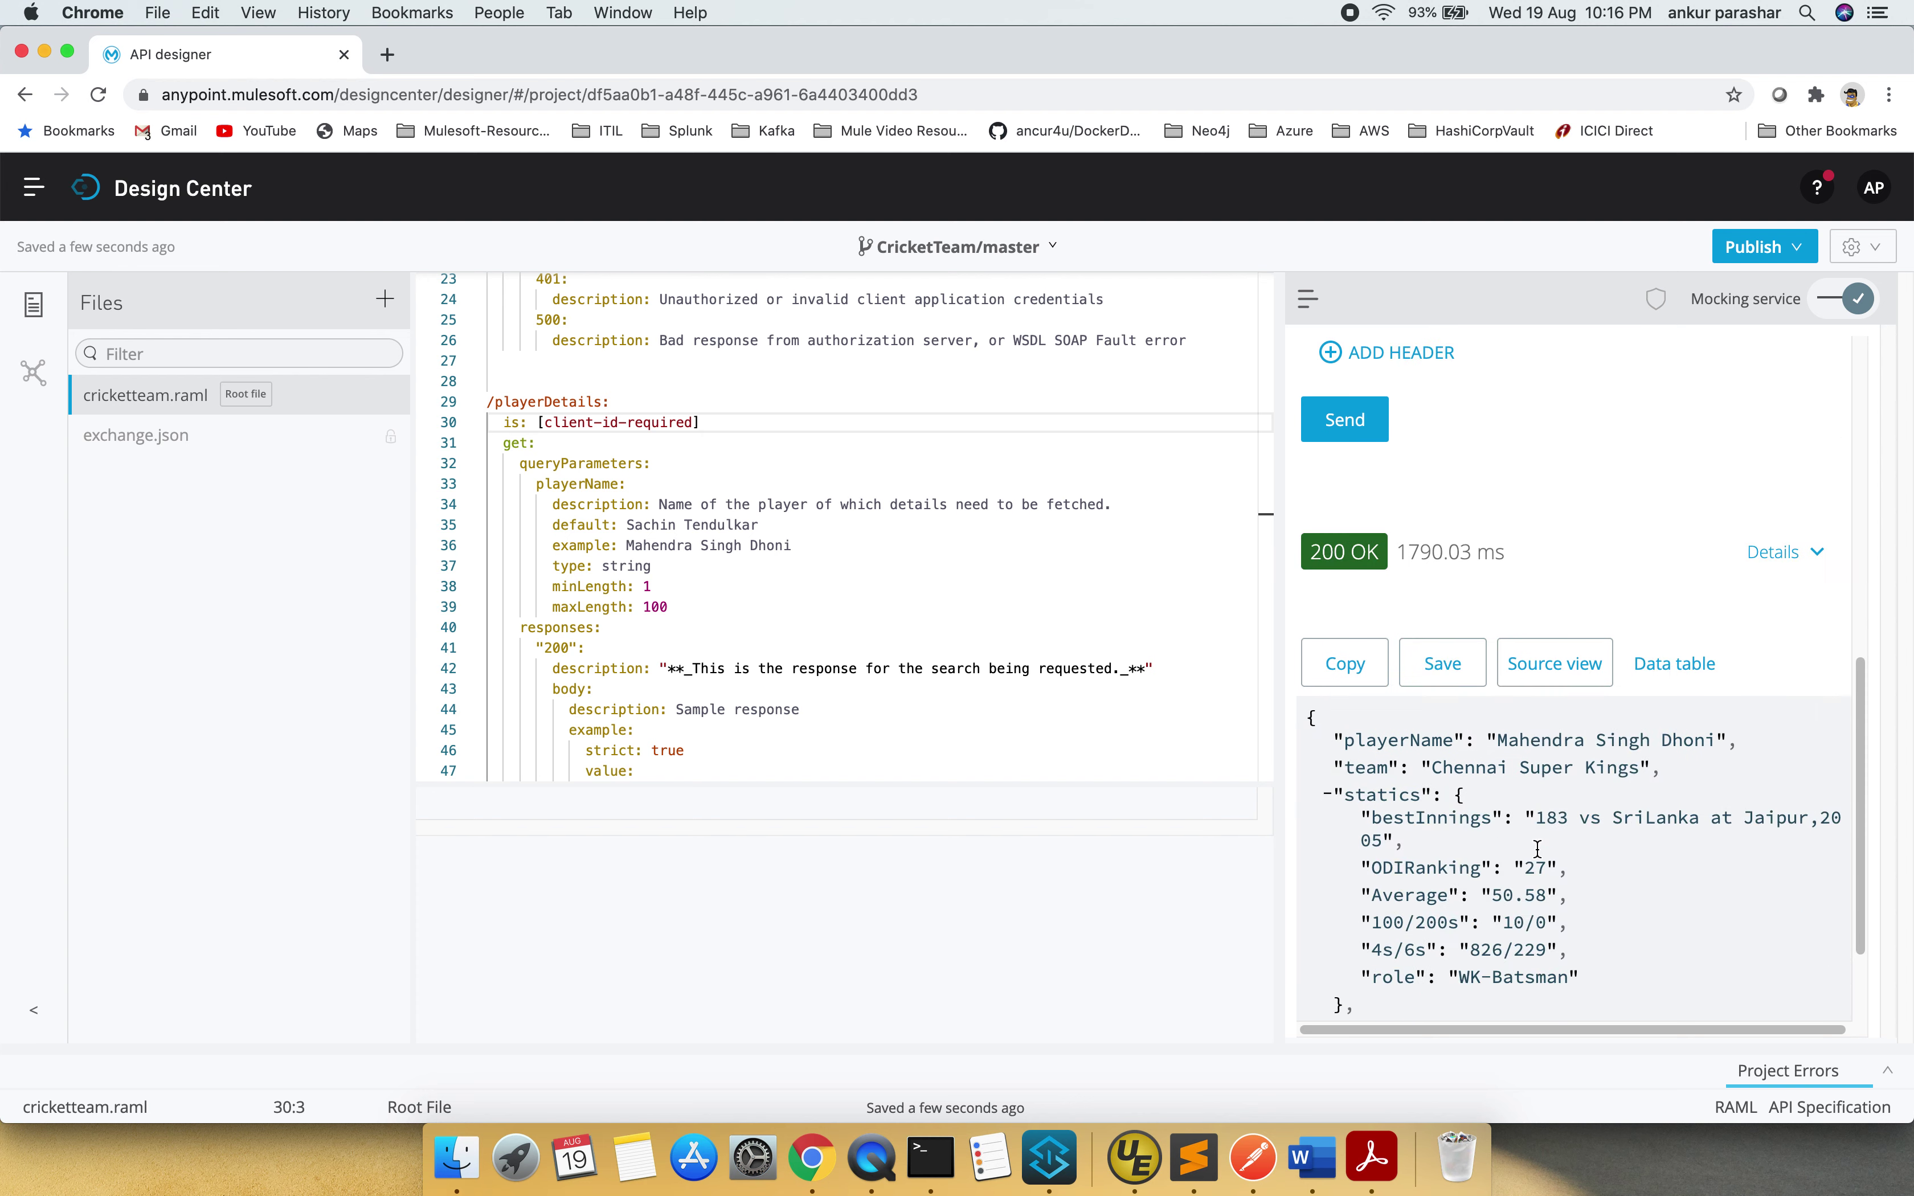
scroll(1537, 849, up, 10)
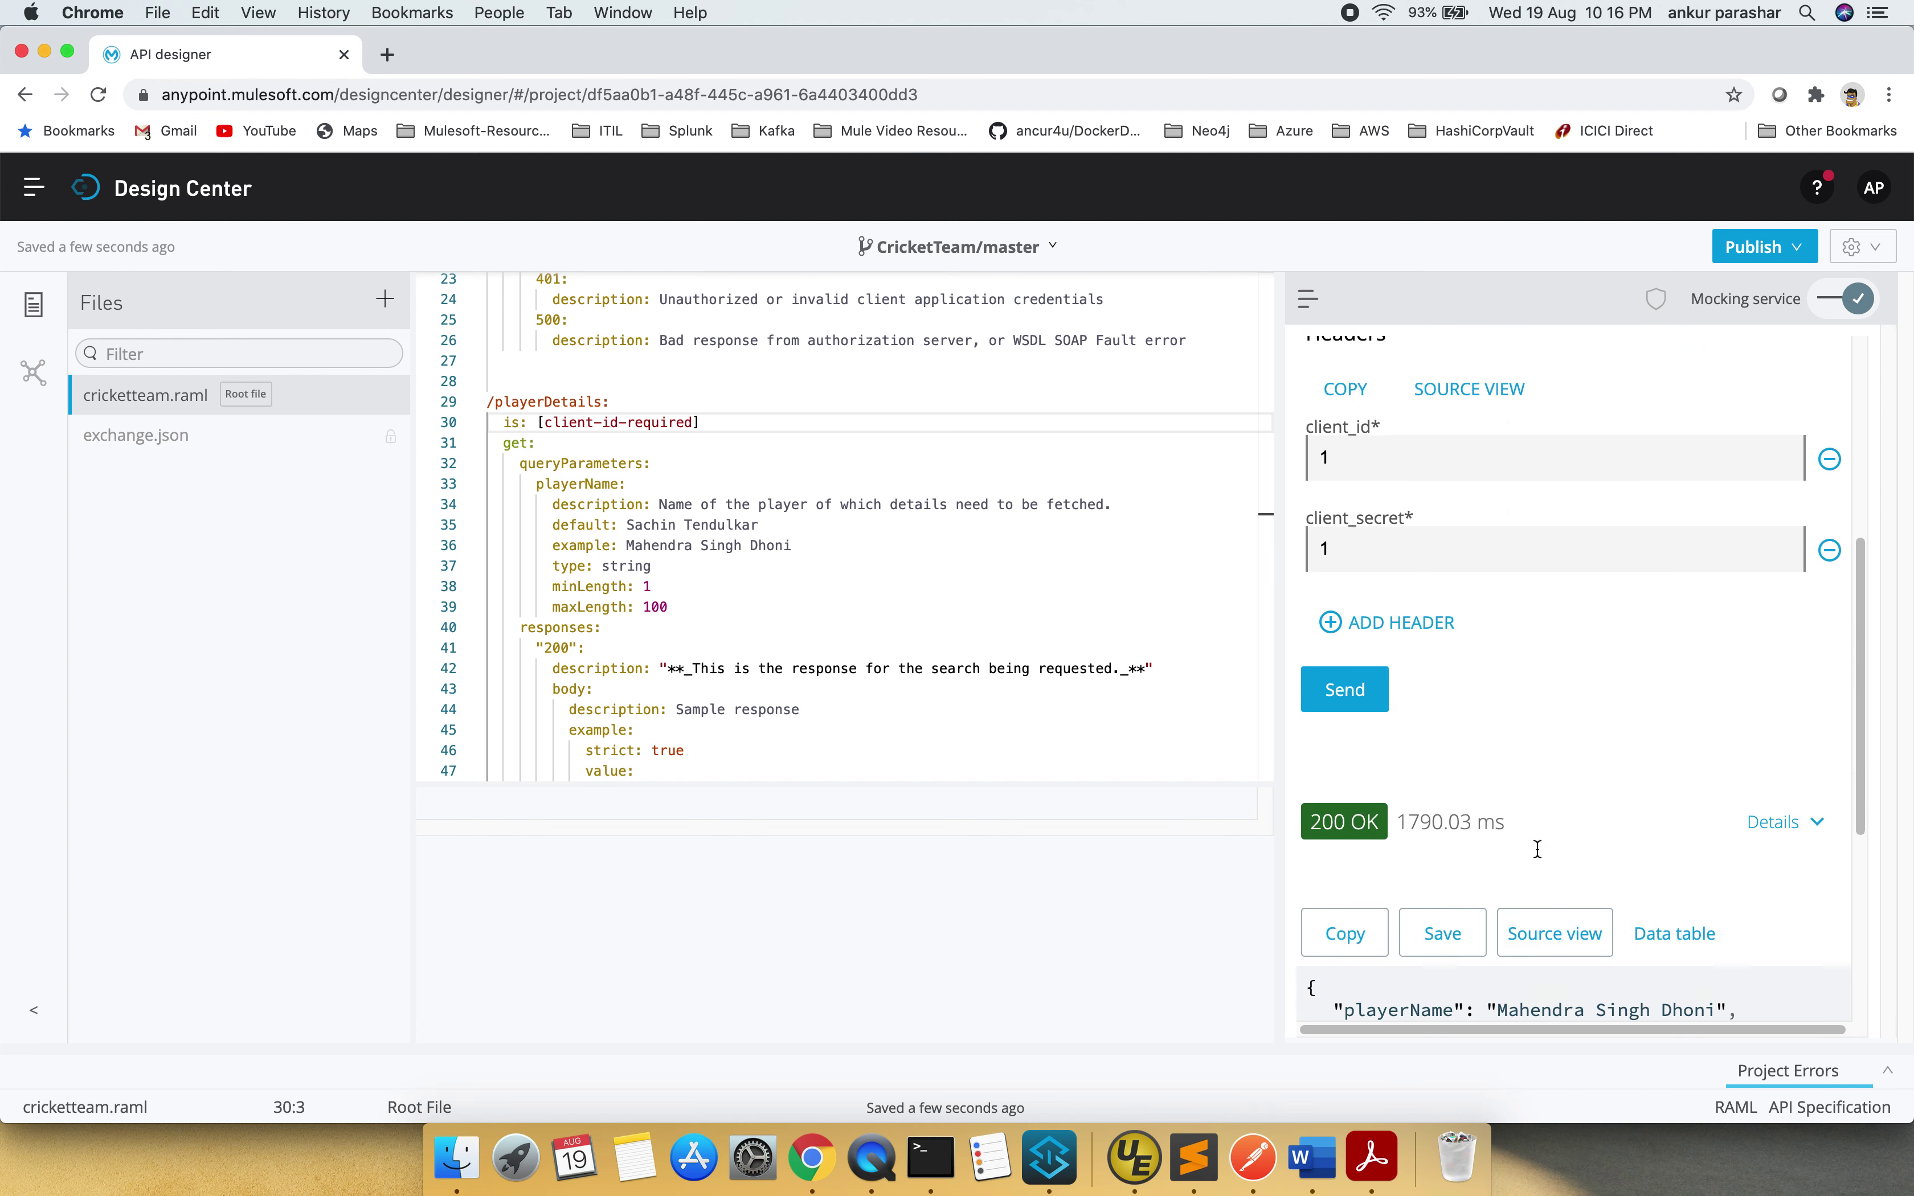
- Publish the CricketTeam specification to Exchange as asset version 1.0.7 and close the publishing dialog
click(1779, 246)
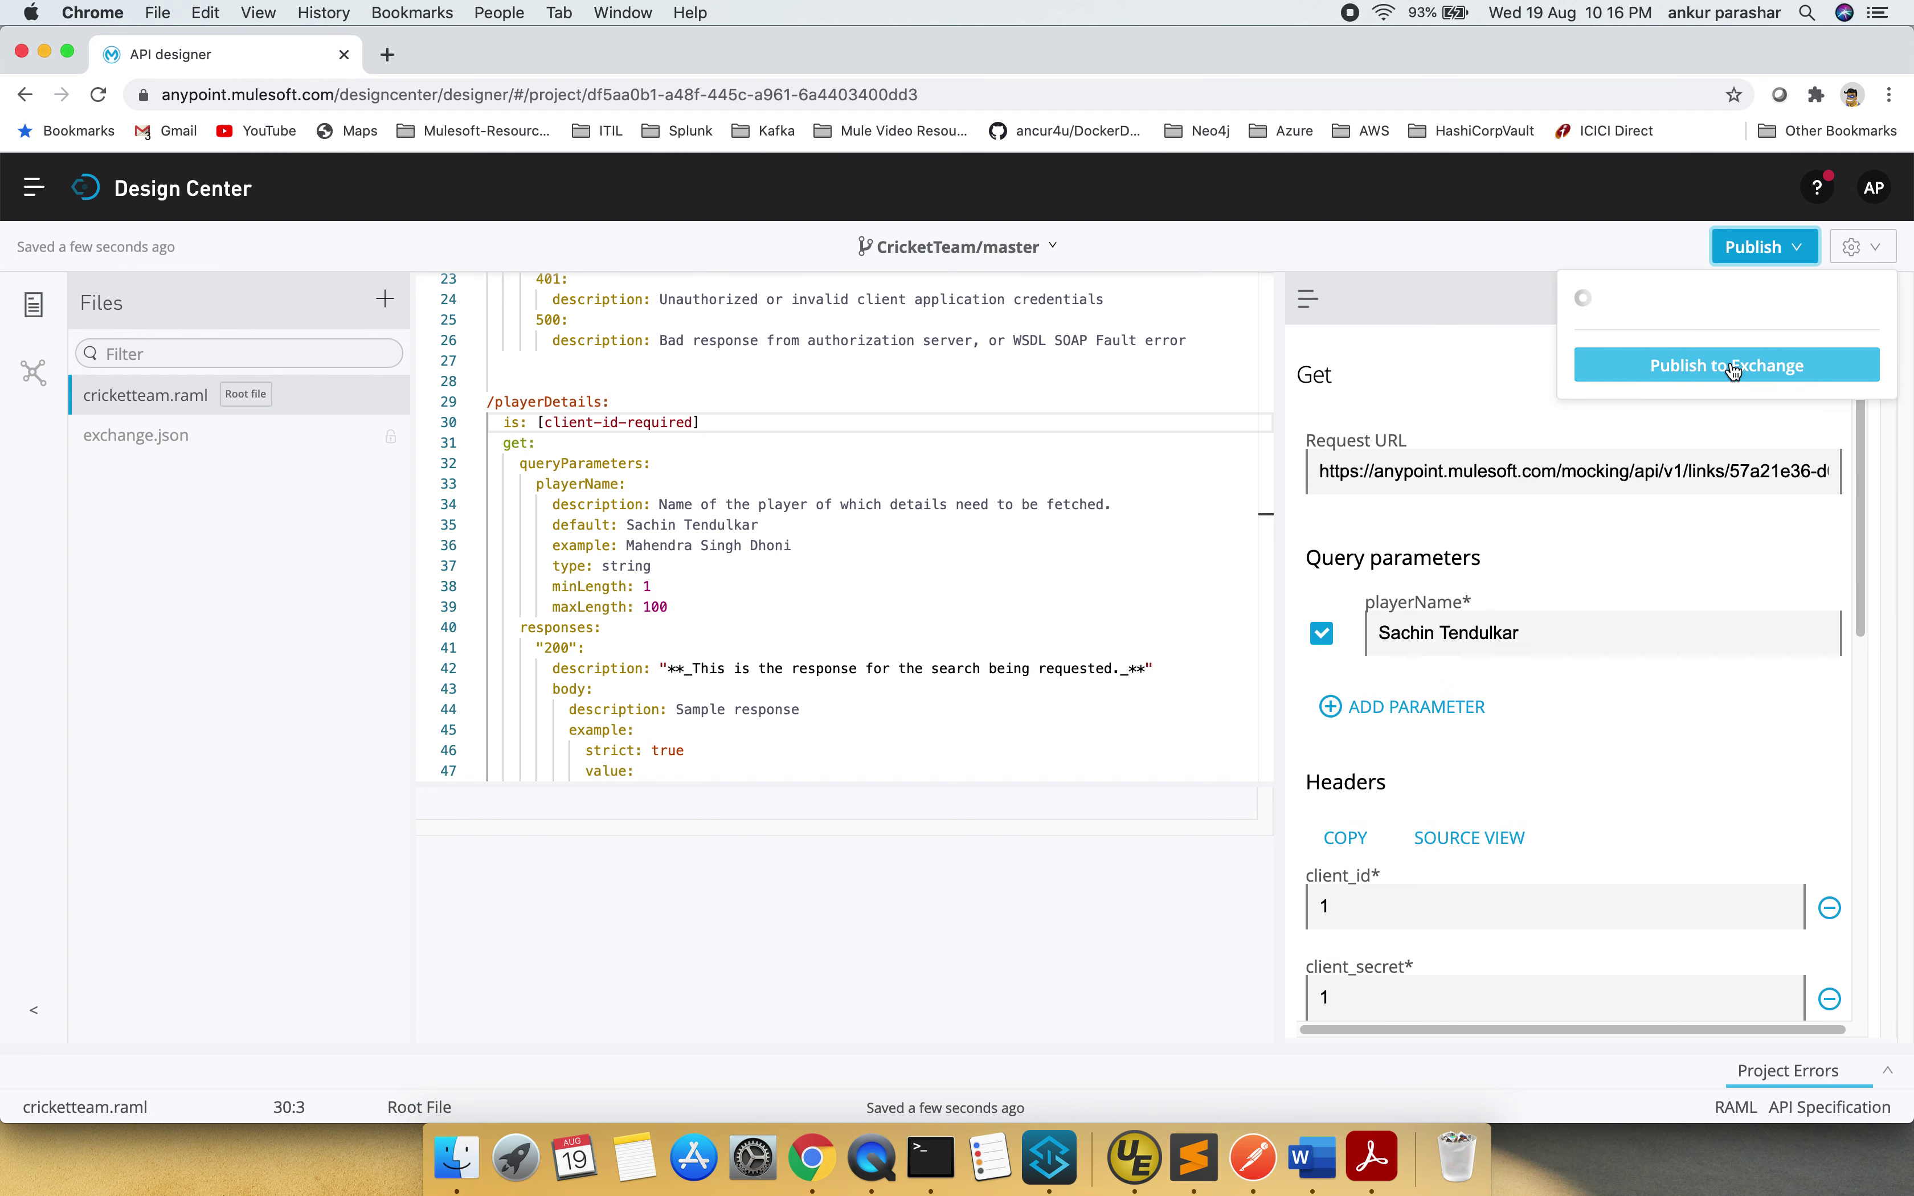
click(1724, 435)
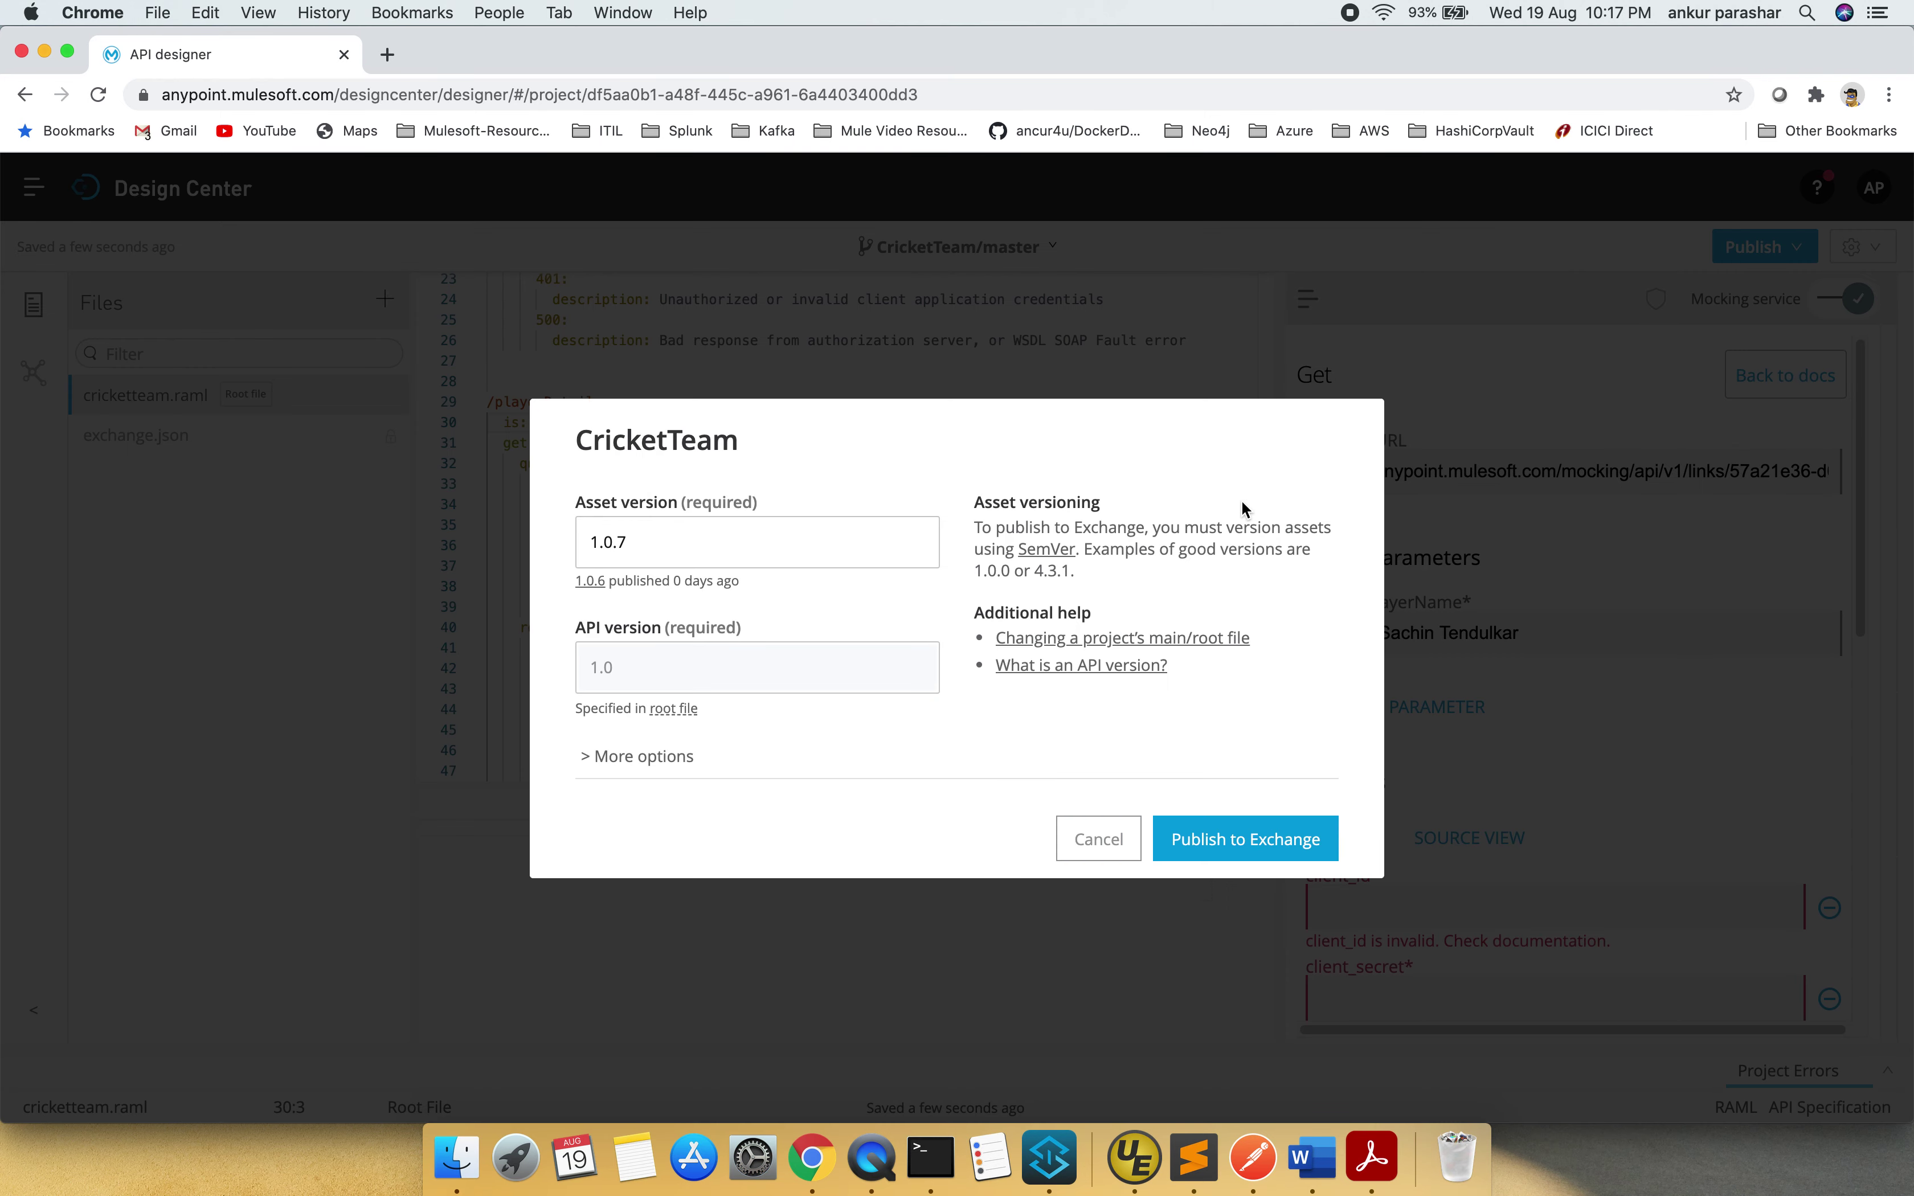
click(1261, 860)
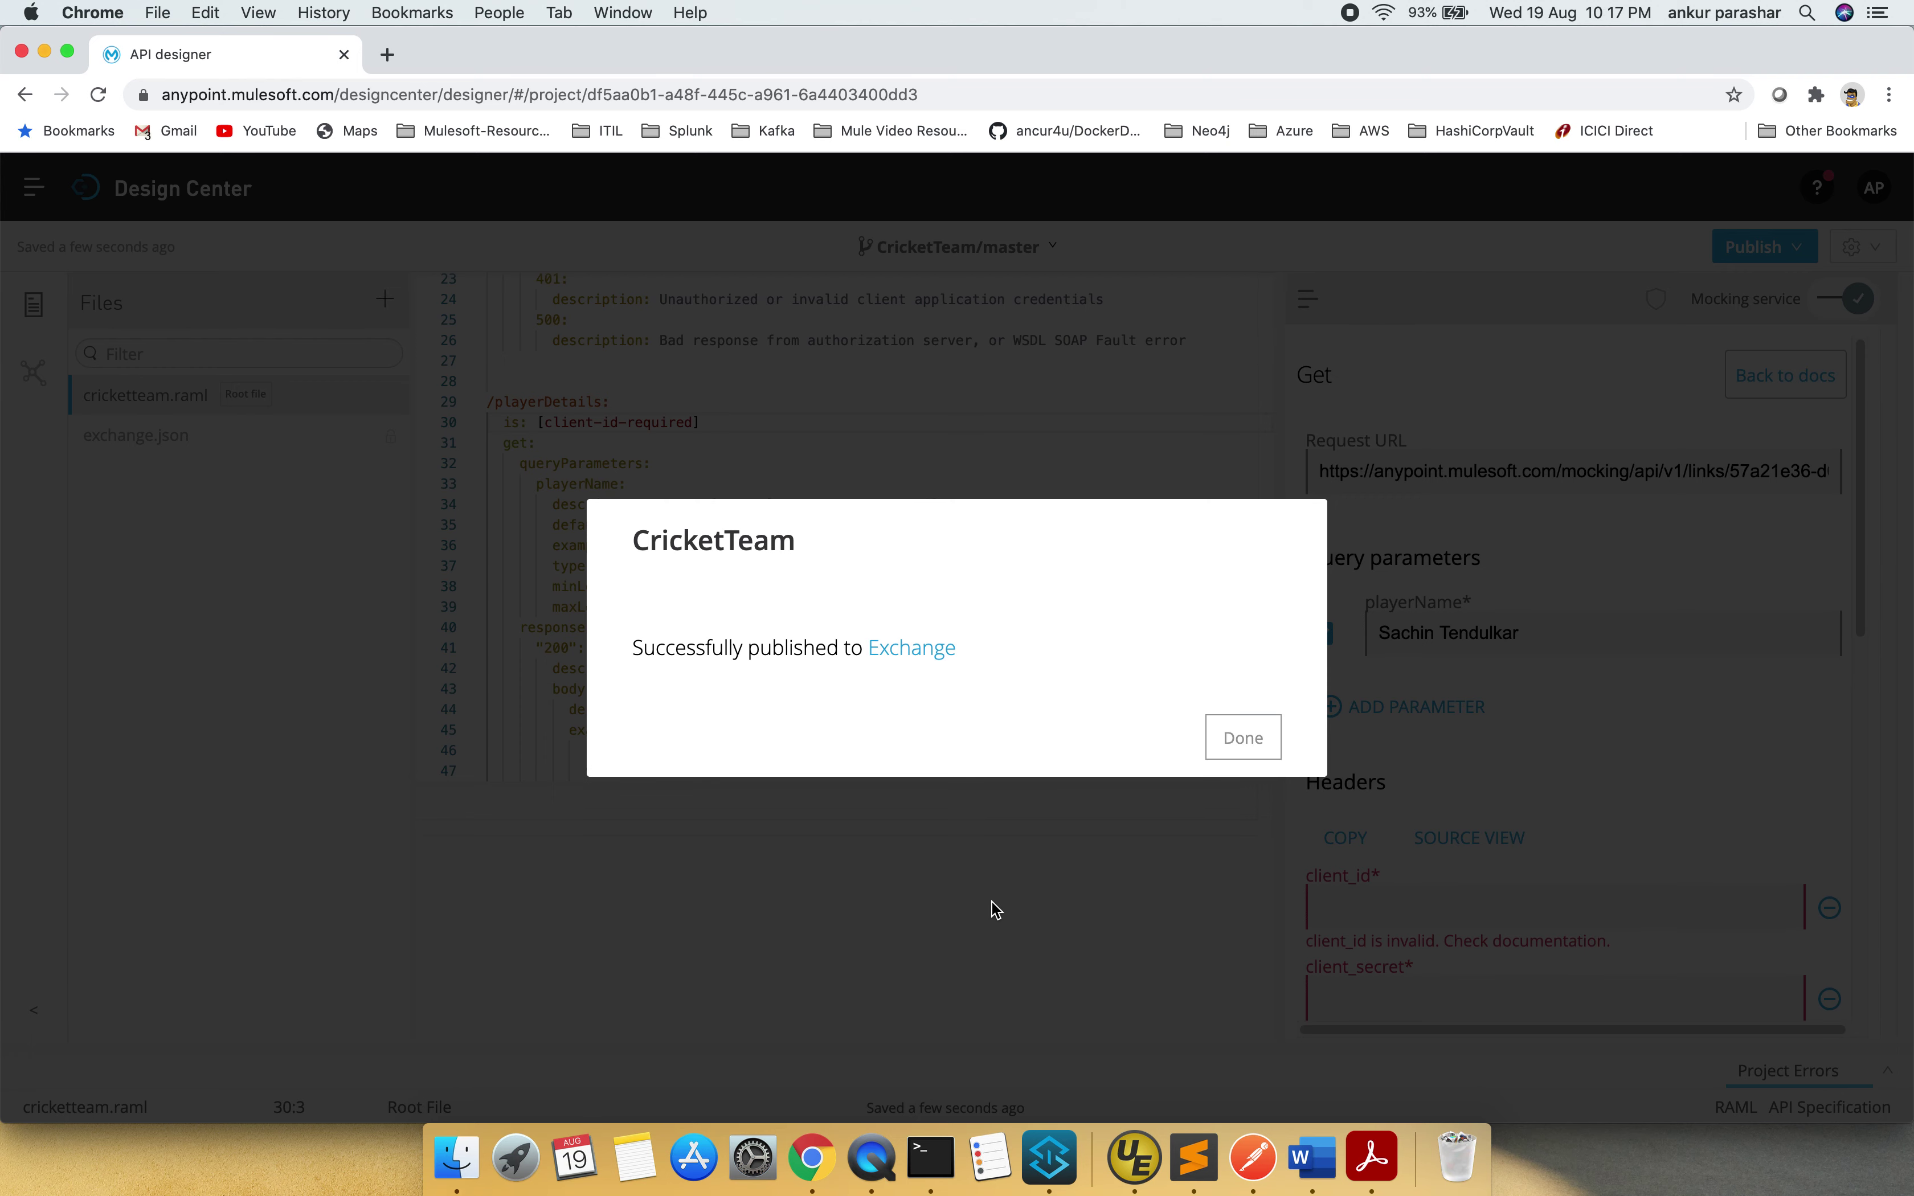
click(1240, 744)
- In API Manager, open CricketTeam 1.0 and update its asset version to 1.0.7 (Latest)
click(34, 190)
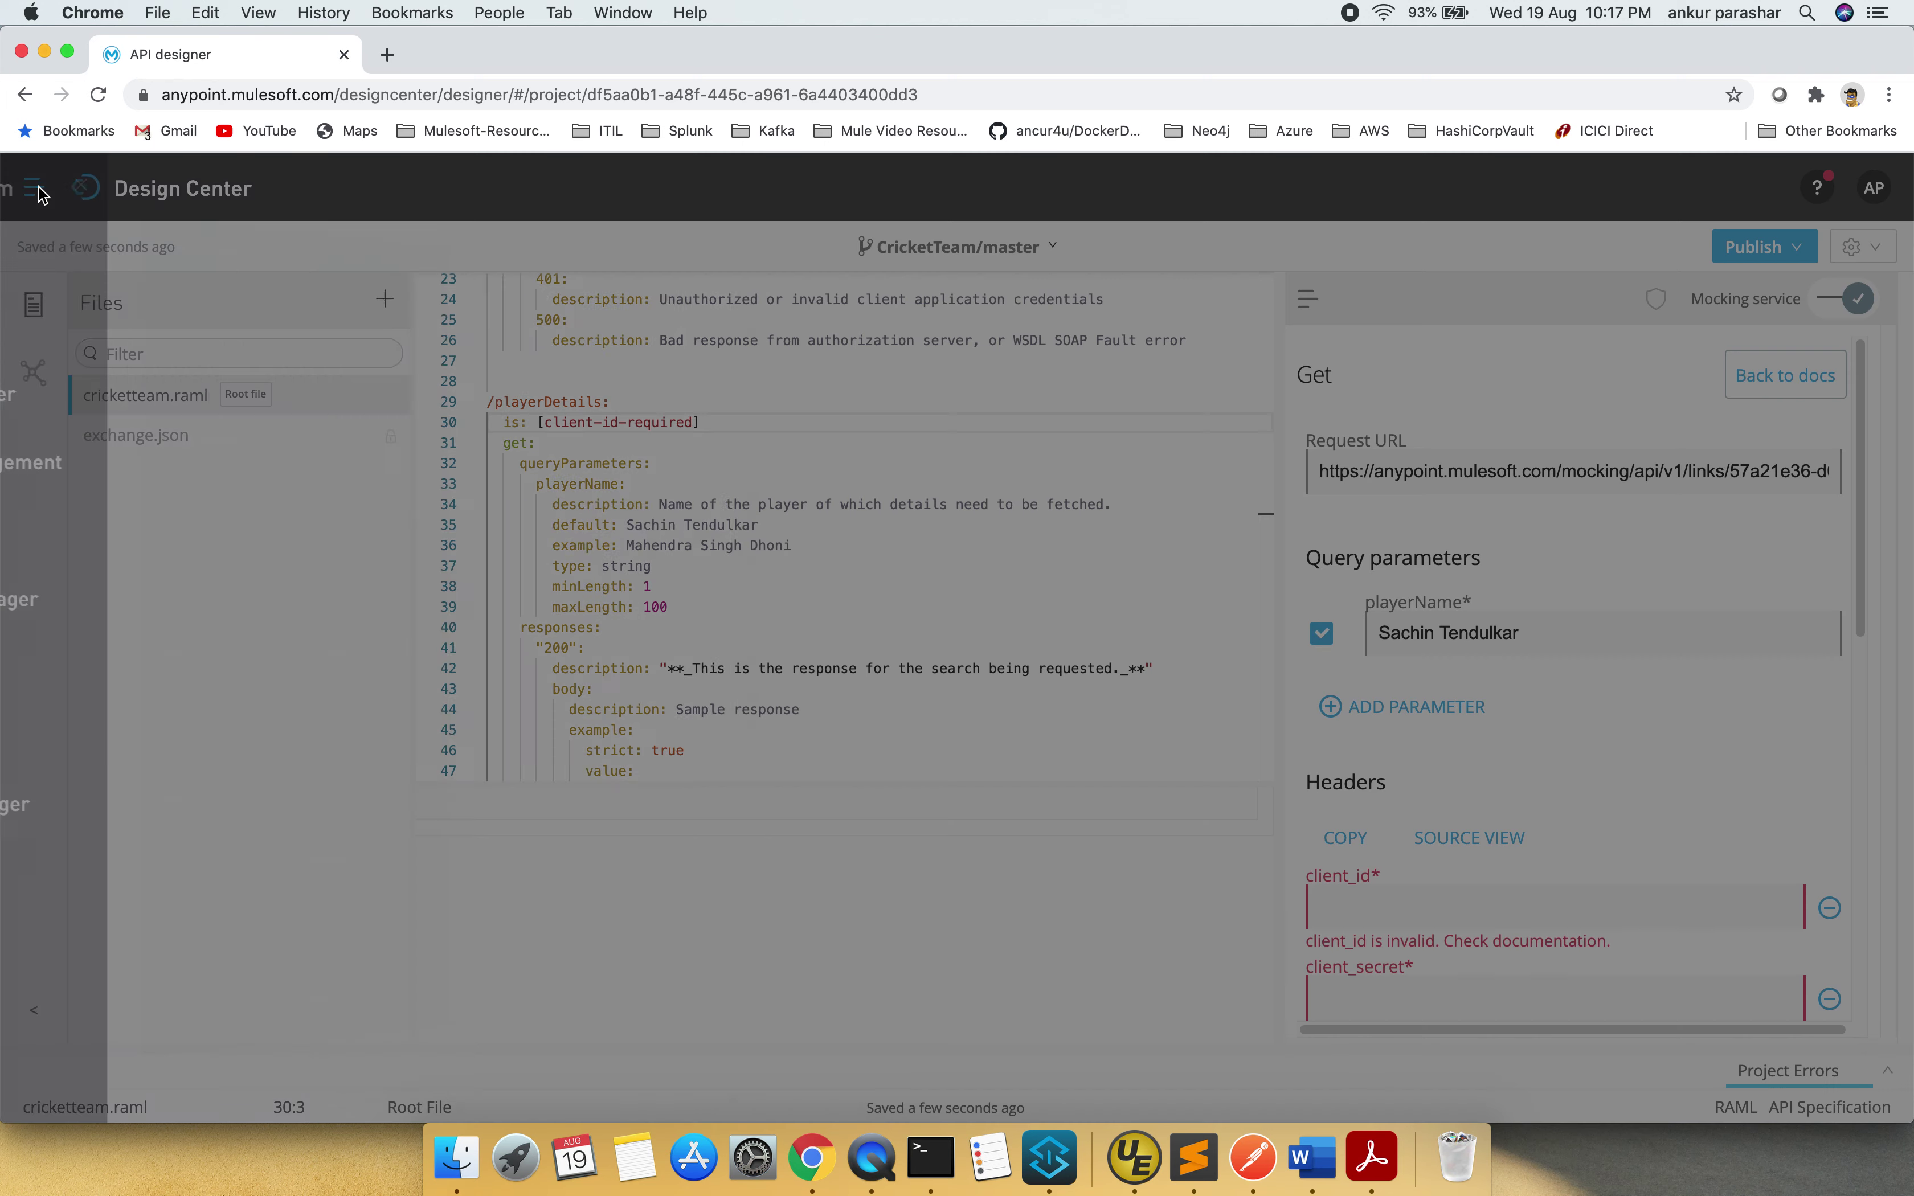
click(126, 531)
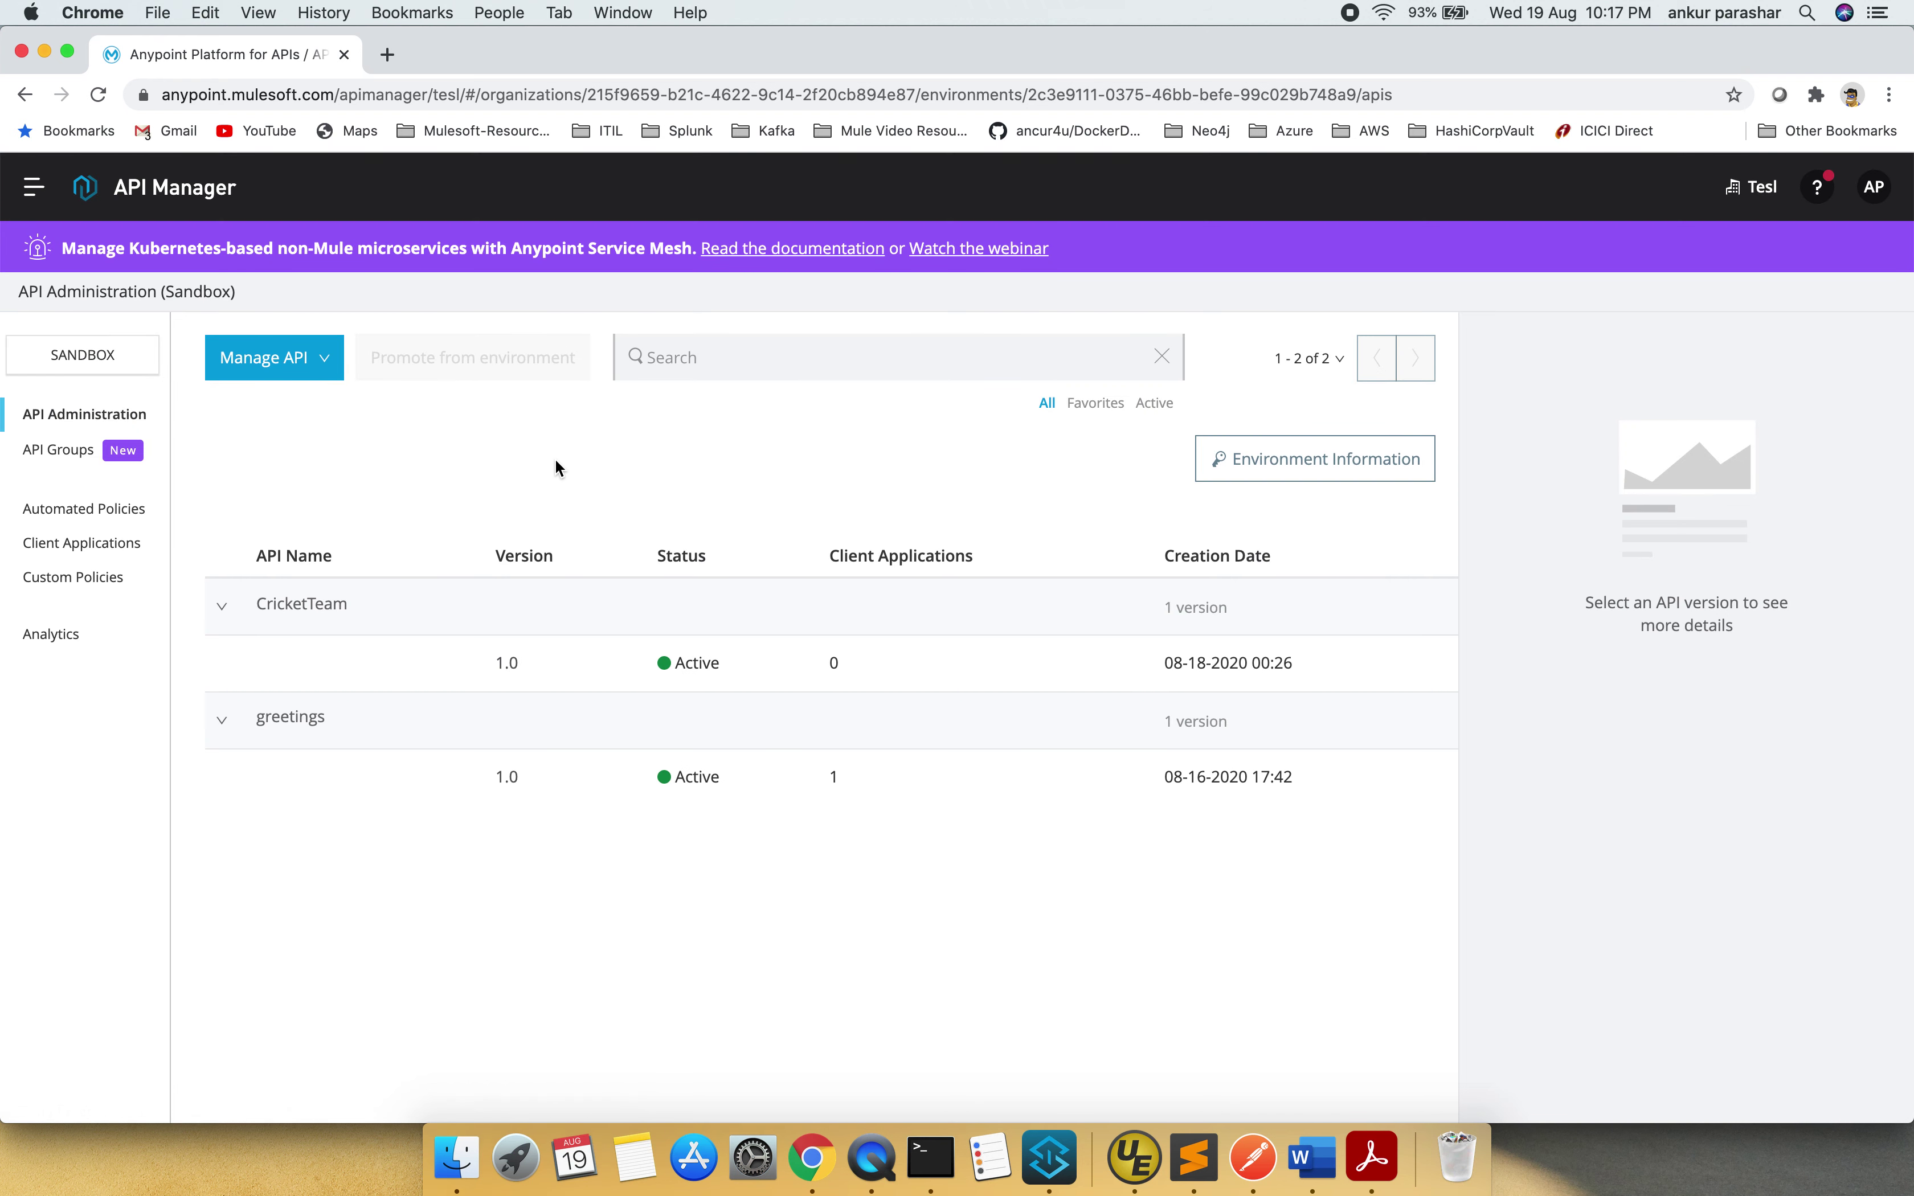
click(508, 665)
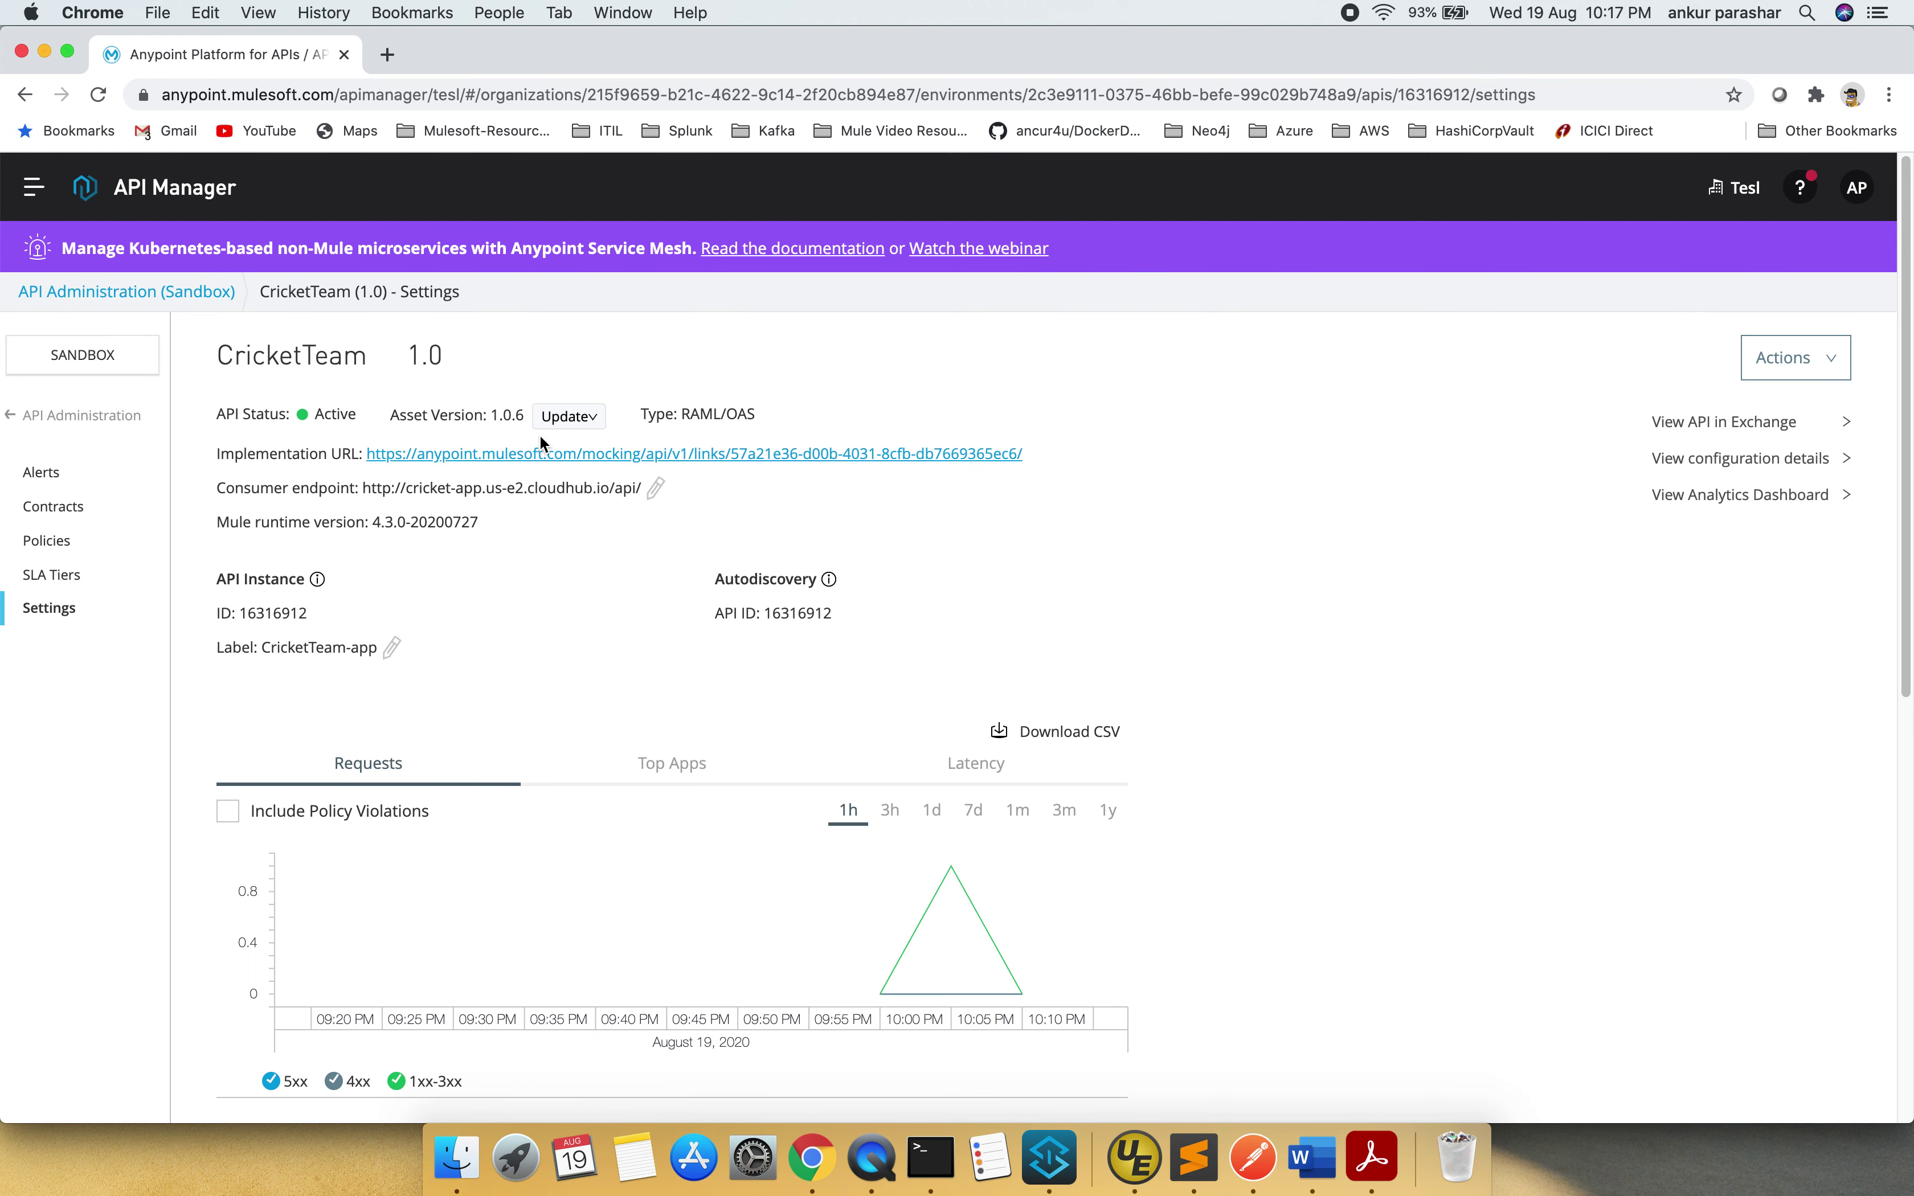
click(584, 419)
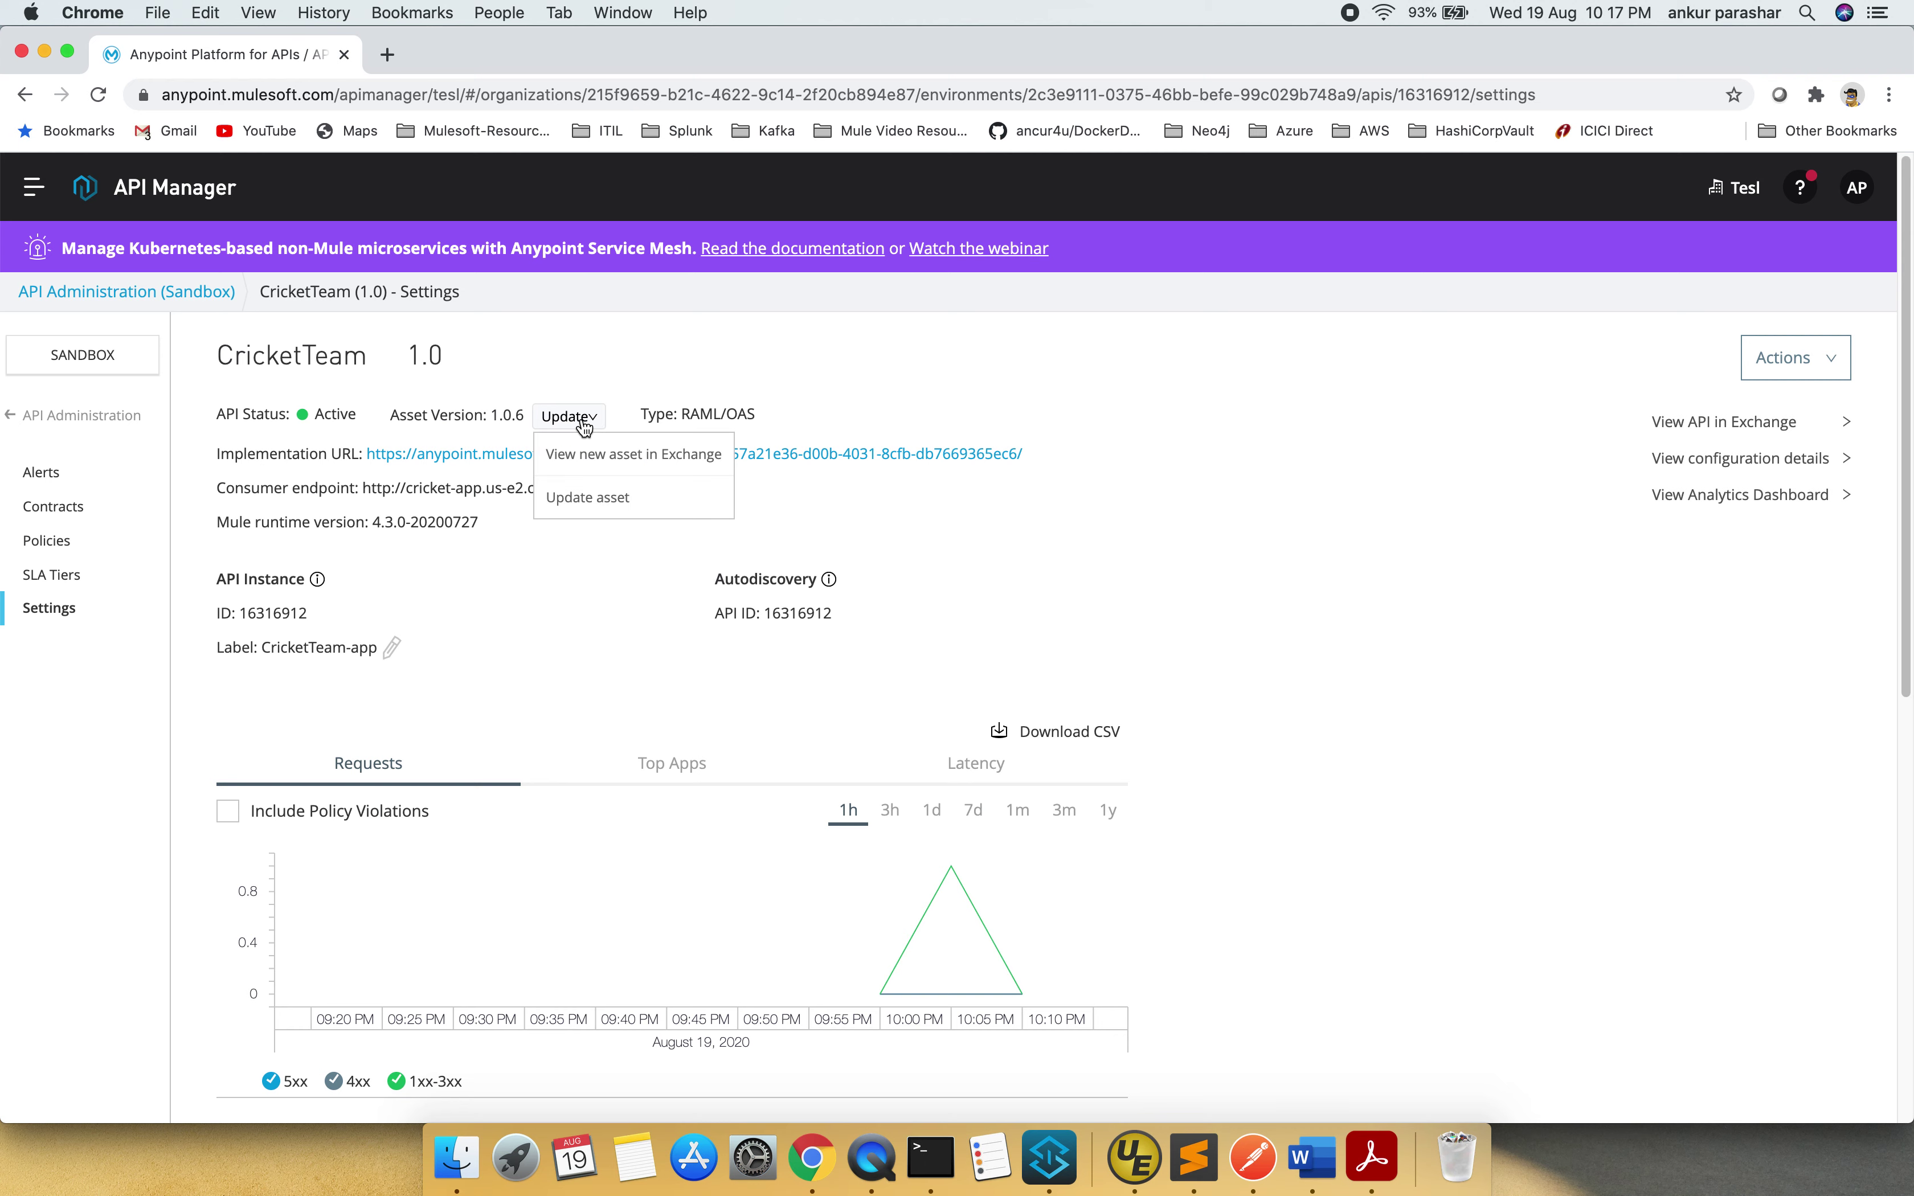
click(631, 507)
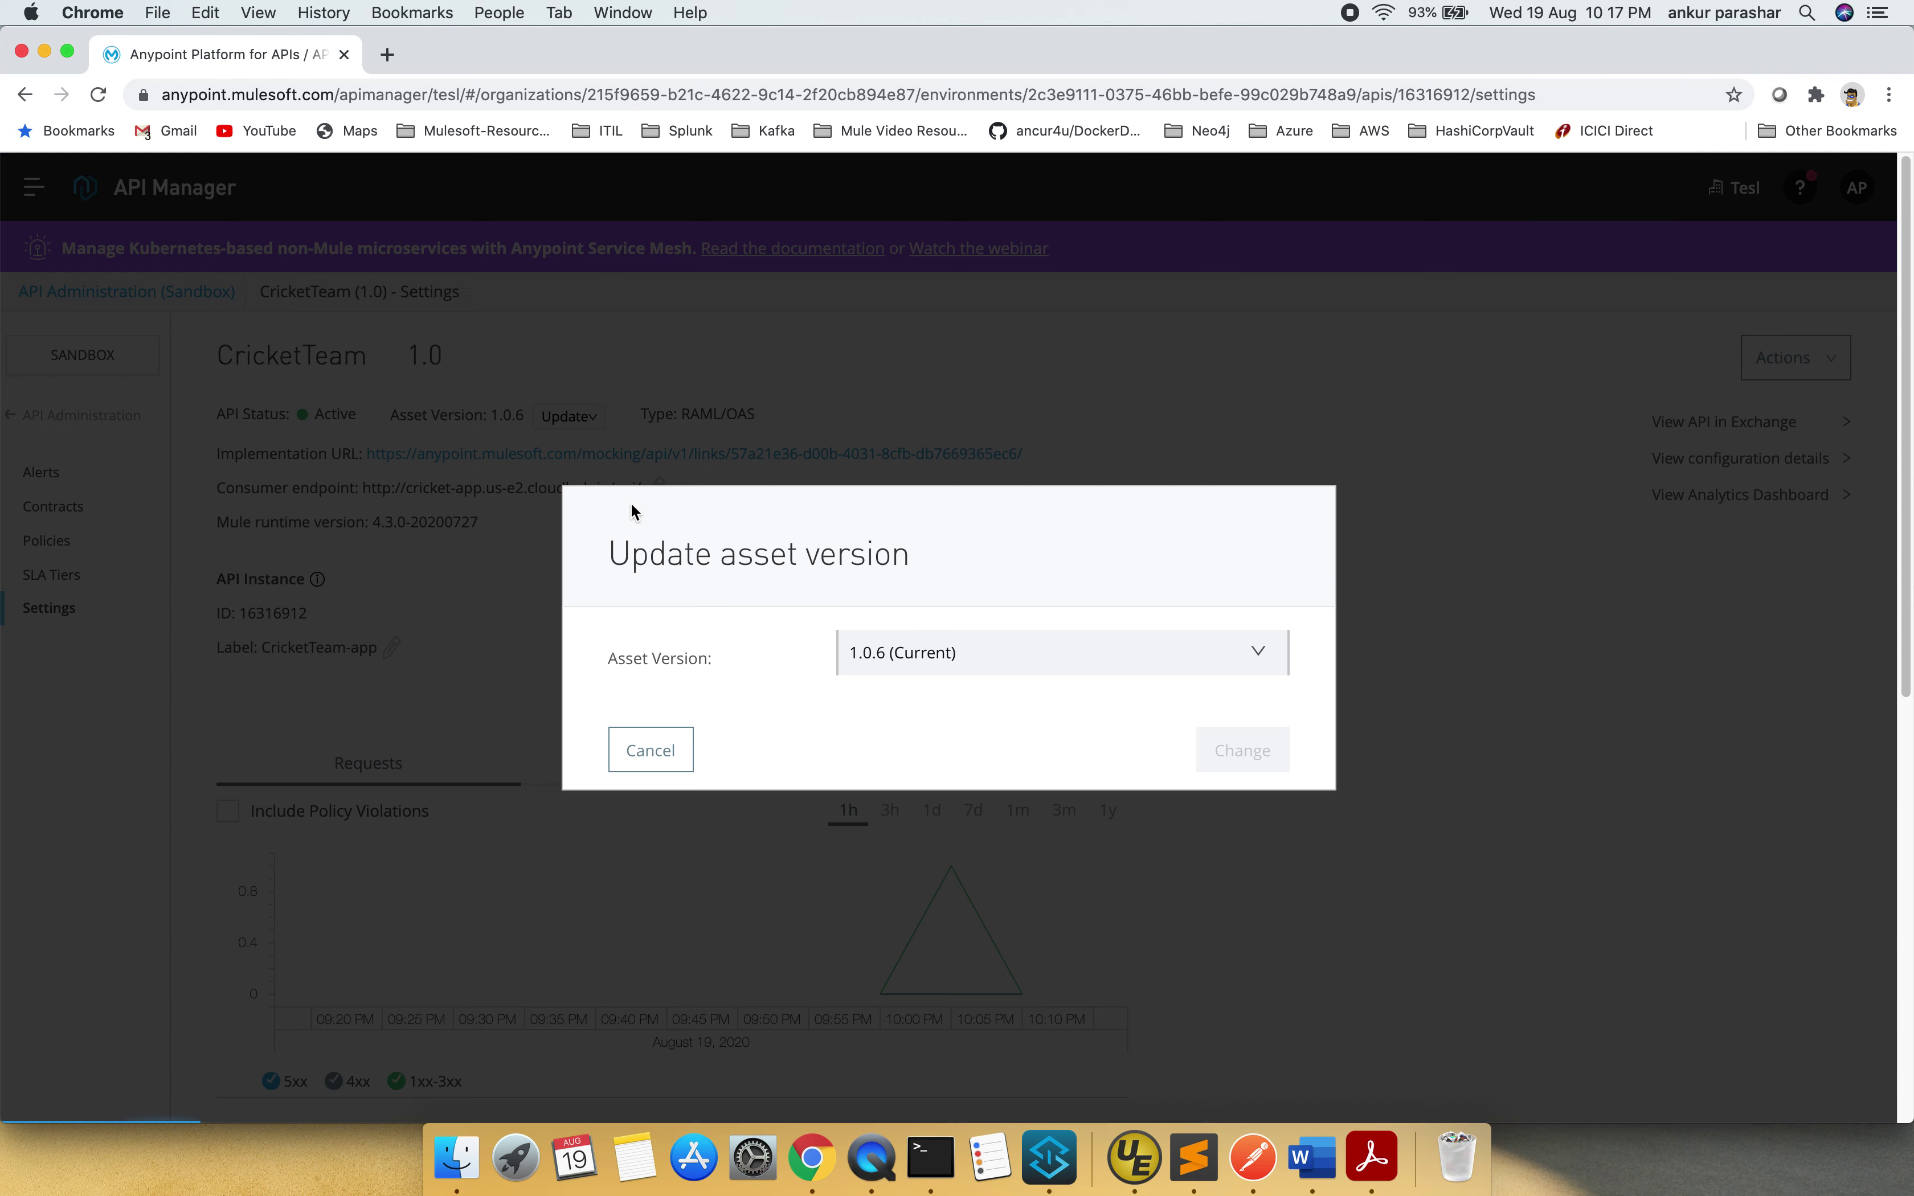
click(961, 657)
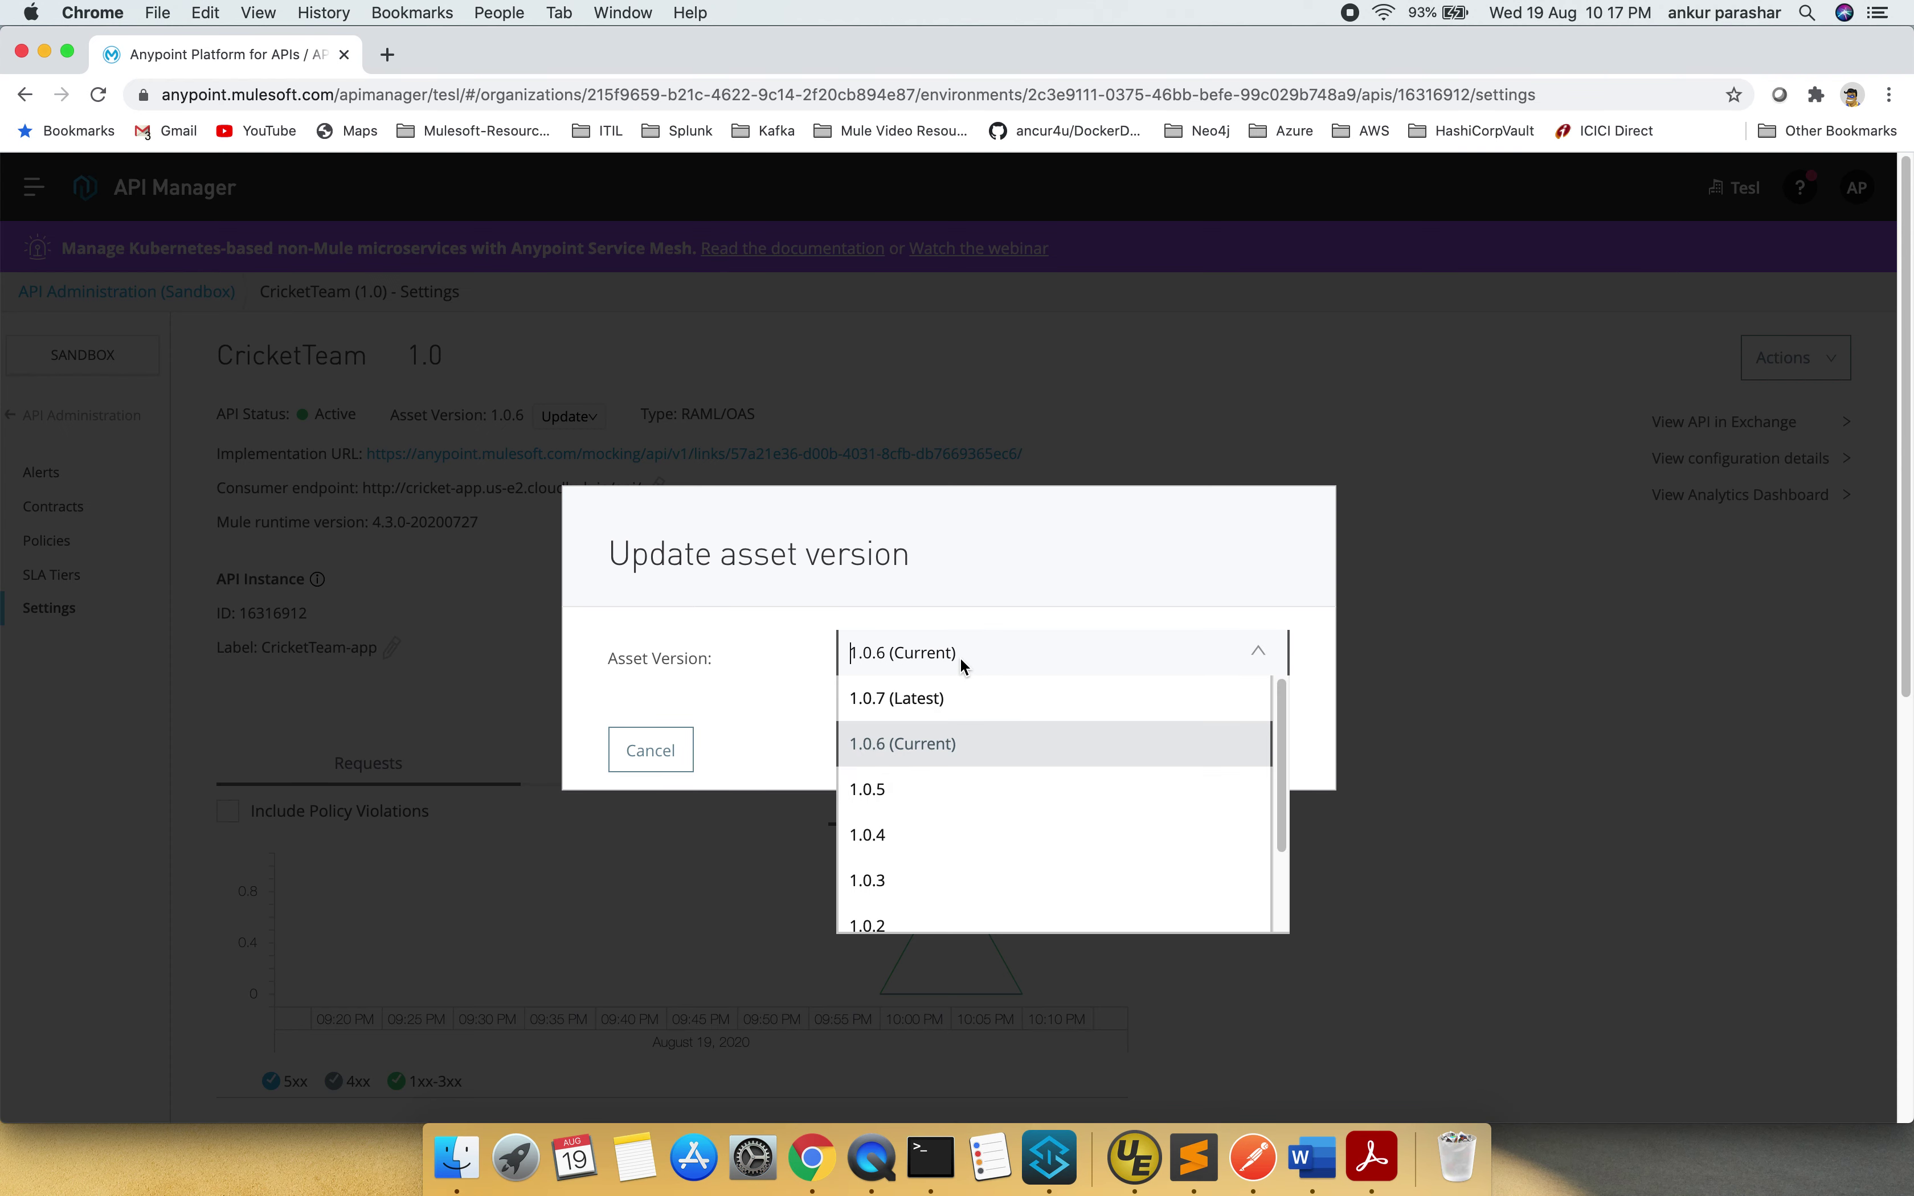
click(943, 701)
click(1231, 751)
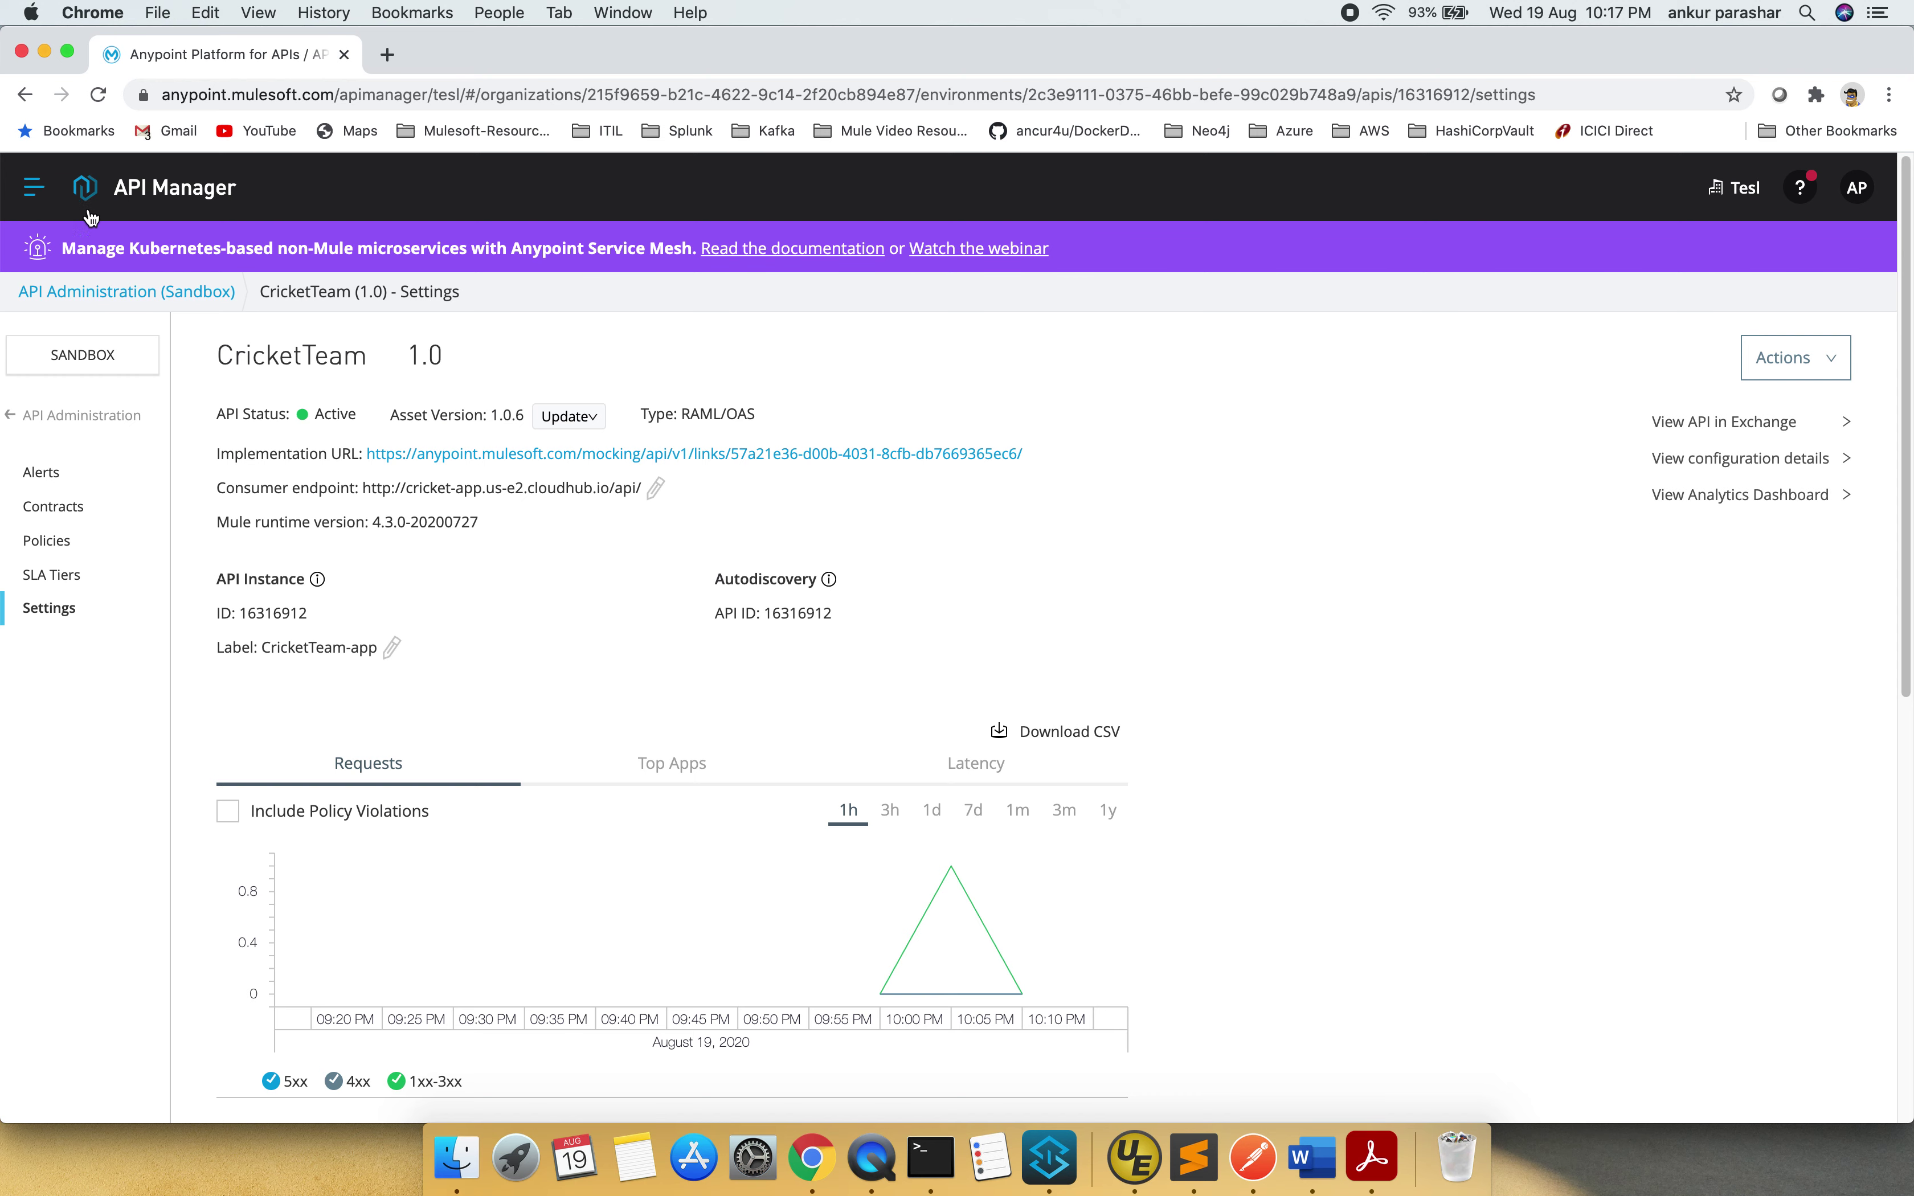
- View the CricketTeam API in Exchange and open the GET method of the /playerDetails endpoint
click(1780, 427)
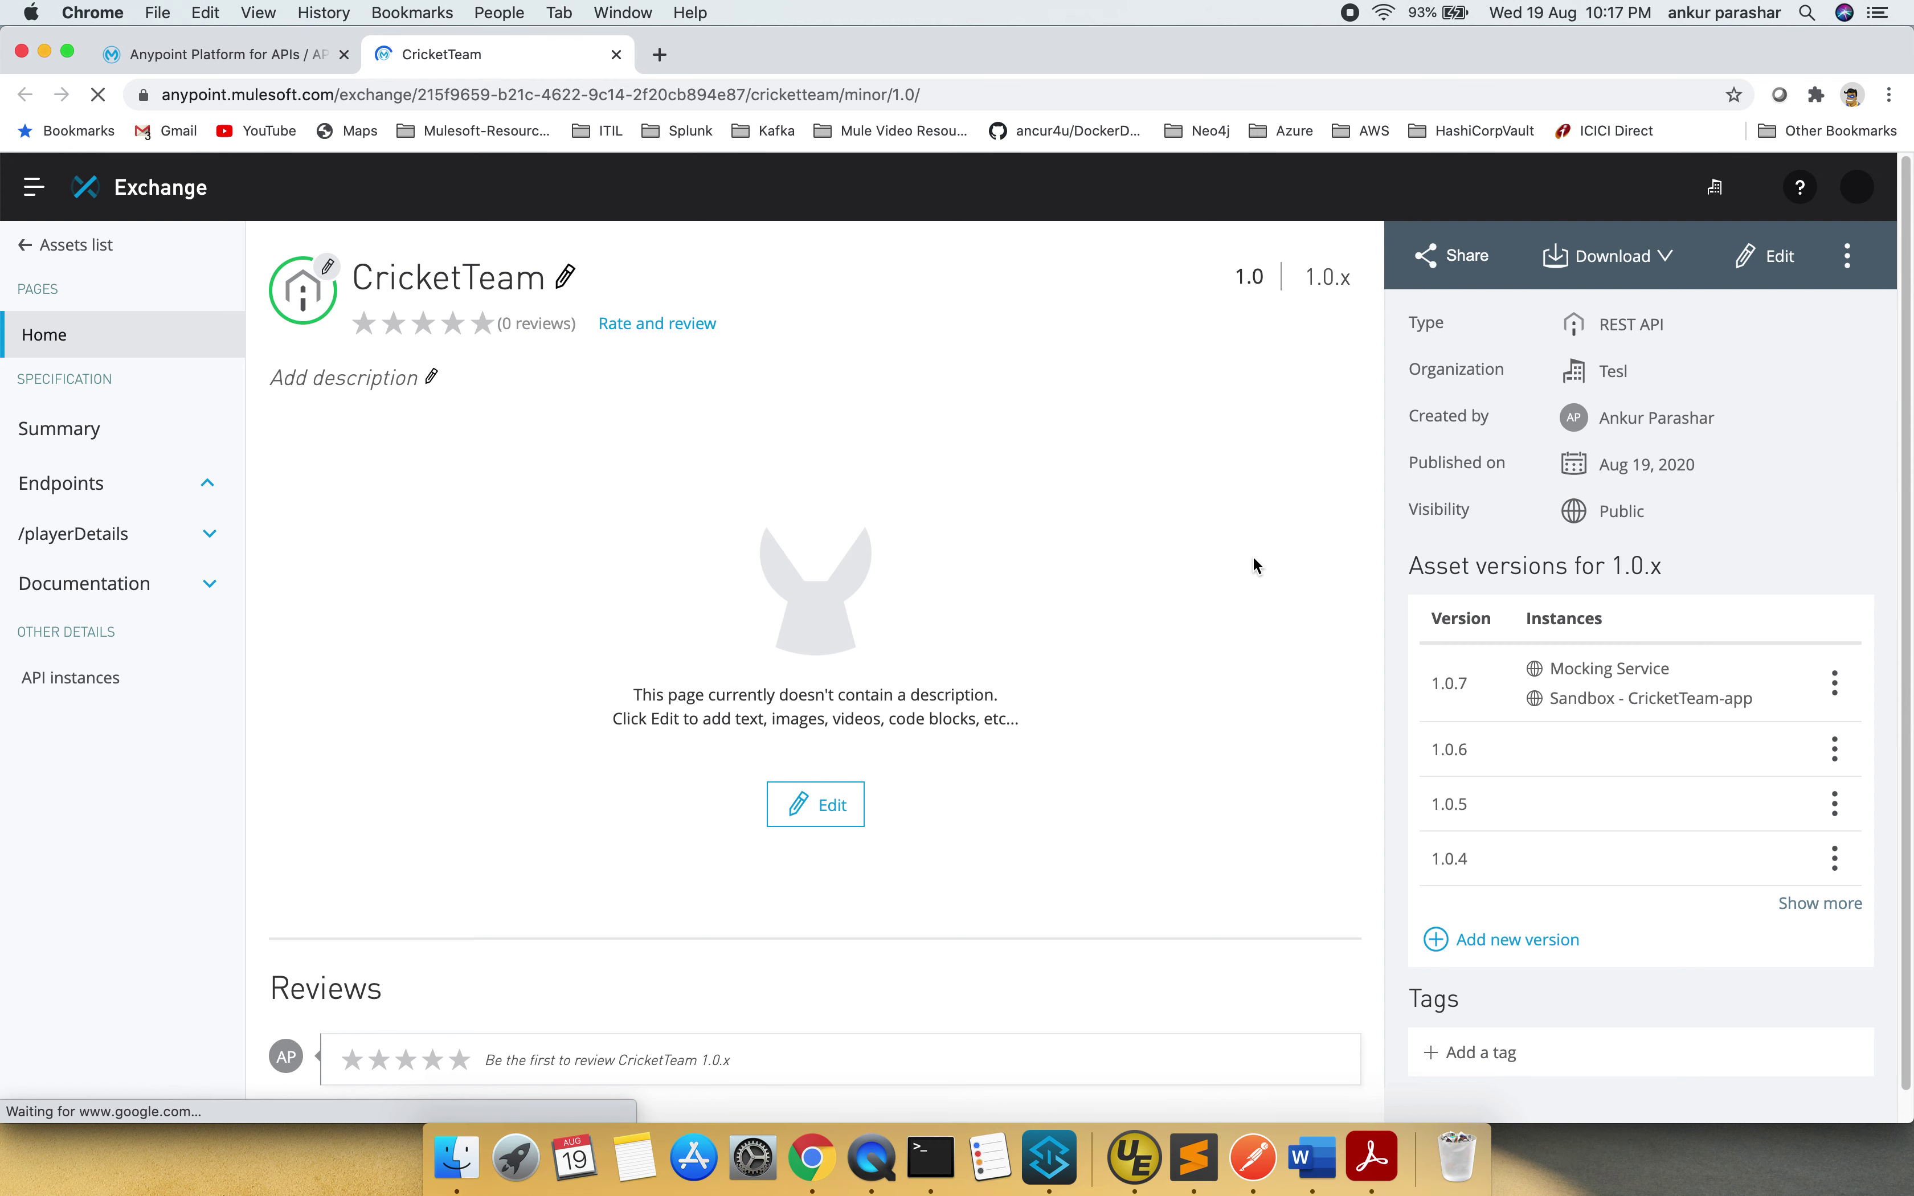
click(140, 545)
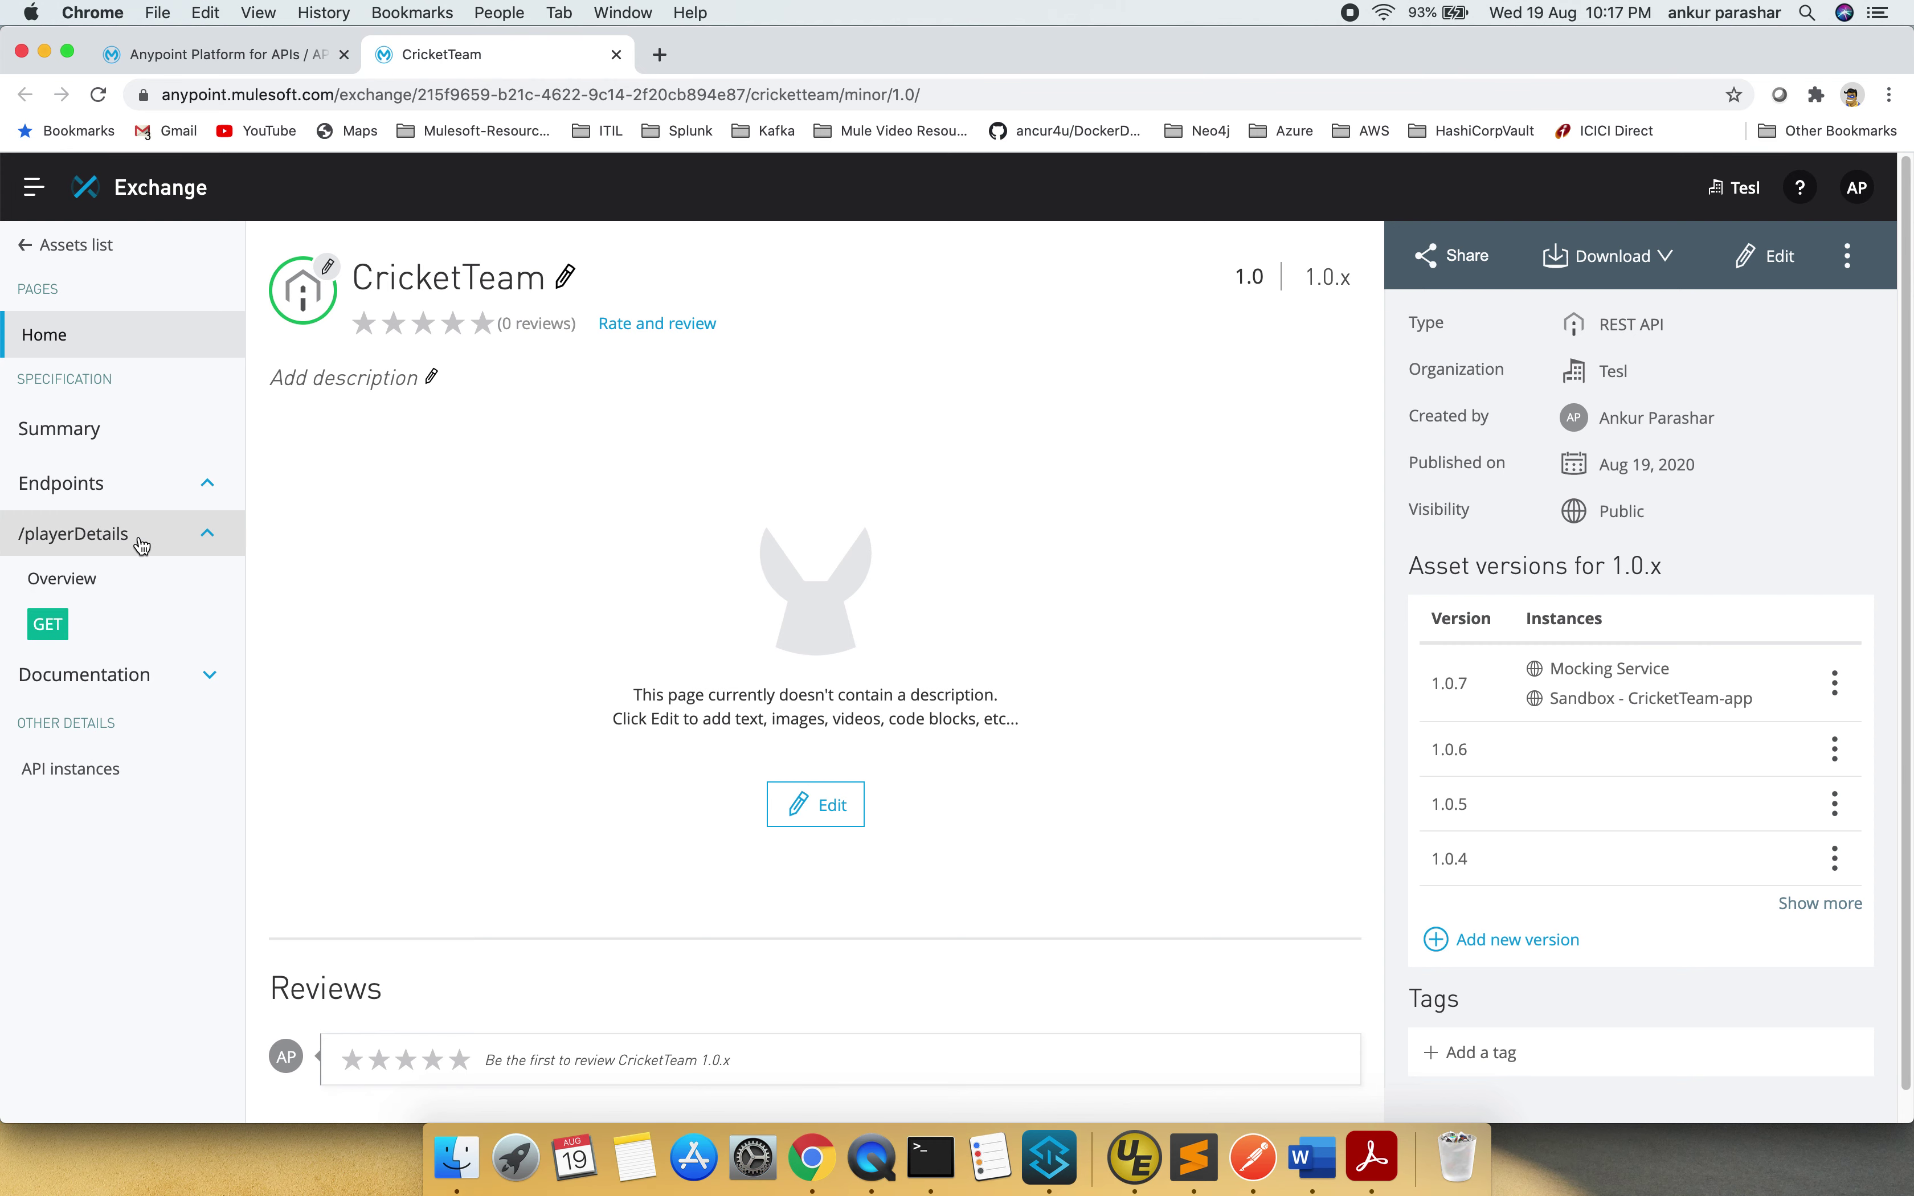
click(66, 624)
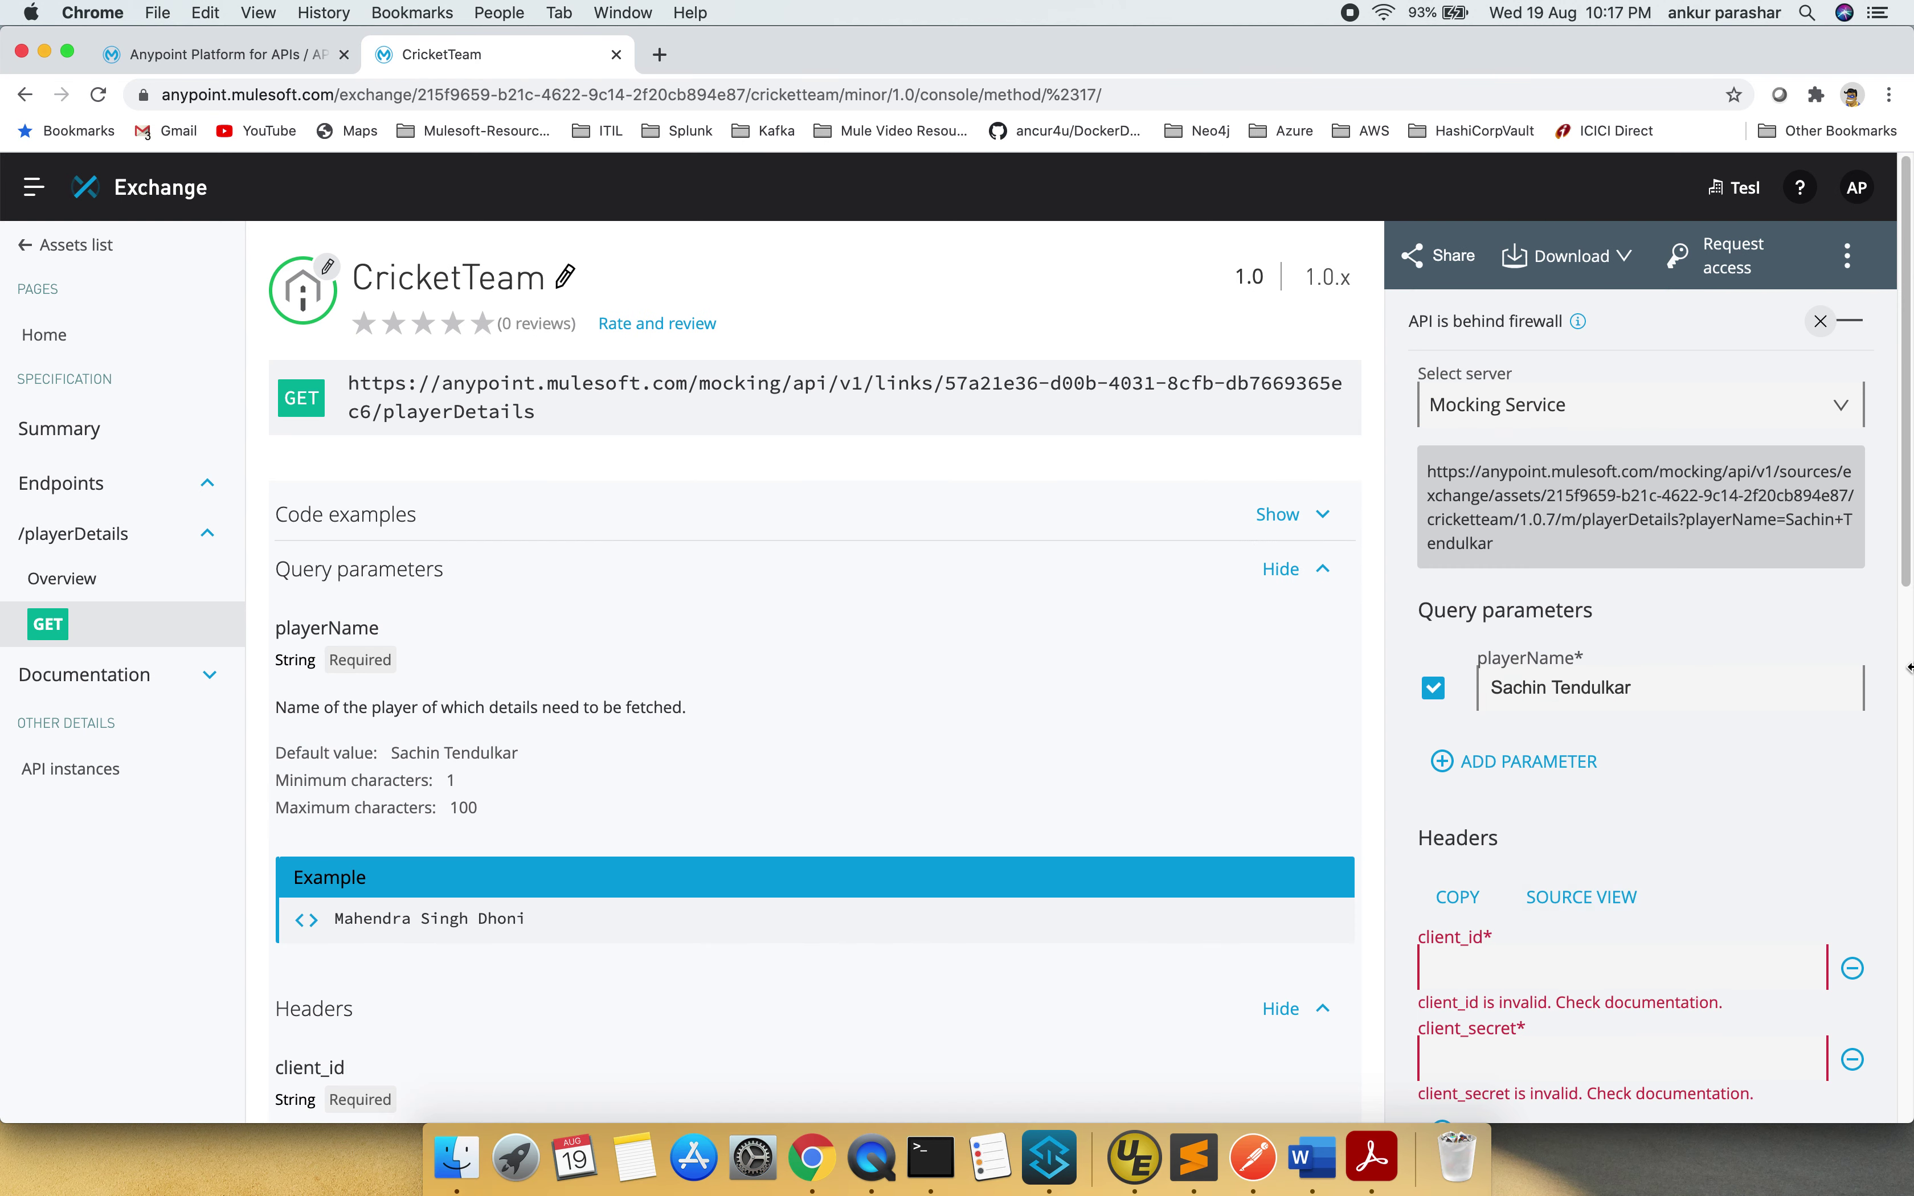
- Fill in the client_id and client_secret headers, send the GET request to the Mocking Service, and review the response
drag(1907, 552, 1908, 605)
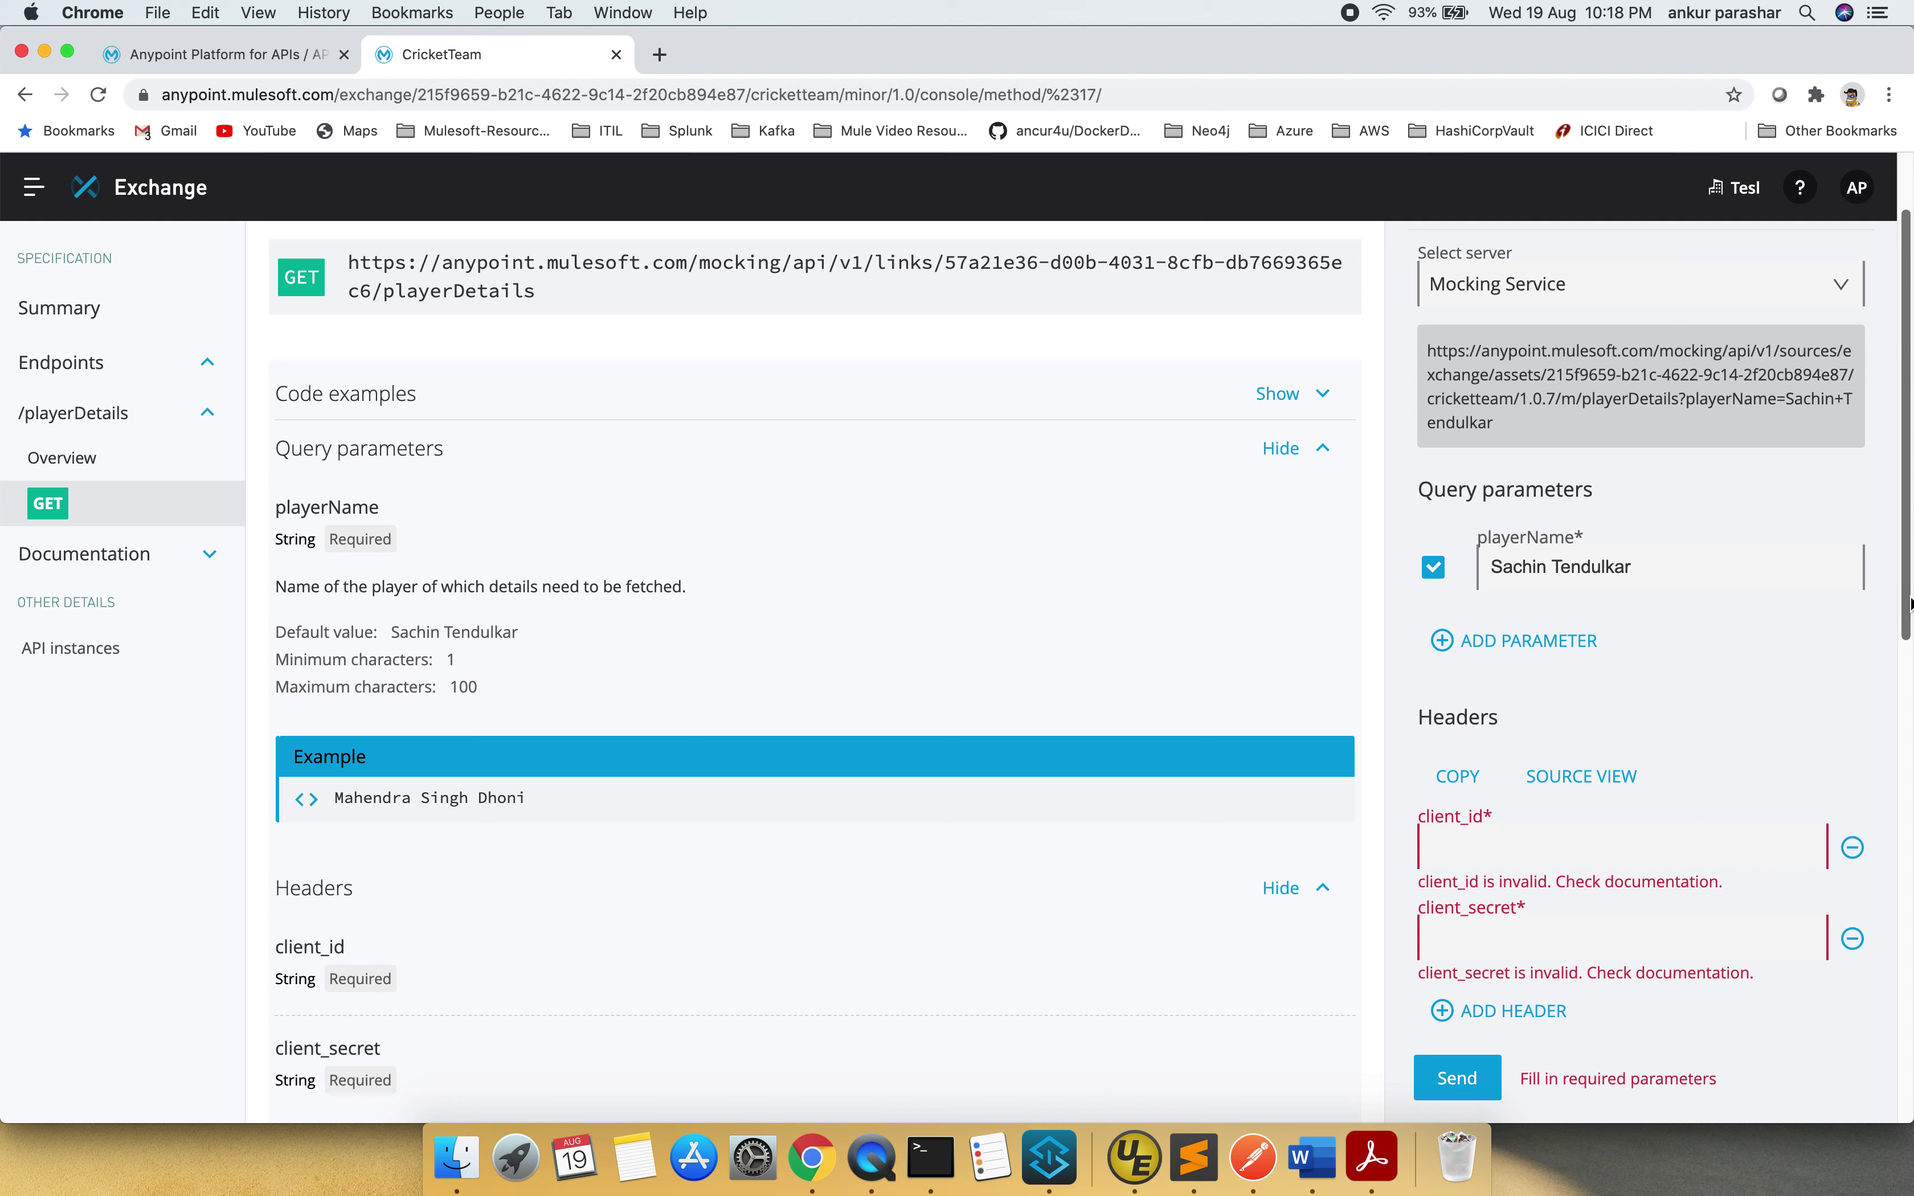
click(1514, 845)
text(1)
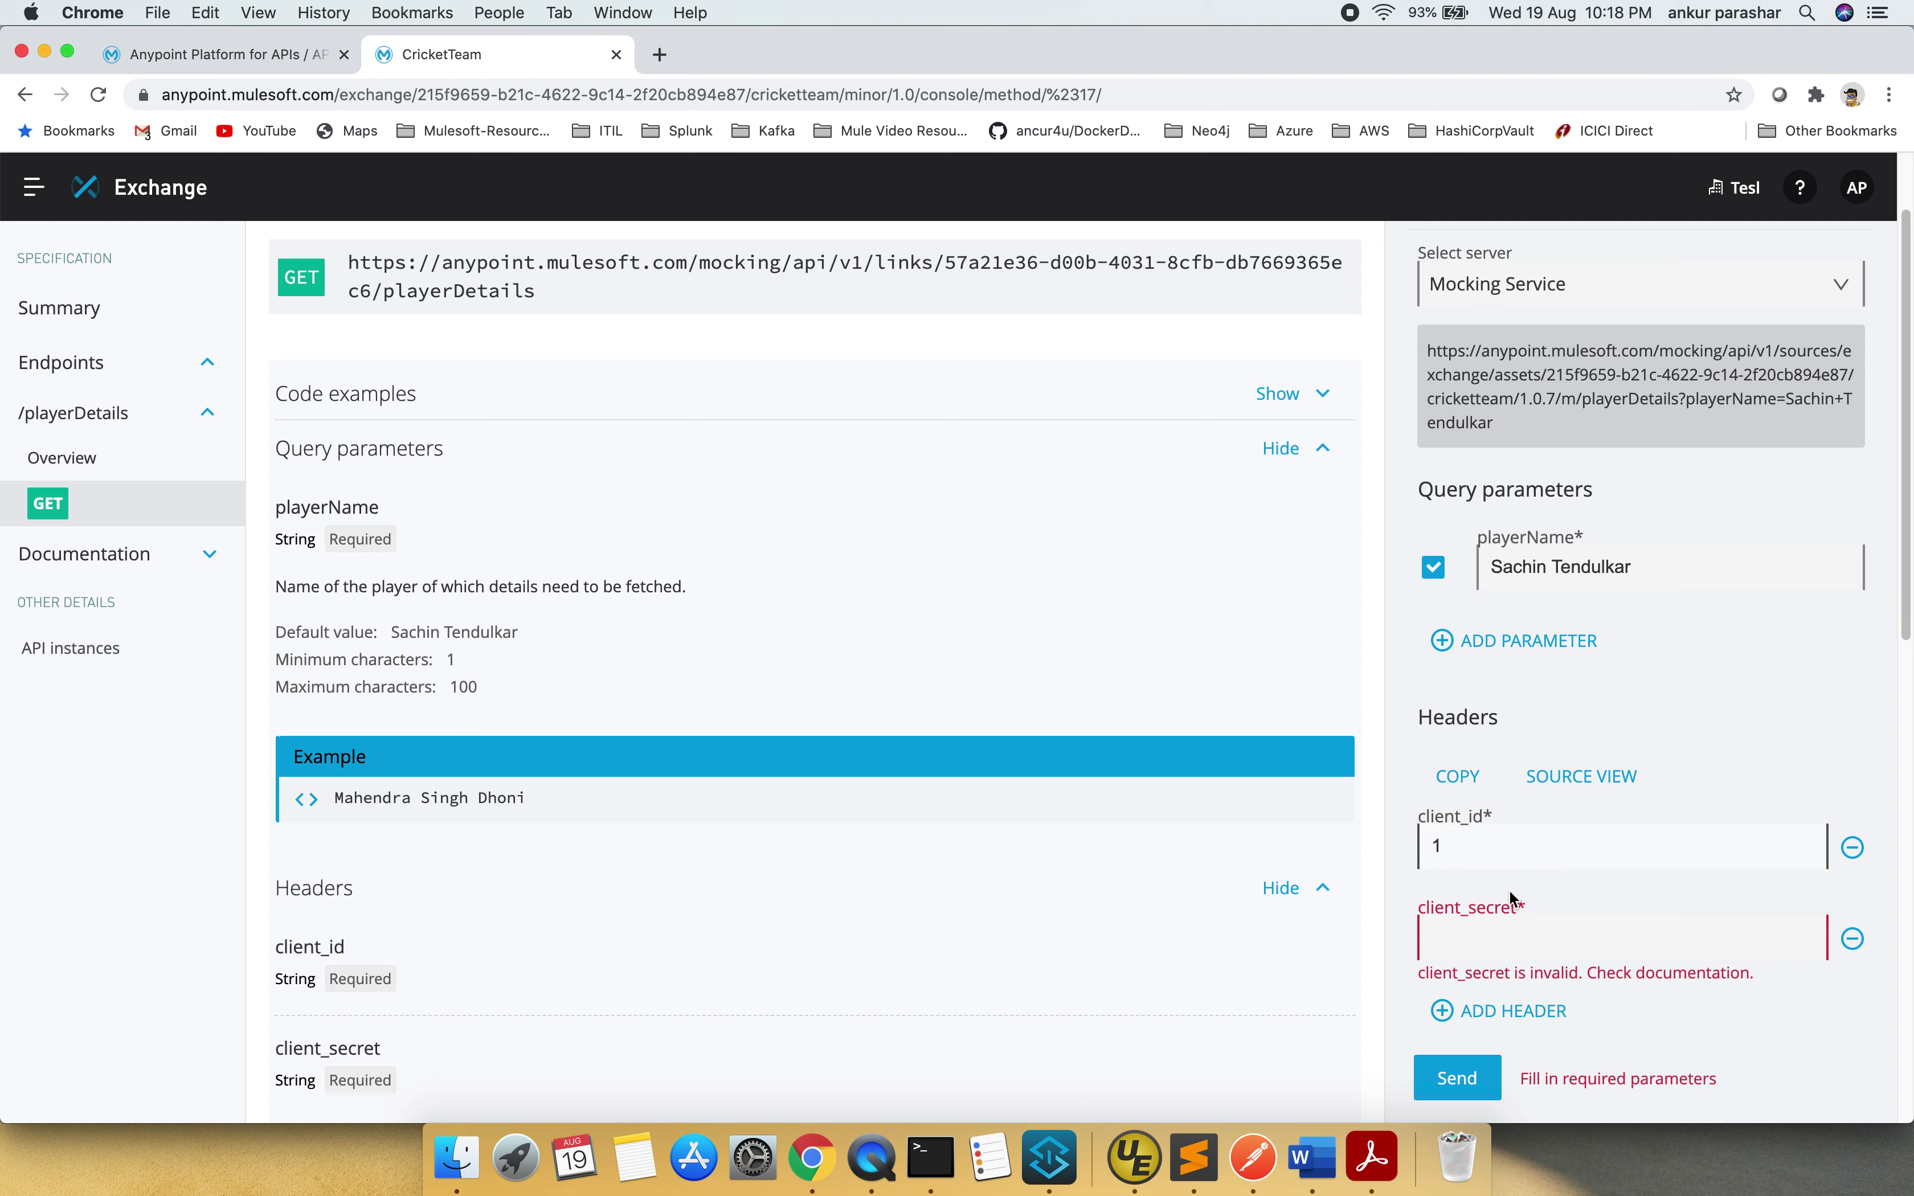
click(1519, 957)
text(1)
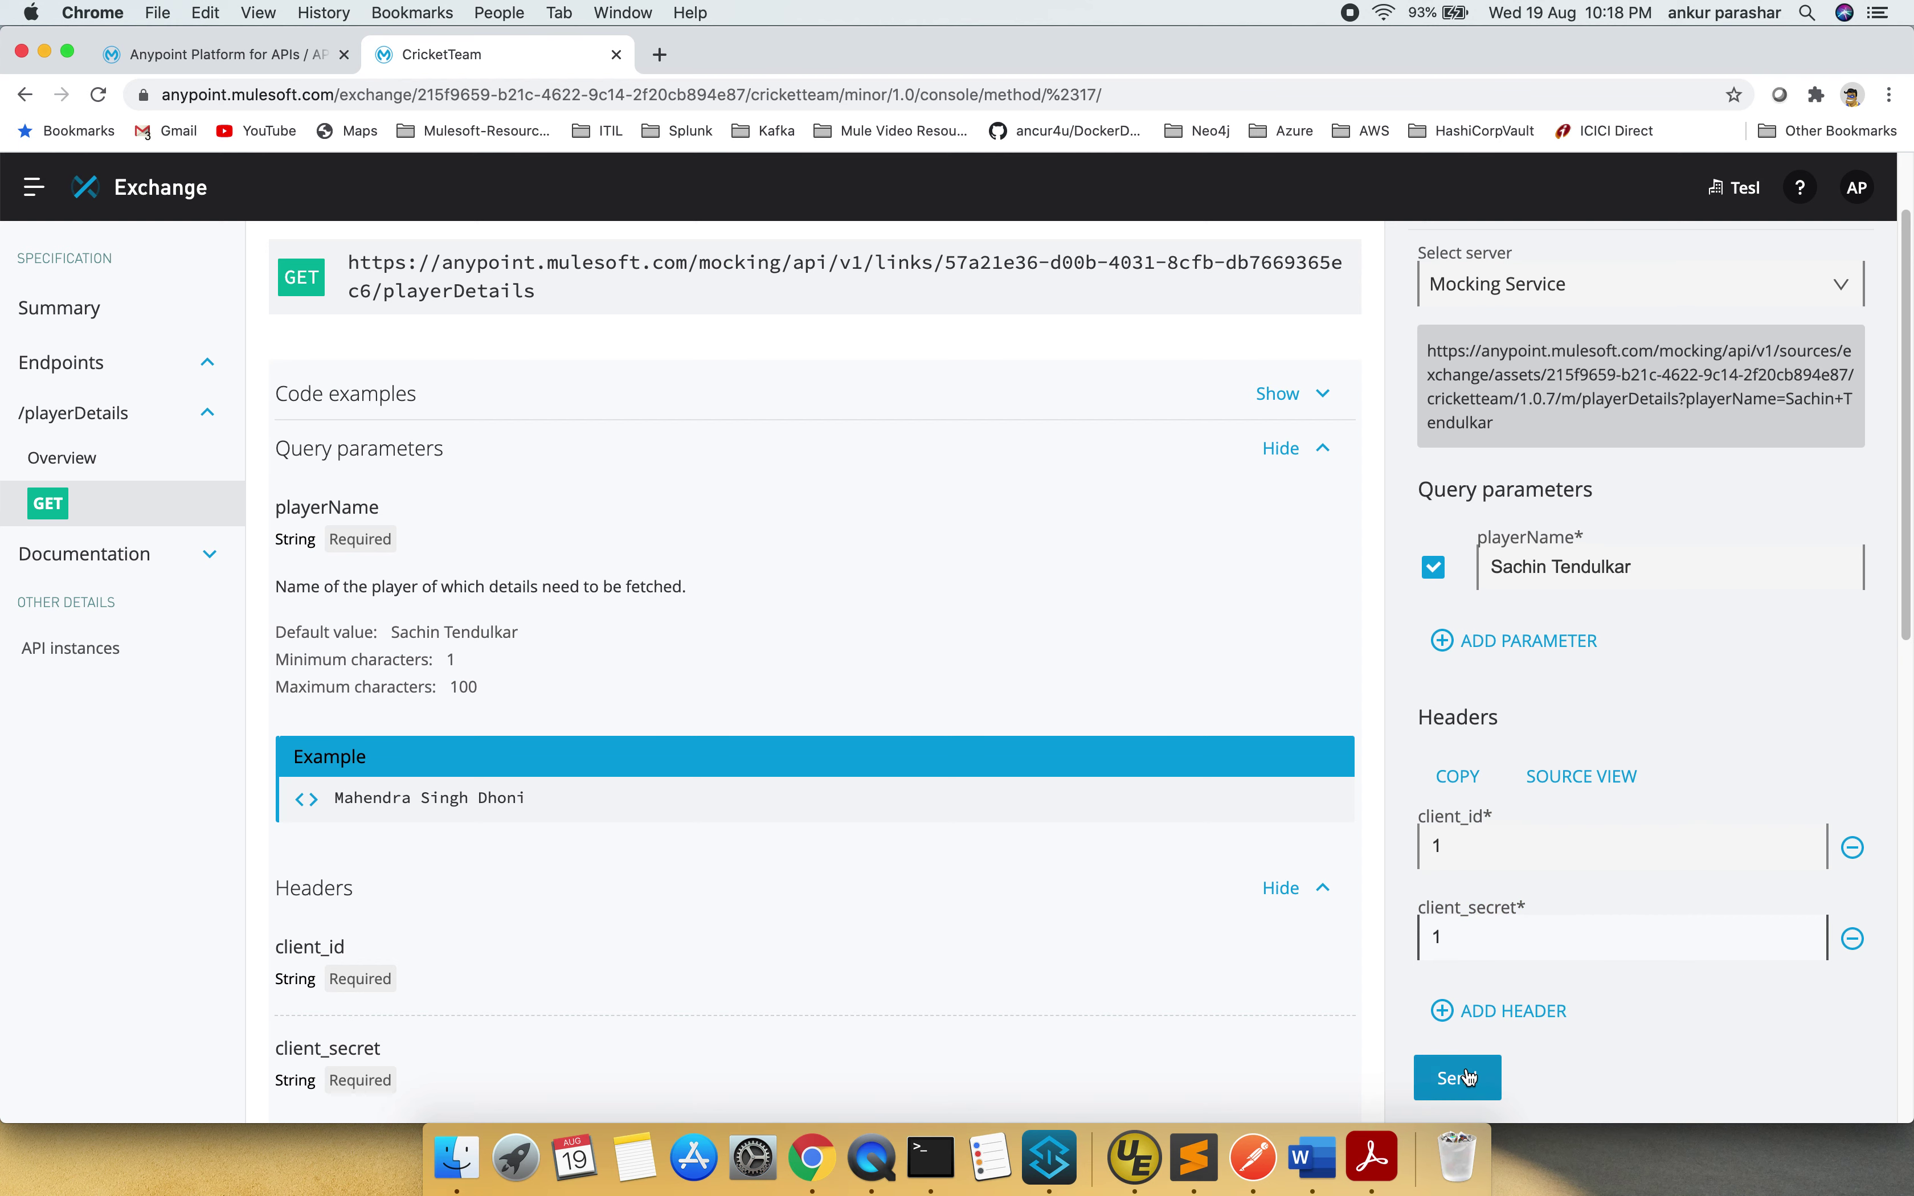
click(1467, 1078)
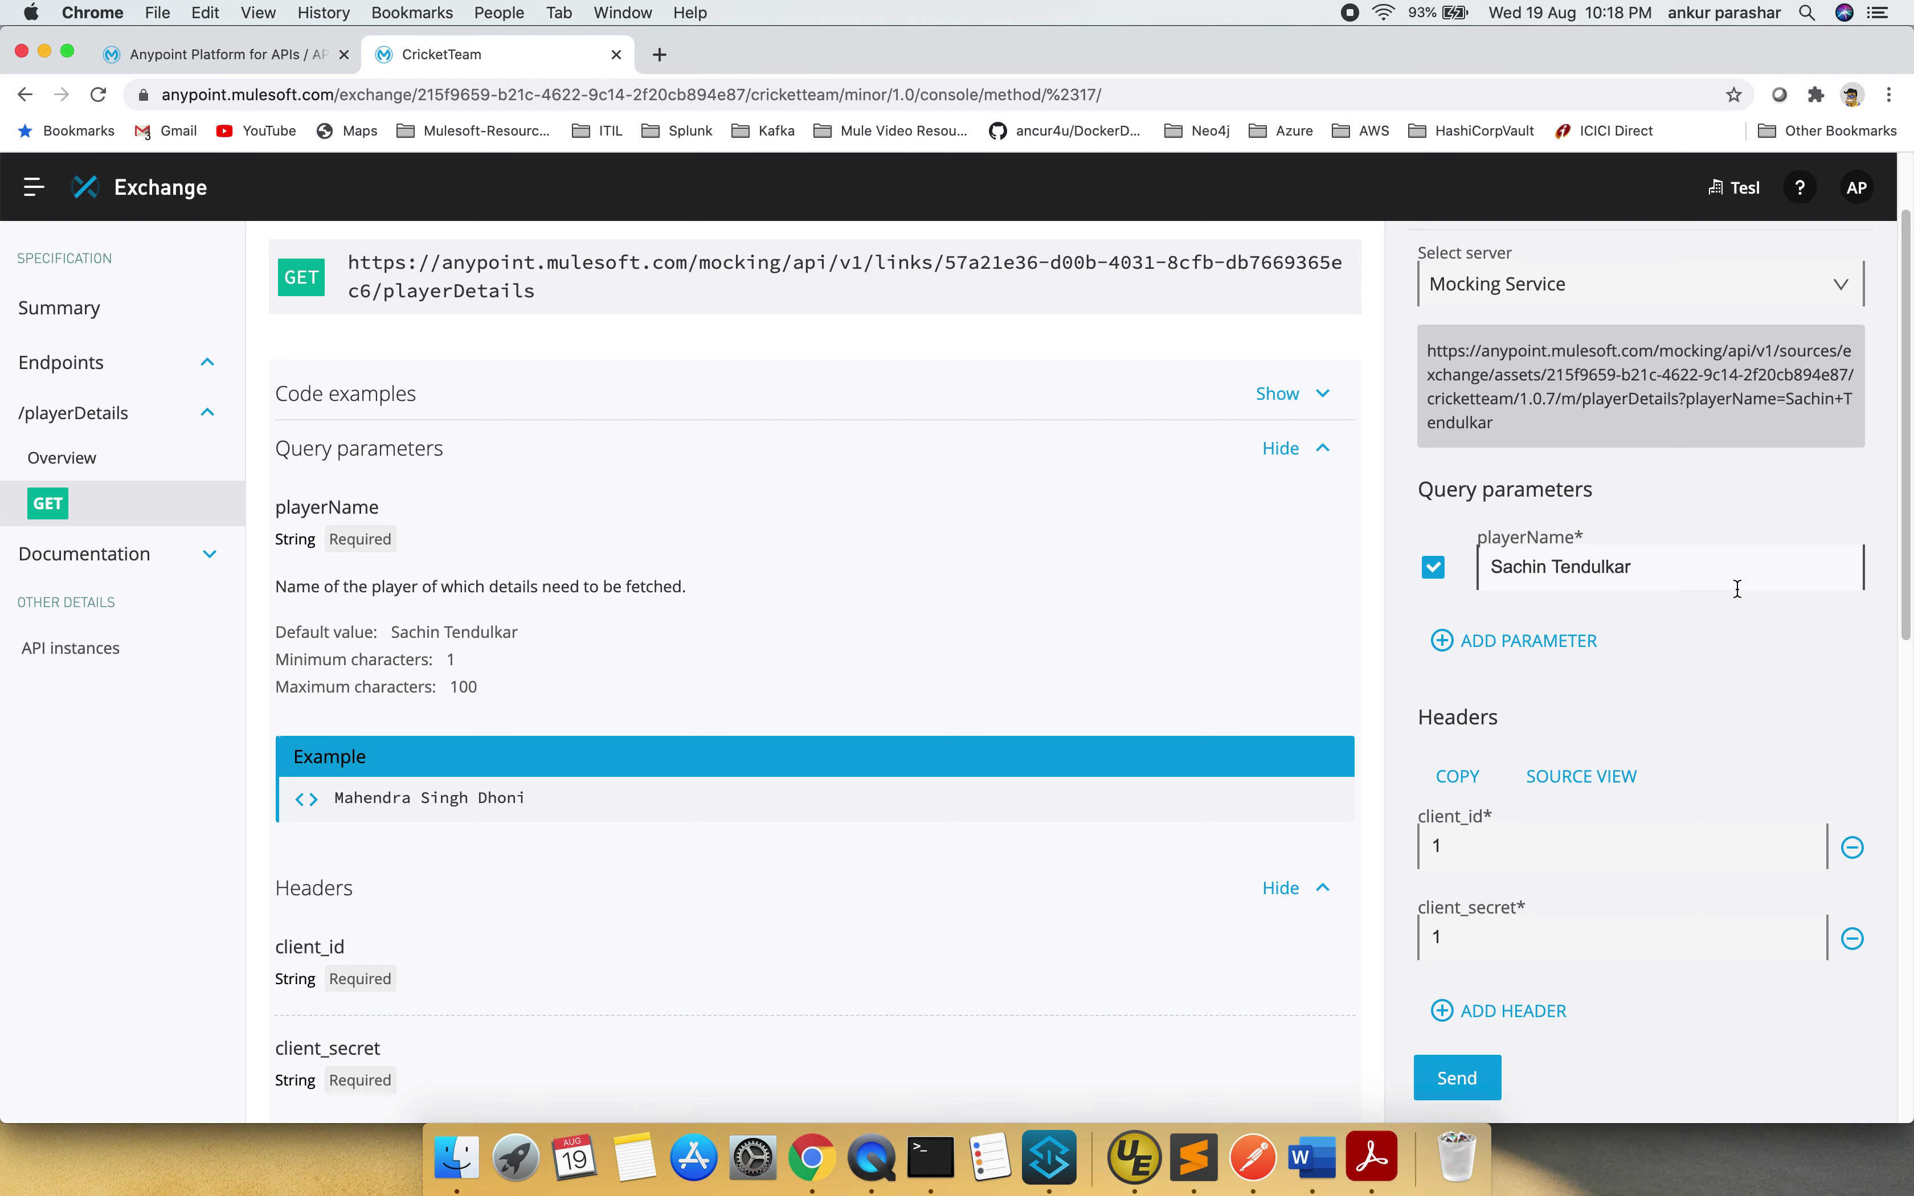
scroll(1737, 588, down, 3)
scroll(1737, 598, down, 4)
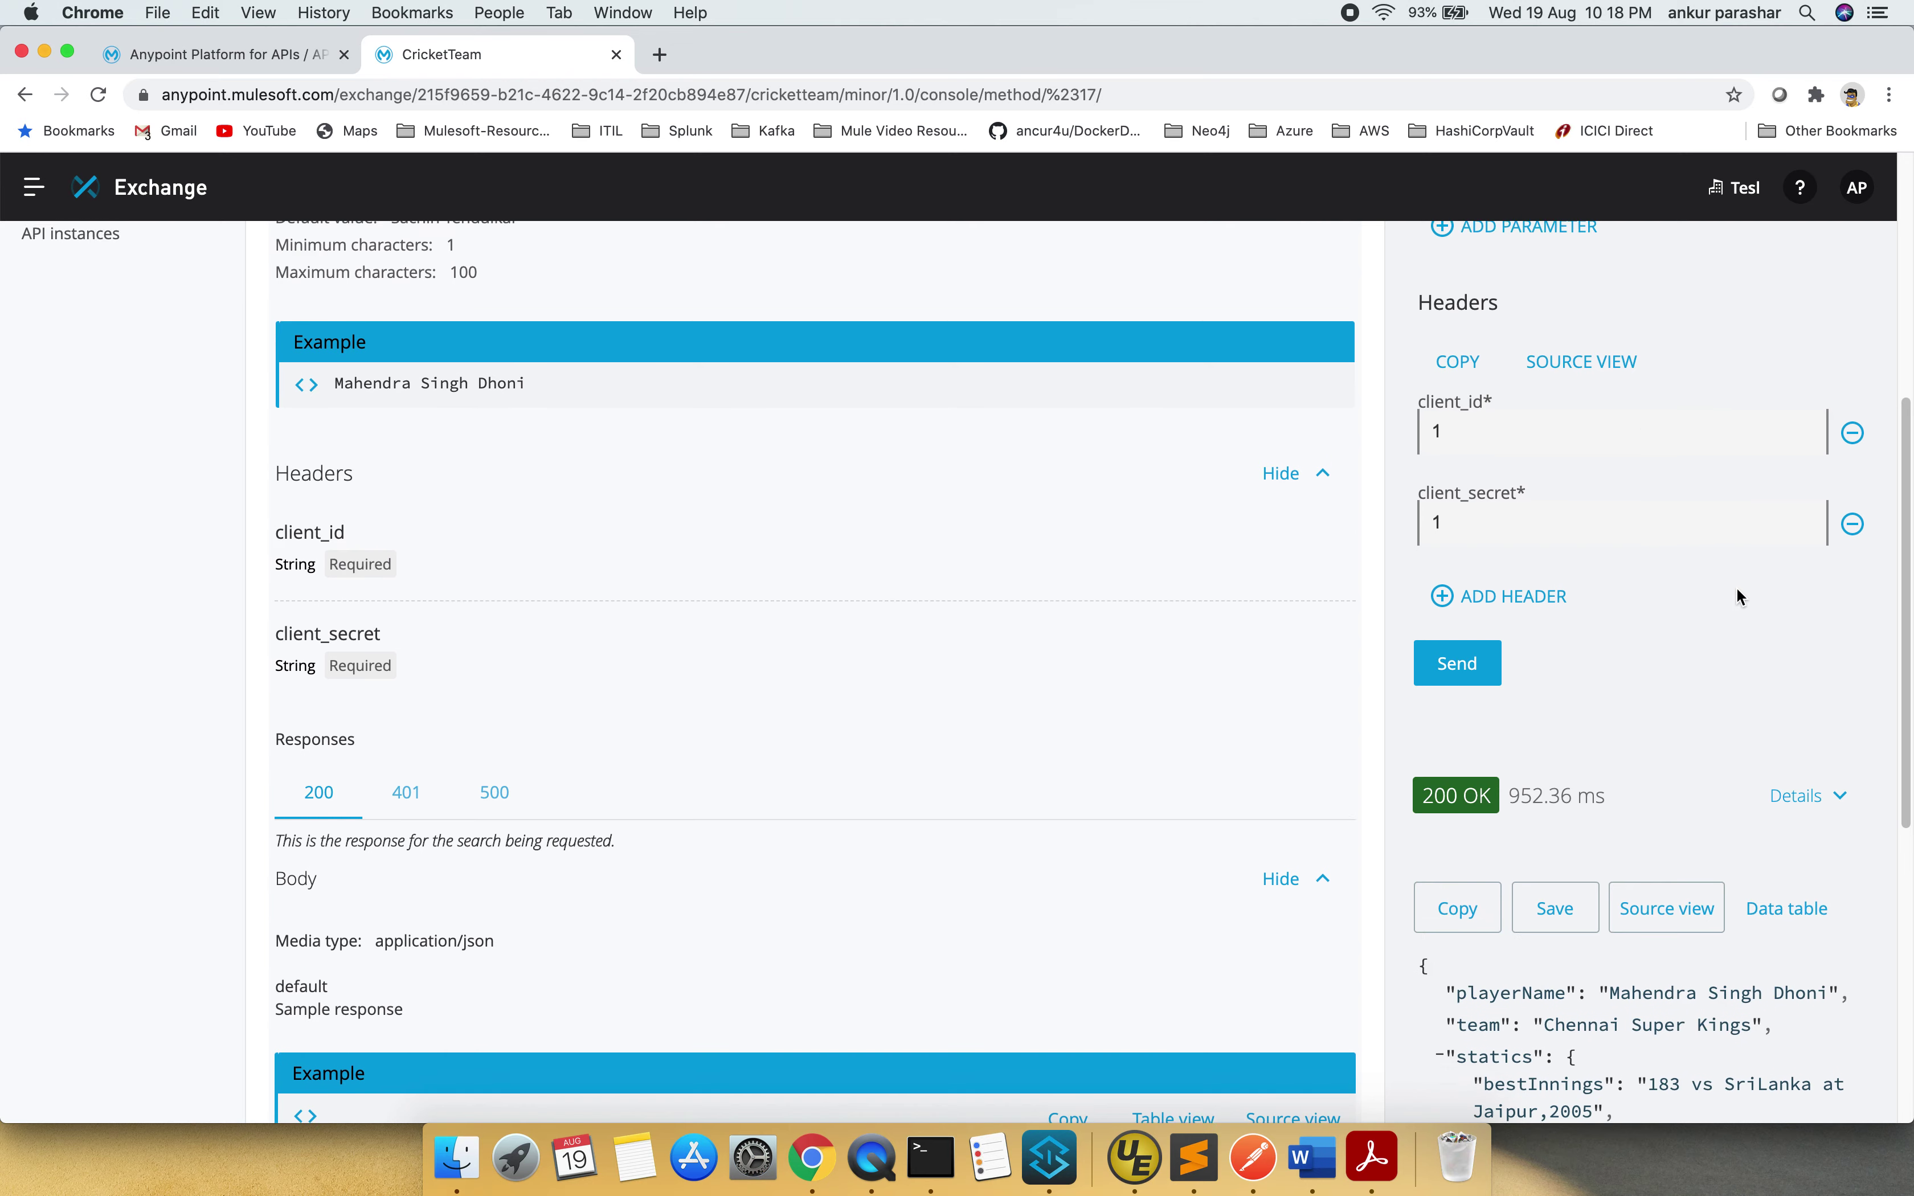
scroll(1737, 597, up, 8)
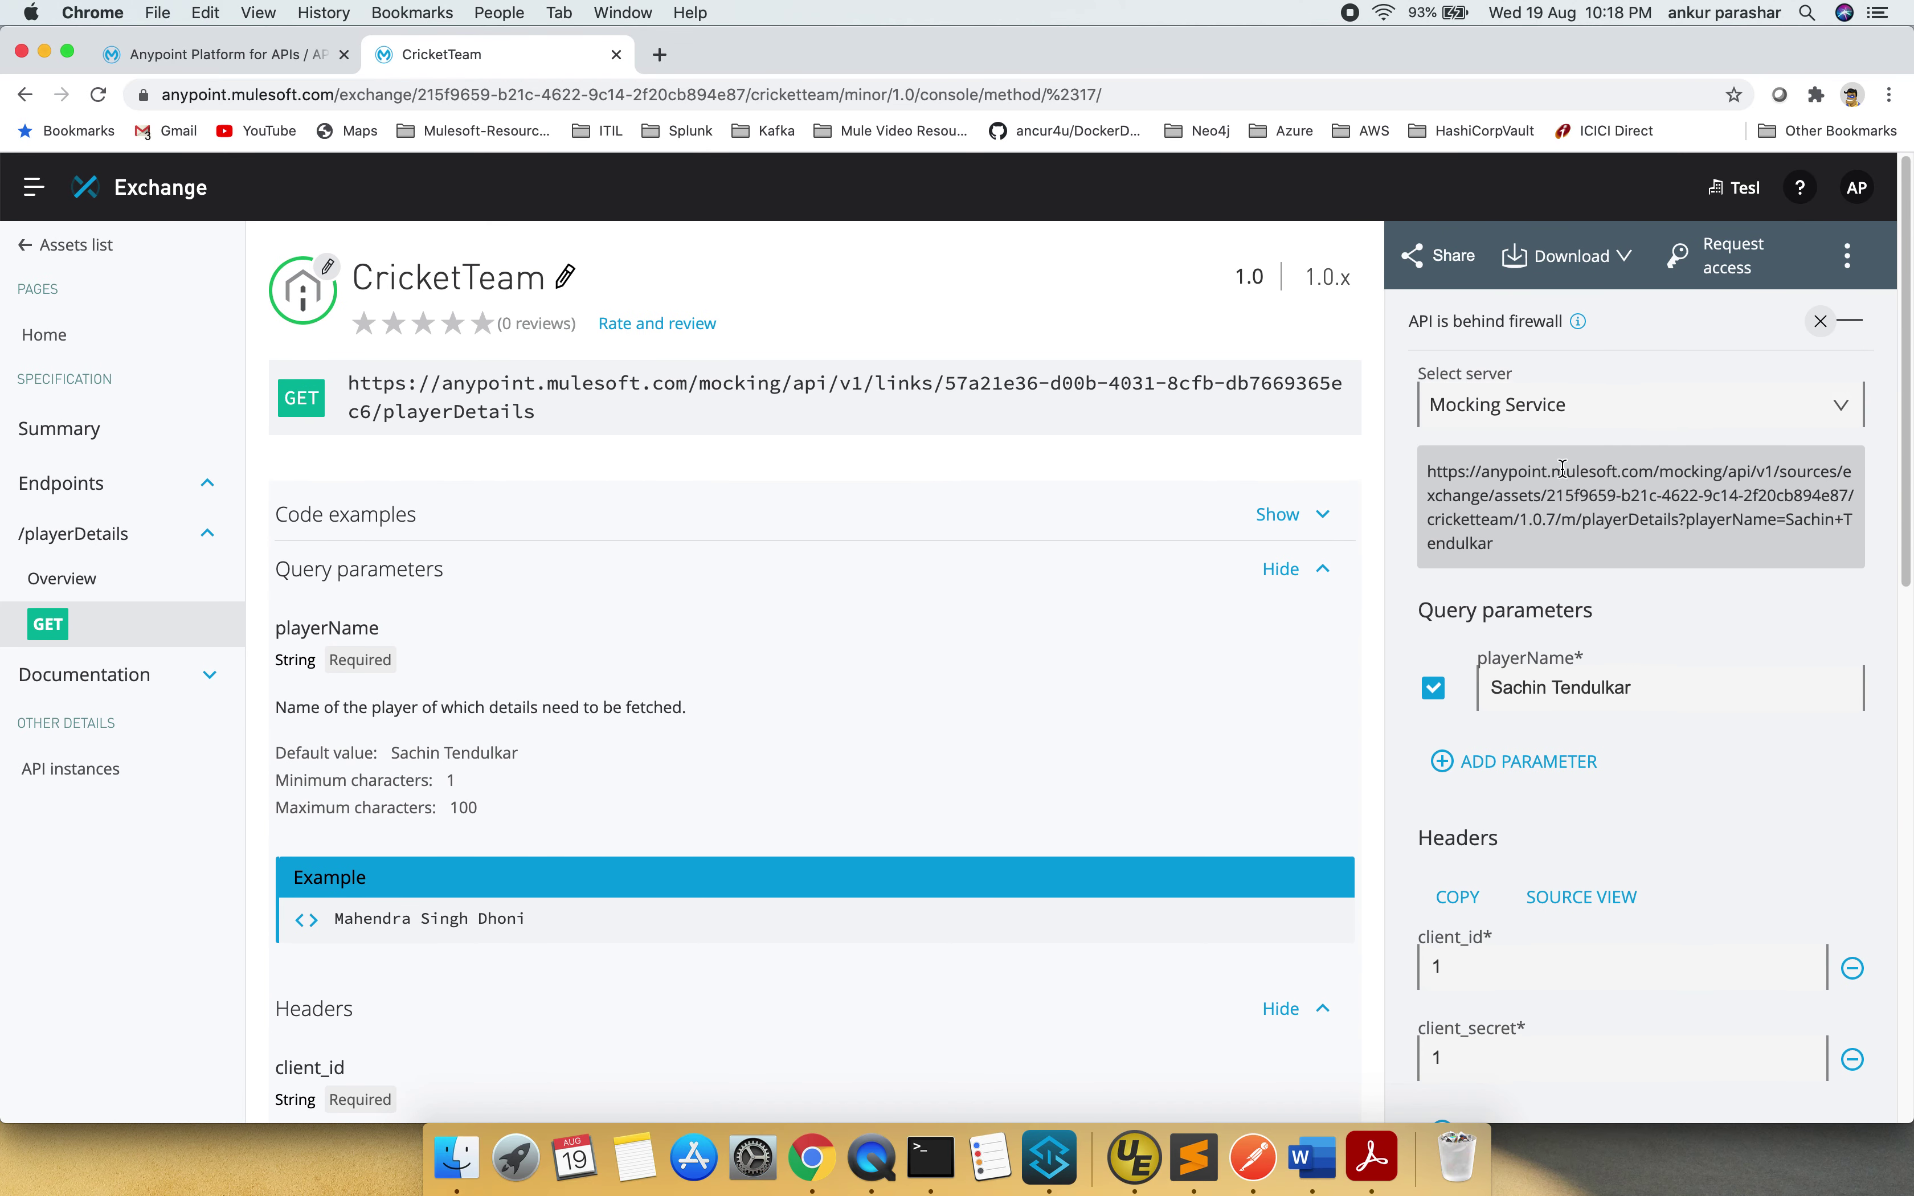
- Back in API Manager, change the API instance label to the suggested CricketTeam-app-ClientID Enforced-BasicAuthentication
click(297, 60)
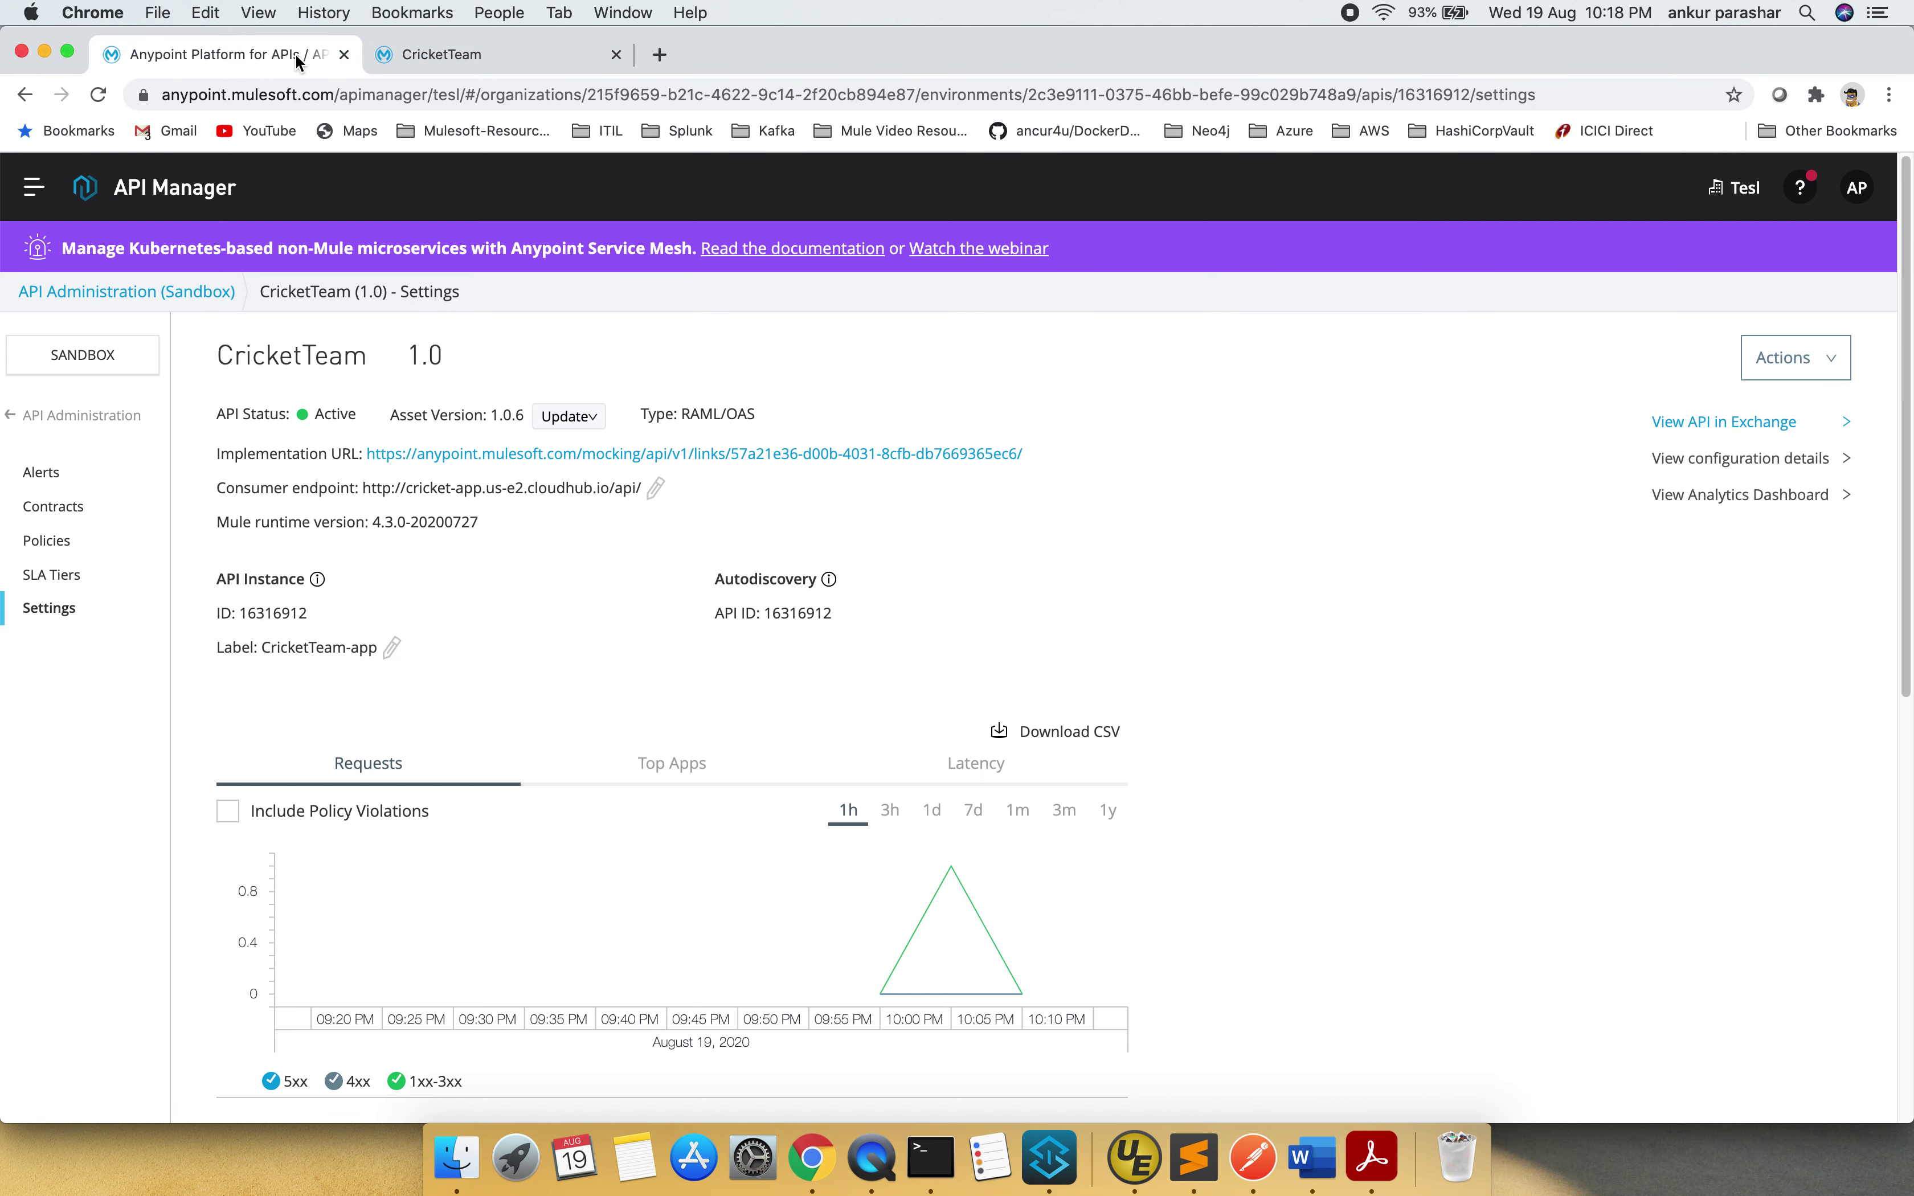
click(391, 649)
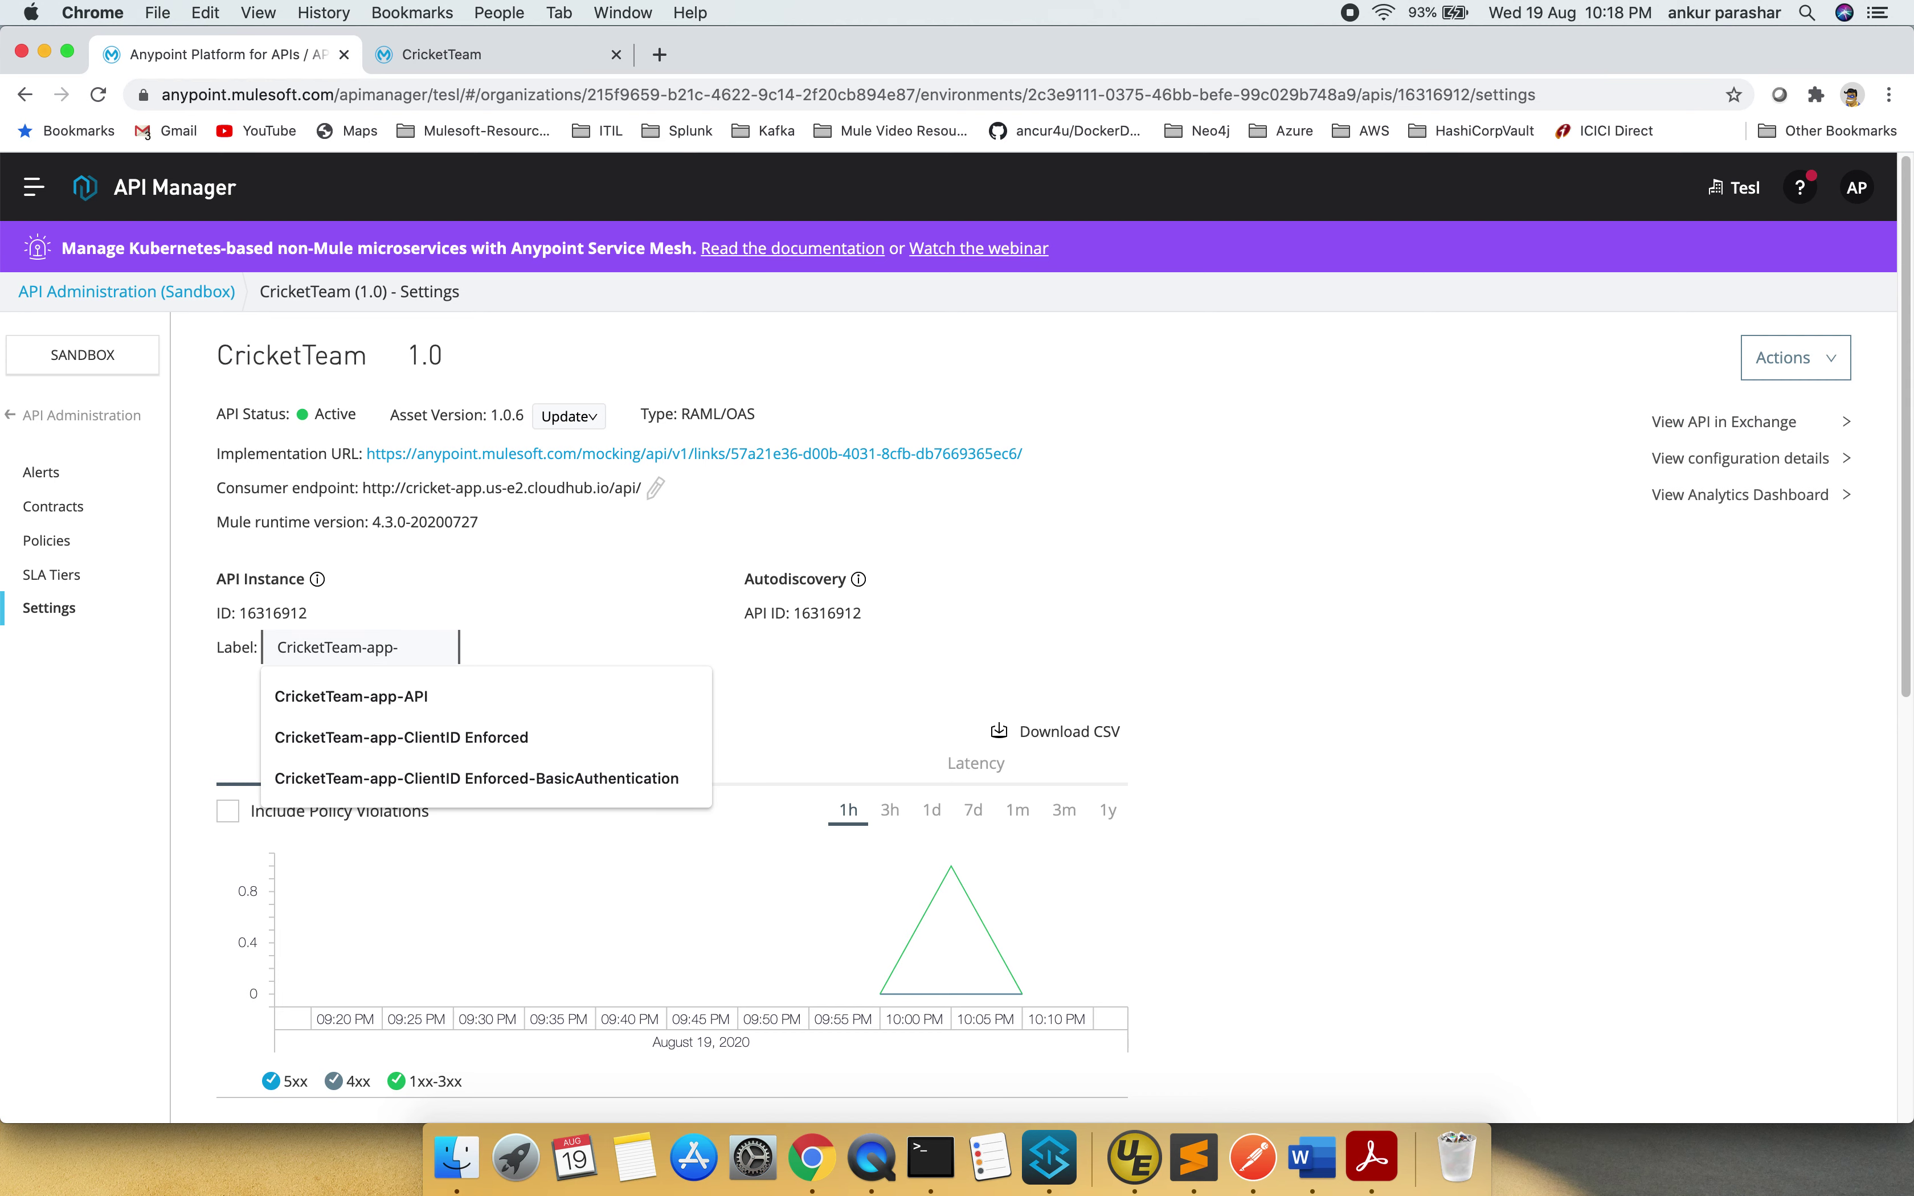
key(Down)
key(Down)
key(Down)
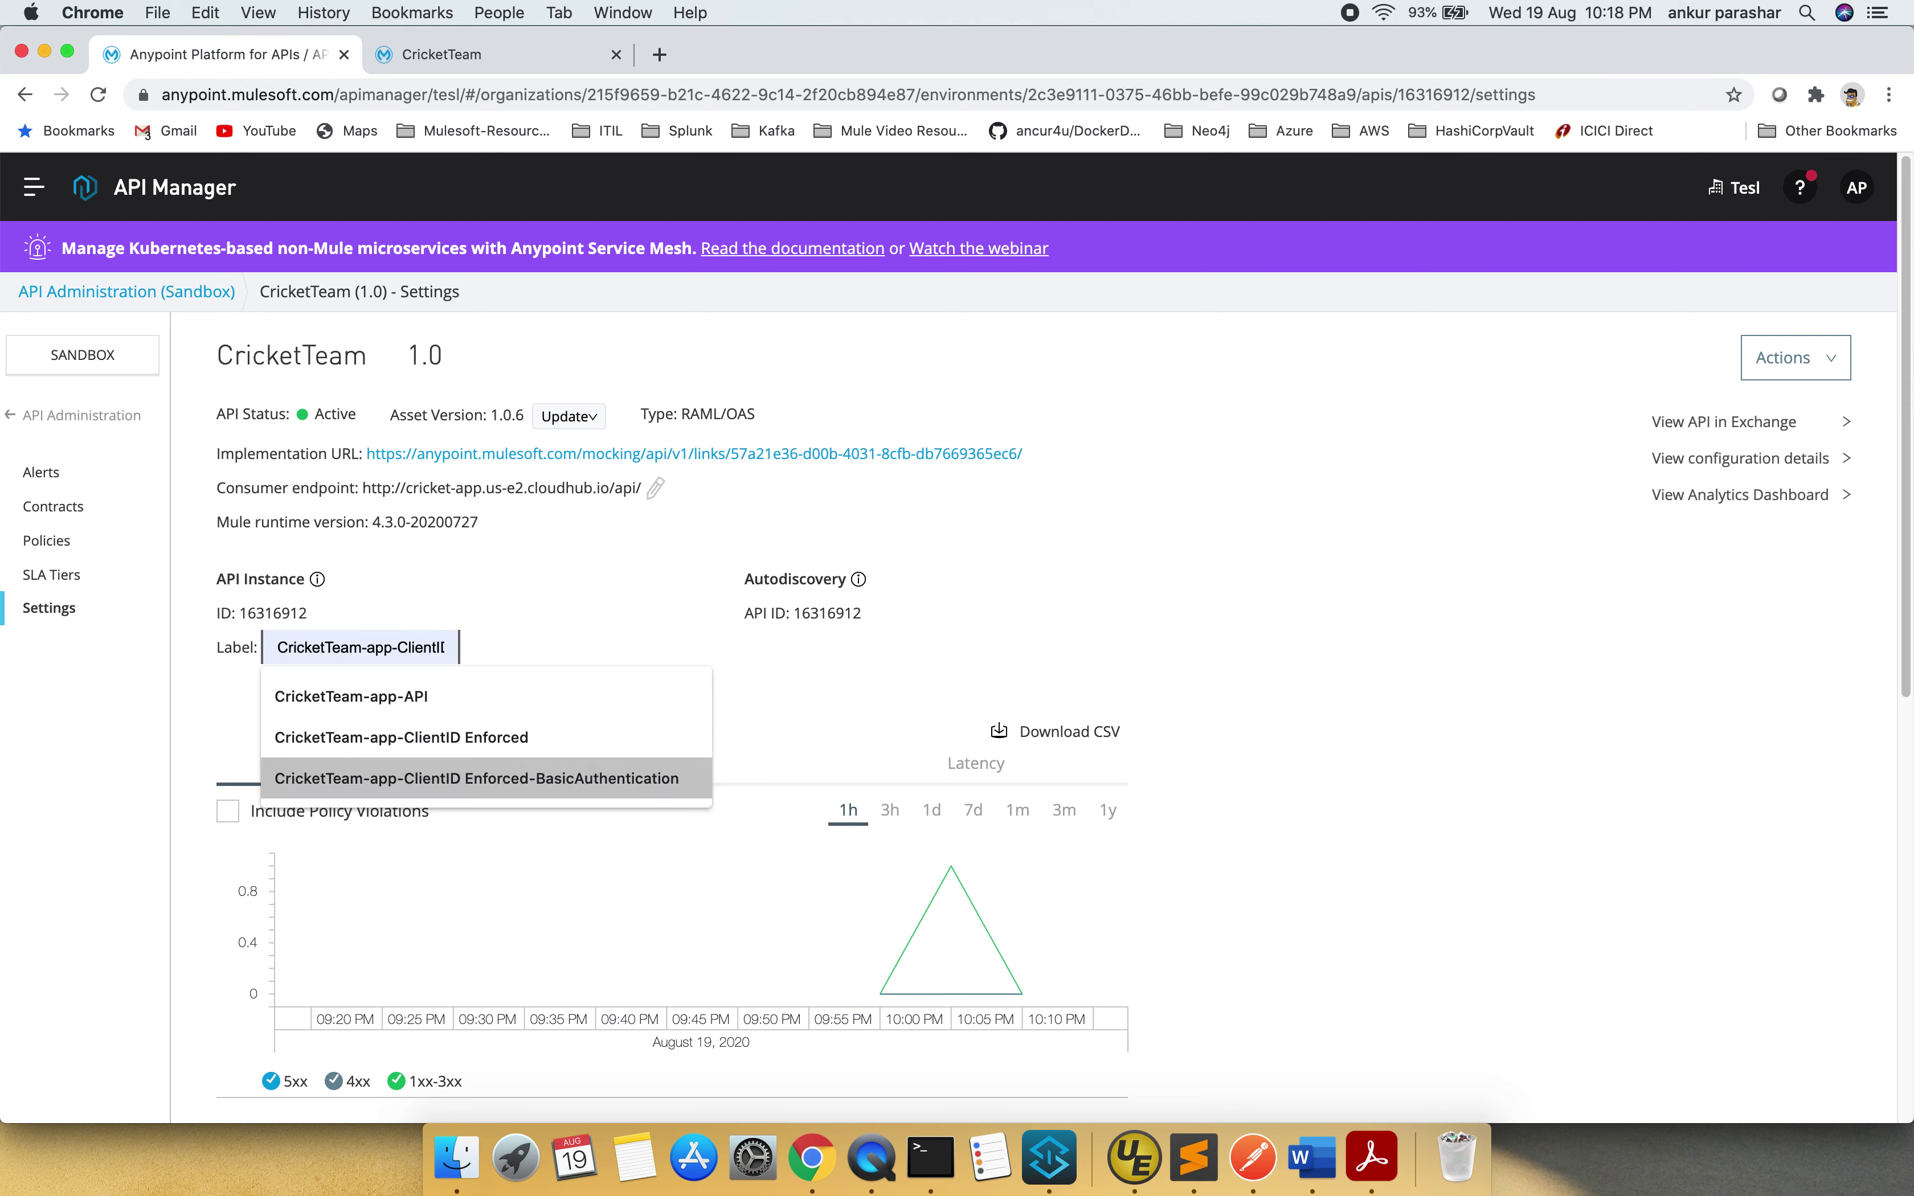
key(Return)
click(393, 641)
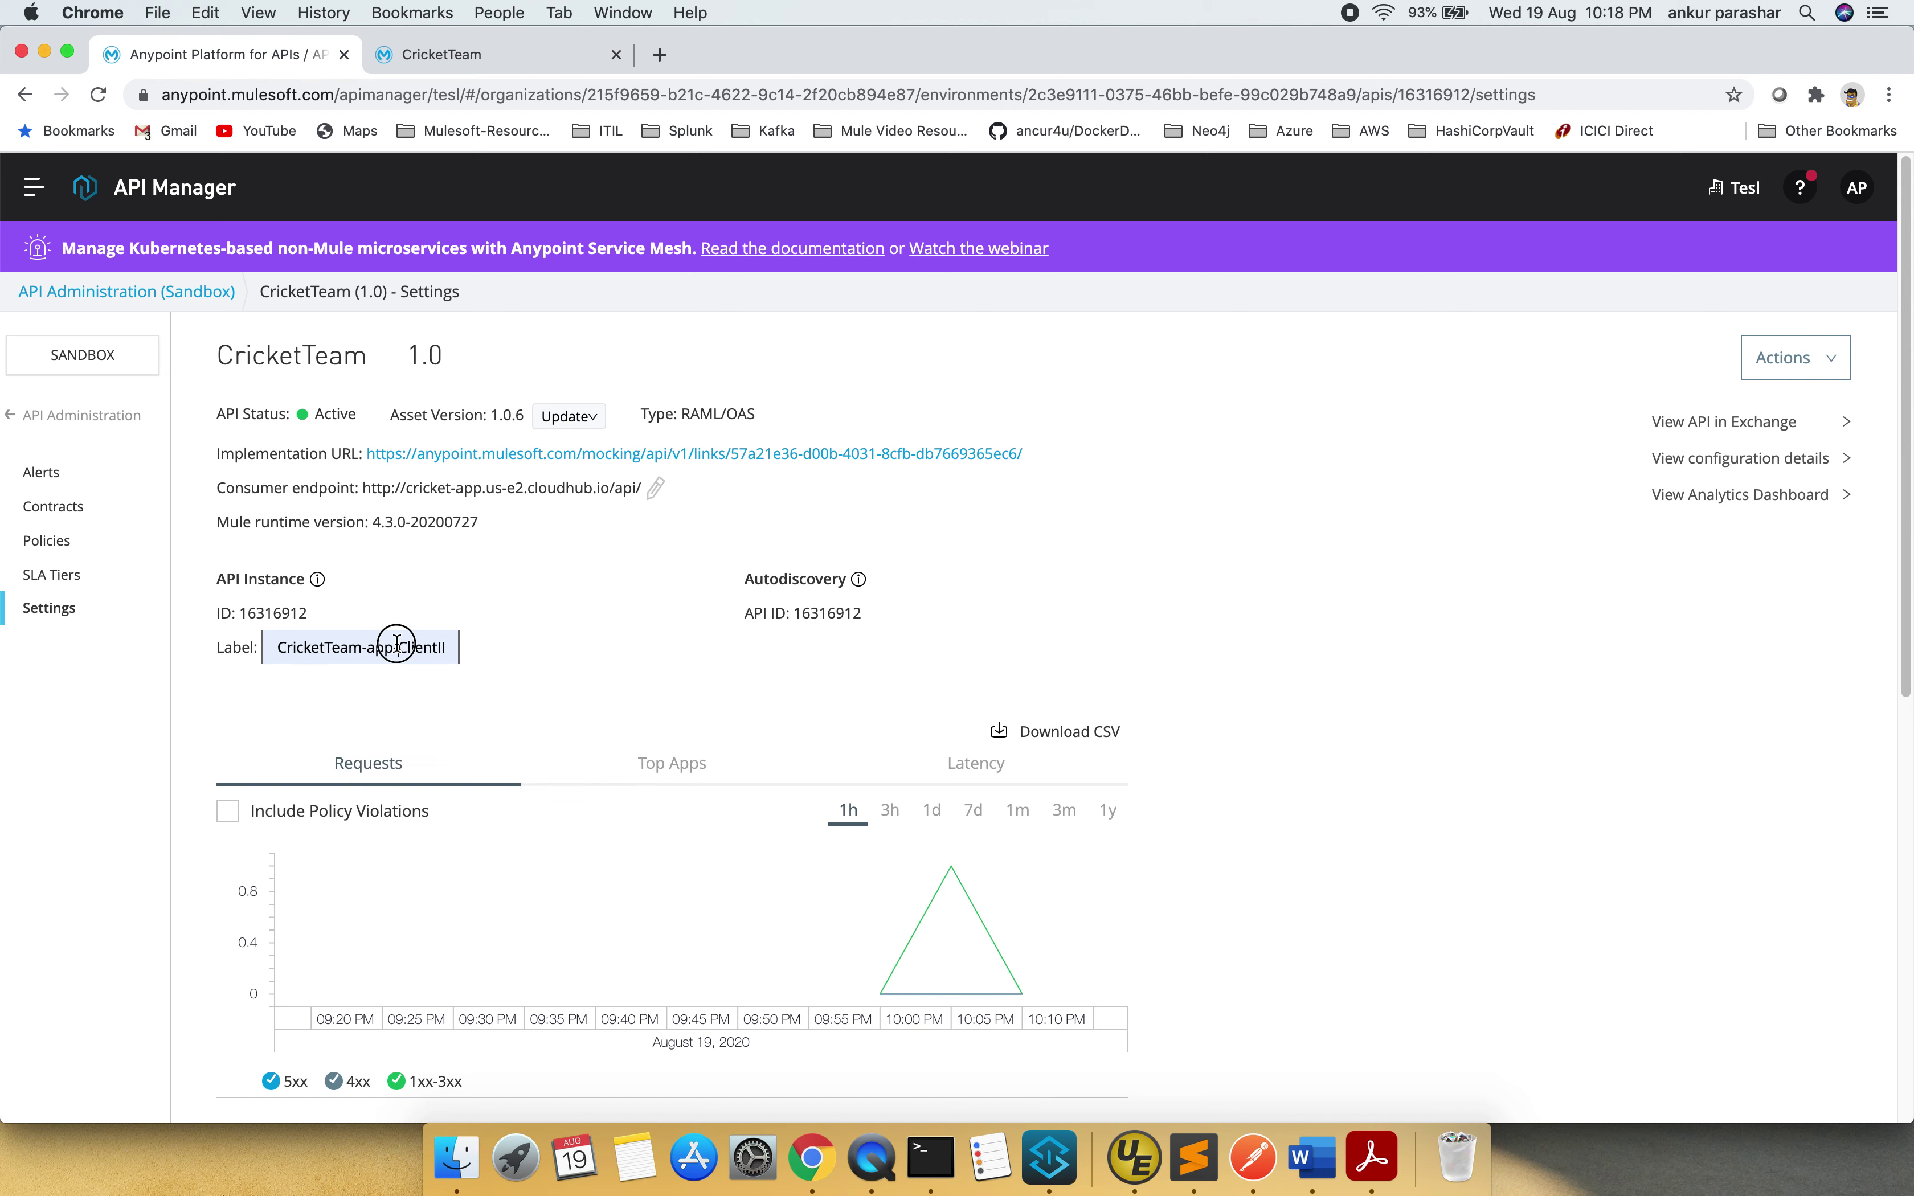
- Insert HTTP before BasicAuthentication in the instance label, shorten the label's ending, and save it
click(409, 643)
key(Right)
key(Right)
key(Right)
key(Right)
key(Right)
key(Right)
key(Right)
key(Right)
key(Right)
key(Right)
key(Right)
key(Right)
key(Right)
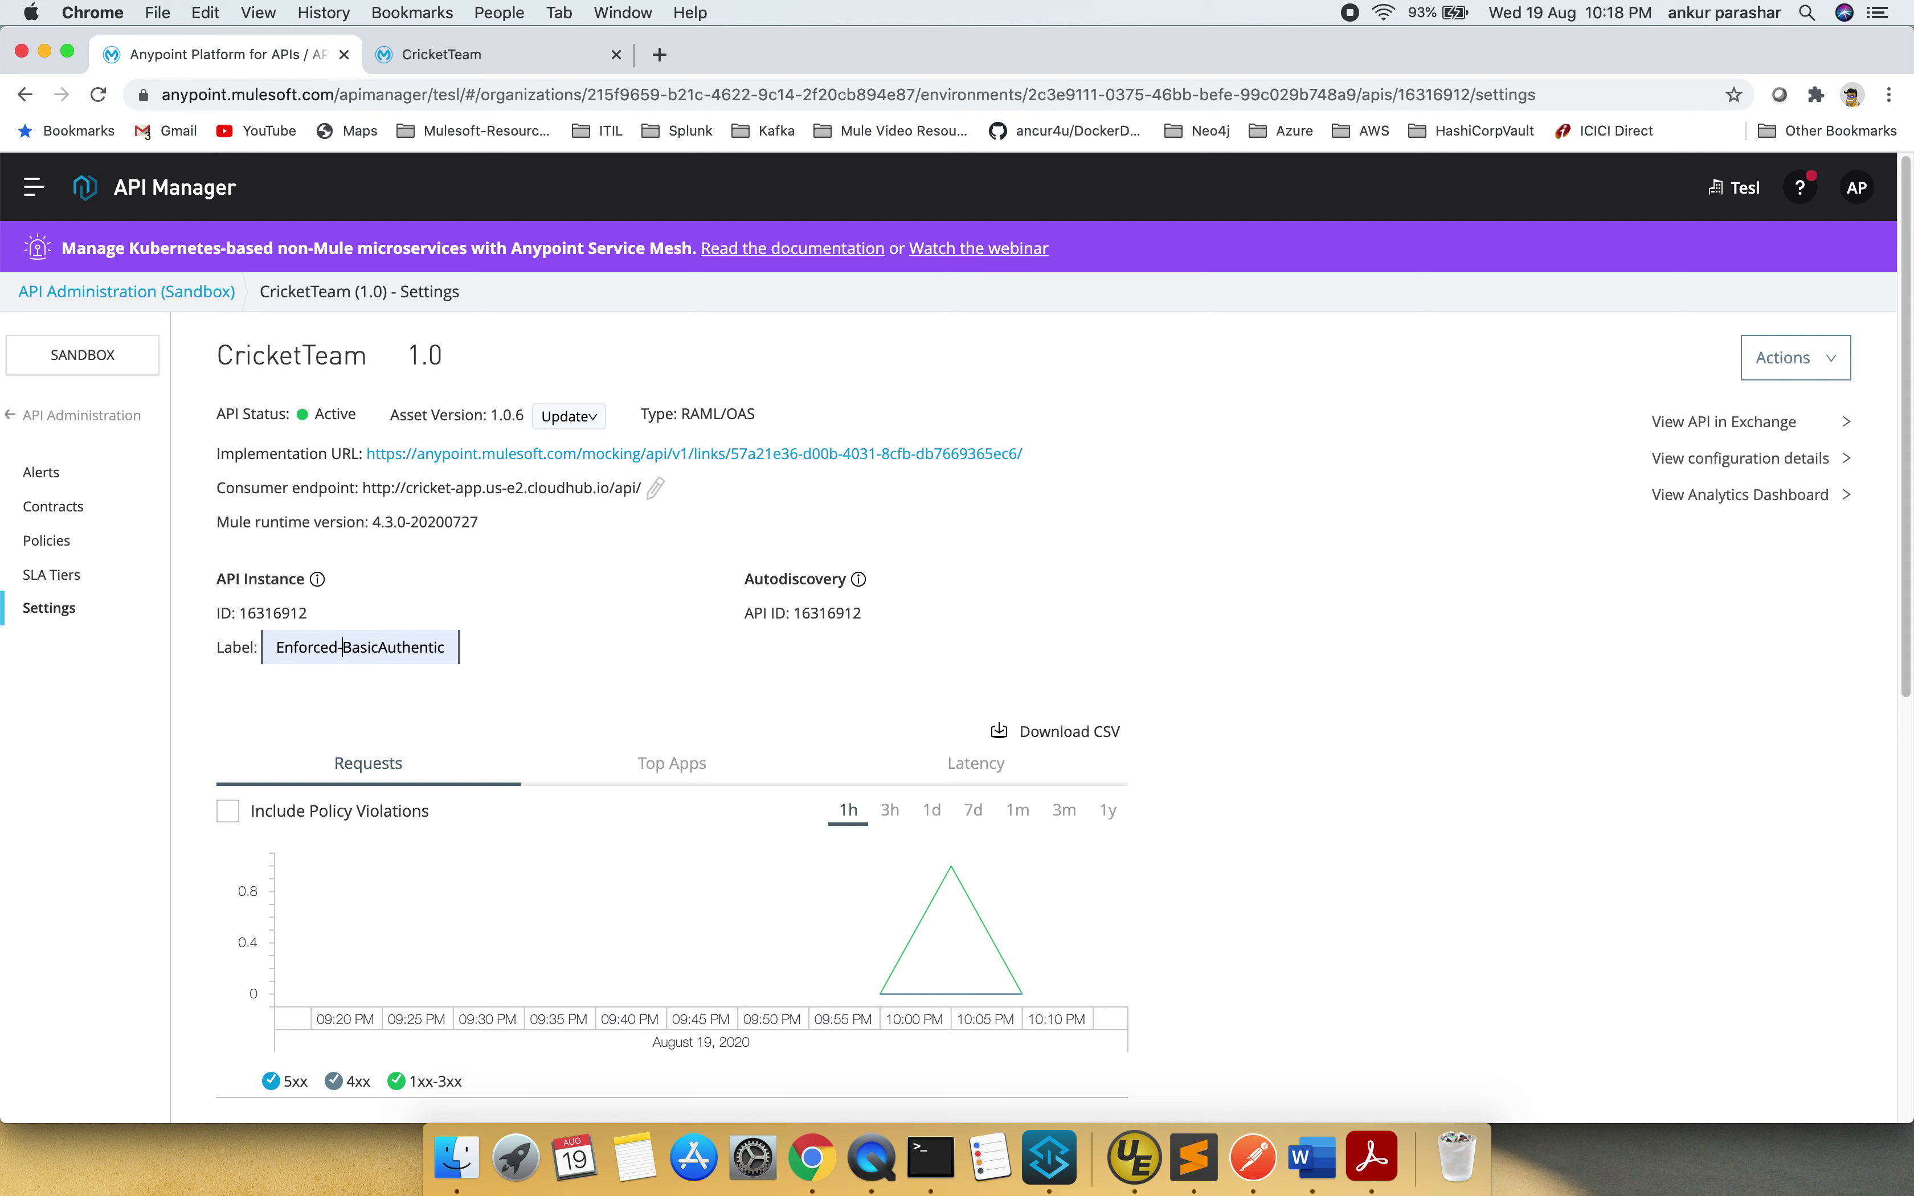
text(HTTP)
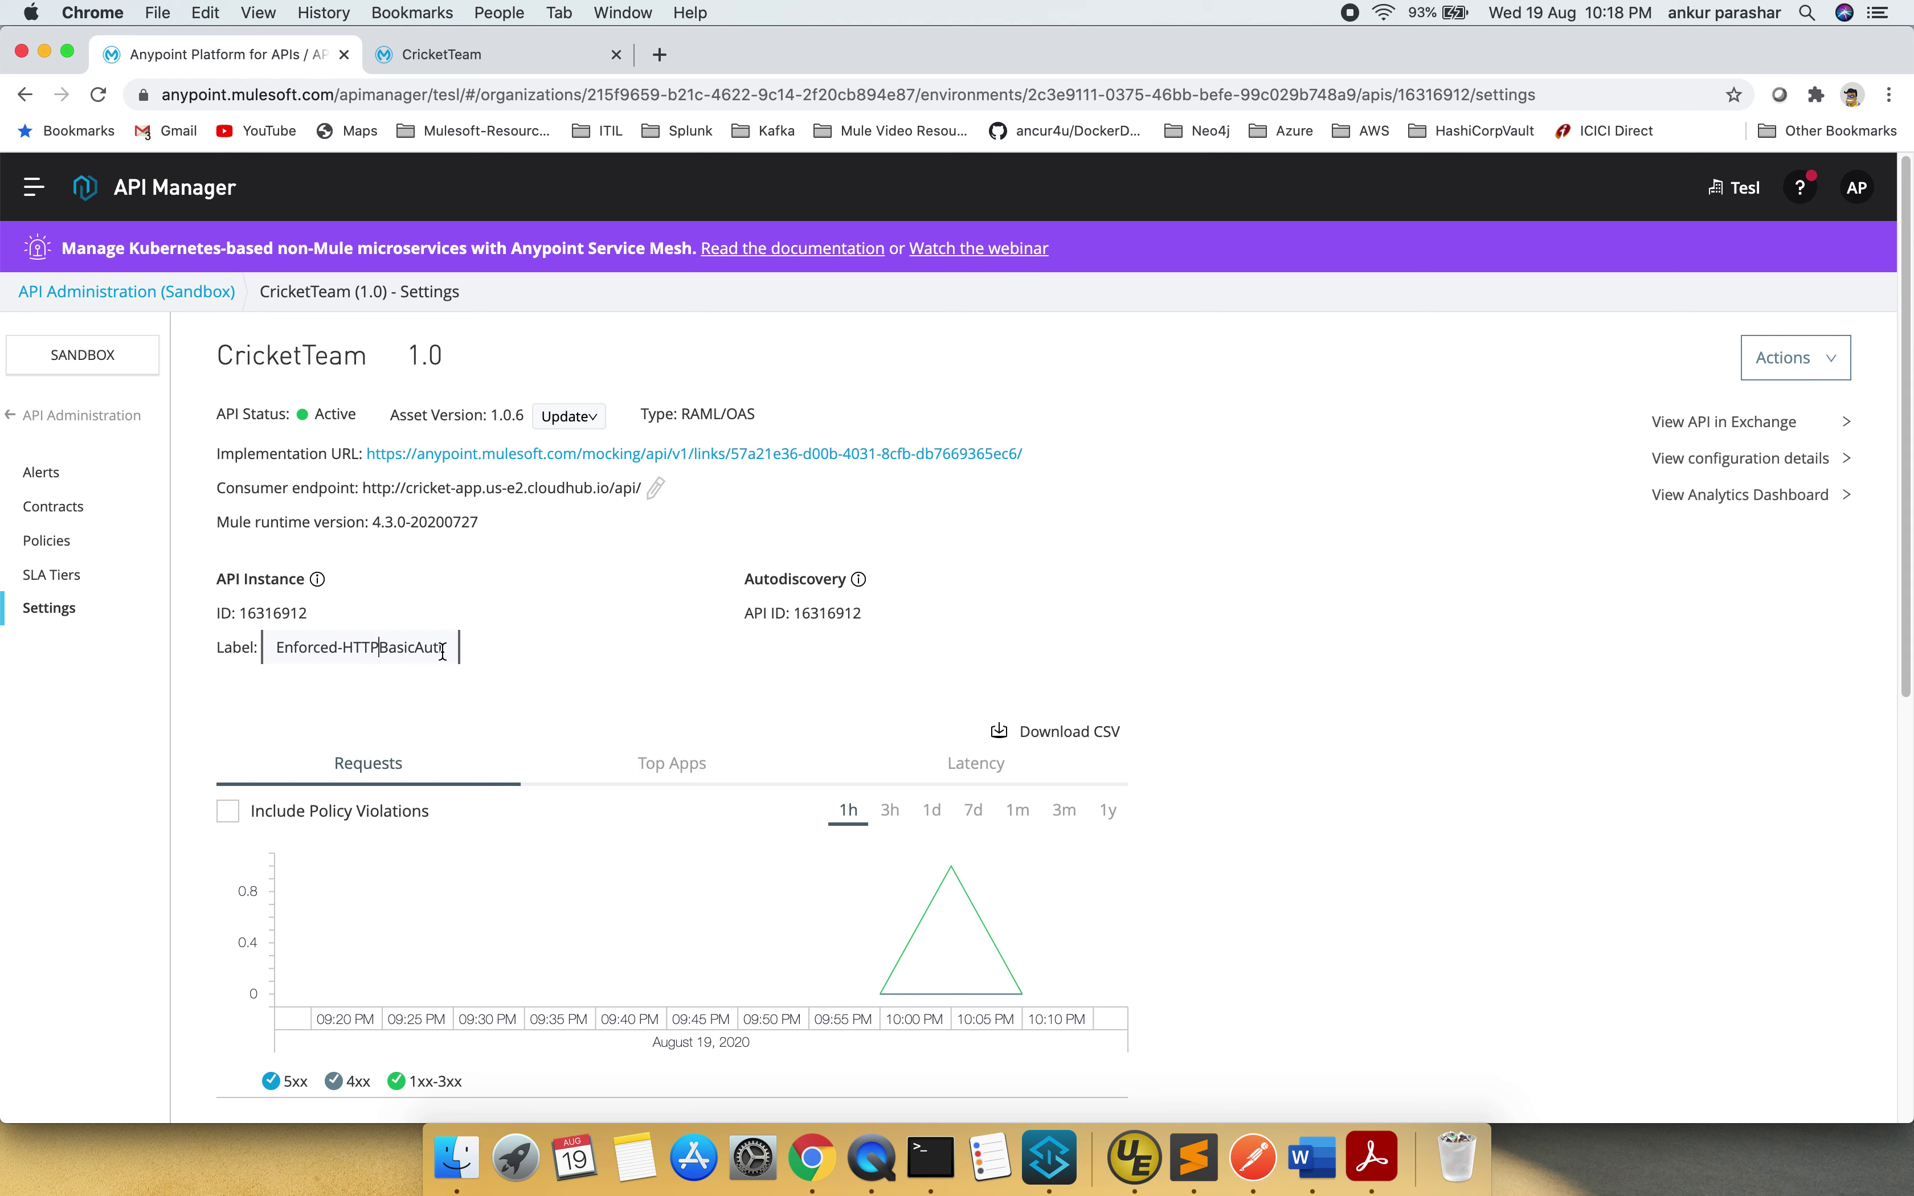
key(Right)
key(BackSpace)
key(BackSpace)
key(BackSpace)
key(BackSpace)
key(BackSpace)
key(BackSpace)
key(BackSpace)
key(BackSpace)
key(BackSpace)
key(BackSpace)
click(529, 662)
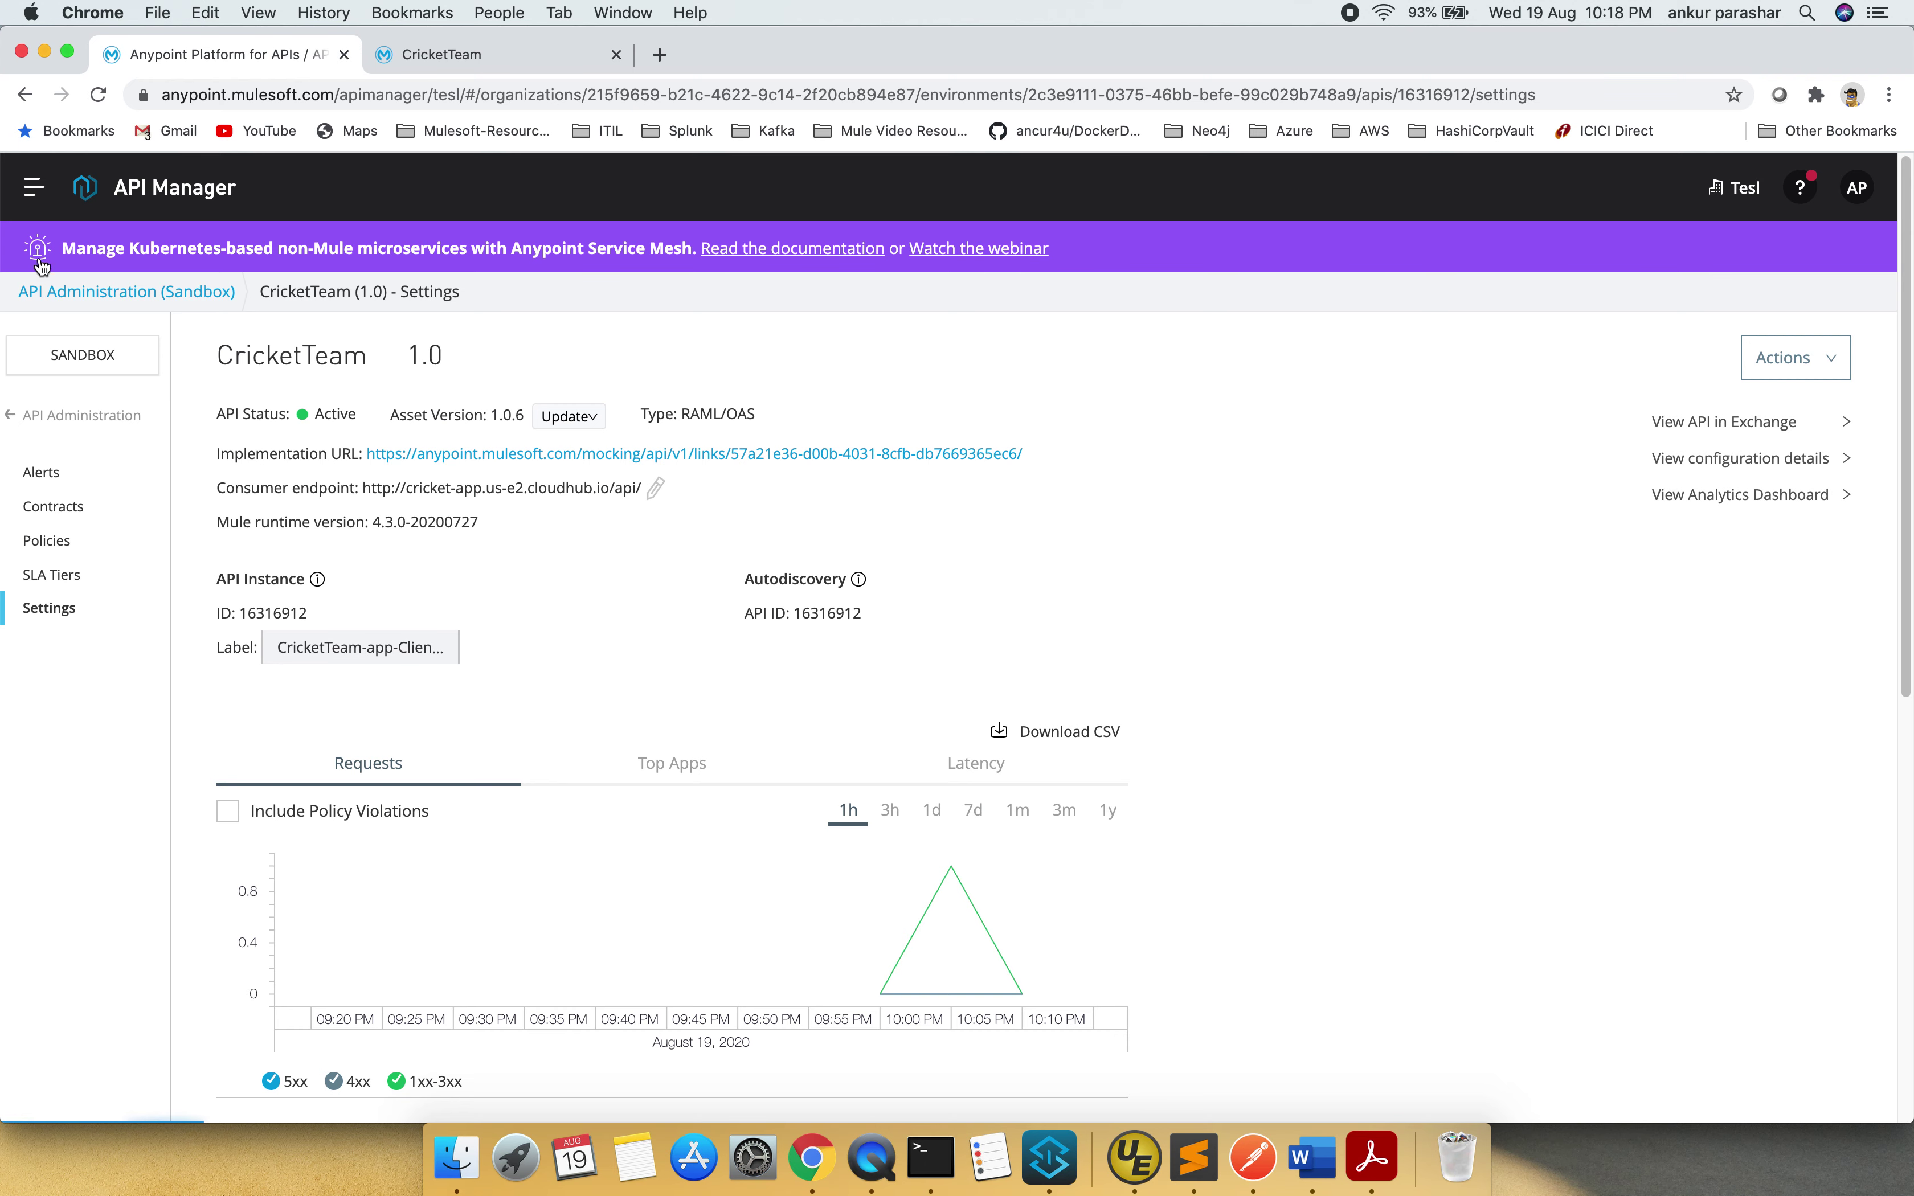
- Reload the CricketTeam page in Exchange and select the Sandbox CricketTeam-app-ClientID Enforced instance as the server for the GET method
click(487, 63)
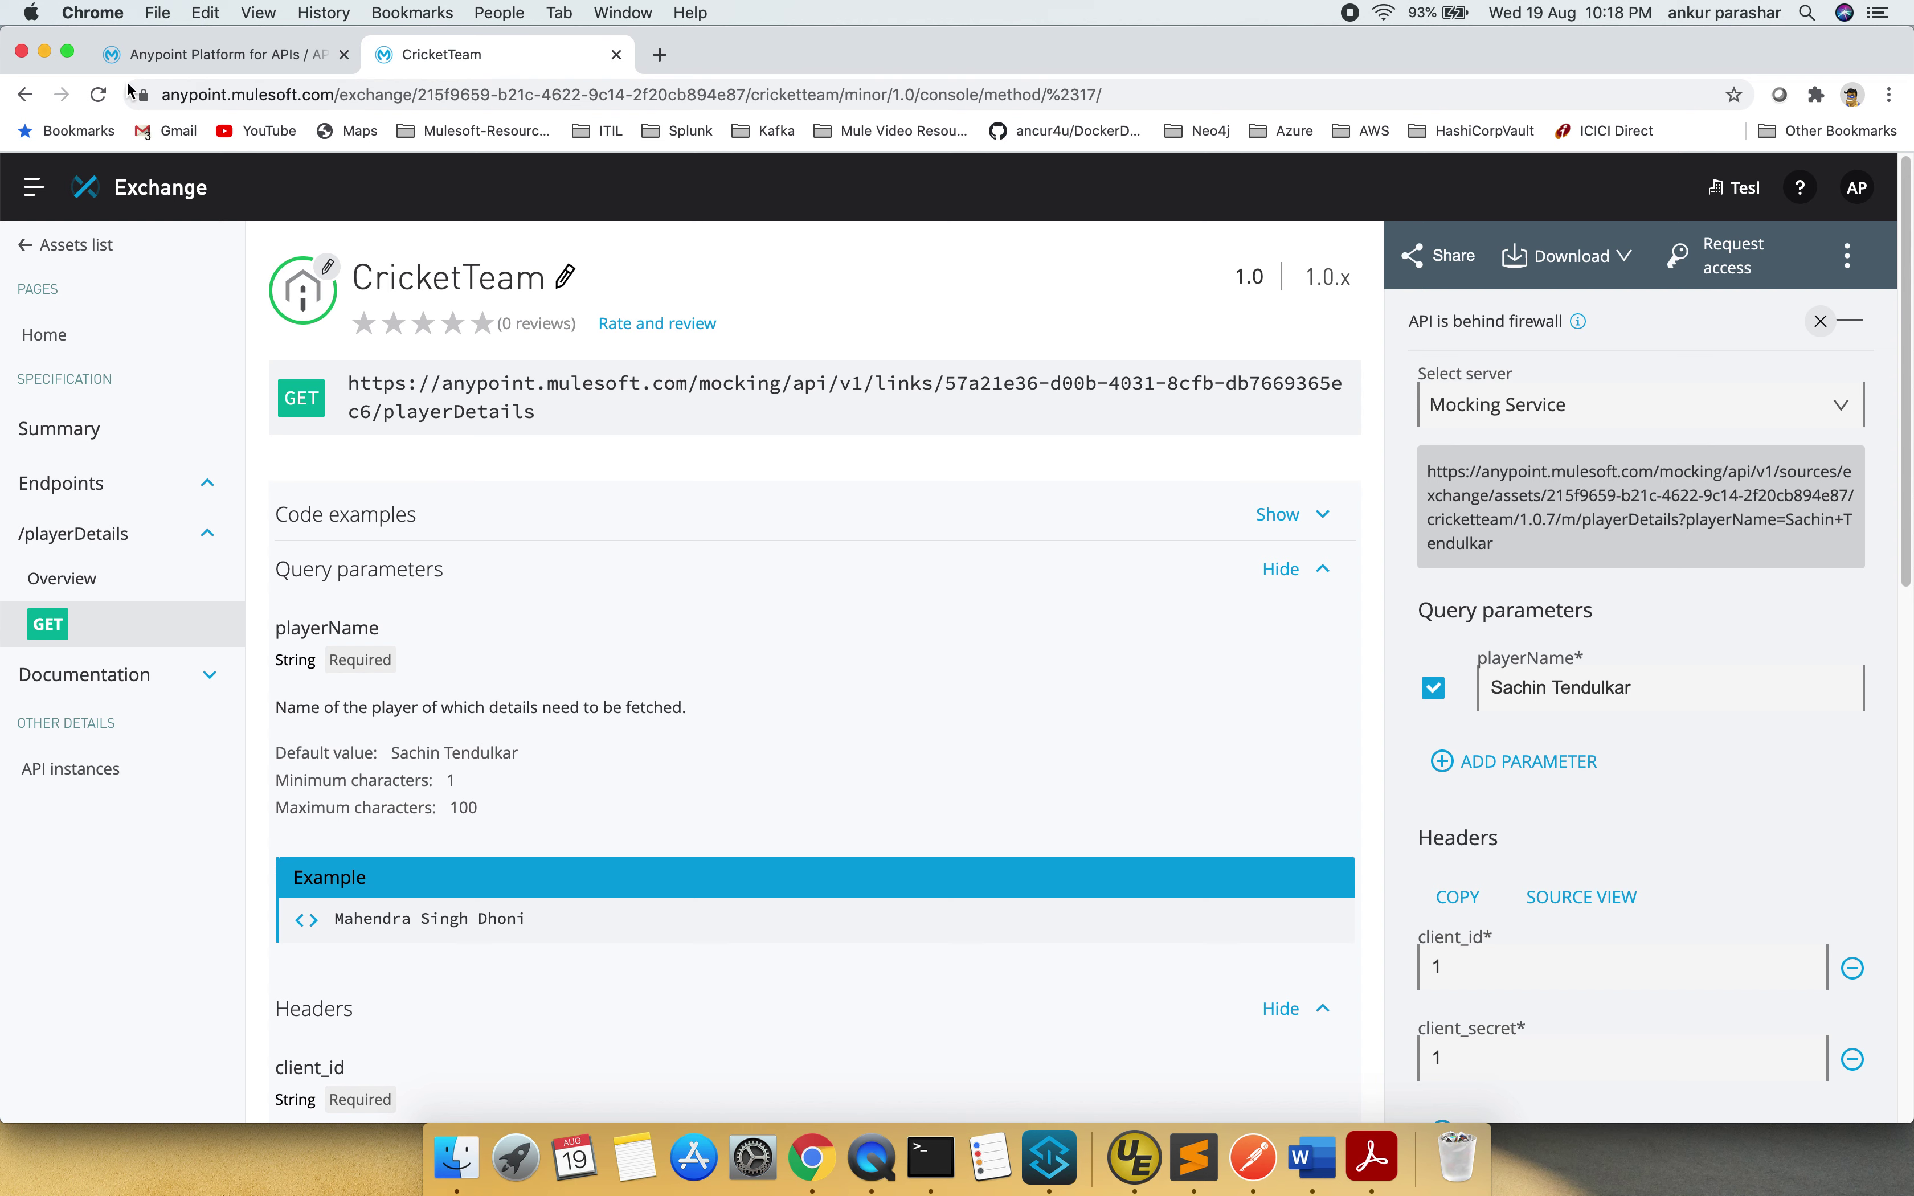
click(100, 96)
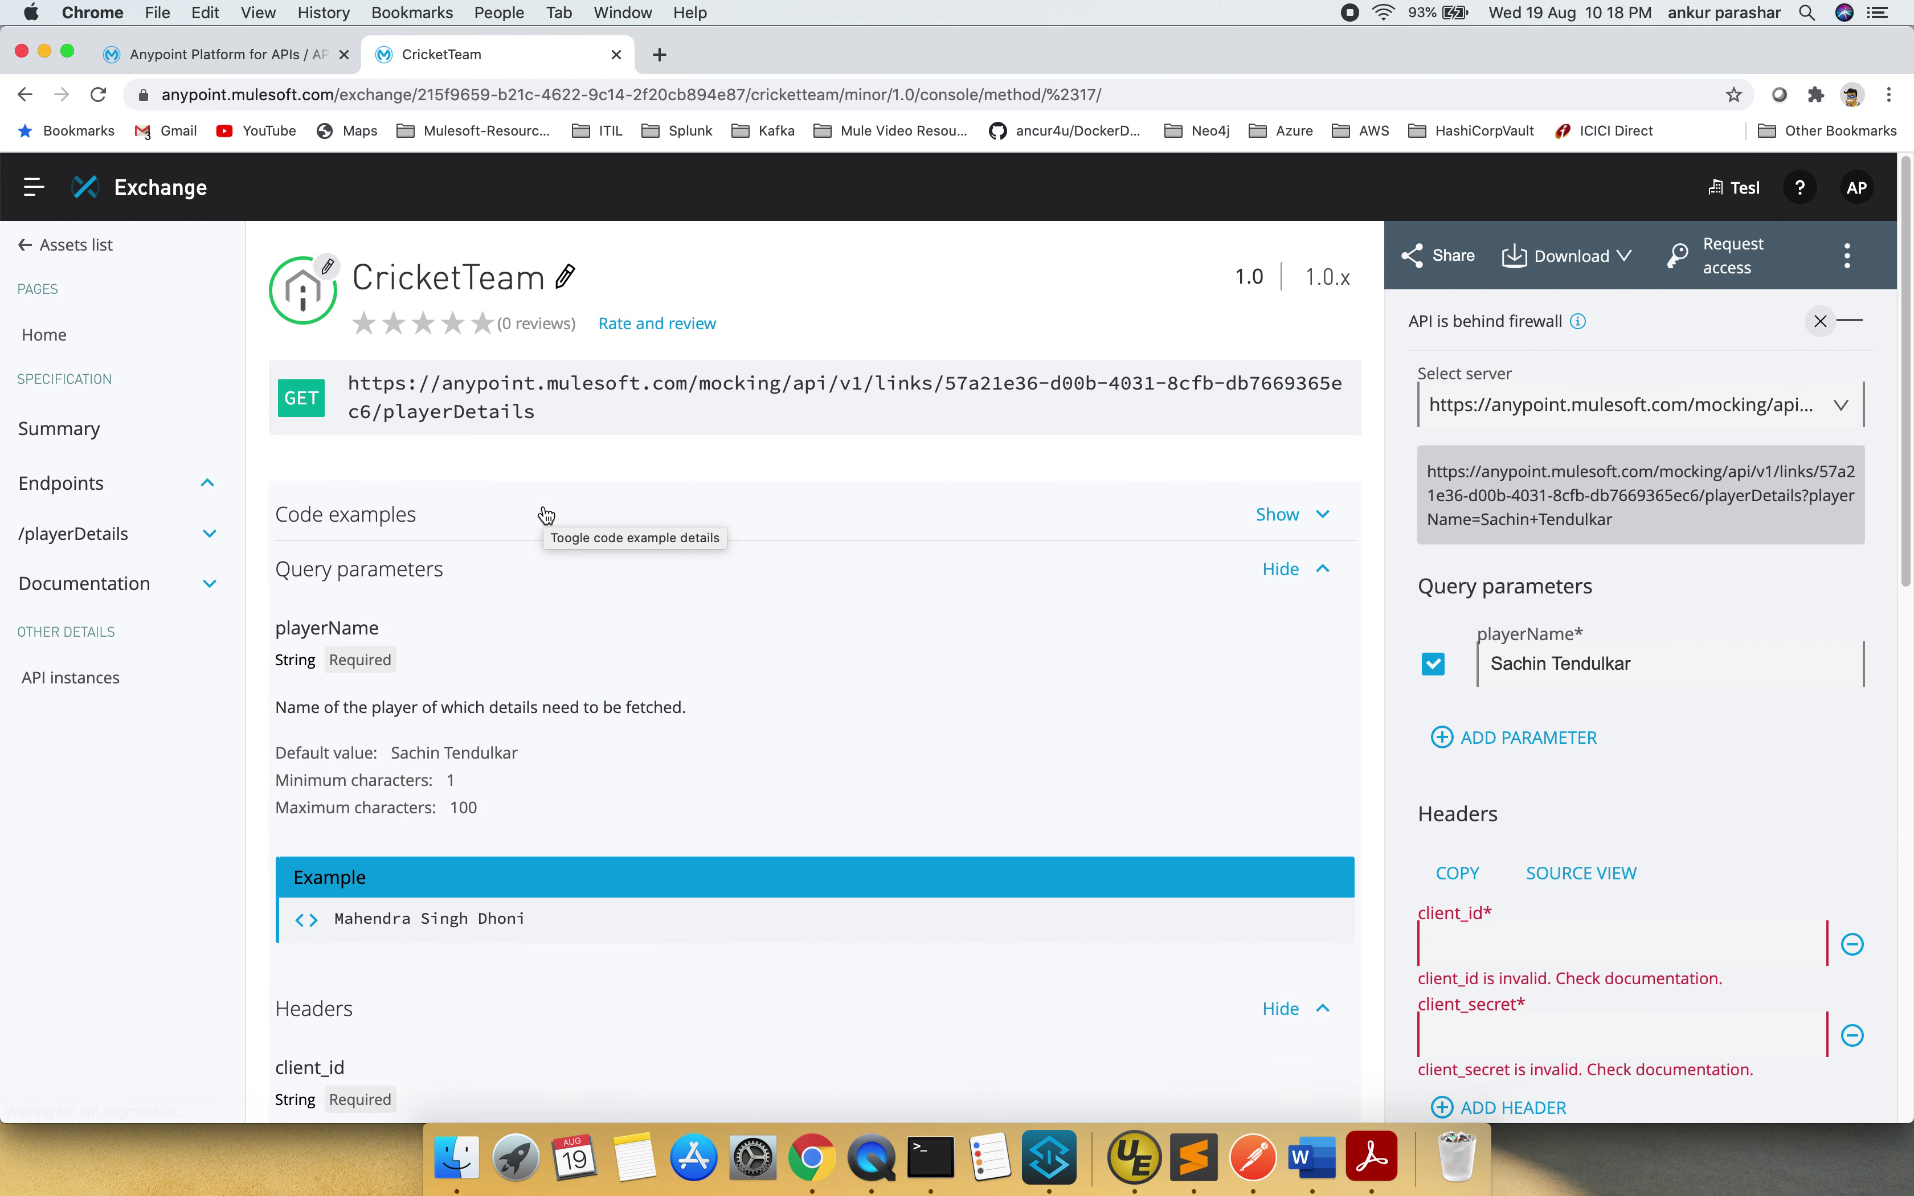
click(1763, 417)
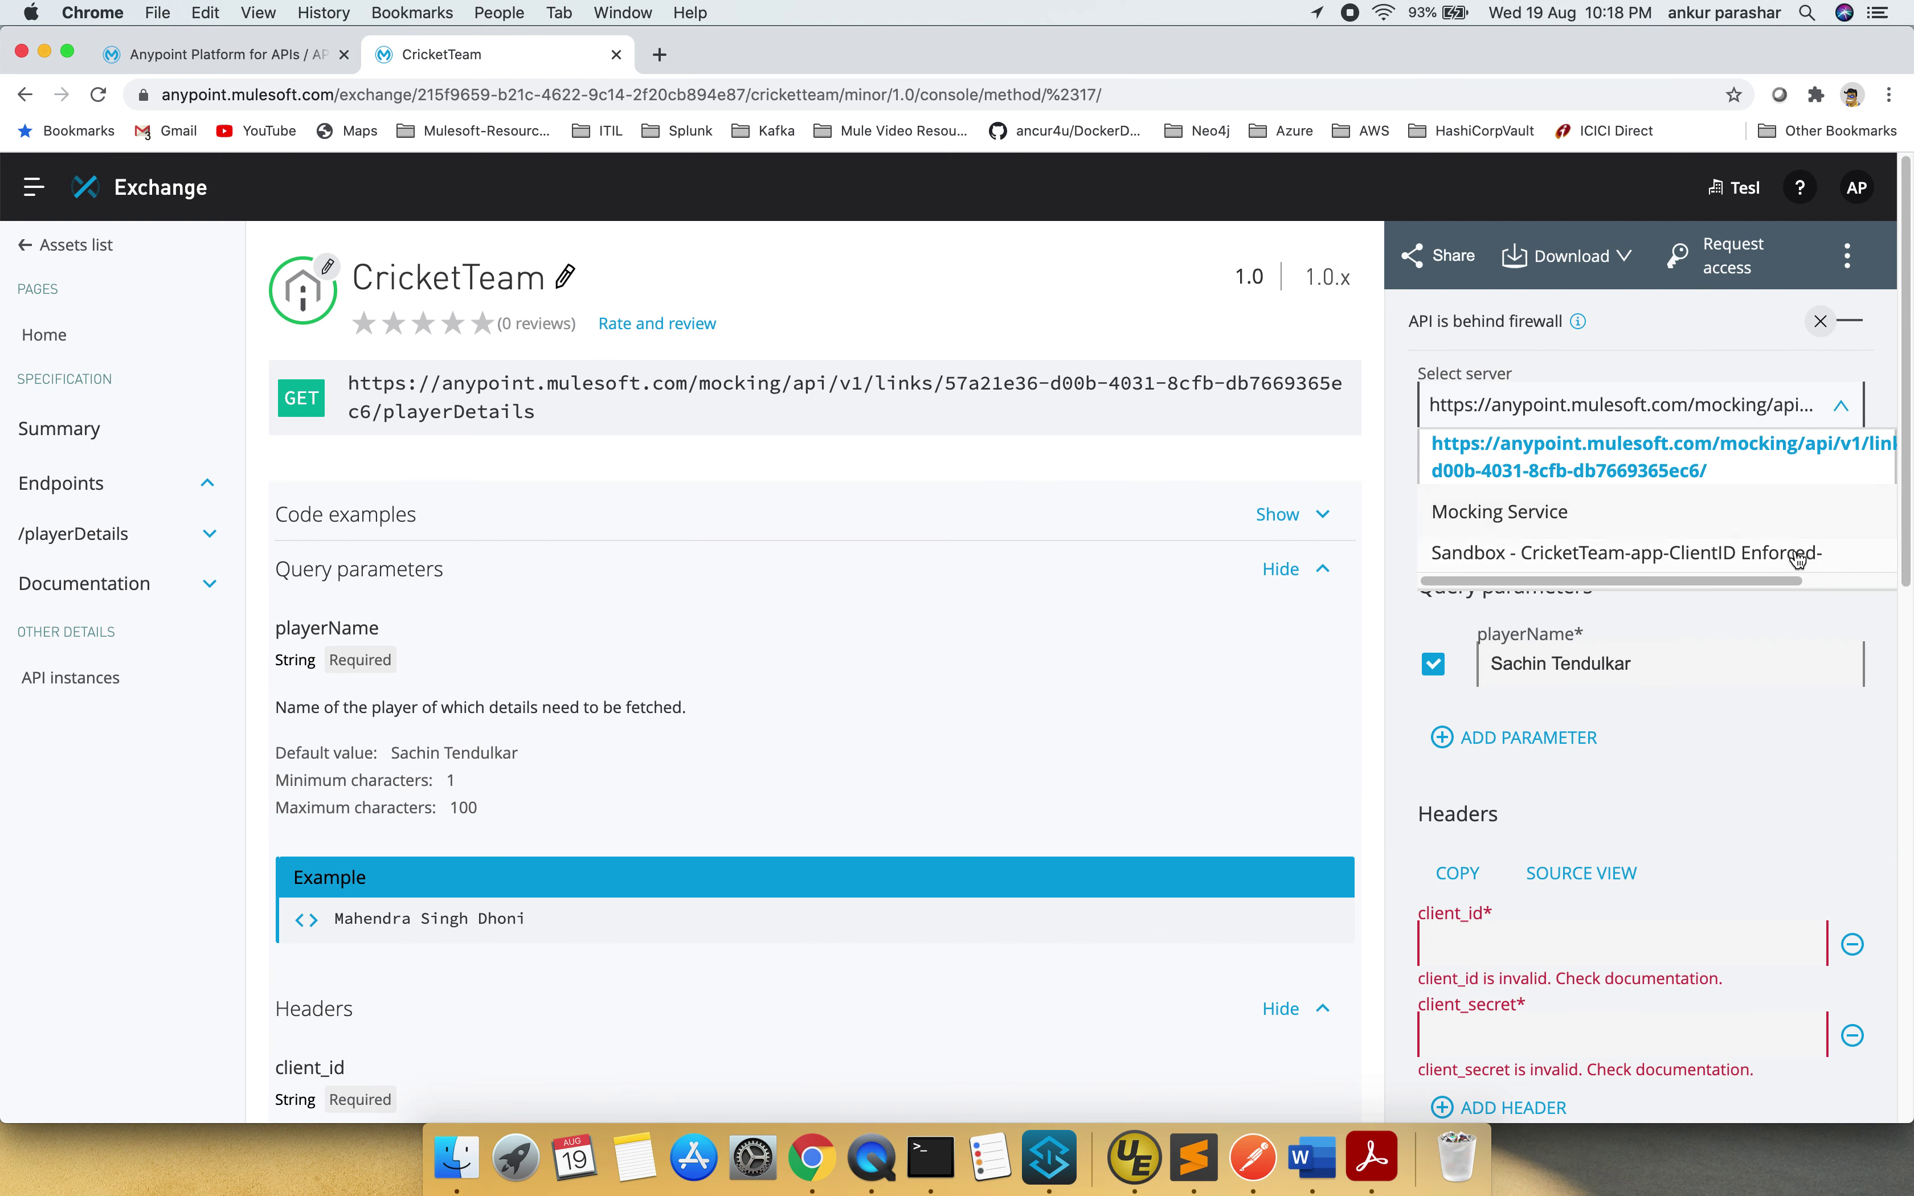
drag(1774, 577, 1658, 584)
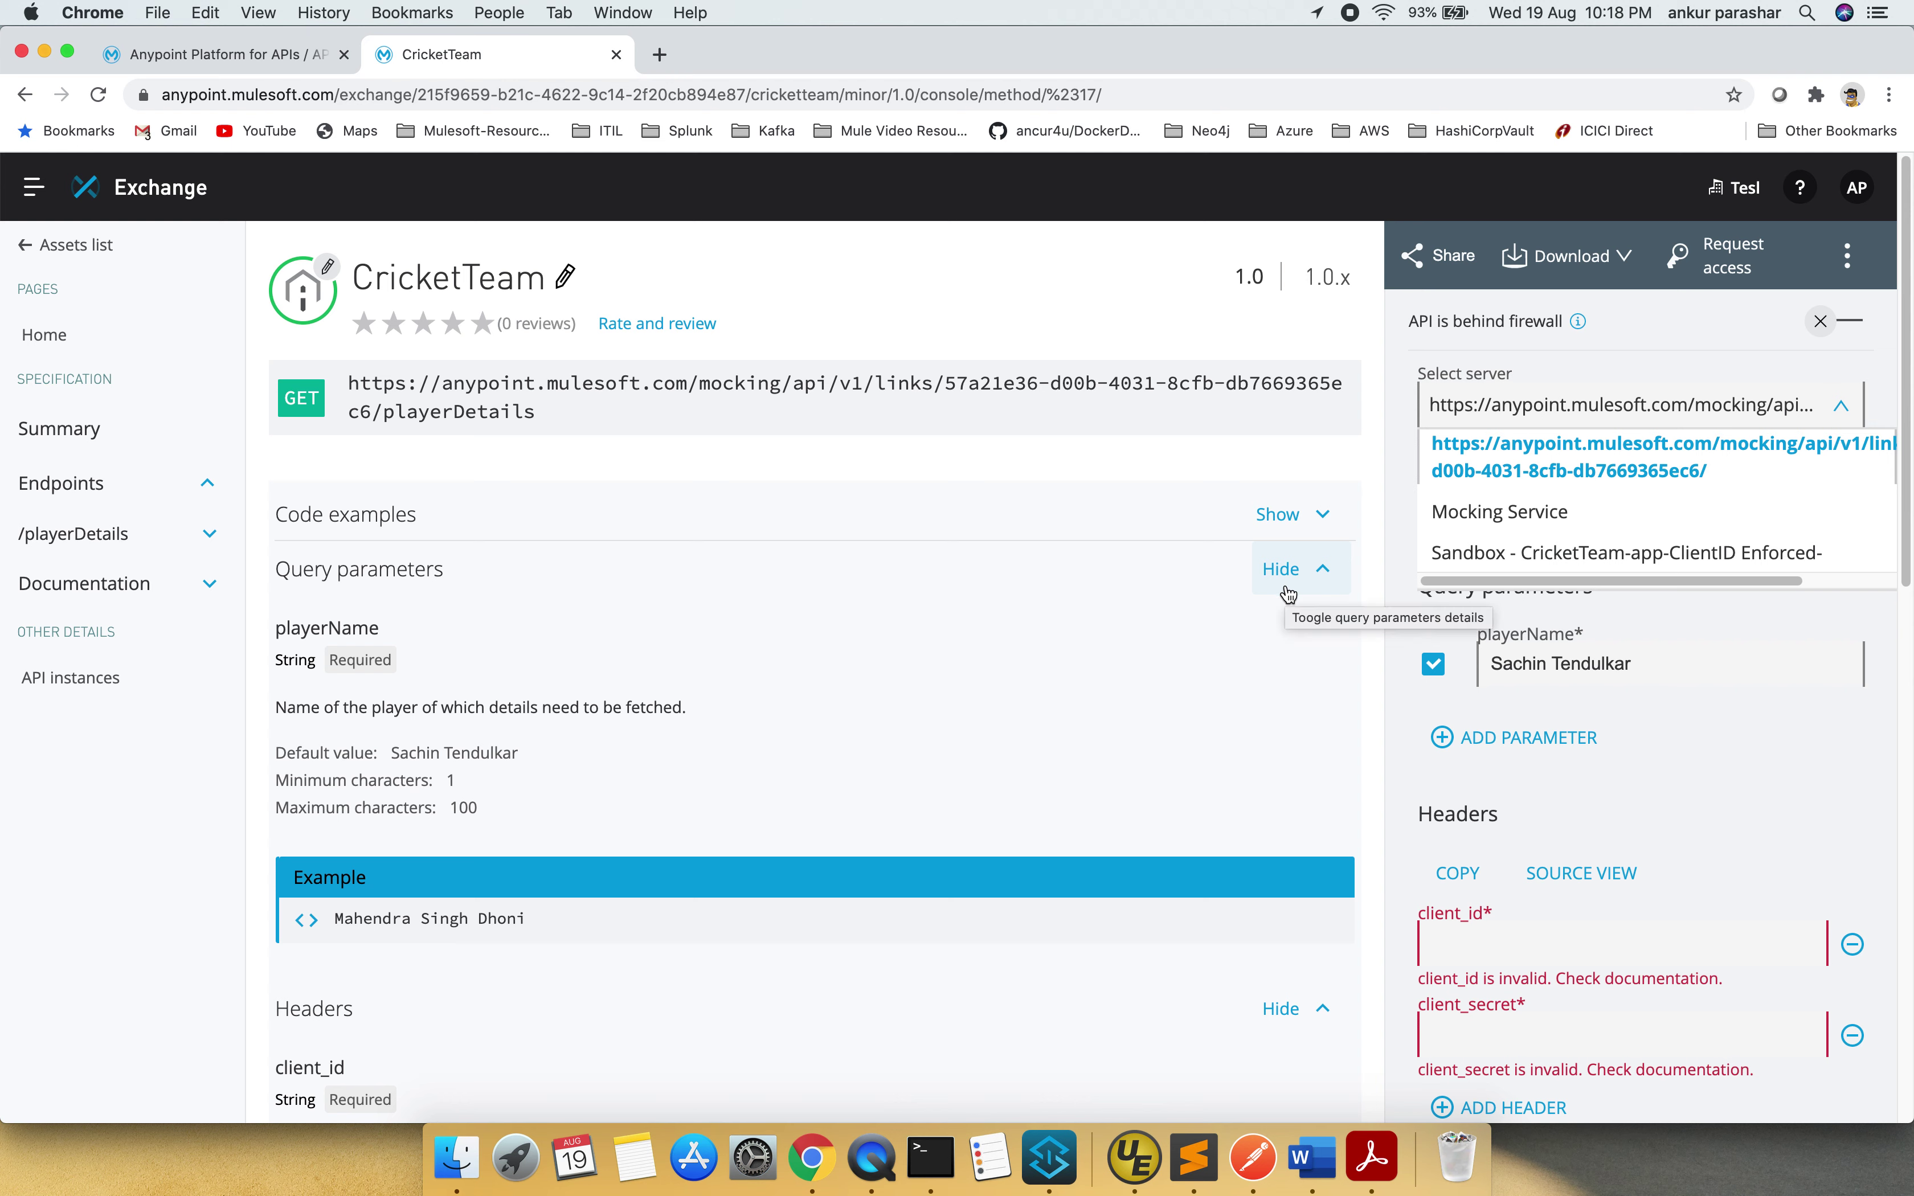
click(1826, 728)
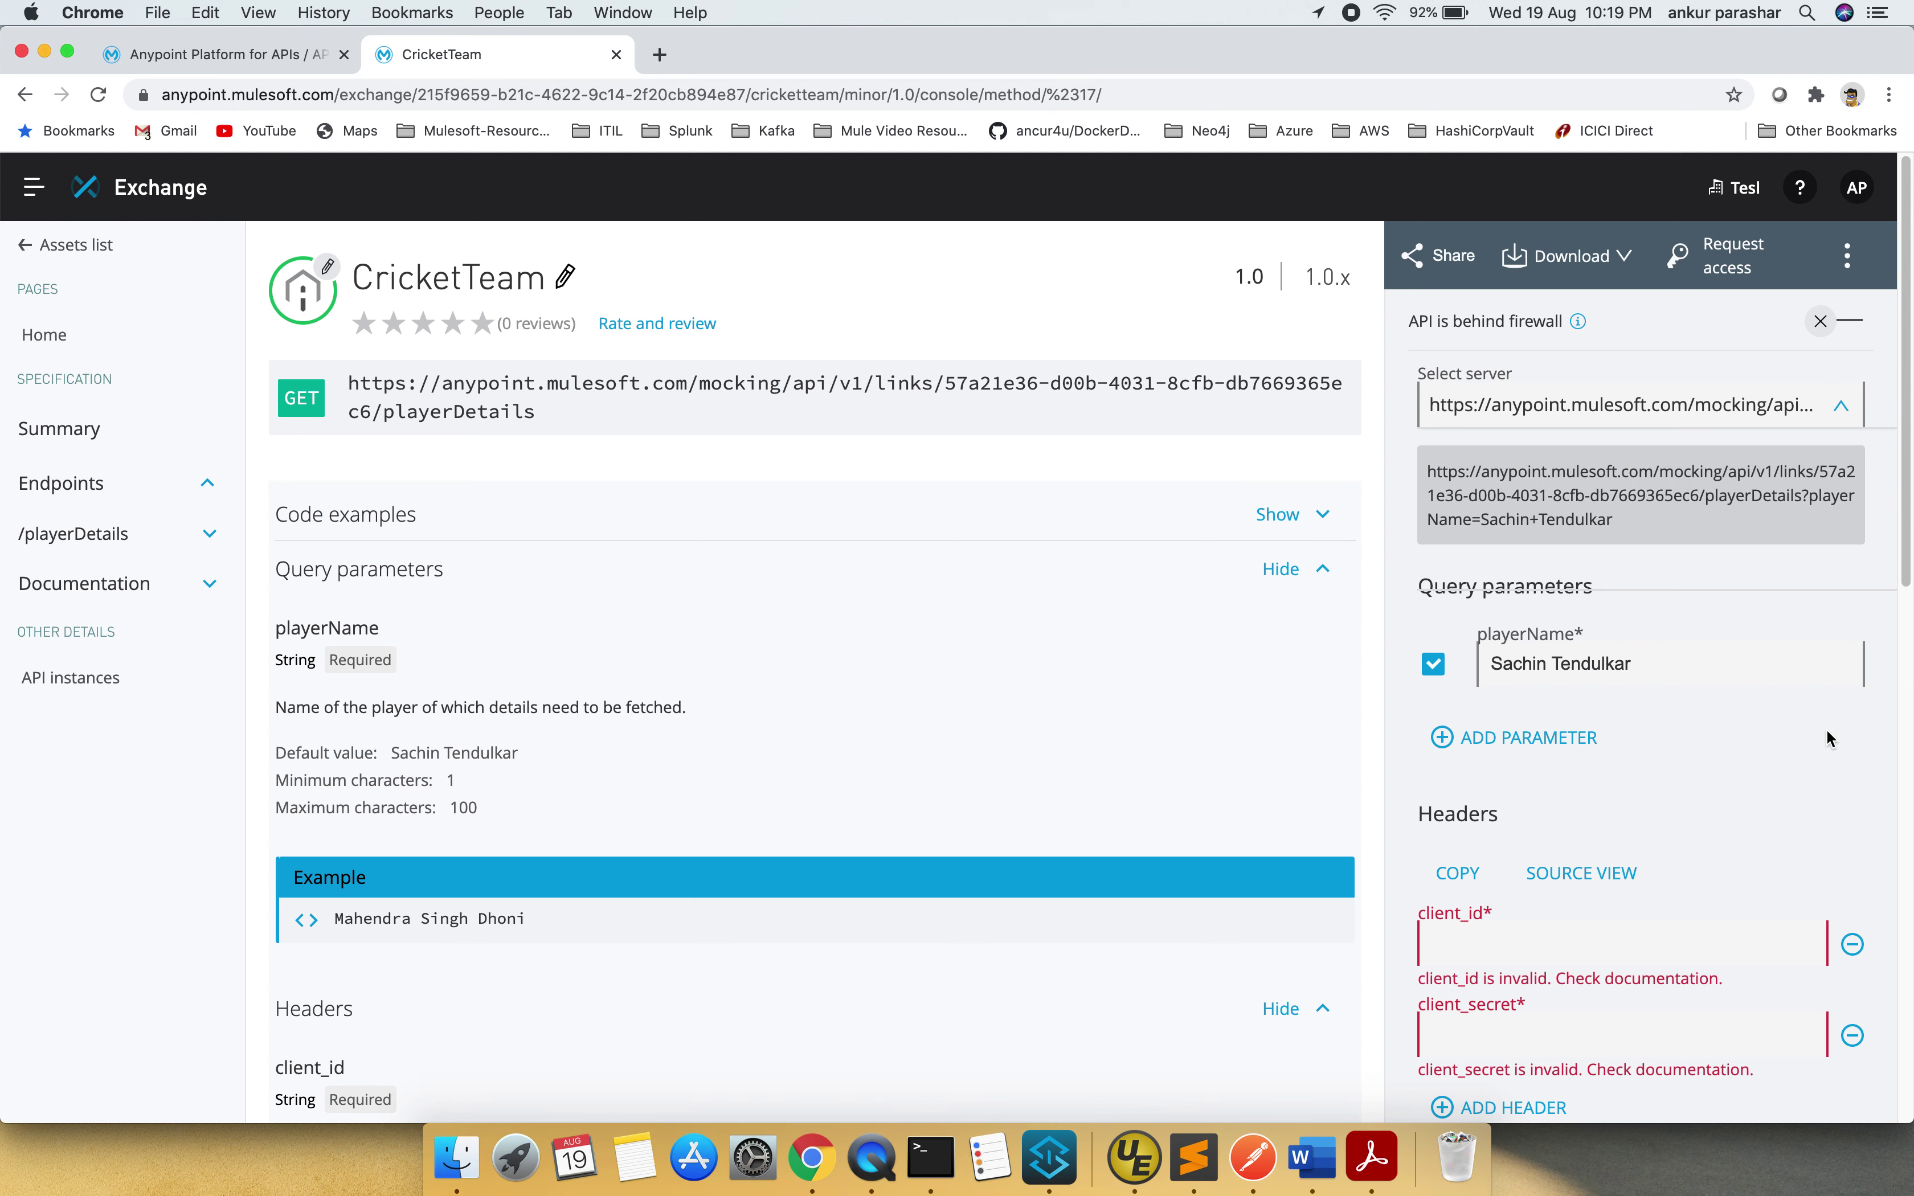
click(1811, 420)
click(1613, 564)
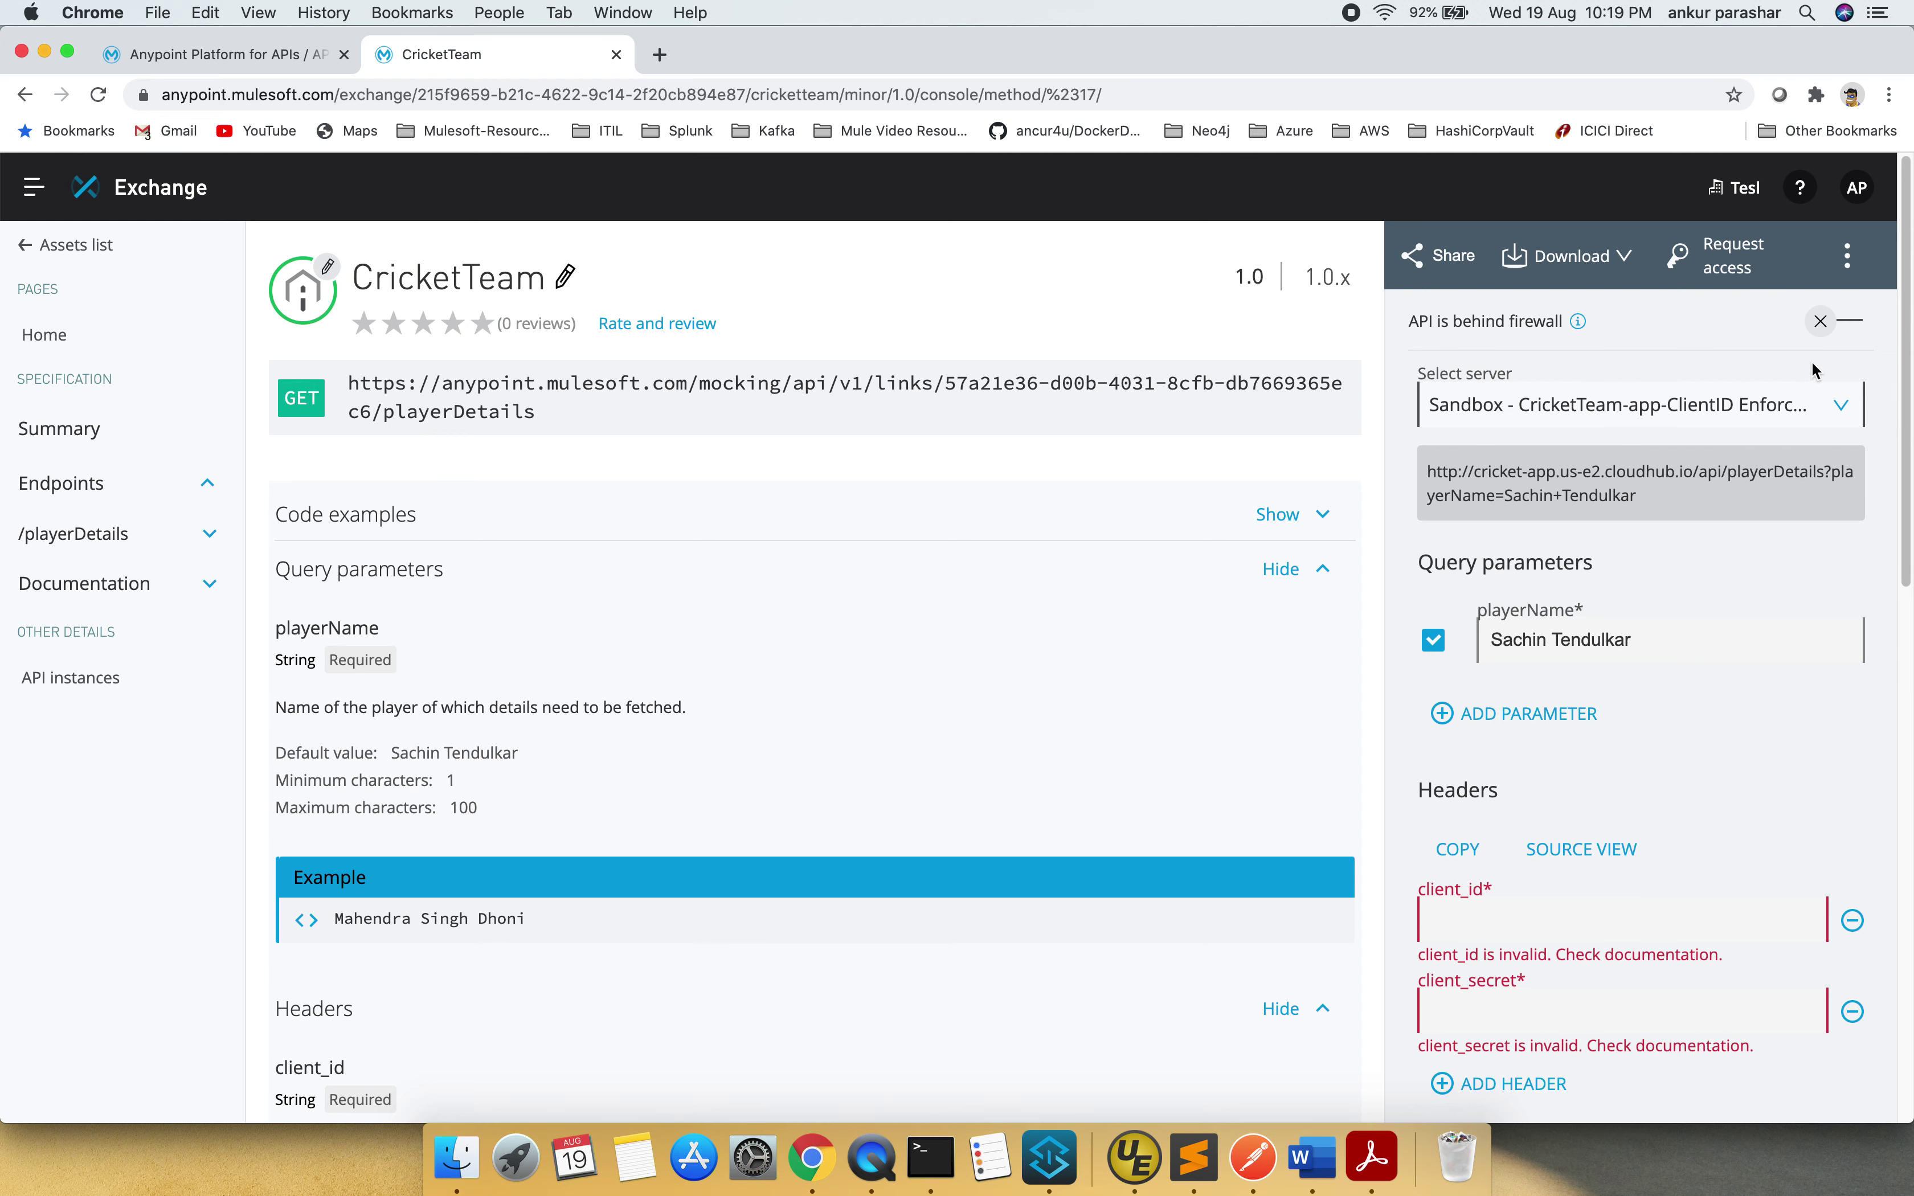
- Start an access request for the API and choose the Sandbox CricketTeam-app-ClientID Enforced instance
click(1726, 259)
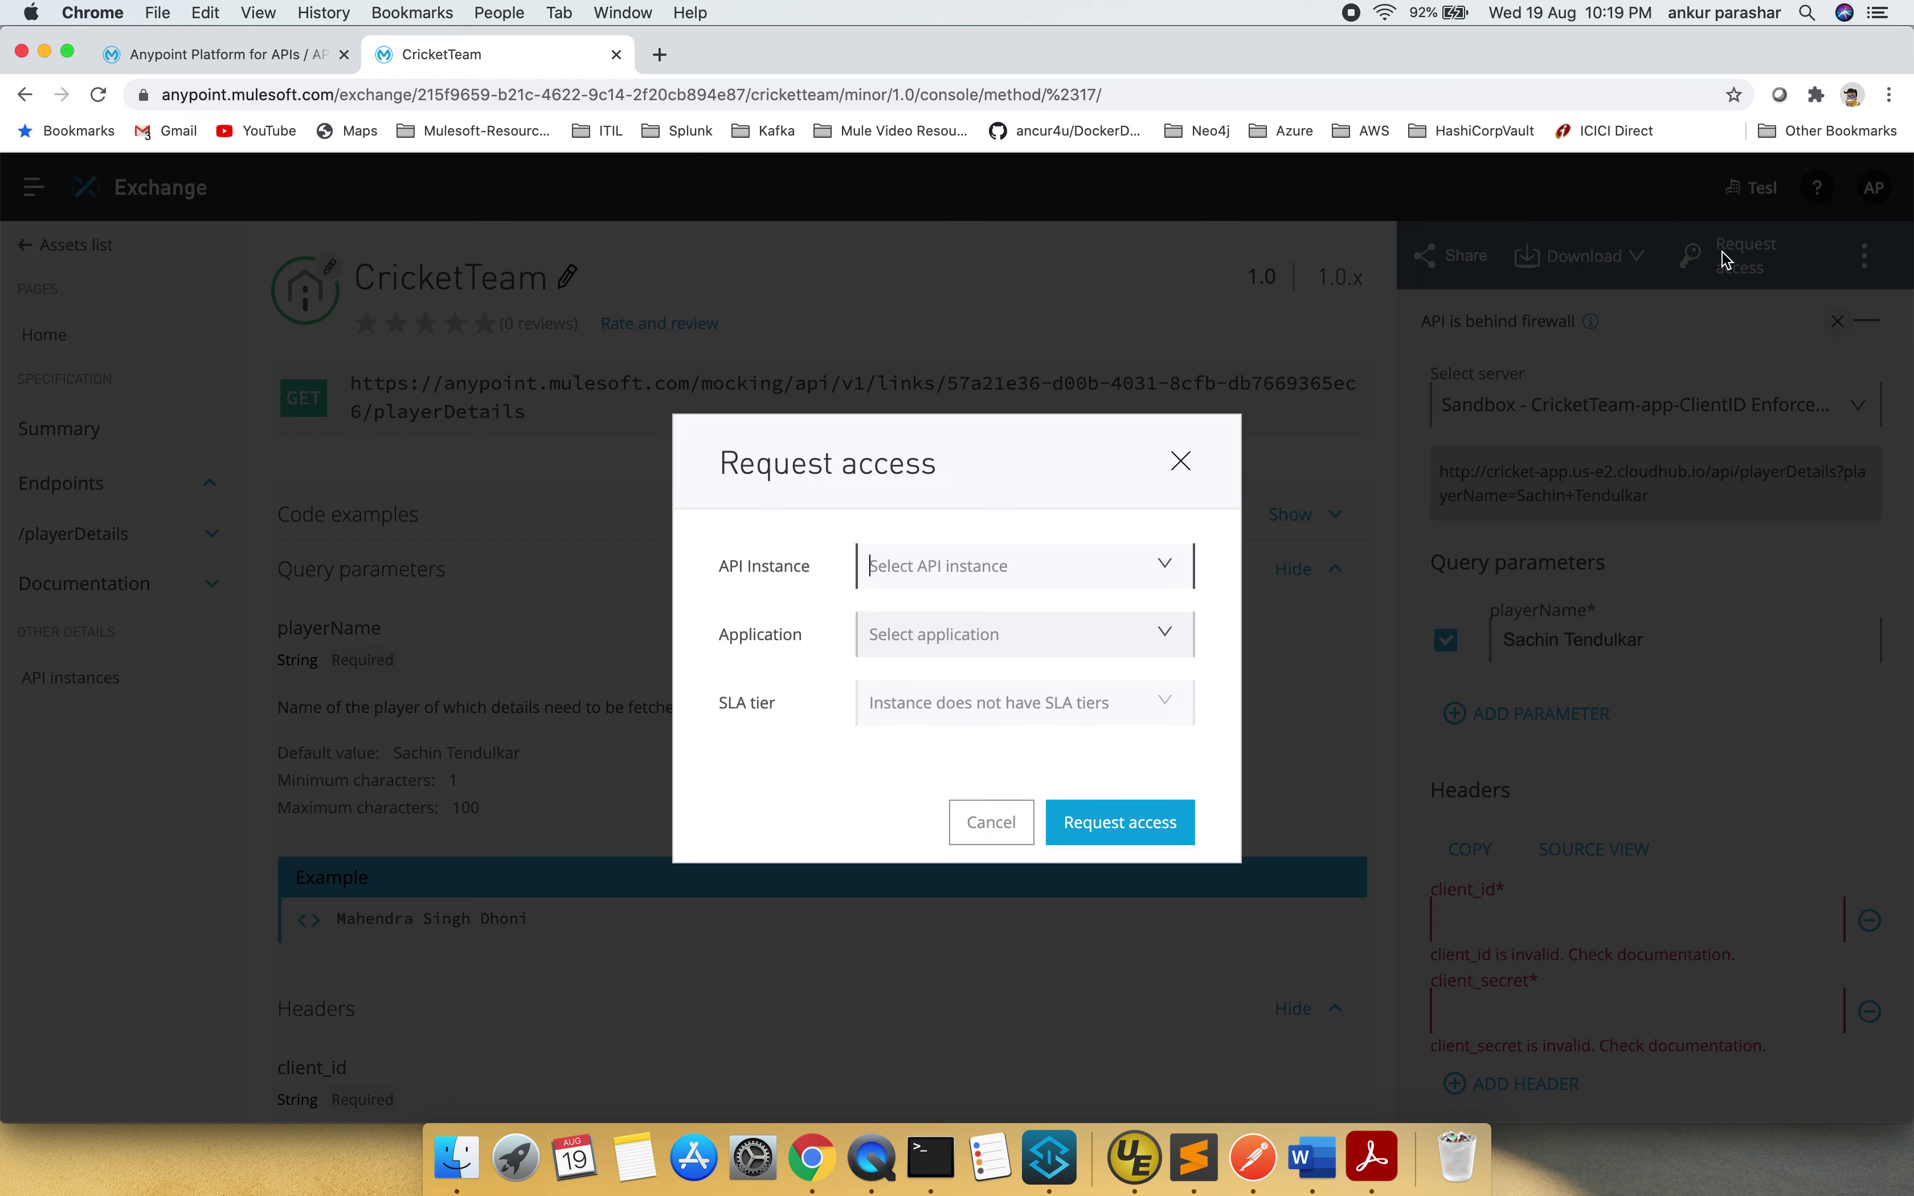
click(1159, 564)
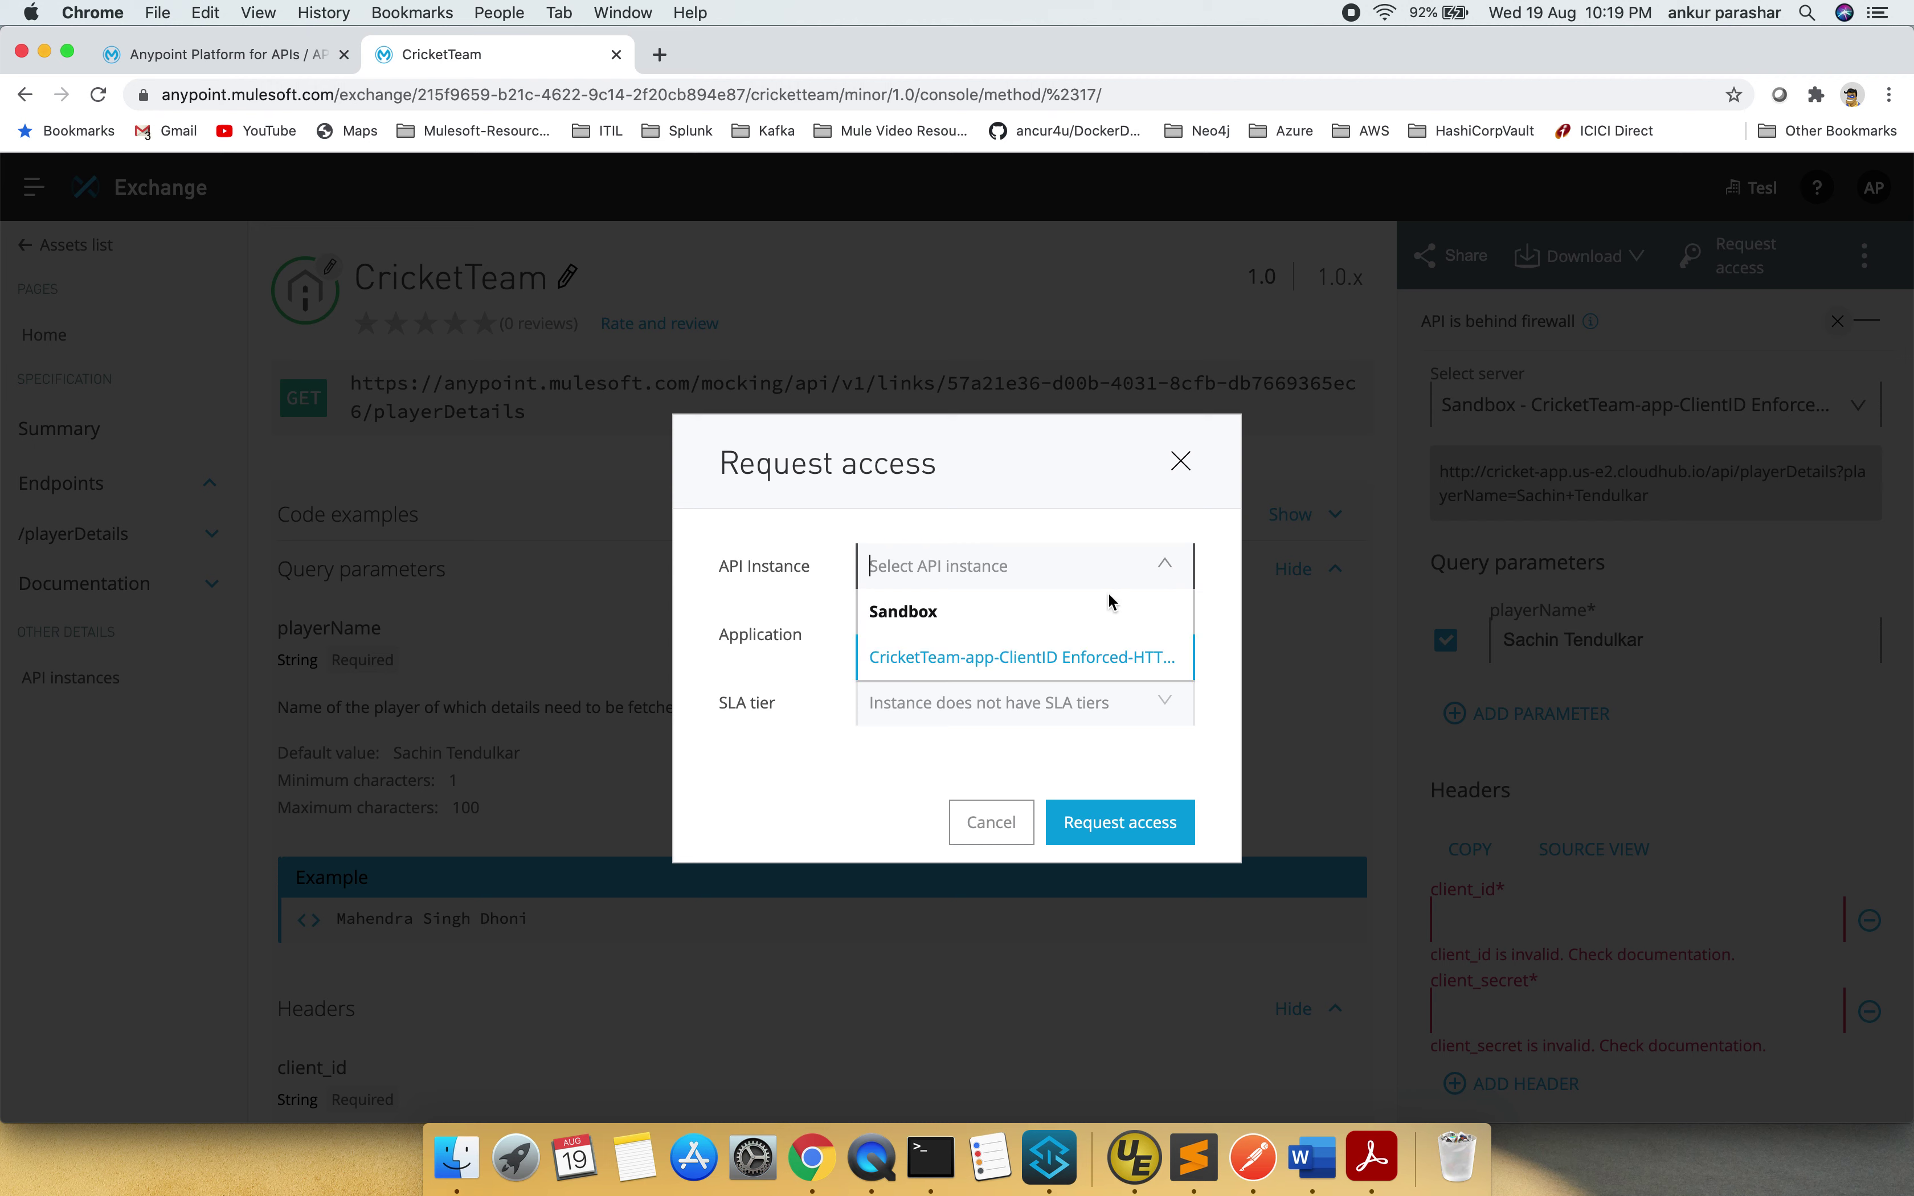
click(1055, 669)
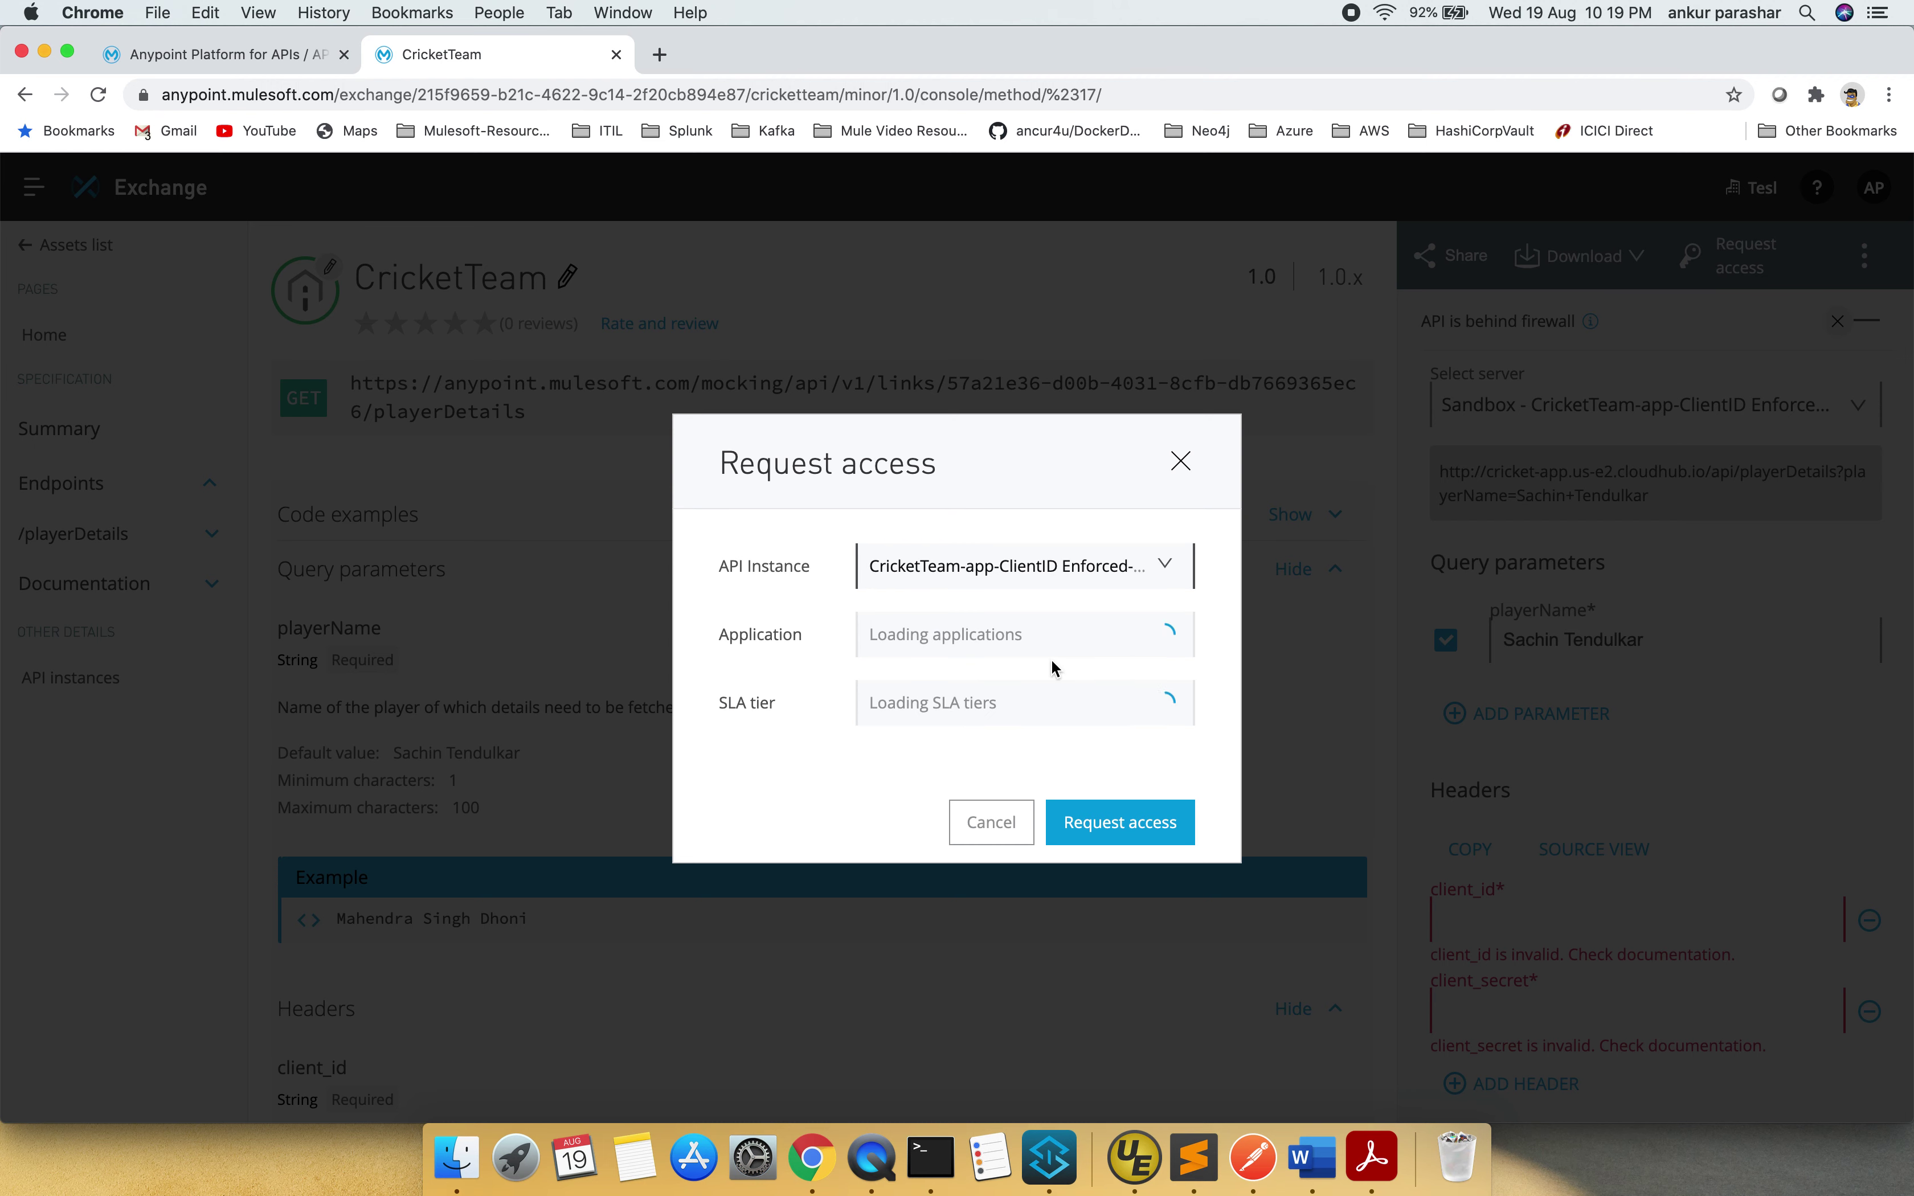
- Create a new application named ClientCredentialsEnforcedHTTPAuth_Cricketapp for the access request
click(984, 633)
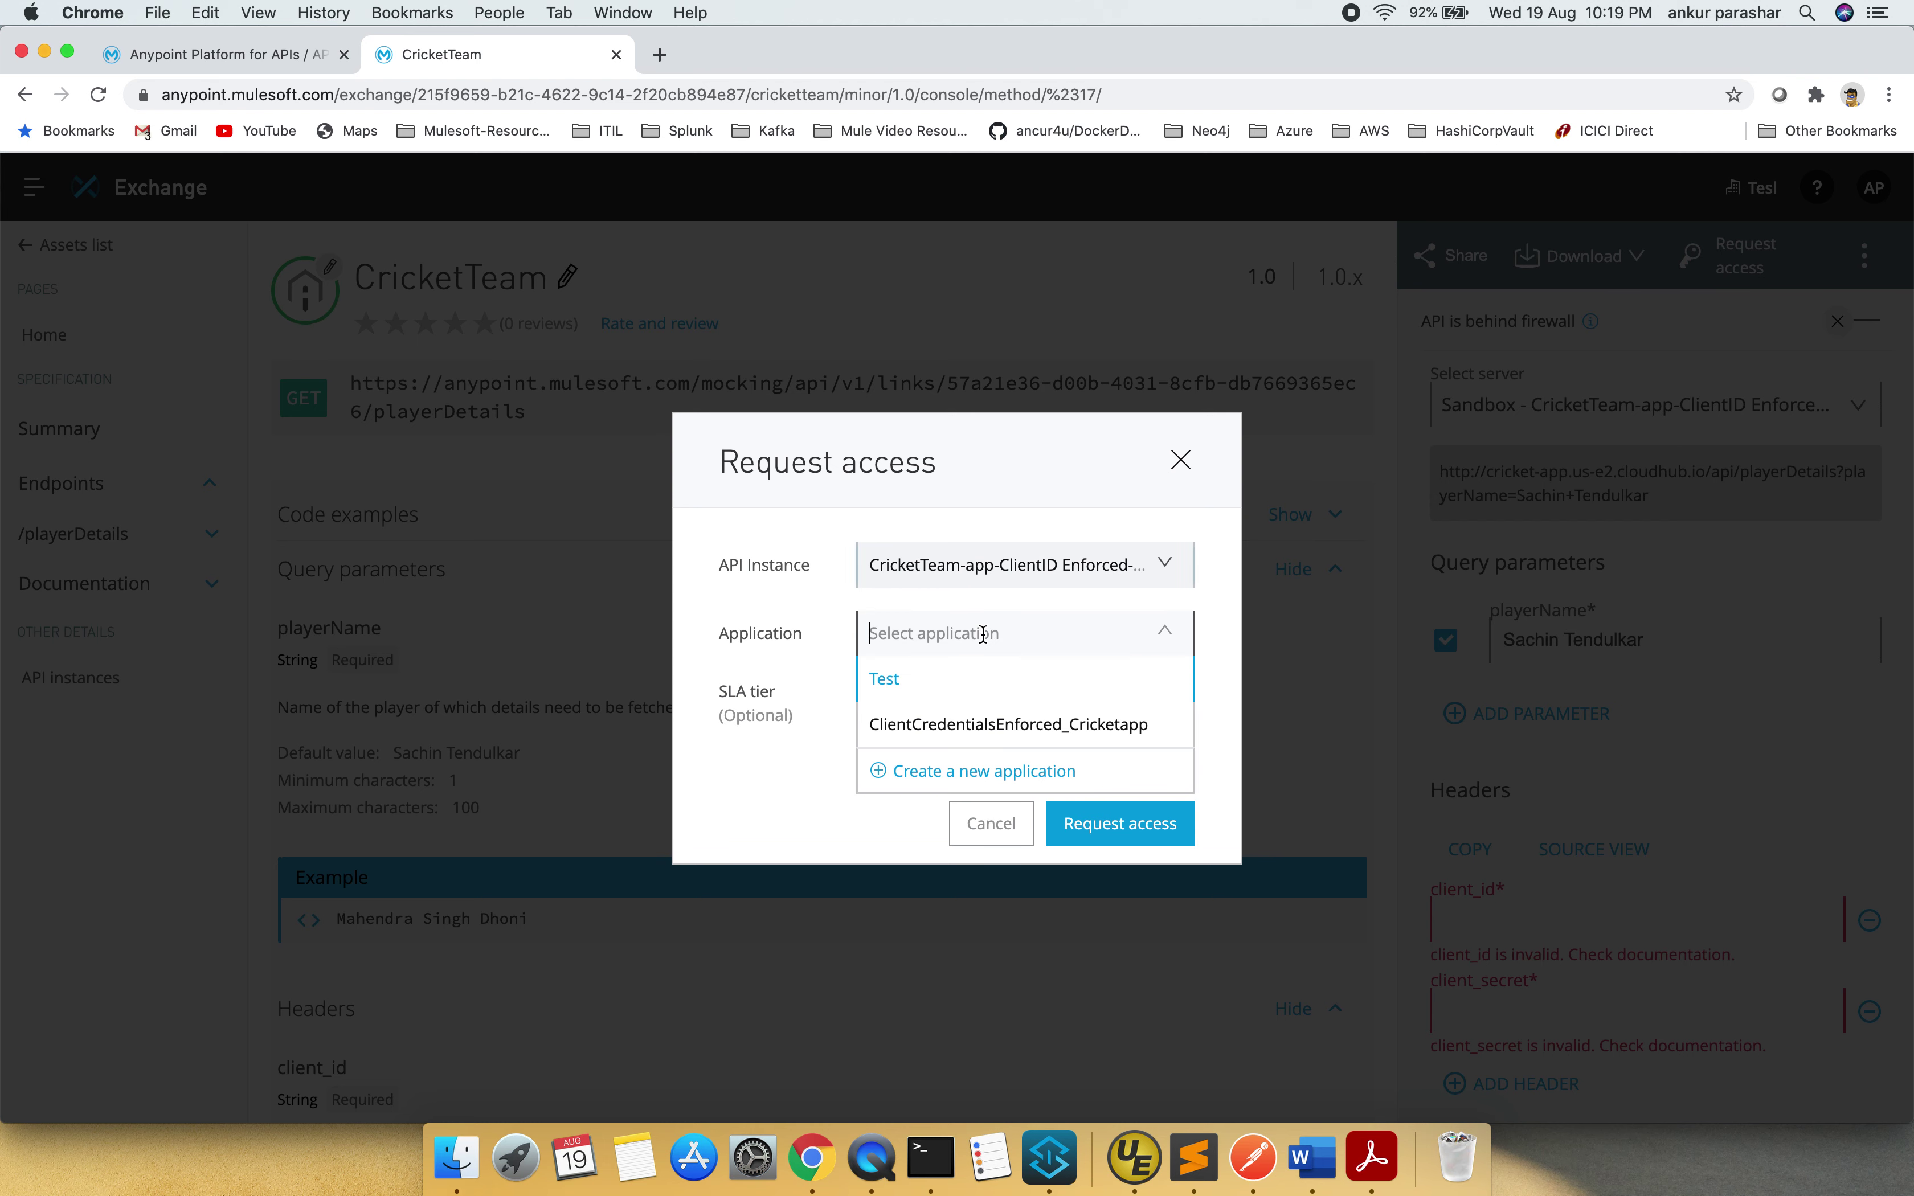
click(1011, 779)
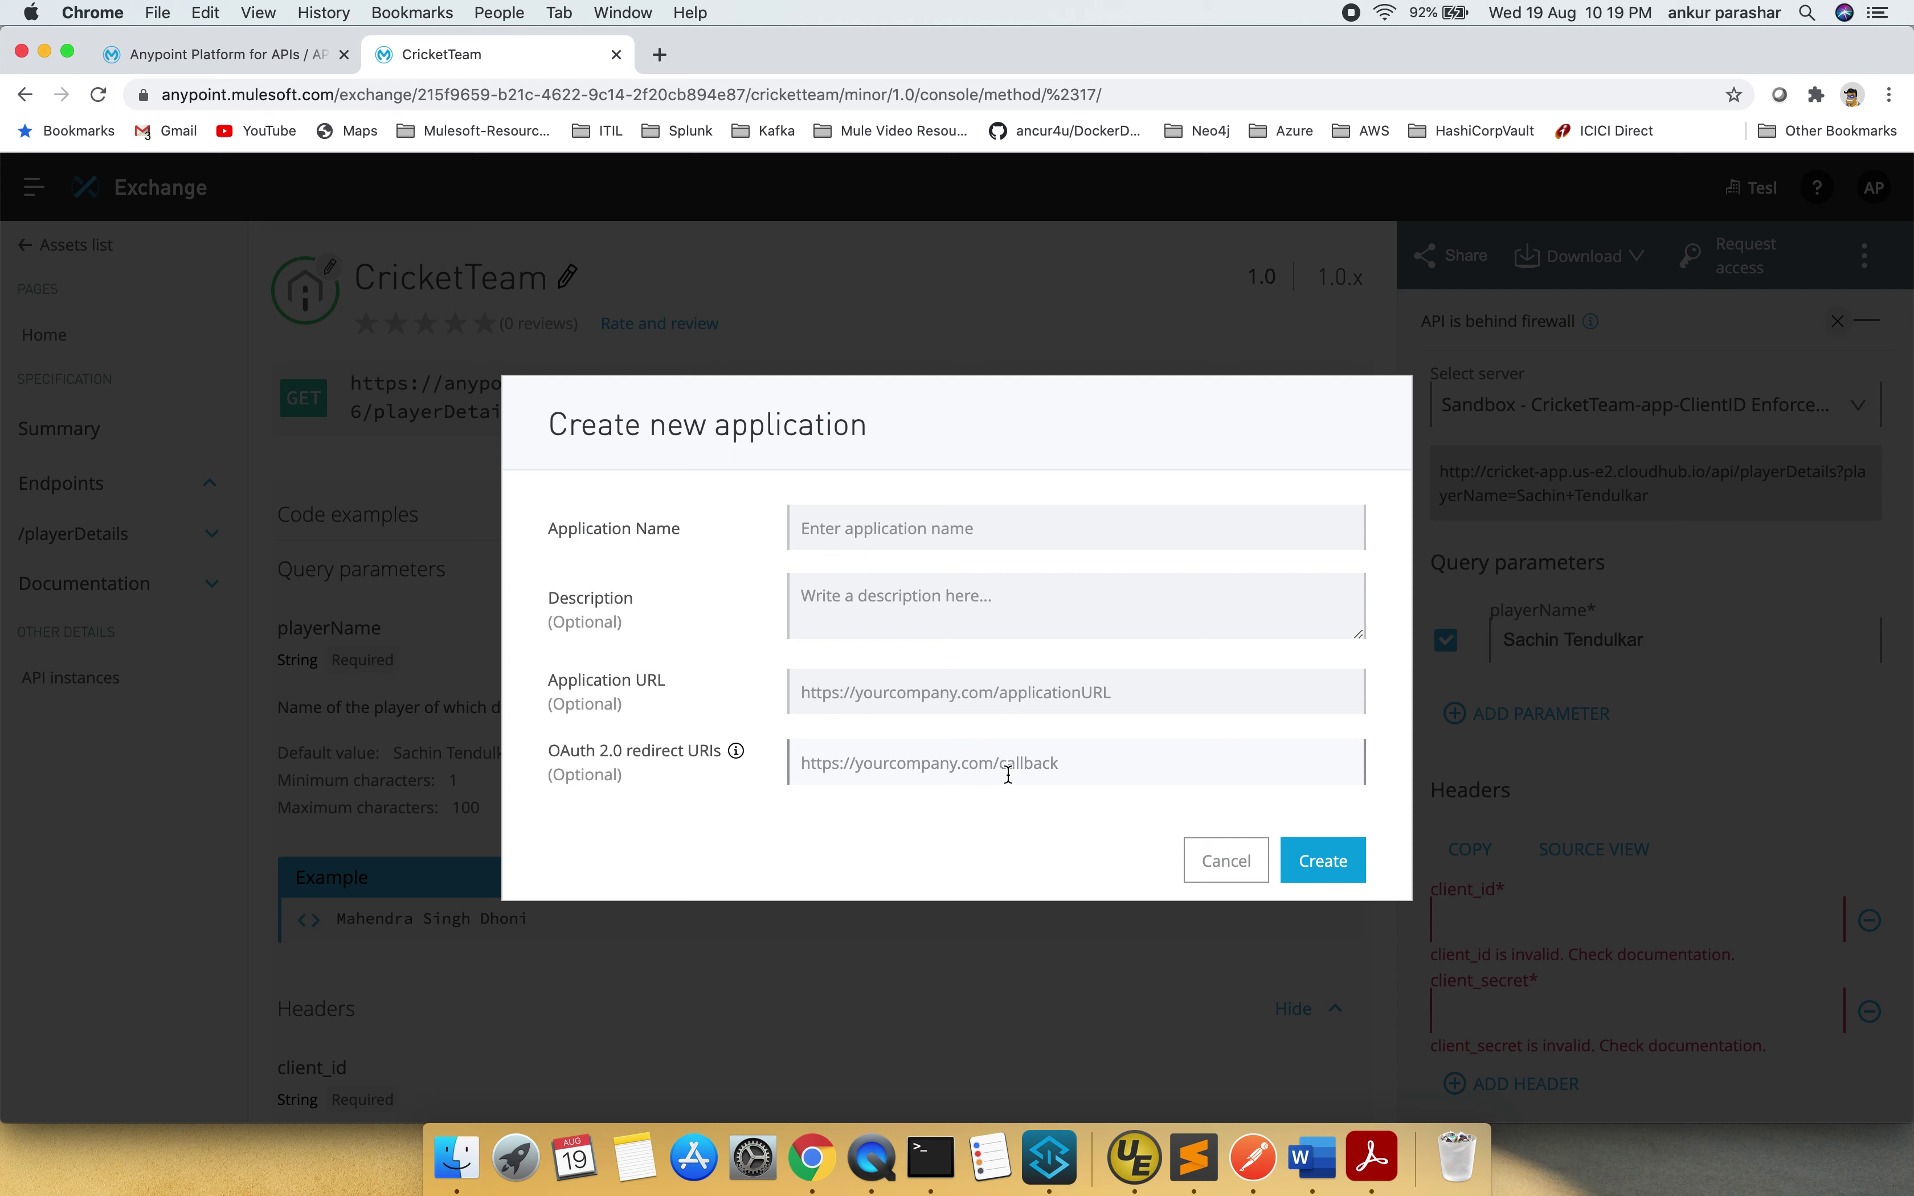
click(882, 529)
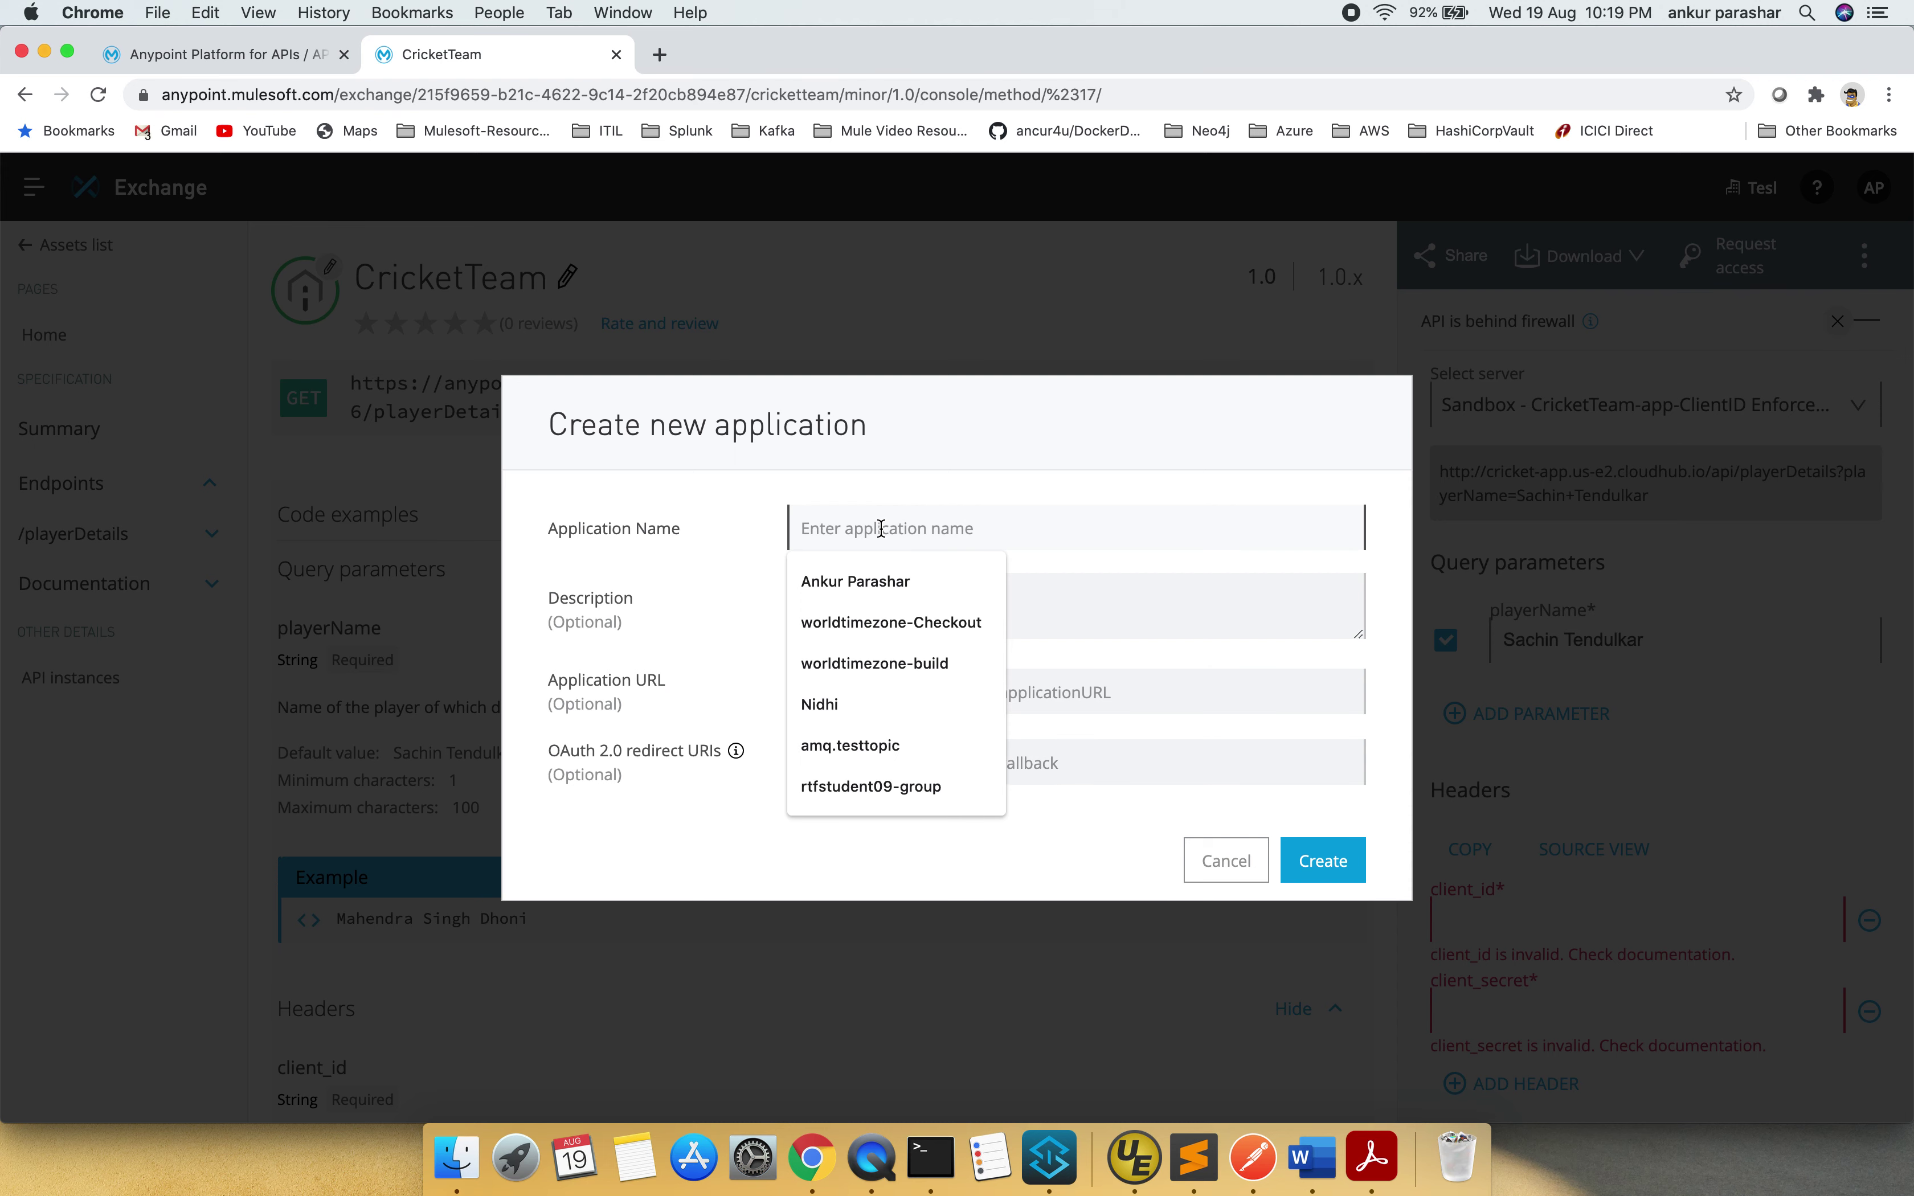
text(Cli)
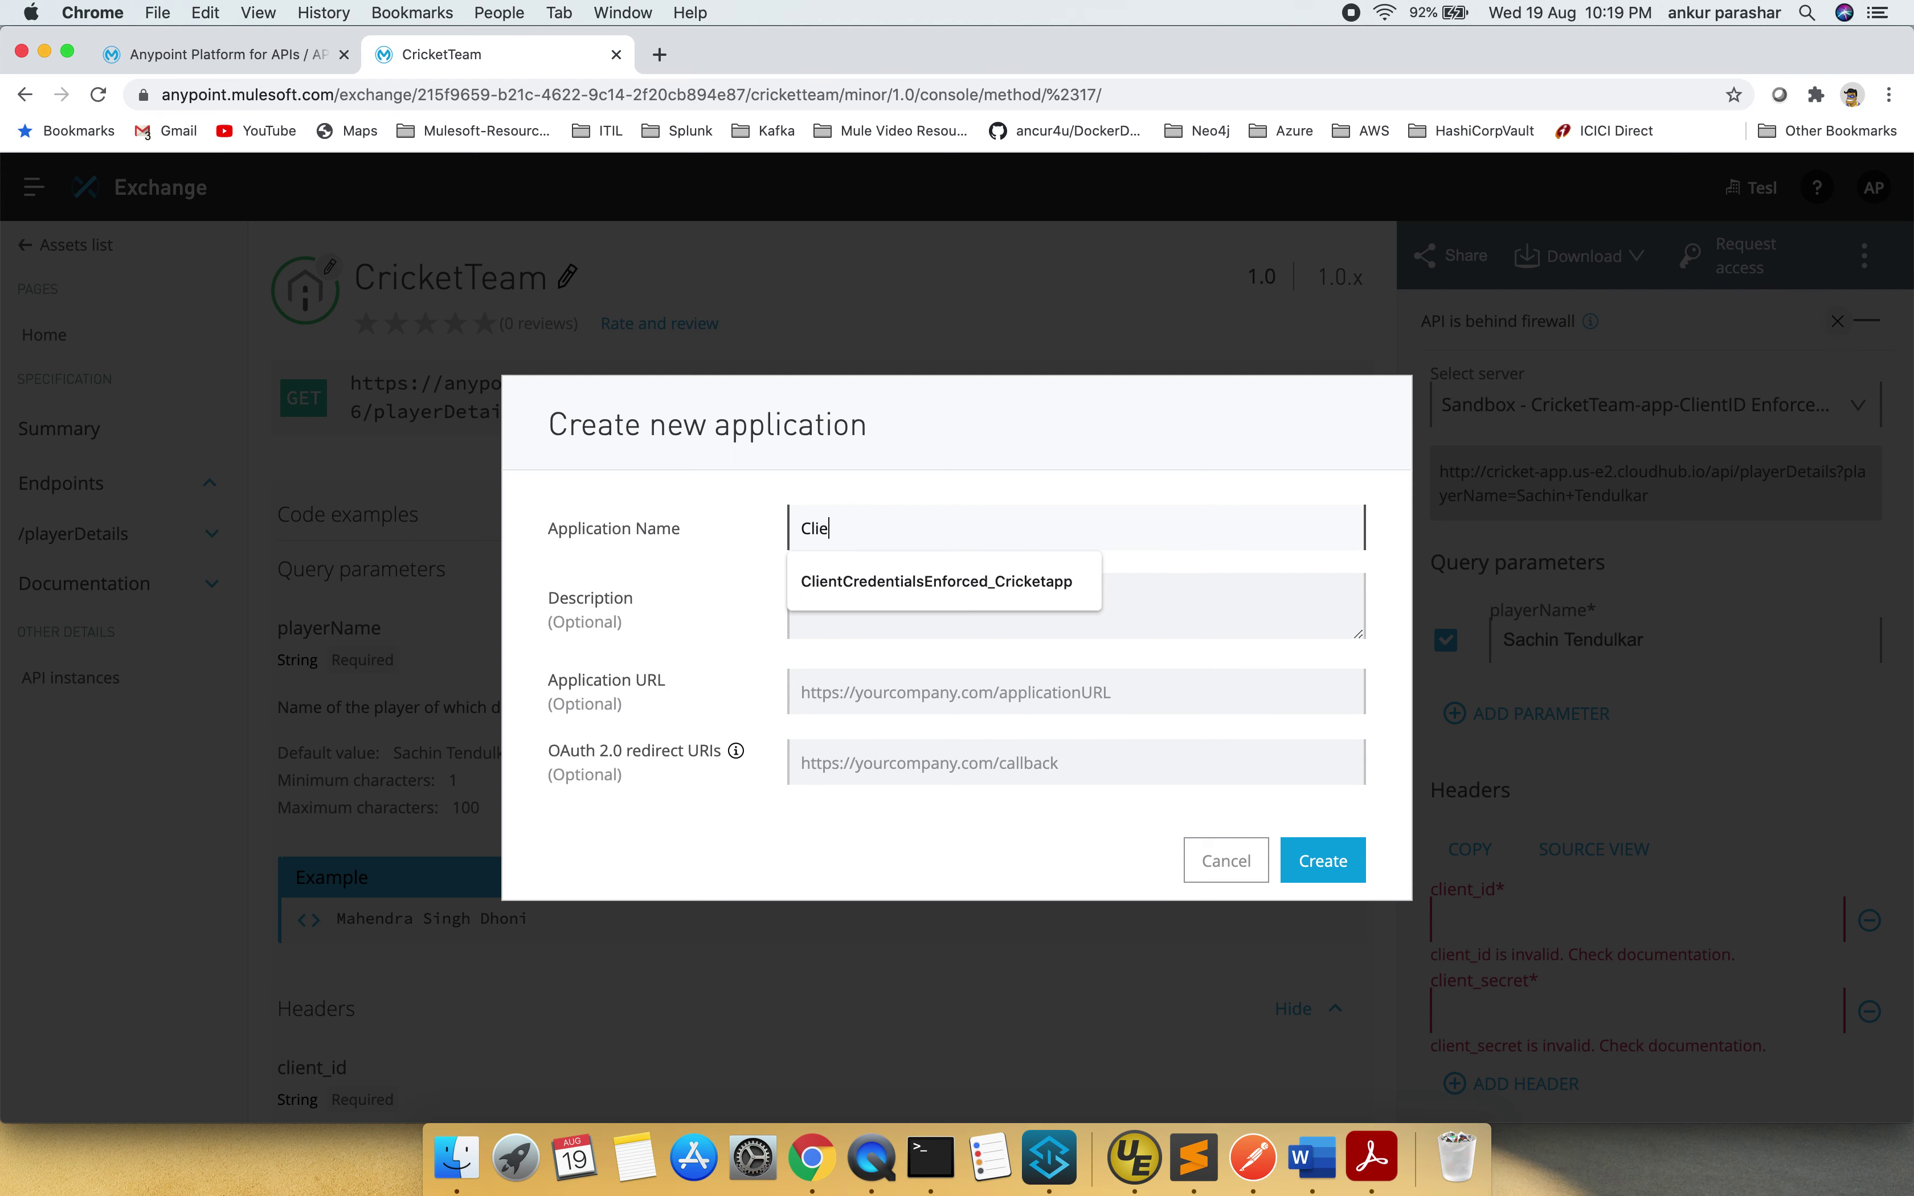
text(e)
key(Down)
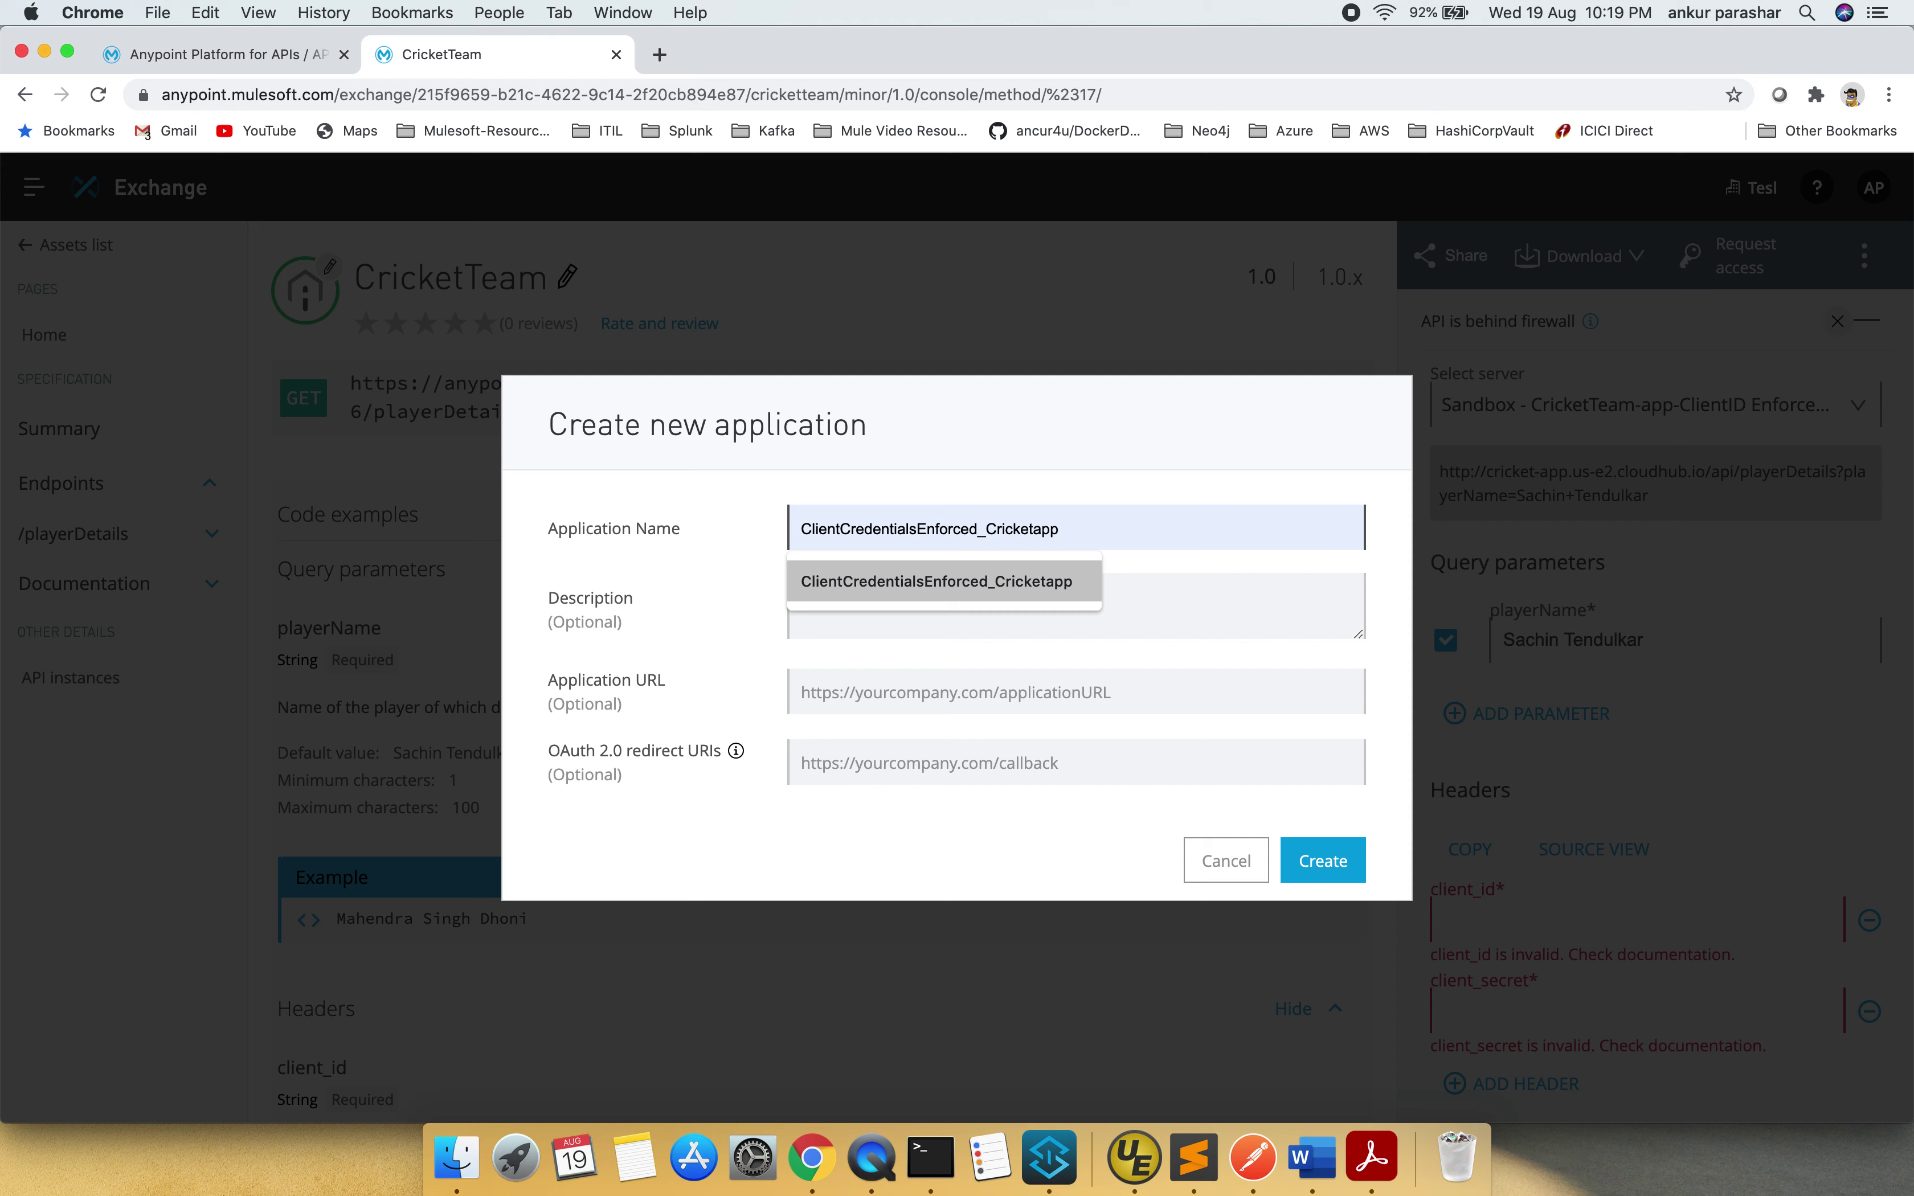
click(957, 581)
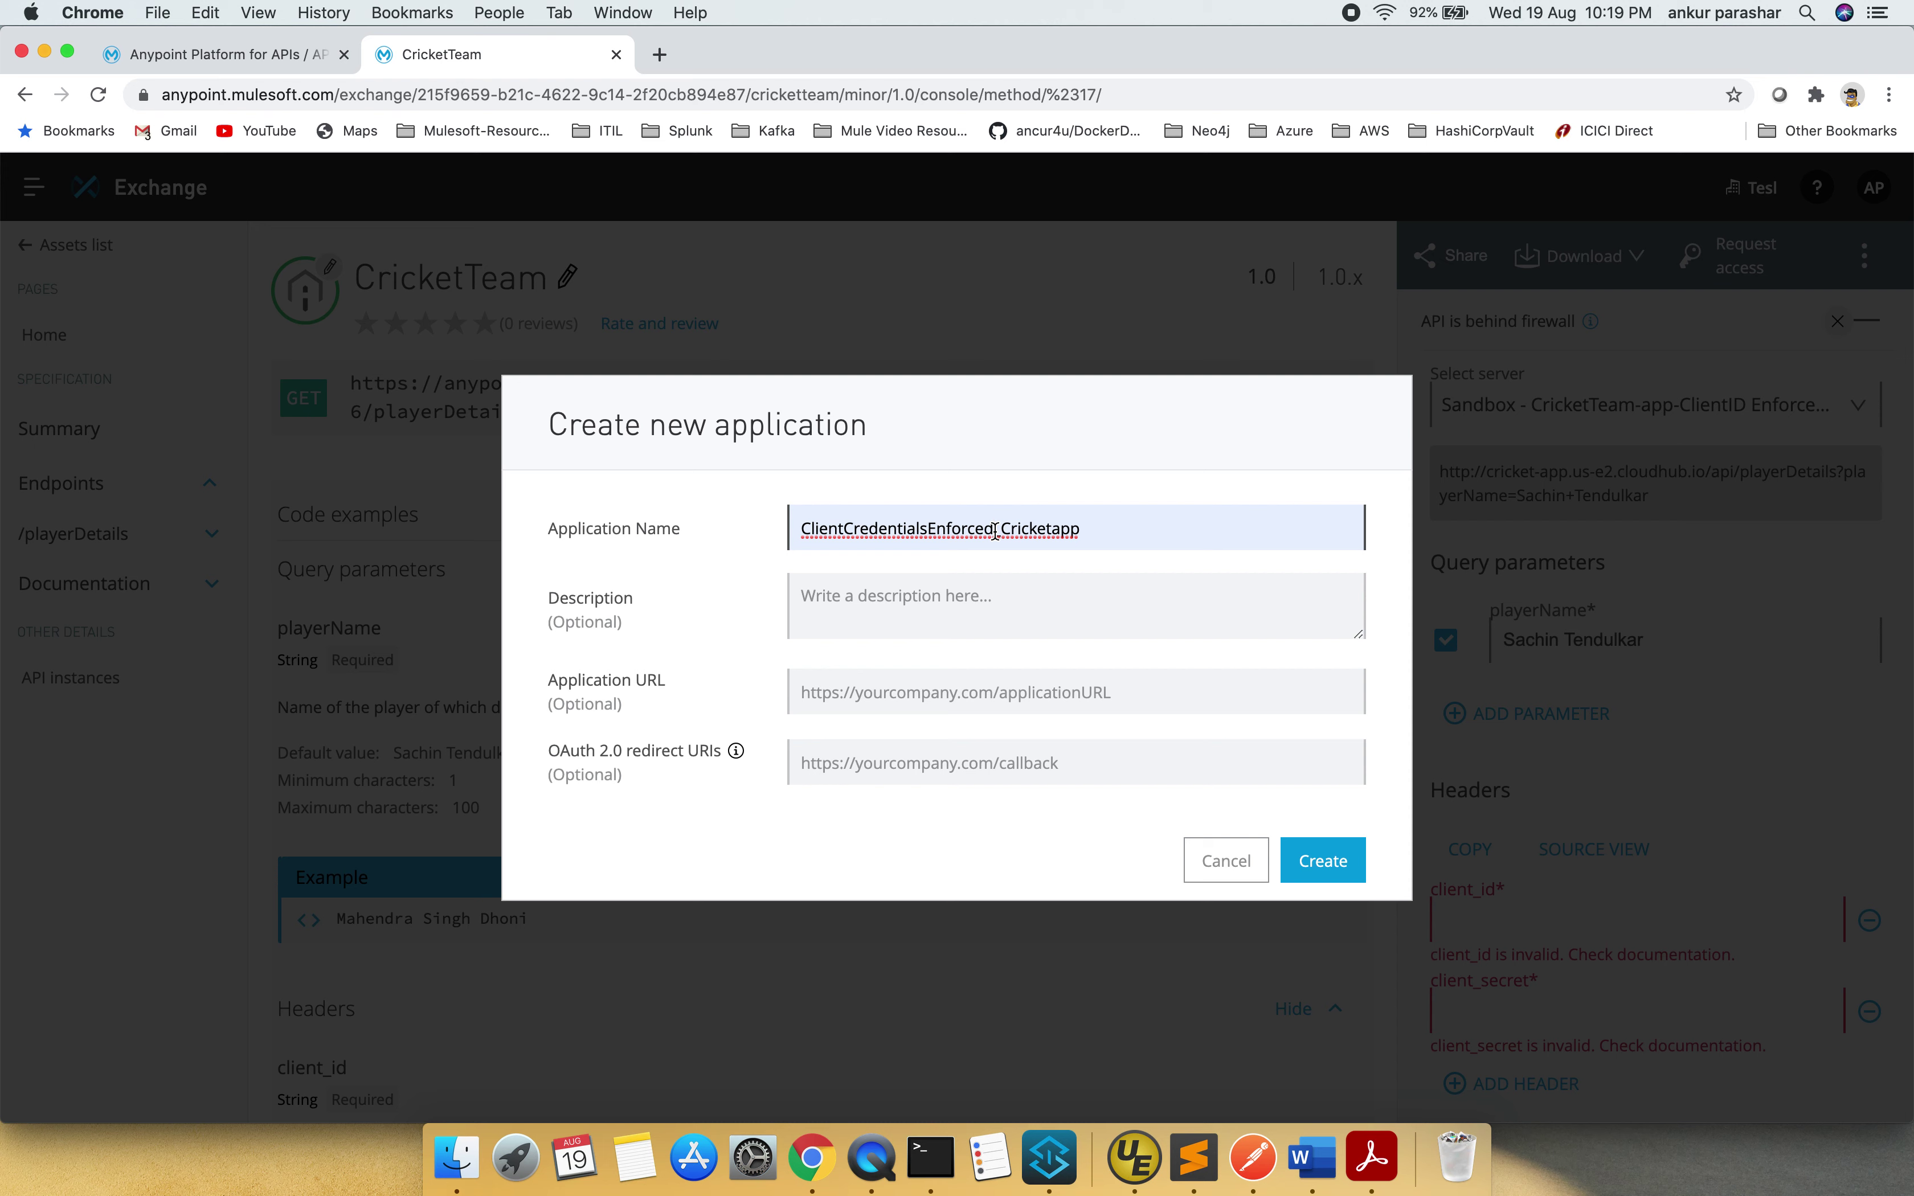
click(996, 532)
text(HTTPAuth)
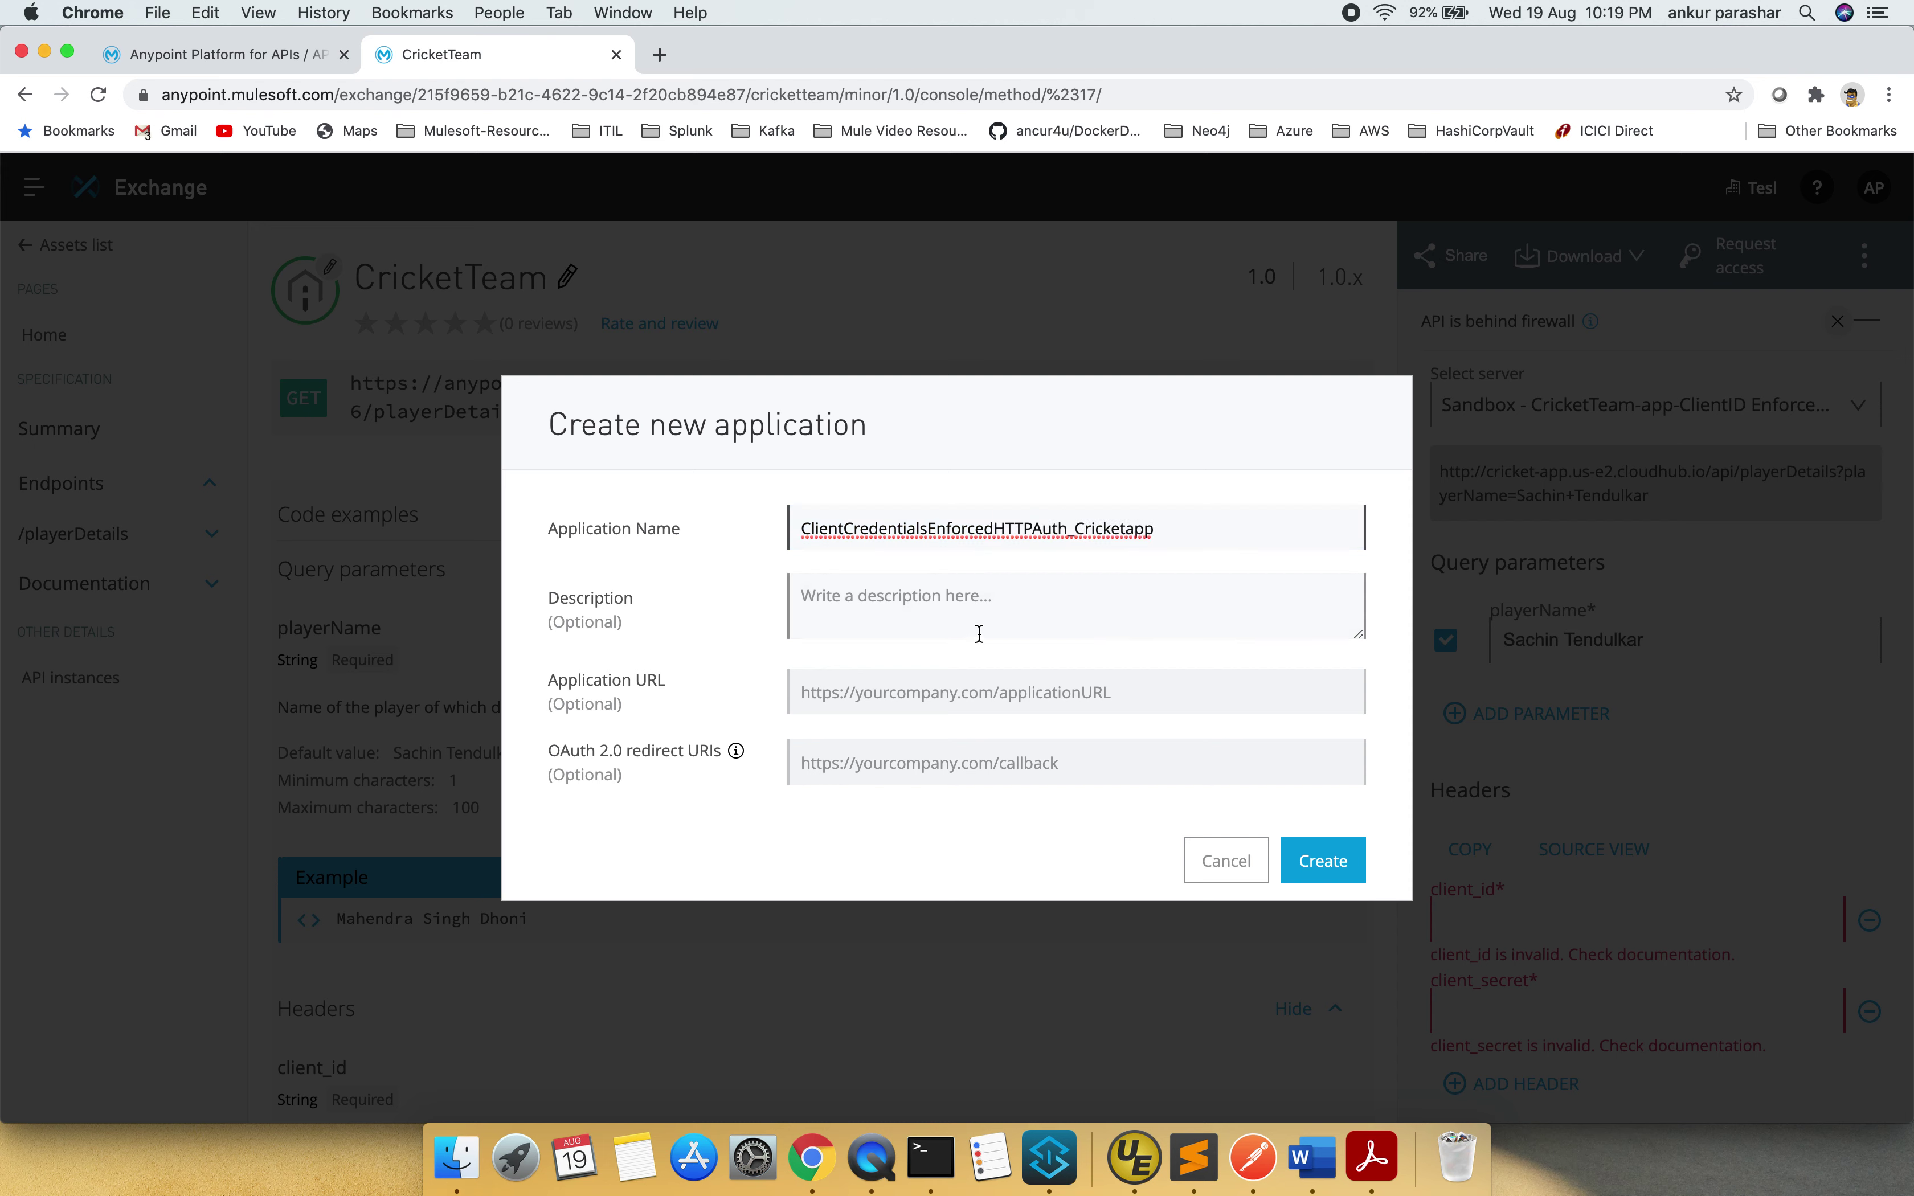
click(1335, 861)
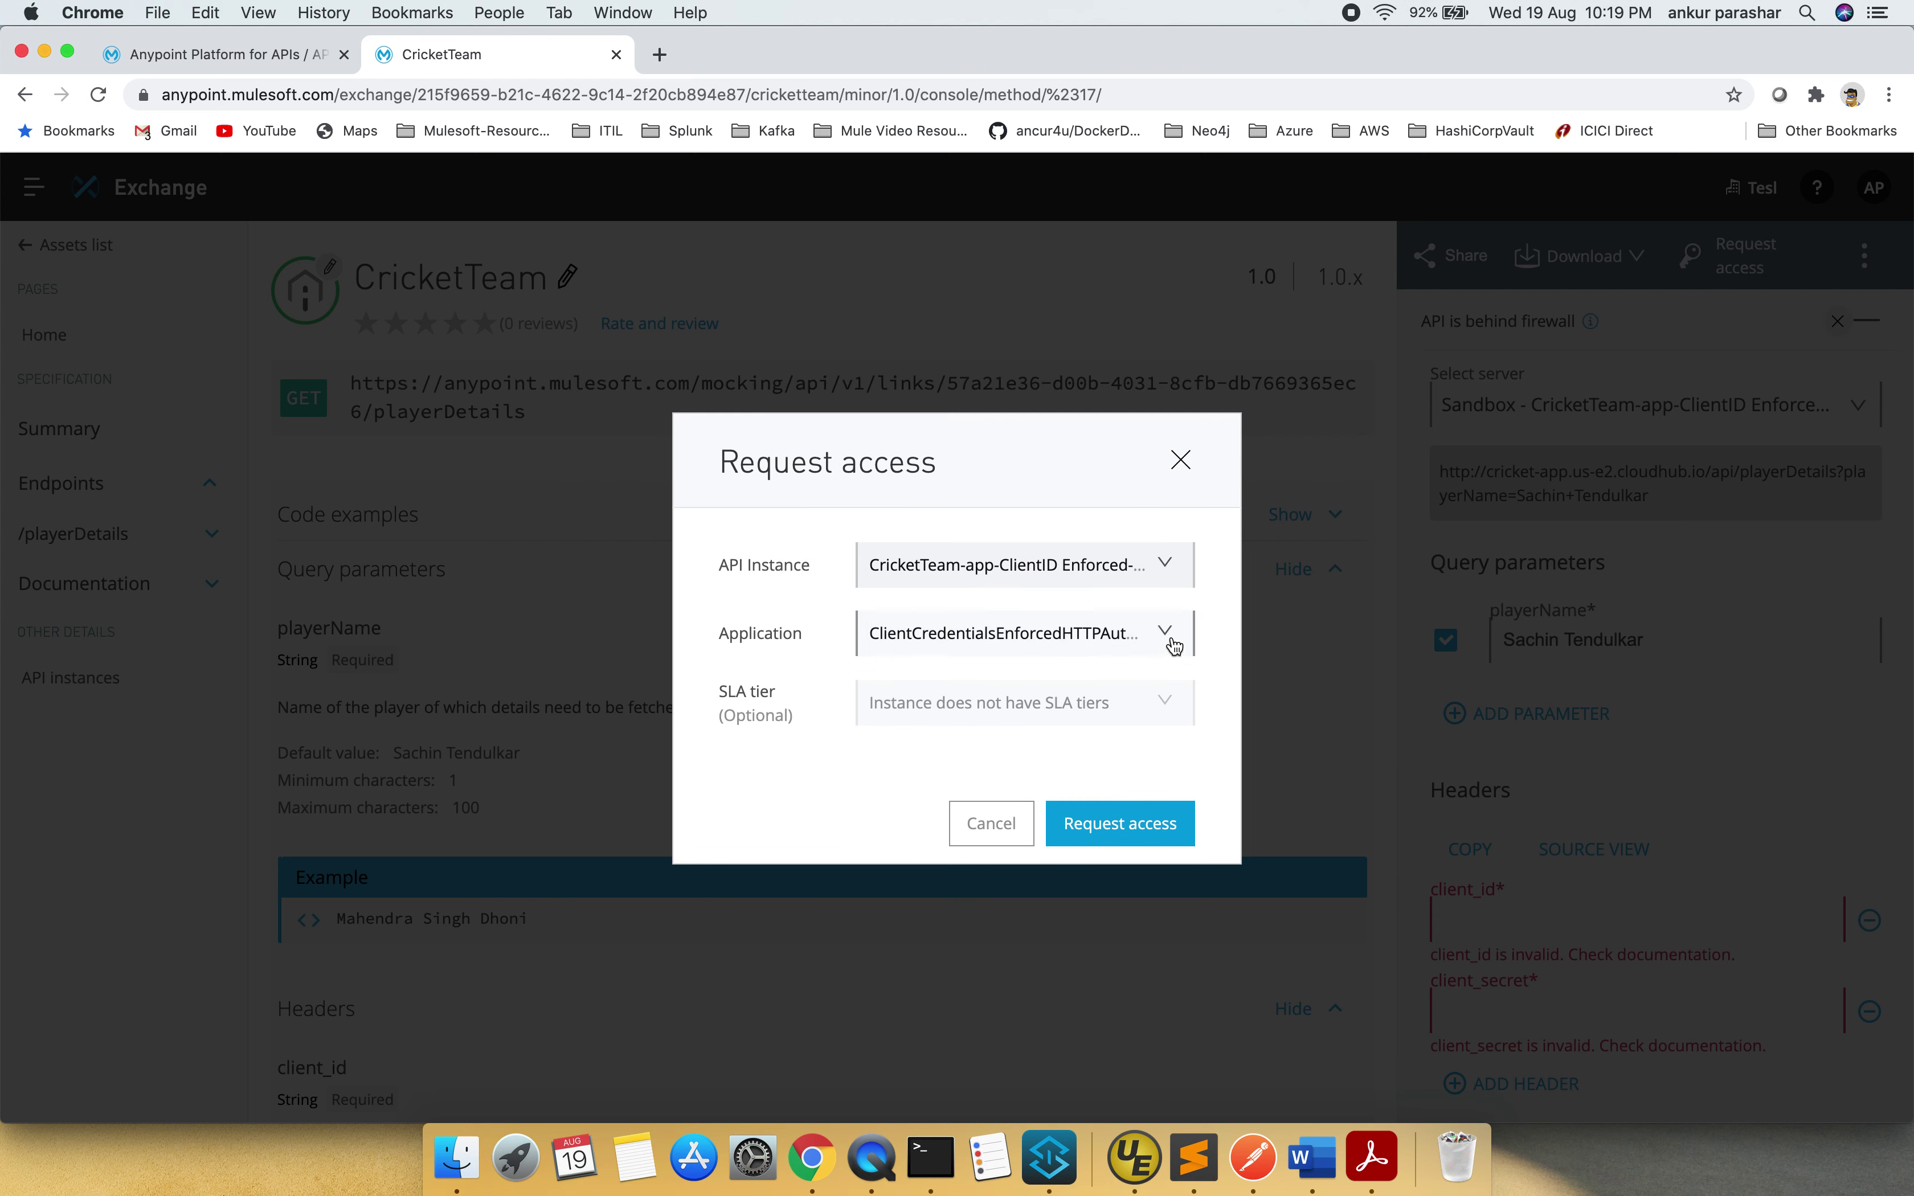
- Submit the access request and copy the issued client ID into a new Sublime Text file
click(1128, 826)
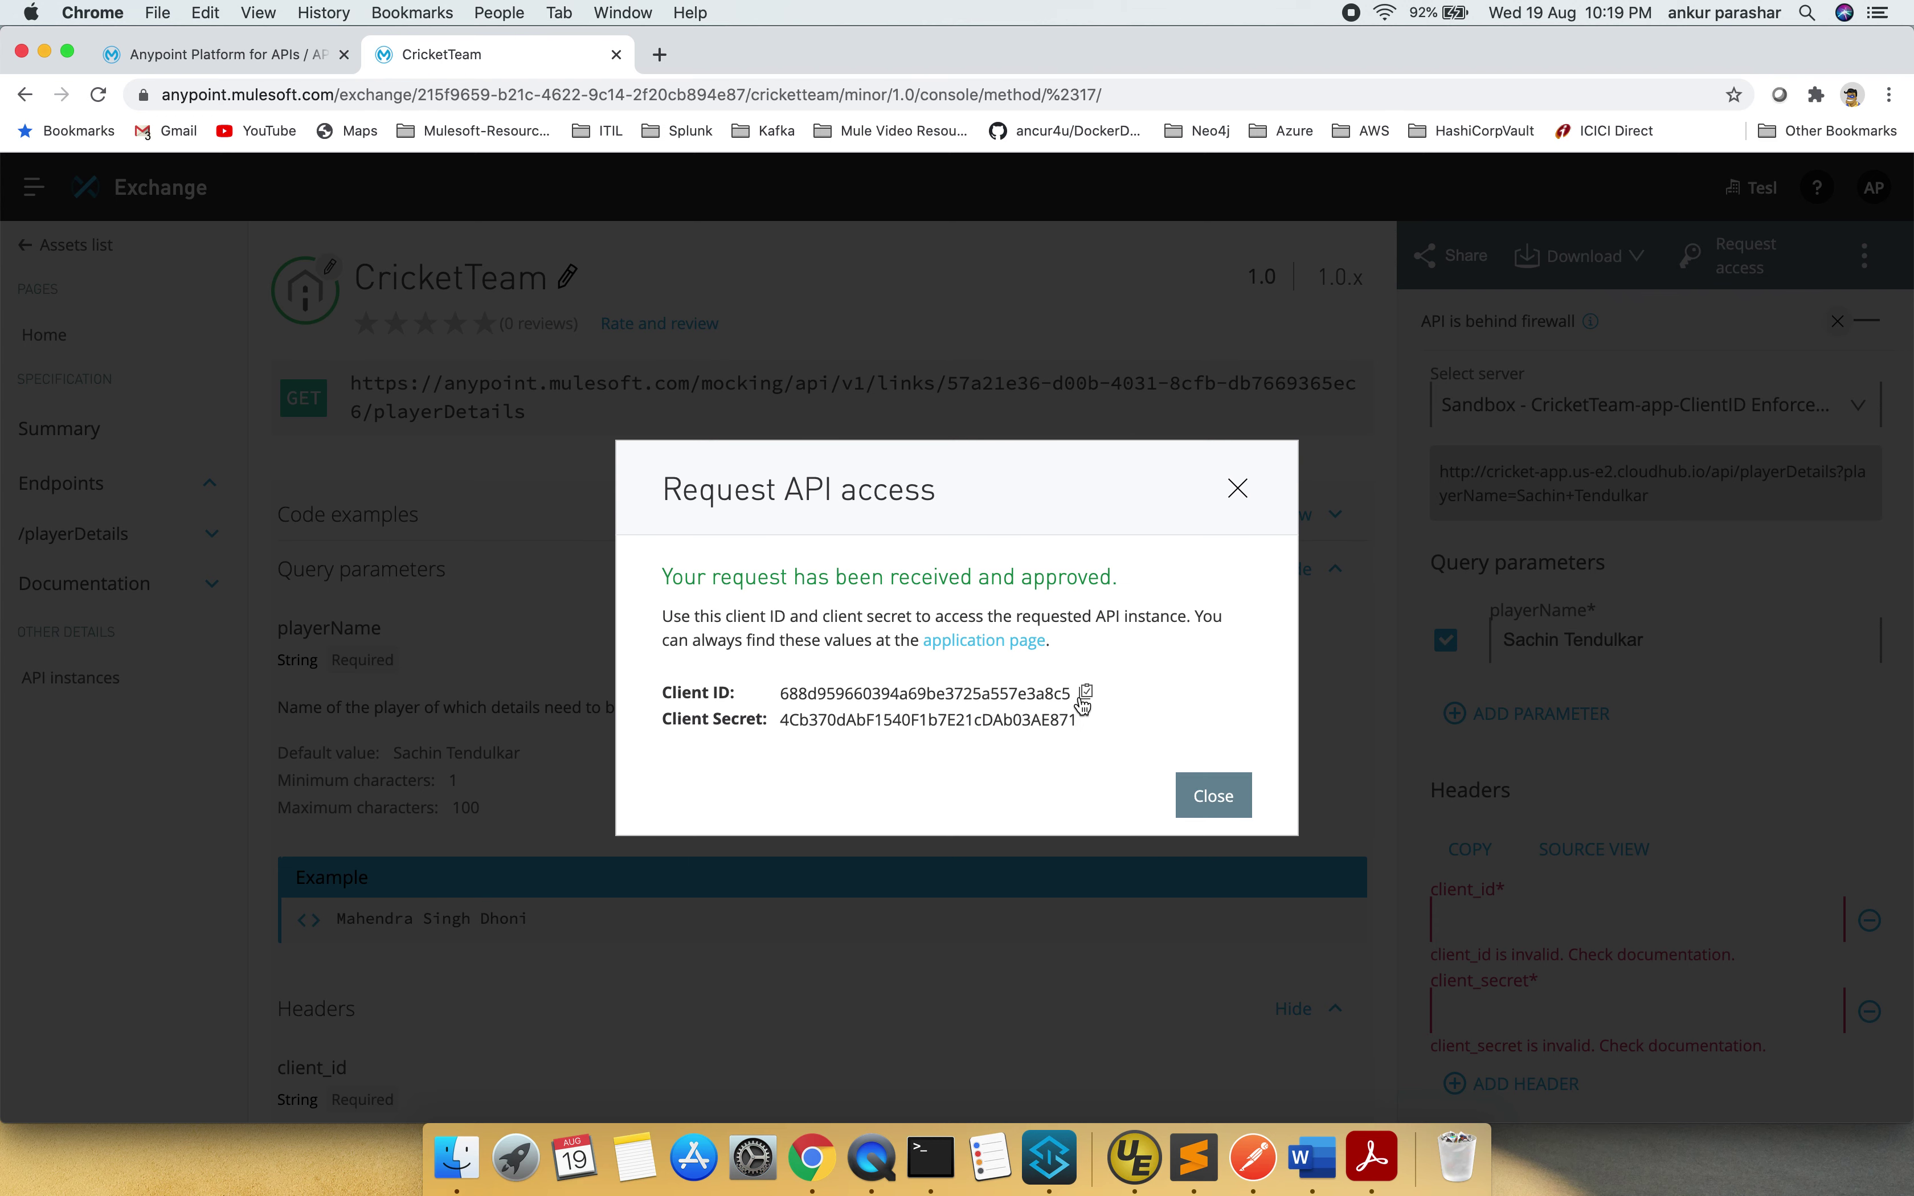
click(1087, 694)
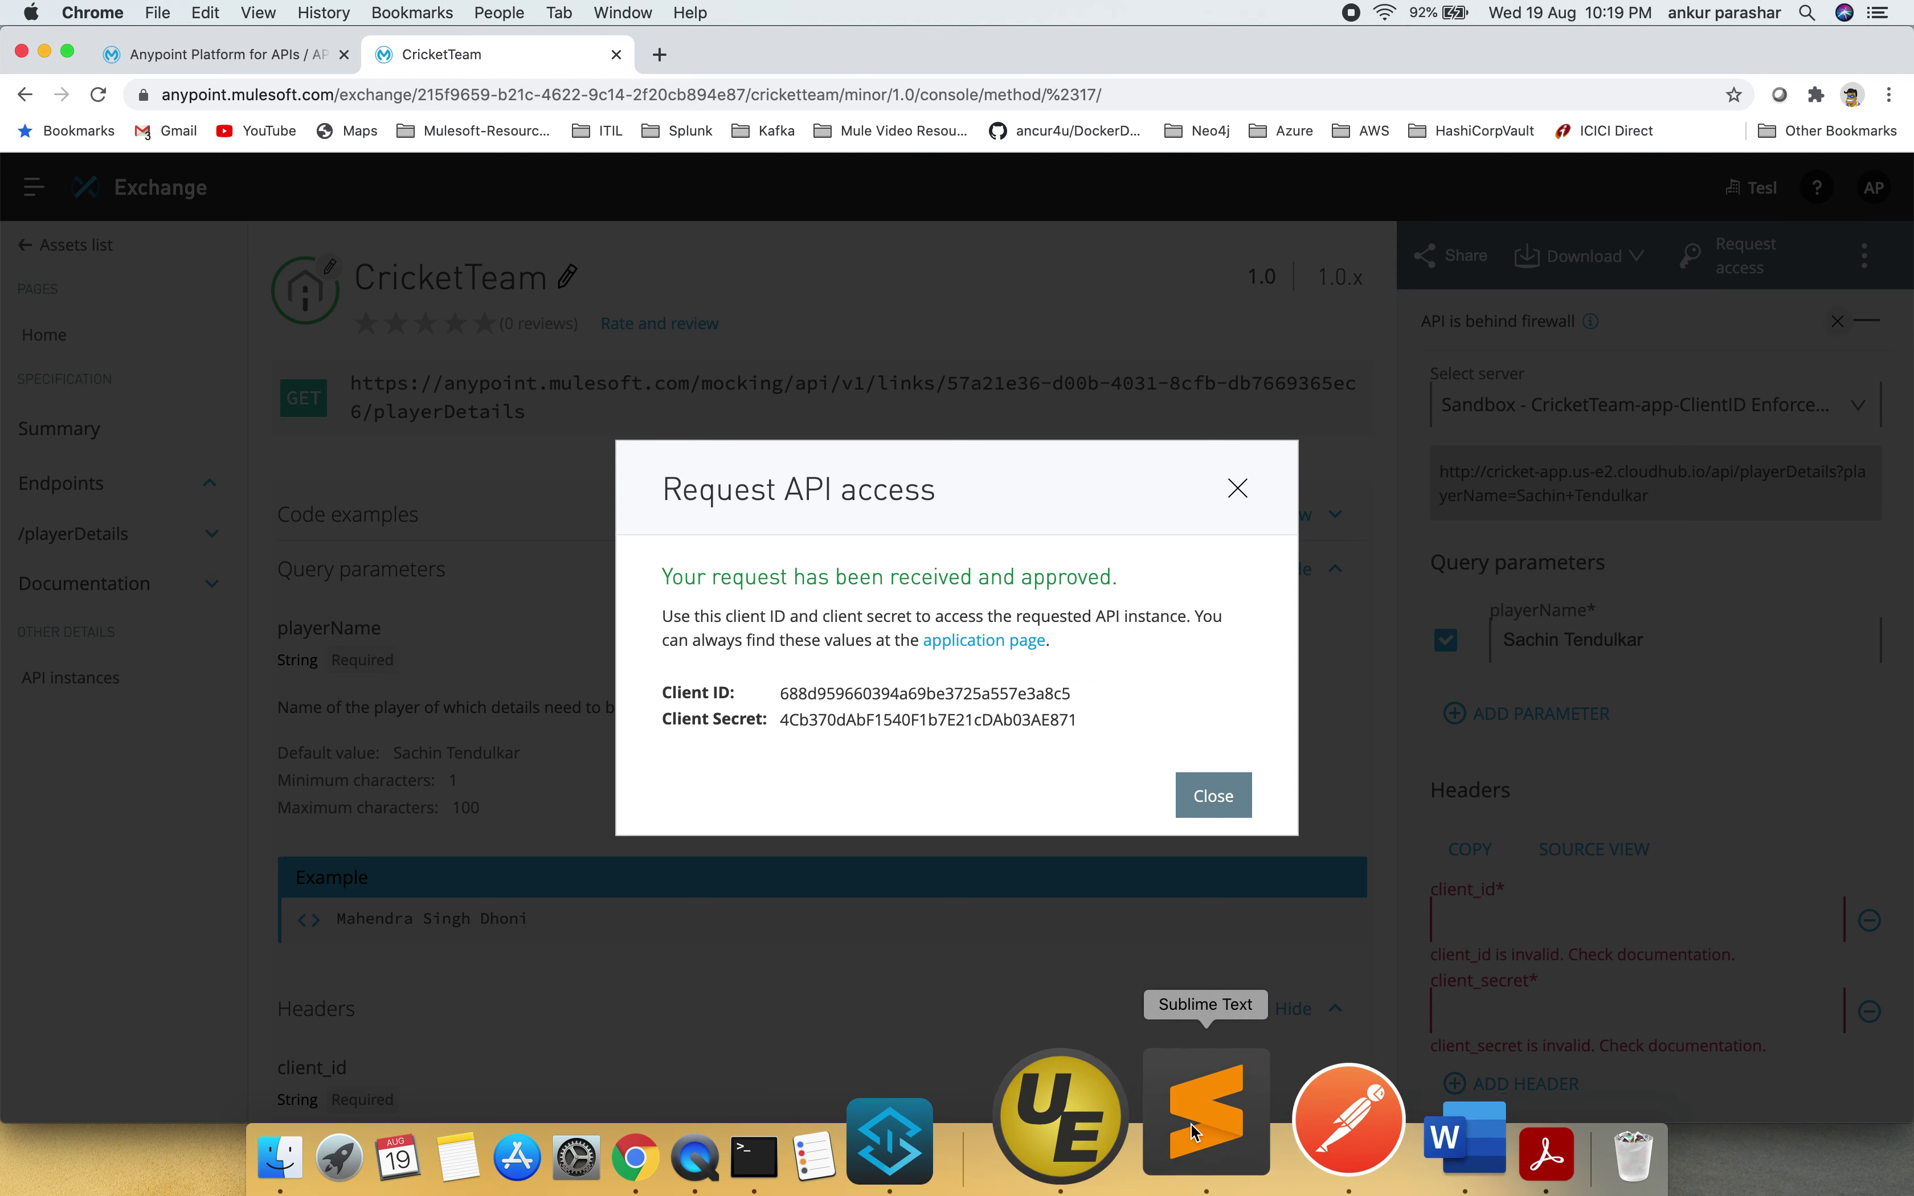
click(1209, 1124)
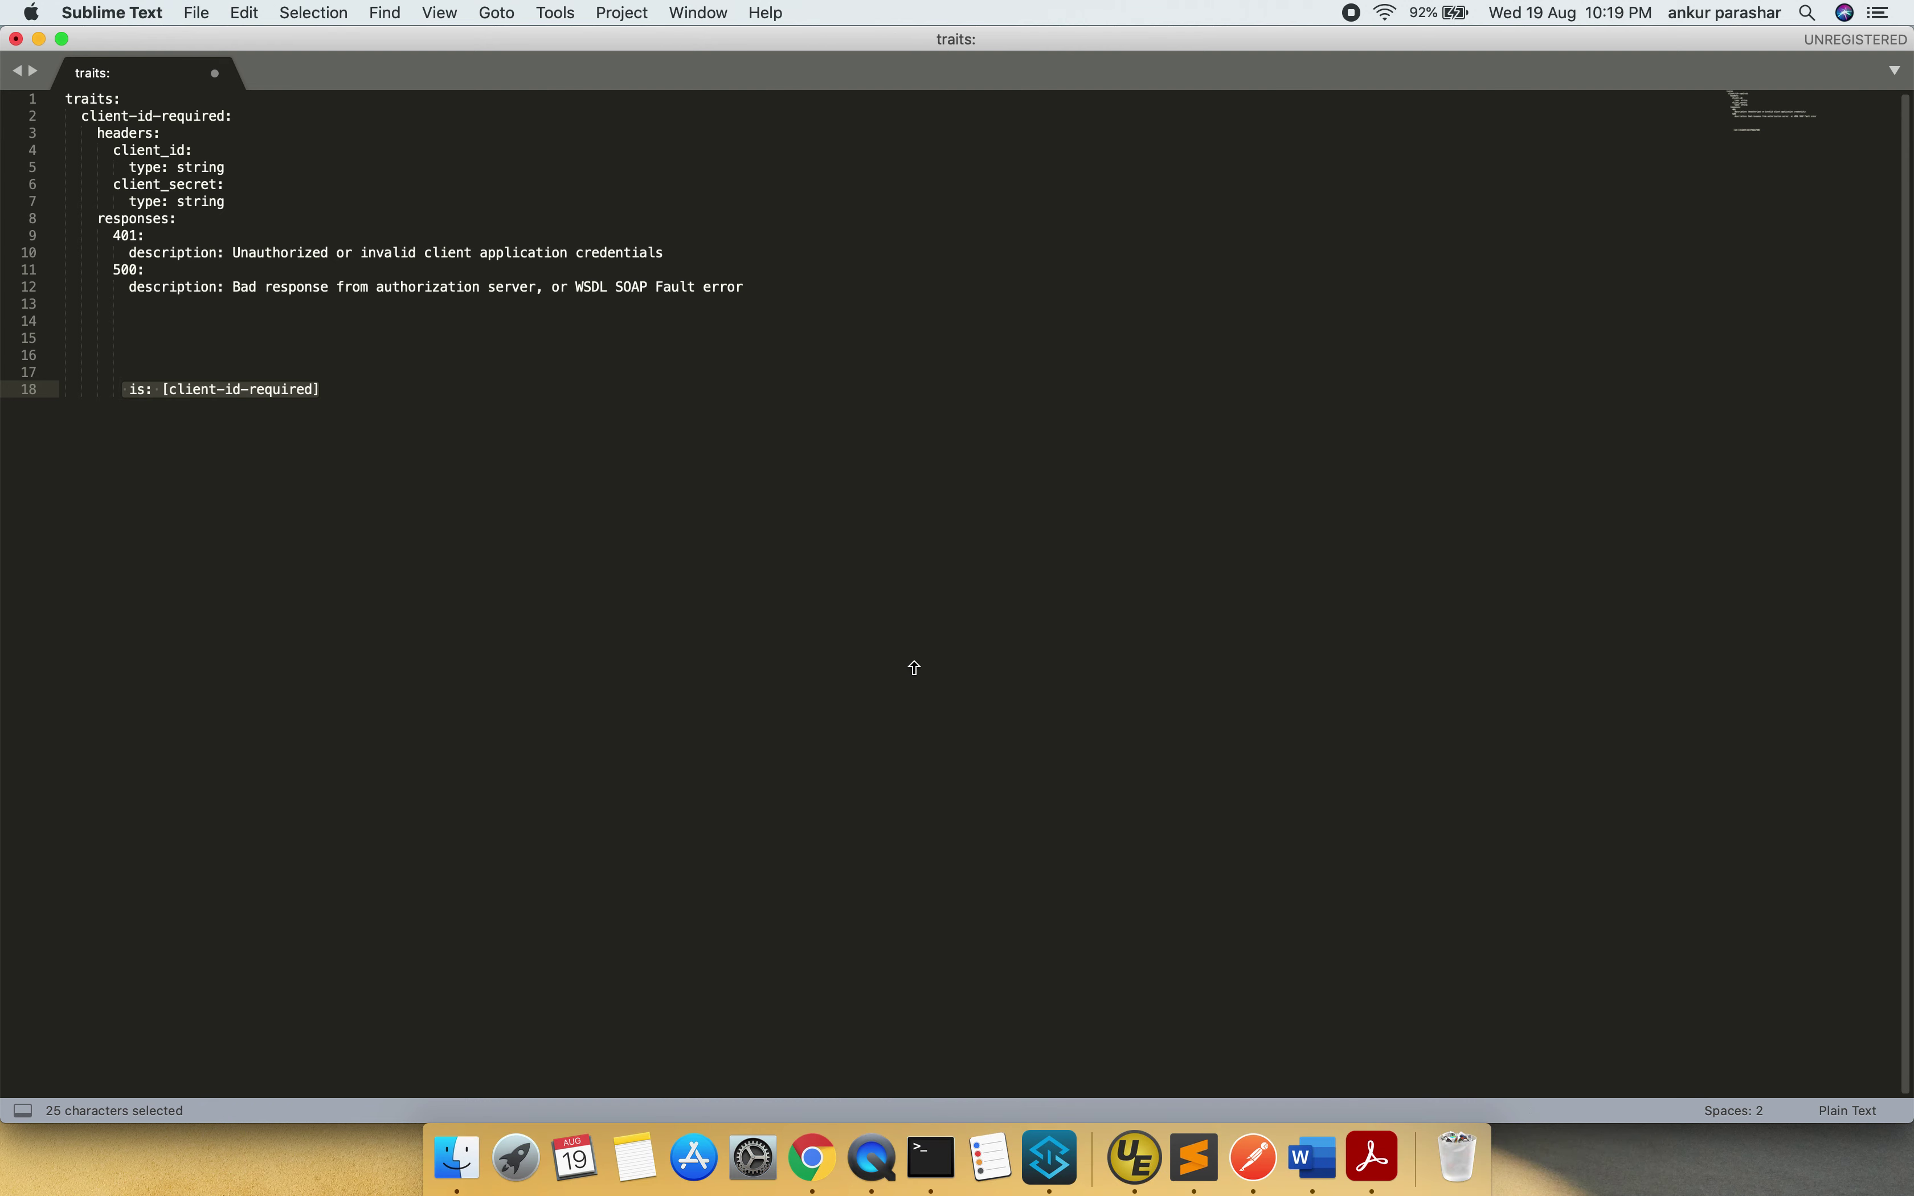
key(super+n)
key(super+v)
key(Return)
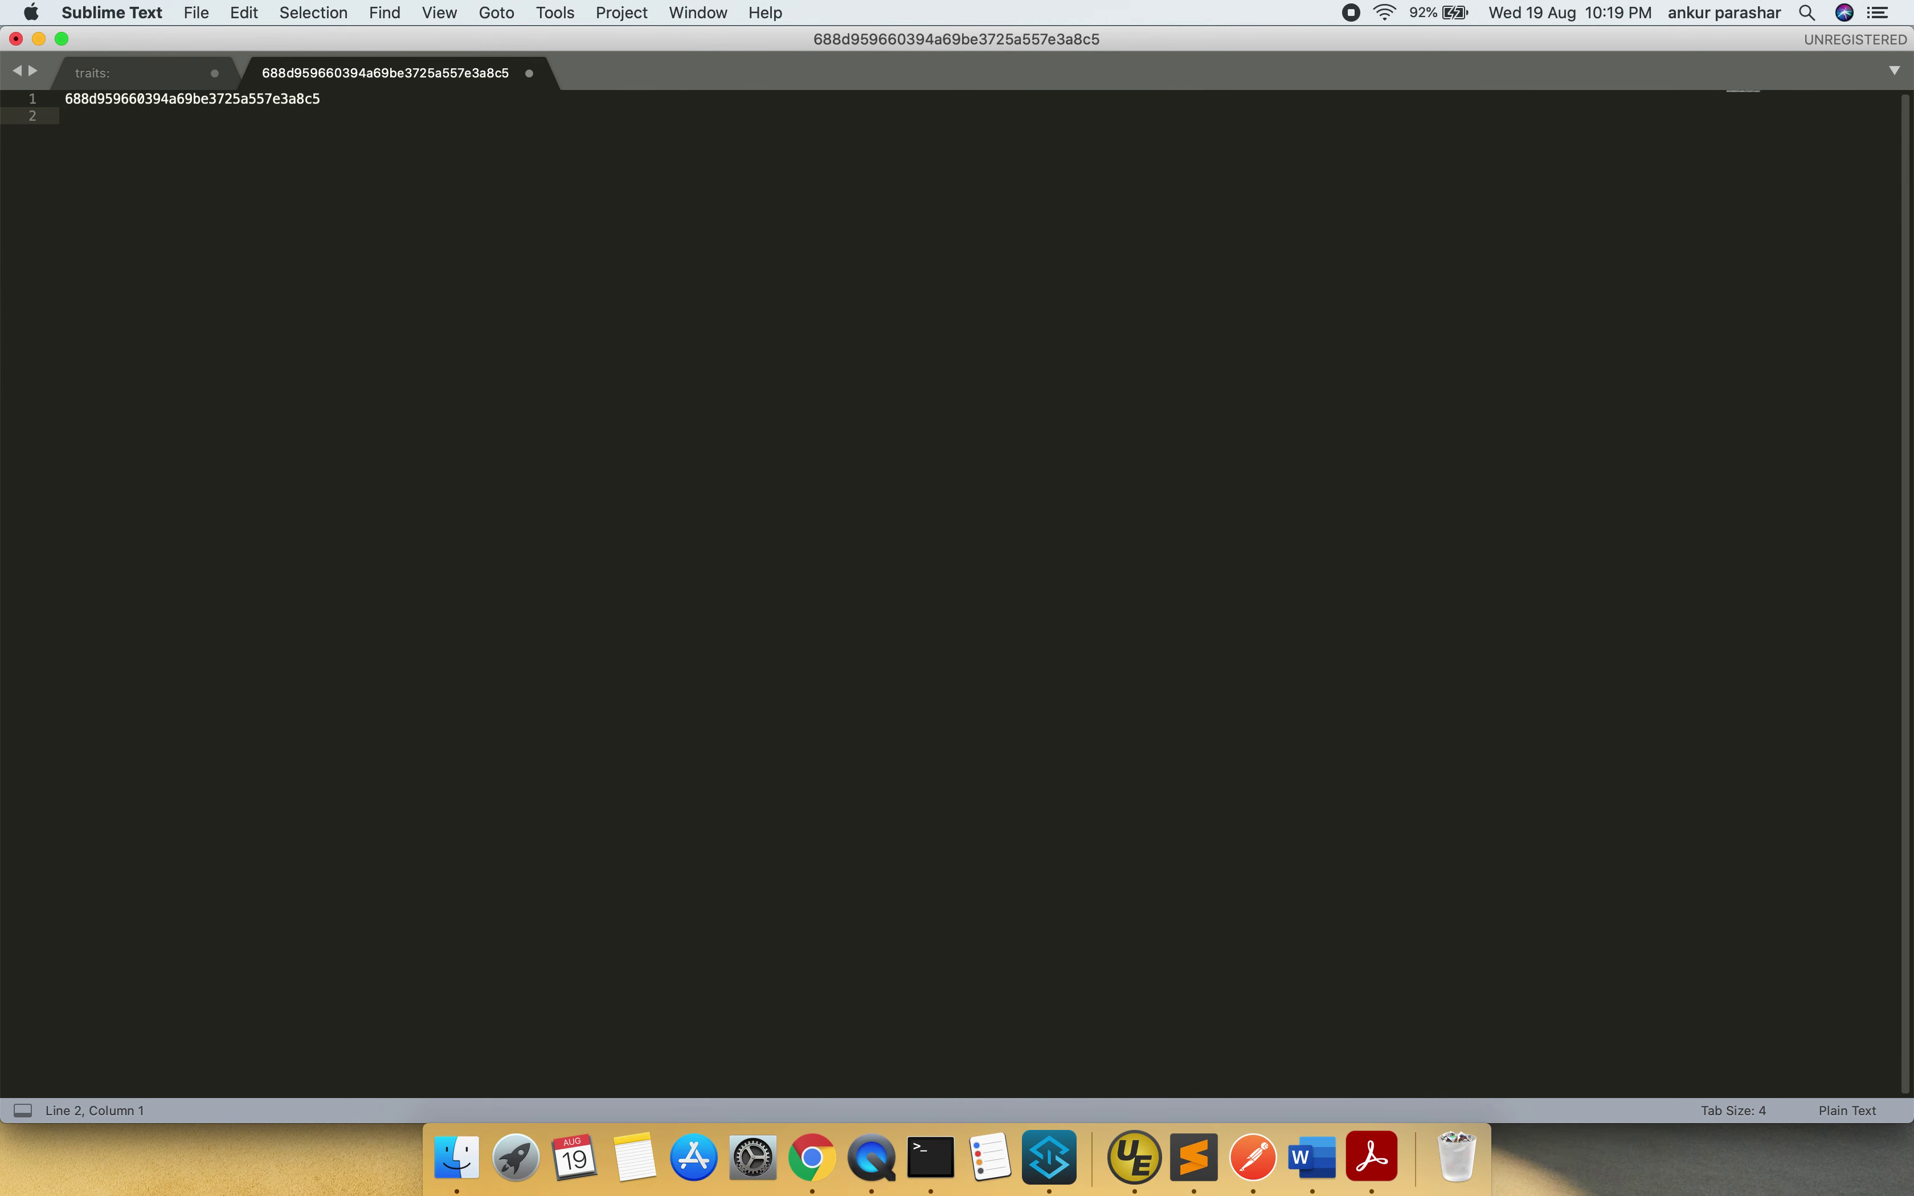
- Copy the issued client secret onto the line below the client ID in Sublime Text, and close the Request API access dialog
key(super+Tab)
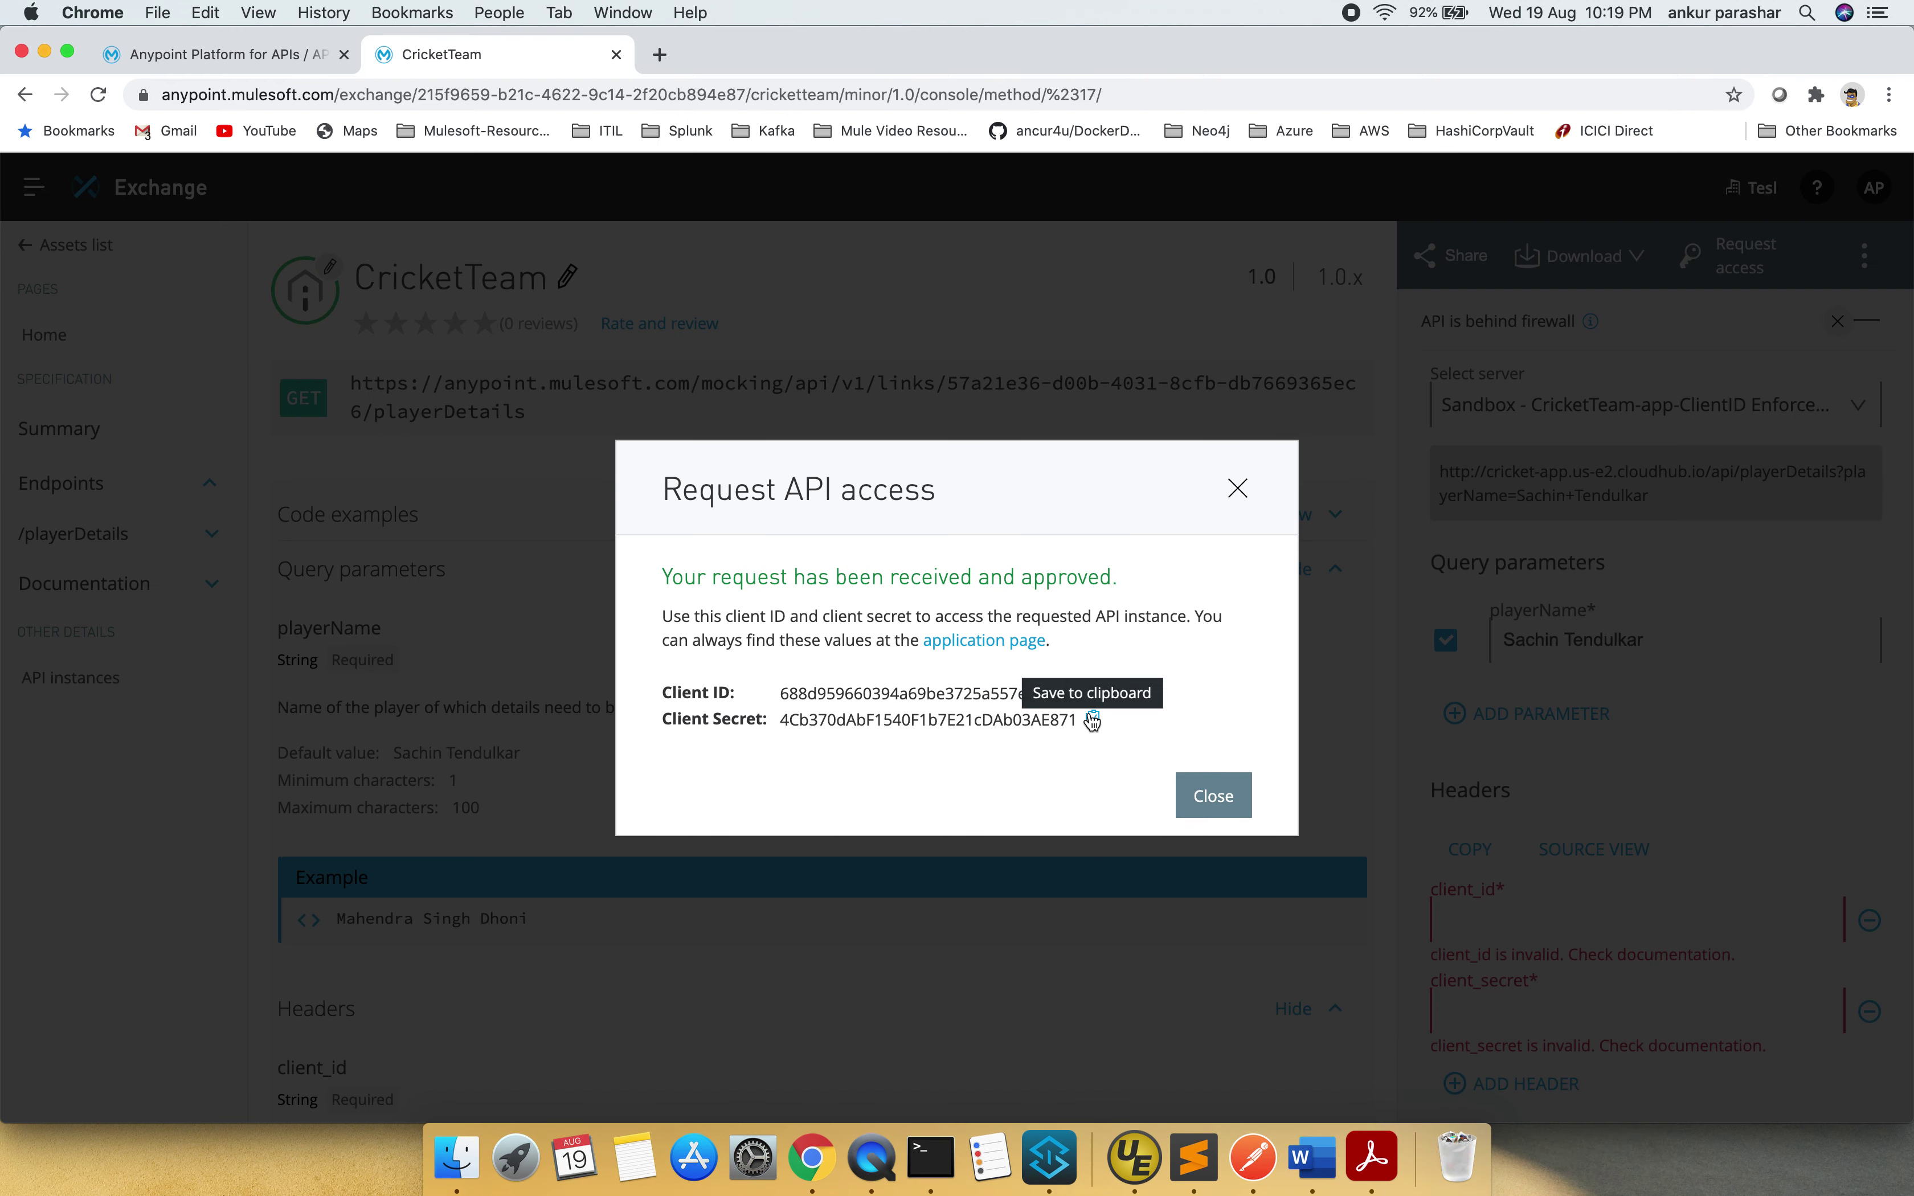
click(1092, 719)
key(super+Tab)
key(super+v)
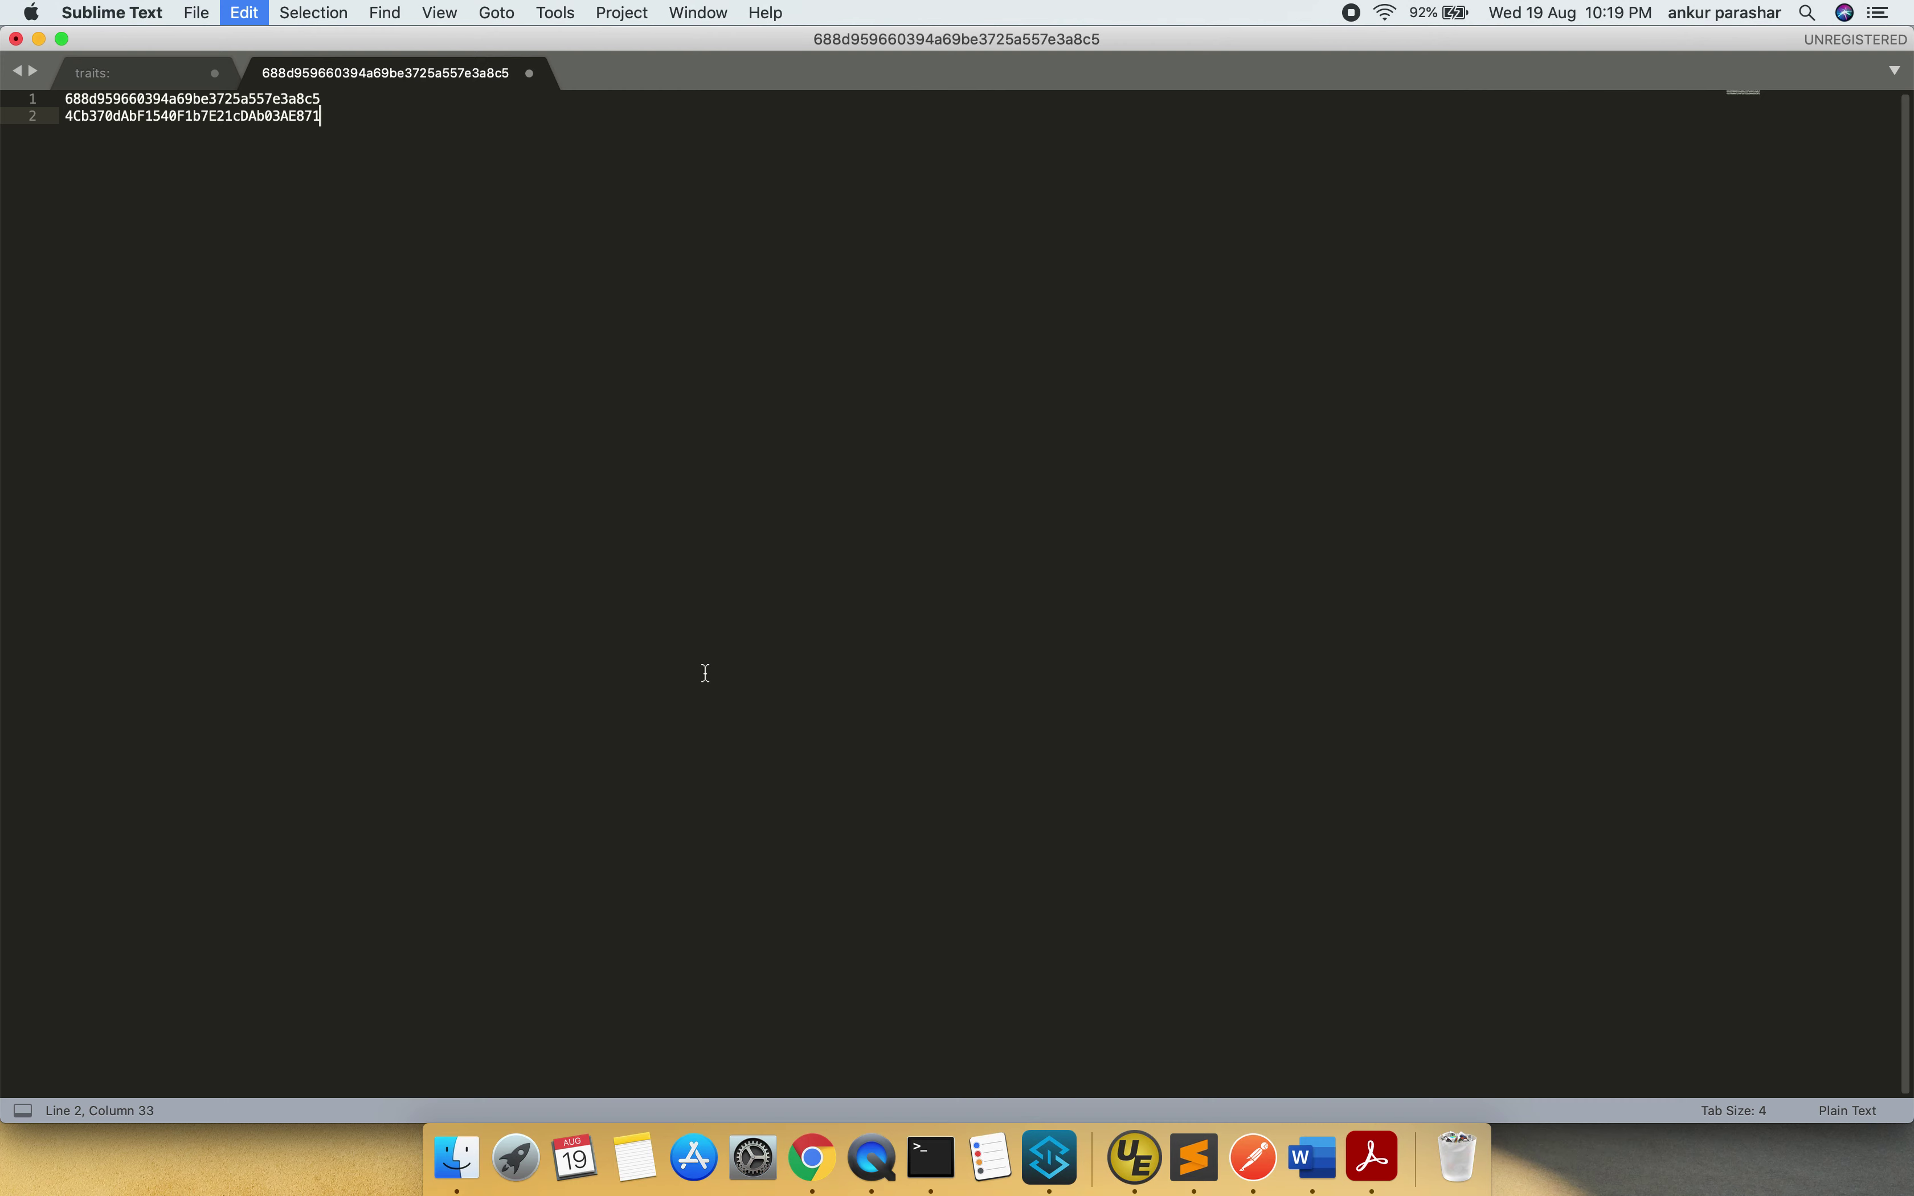
key(Return)
key(super+Tab)
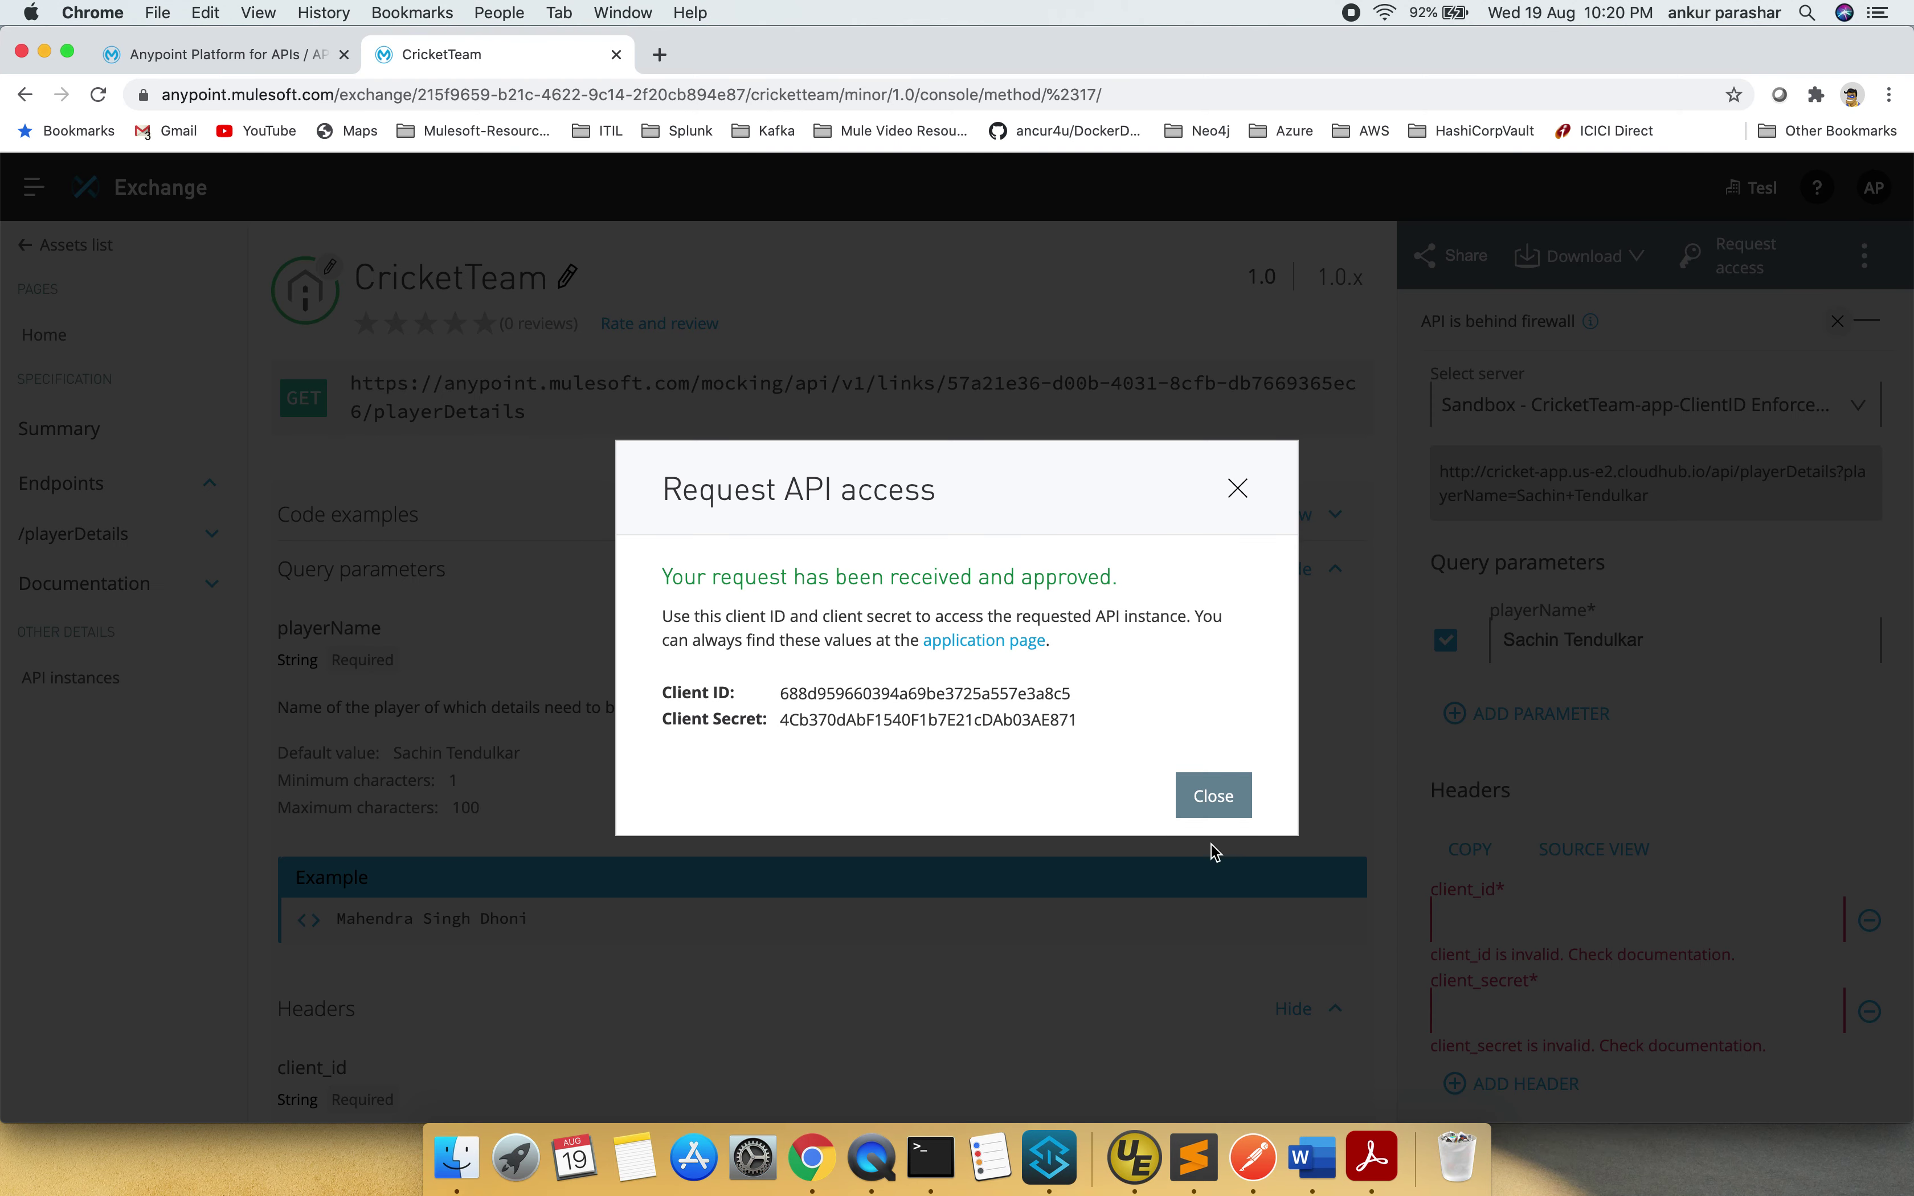
click(1214, 796)
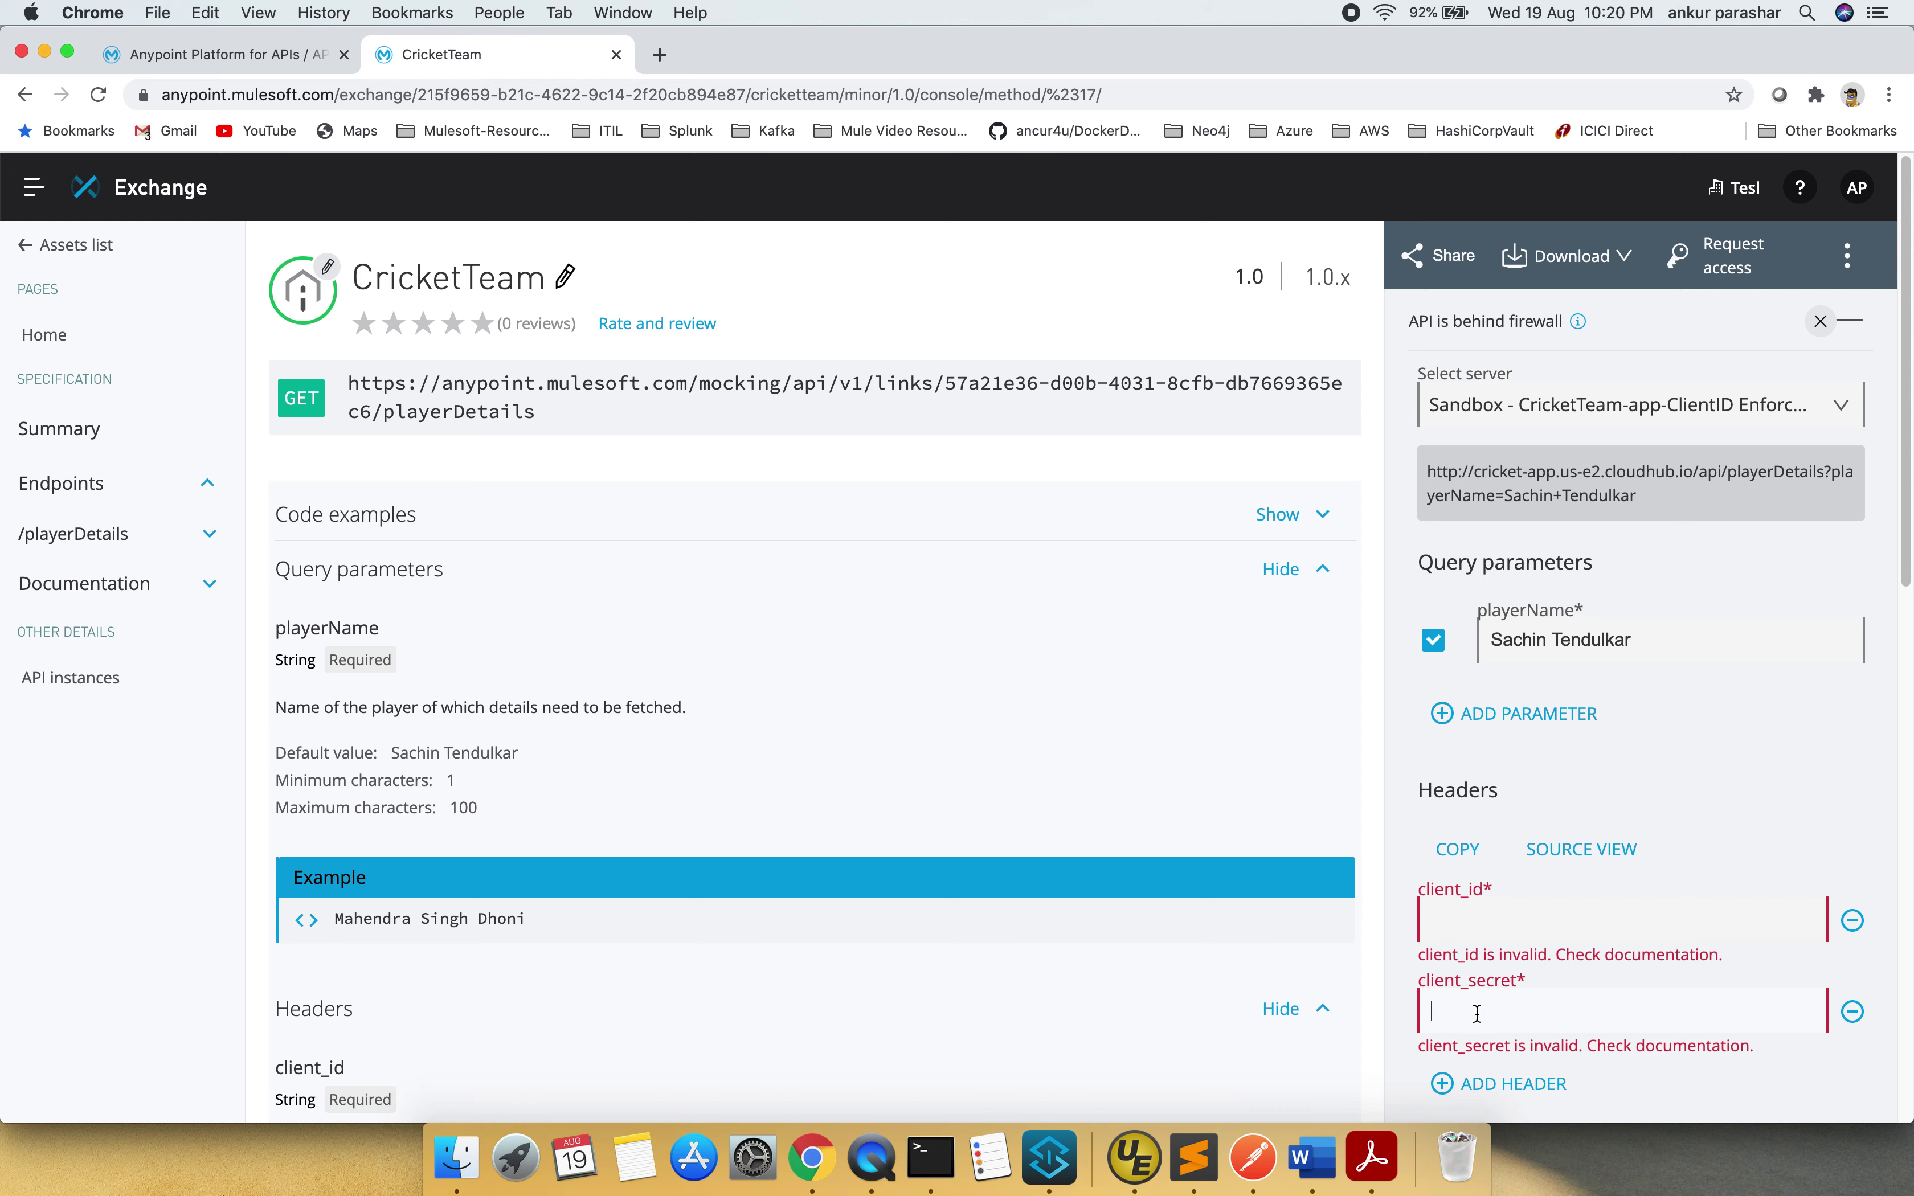
- Fill the client_secret and client_id headers with the issued credentials and send the GET request
key(super+v)
click(1532, 917)
key(super+Tab)
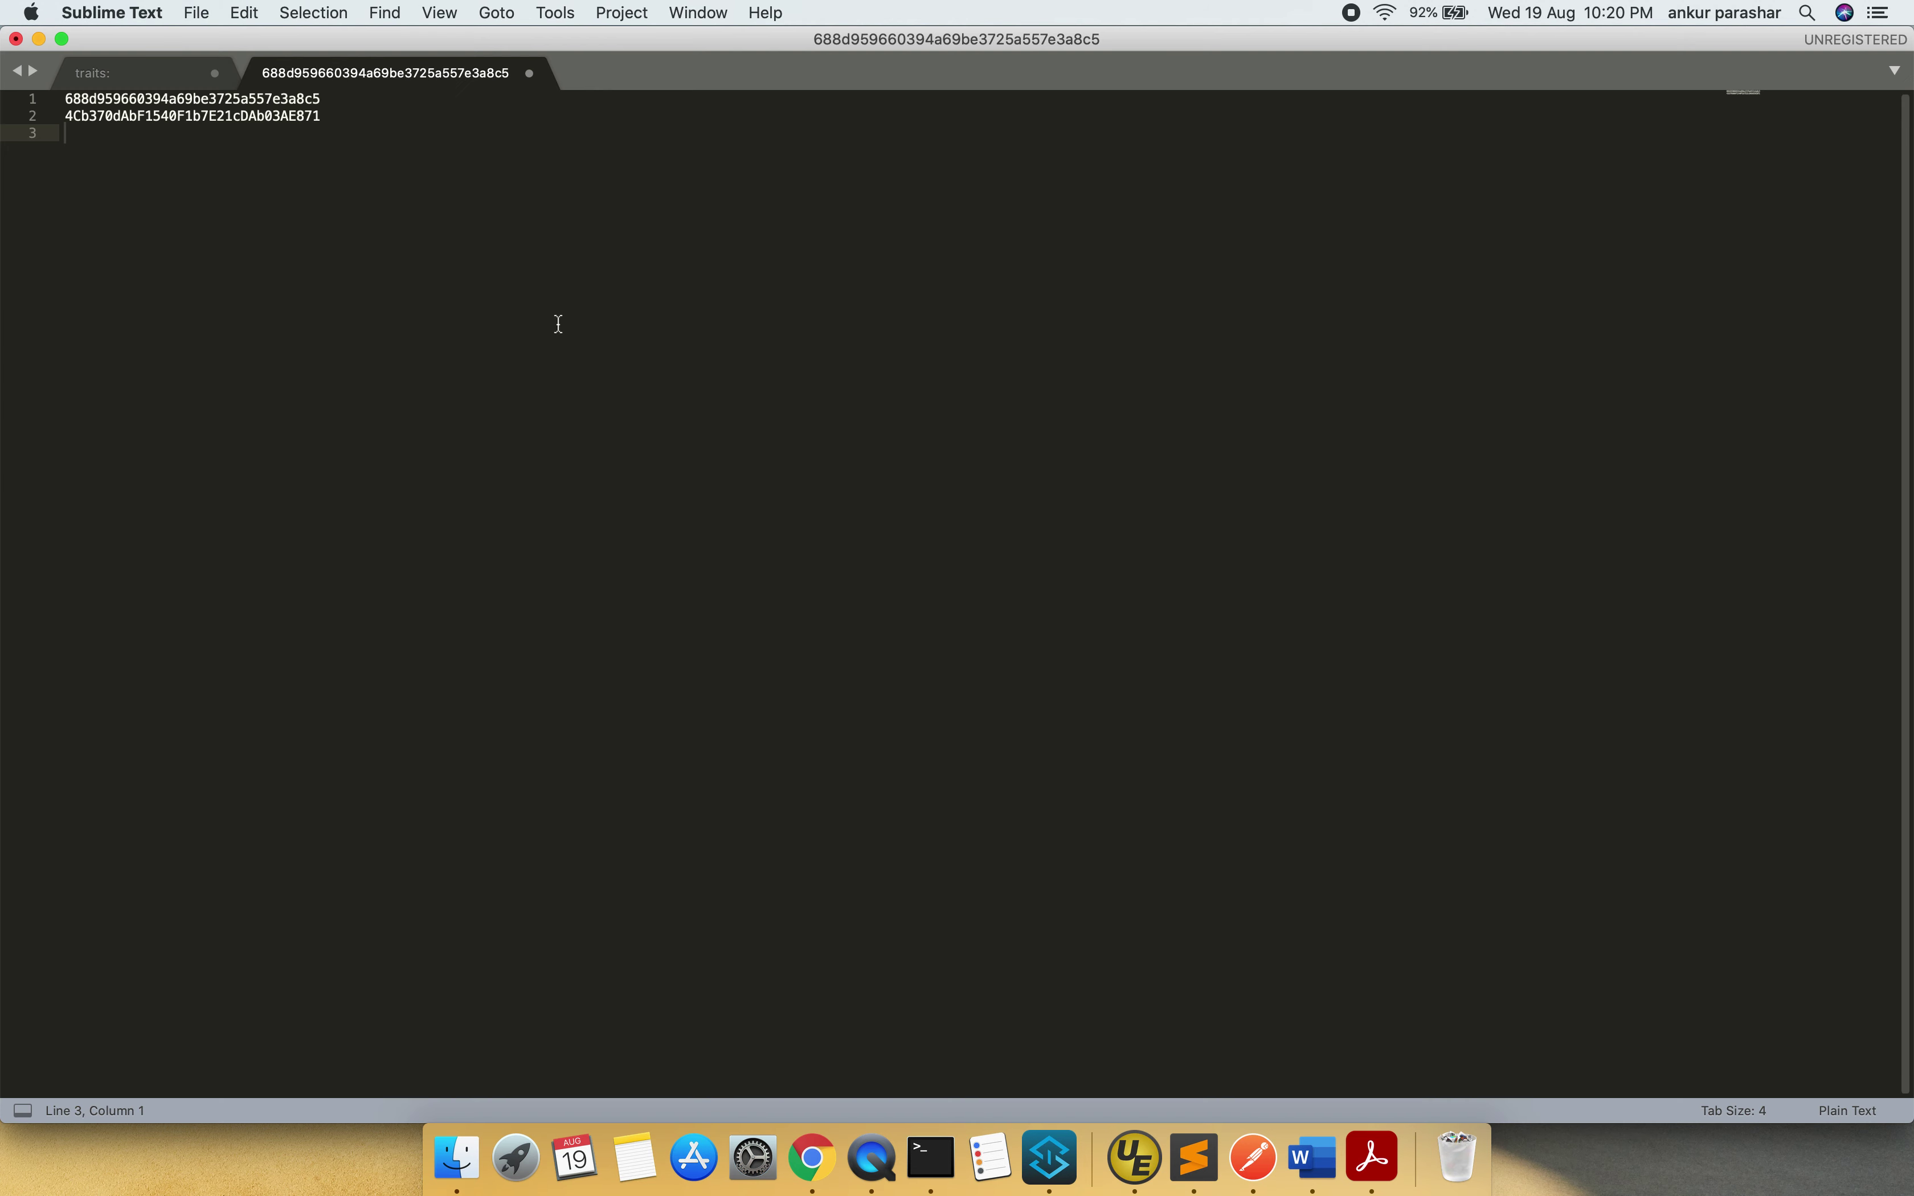
double_click(261, 100)
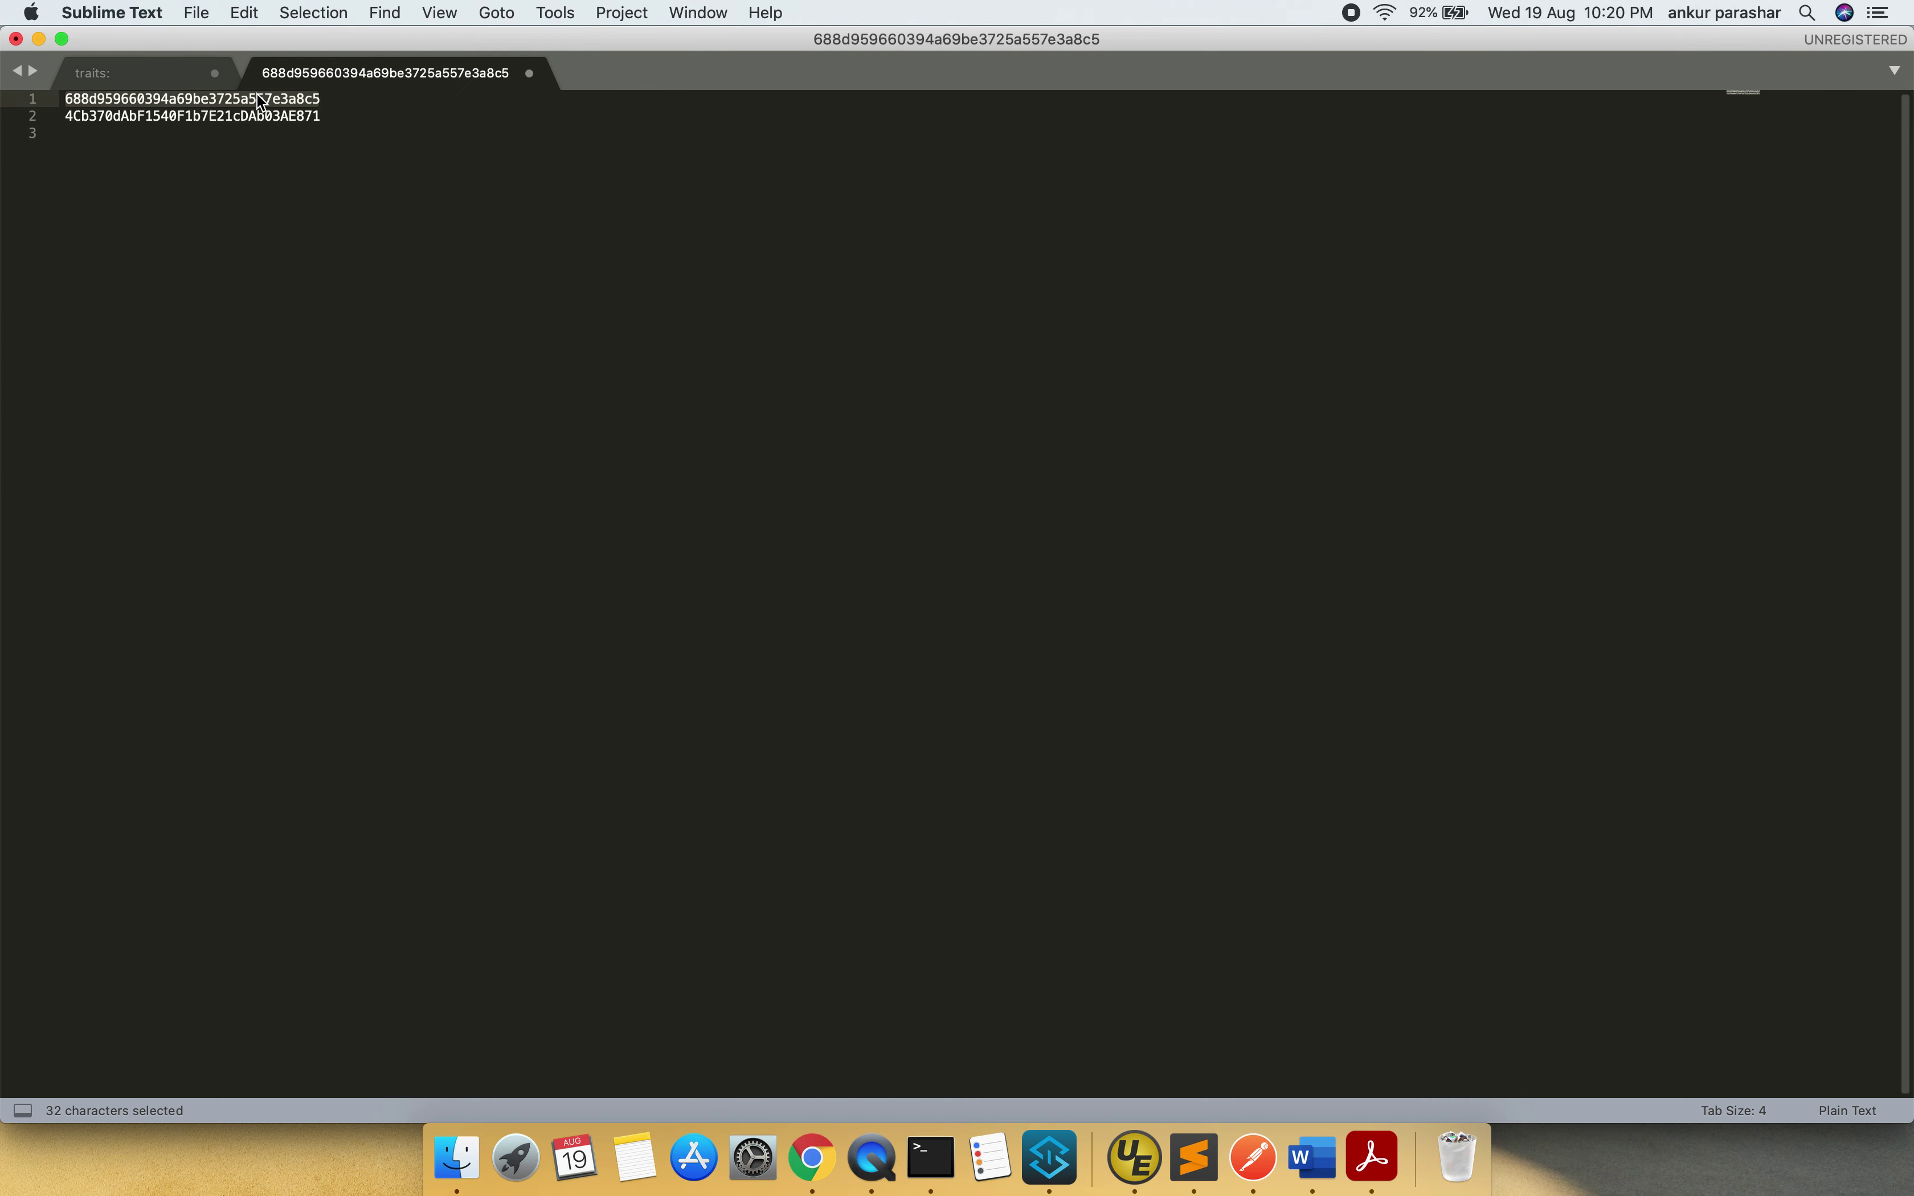
key(super+c)
key(super+Tab)
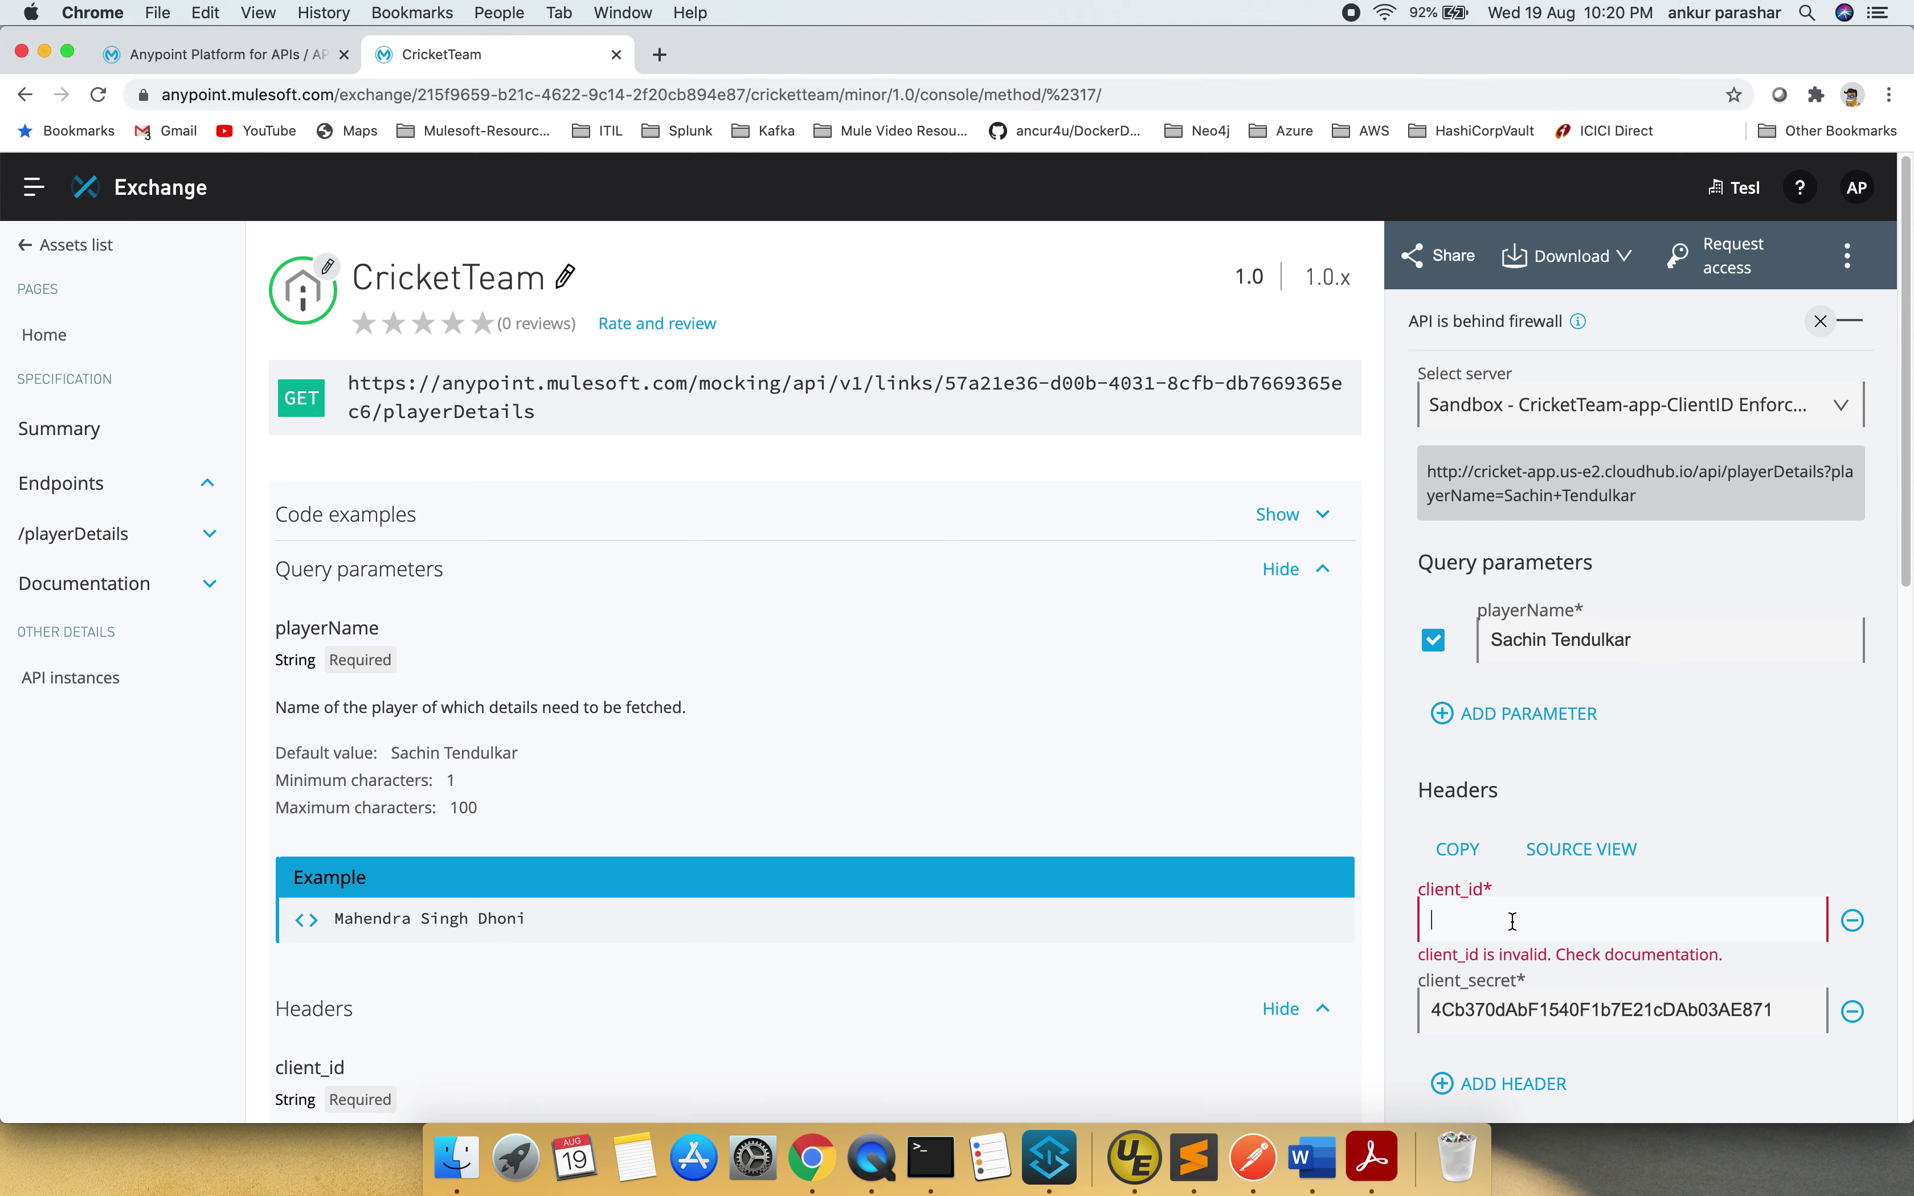
key(super+v)
scroll(1512, 918, down, 6)
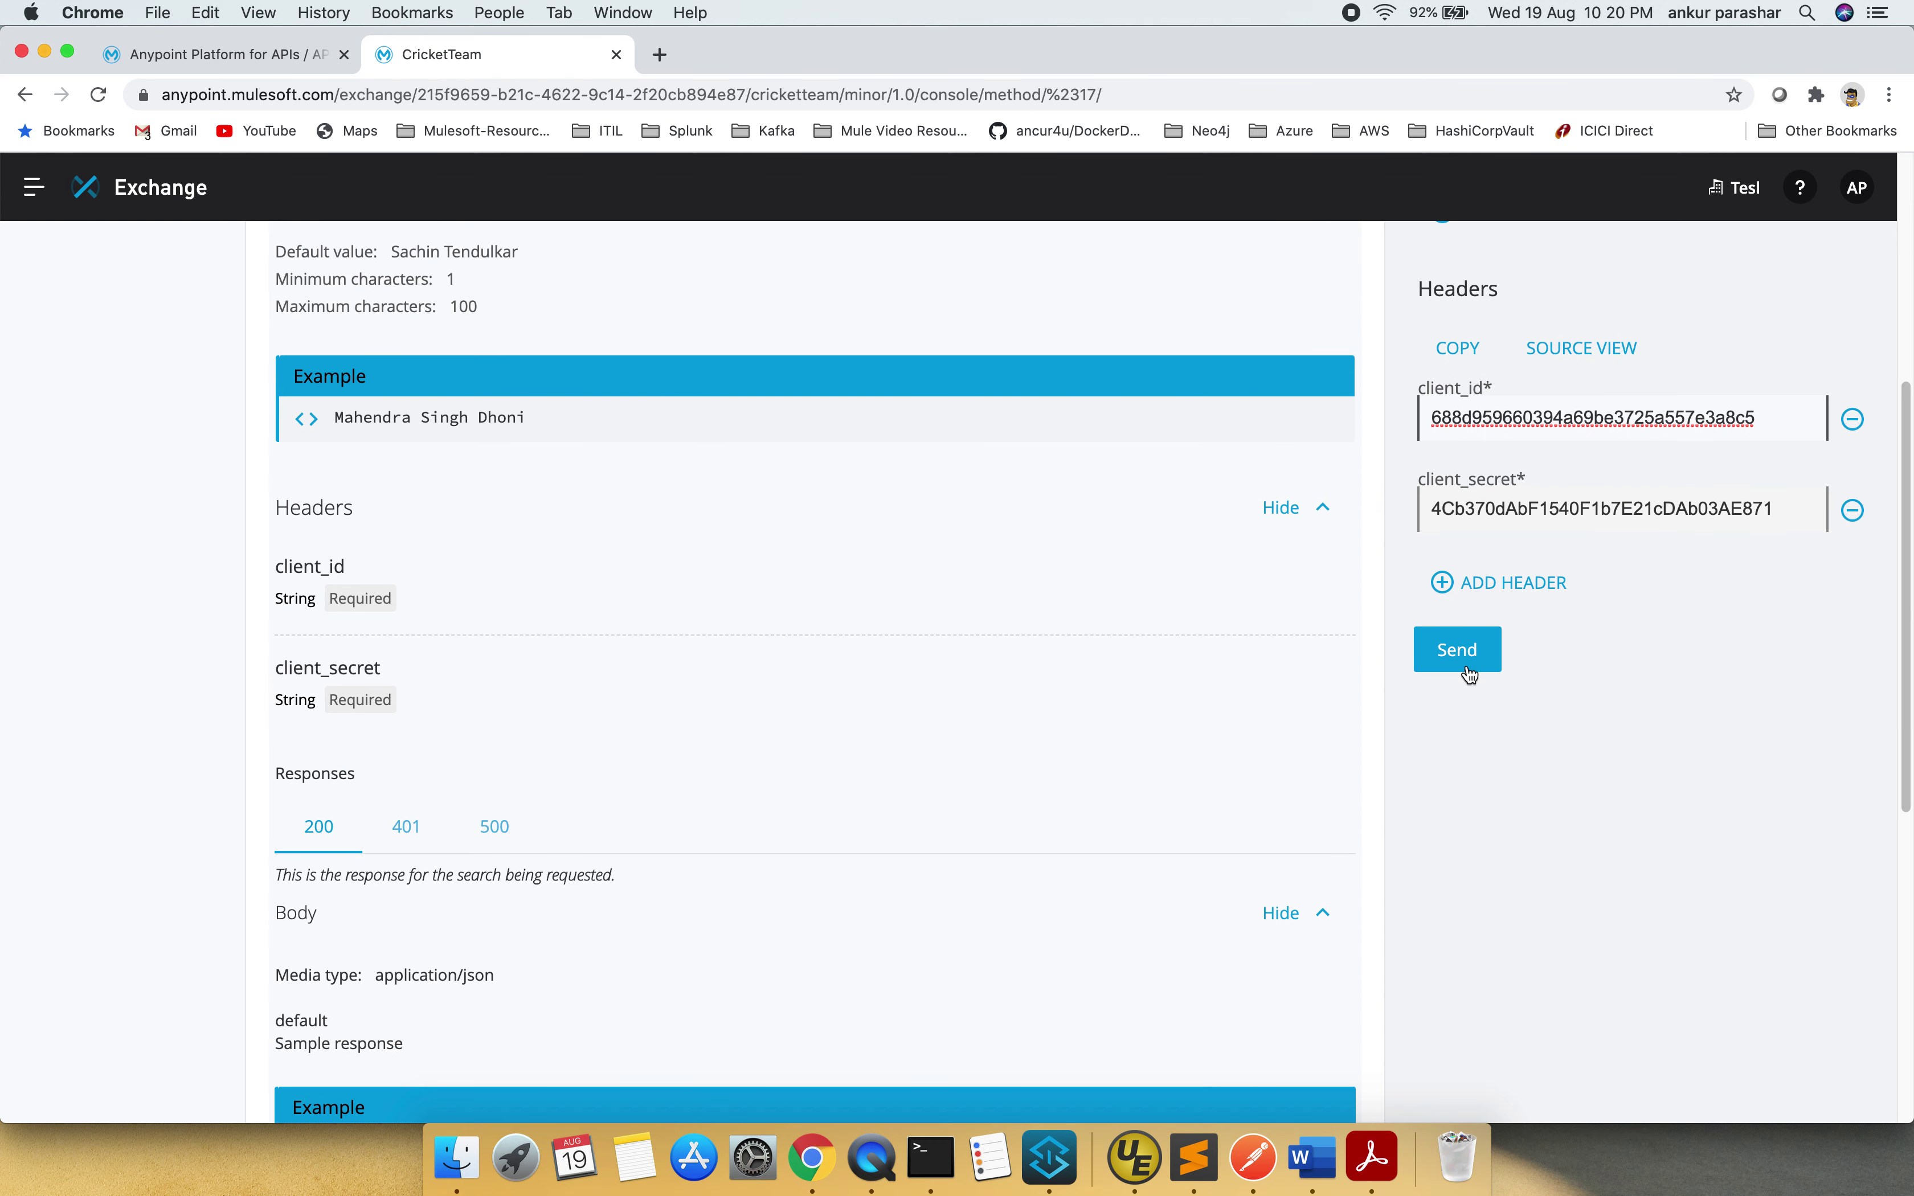
click(1469, 673)
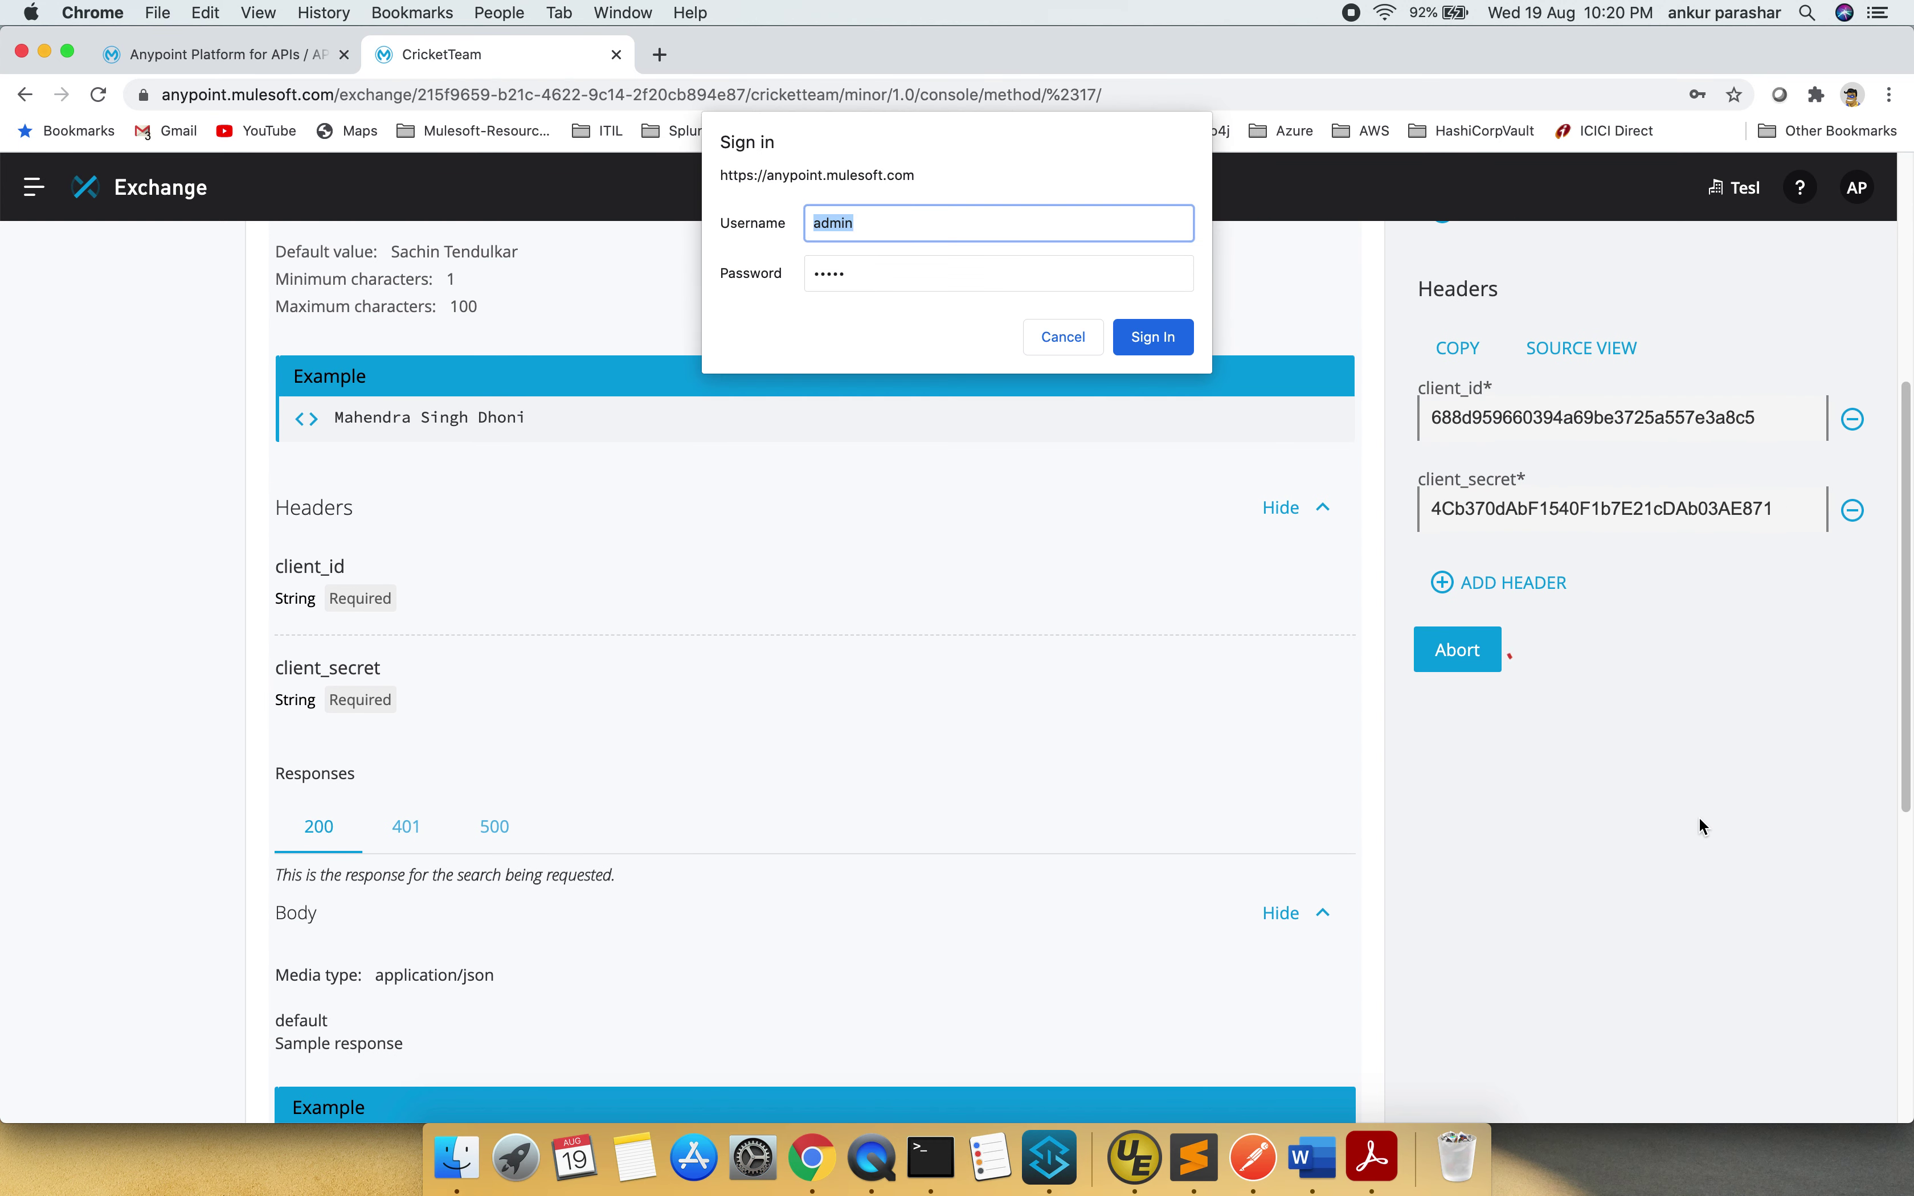
- Sign in at the authentication prompt using the client ID as username and the client secret as password
drag(884, 226, 808, 228)
key(super+v)
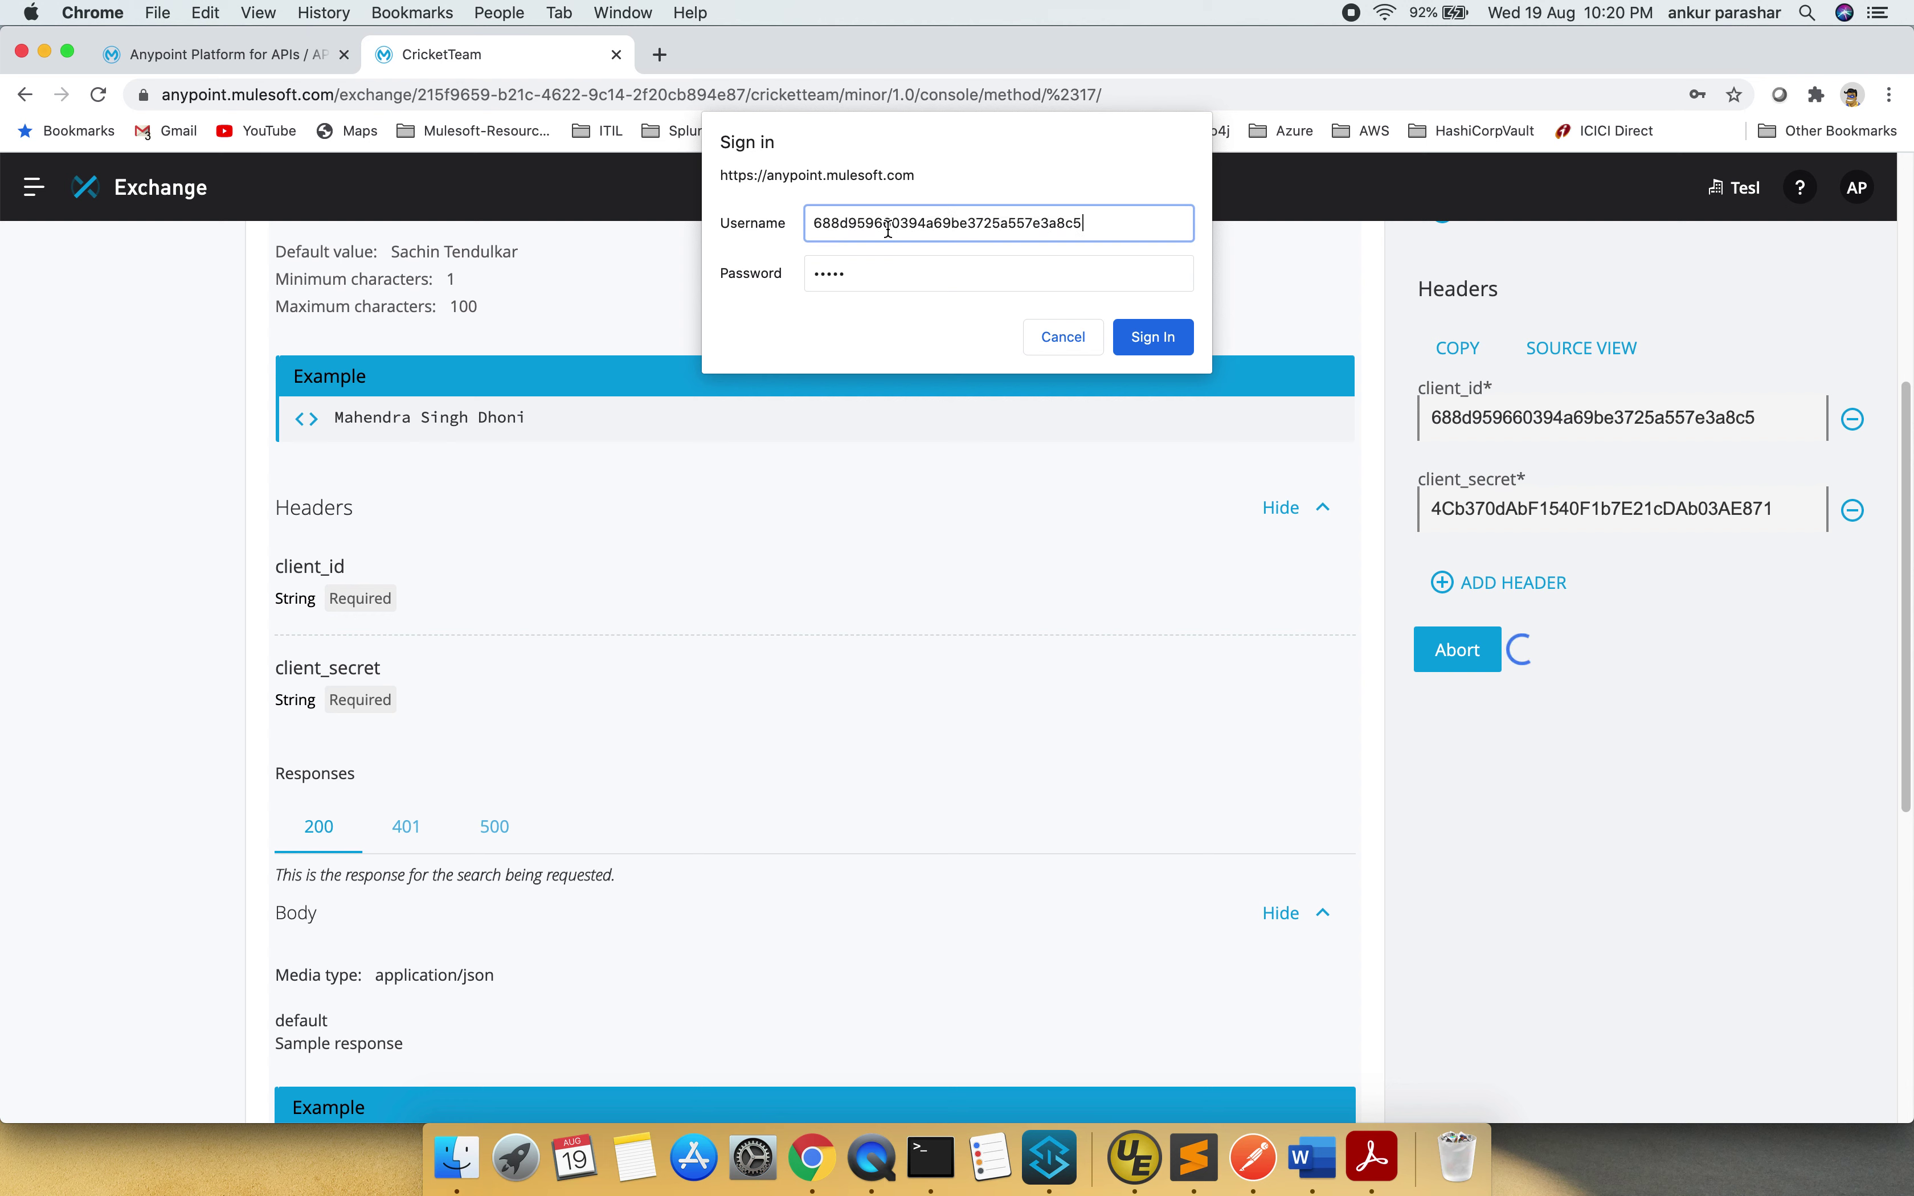
click(1622, 511)
key(super+Tab)
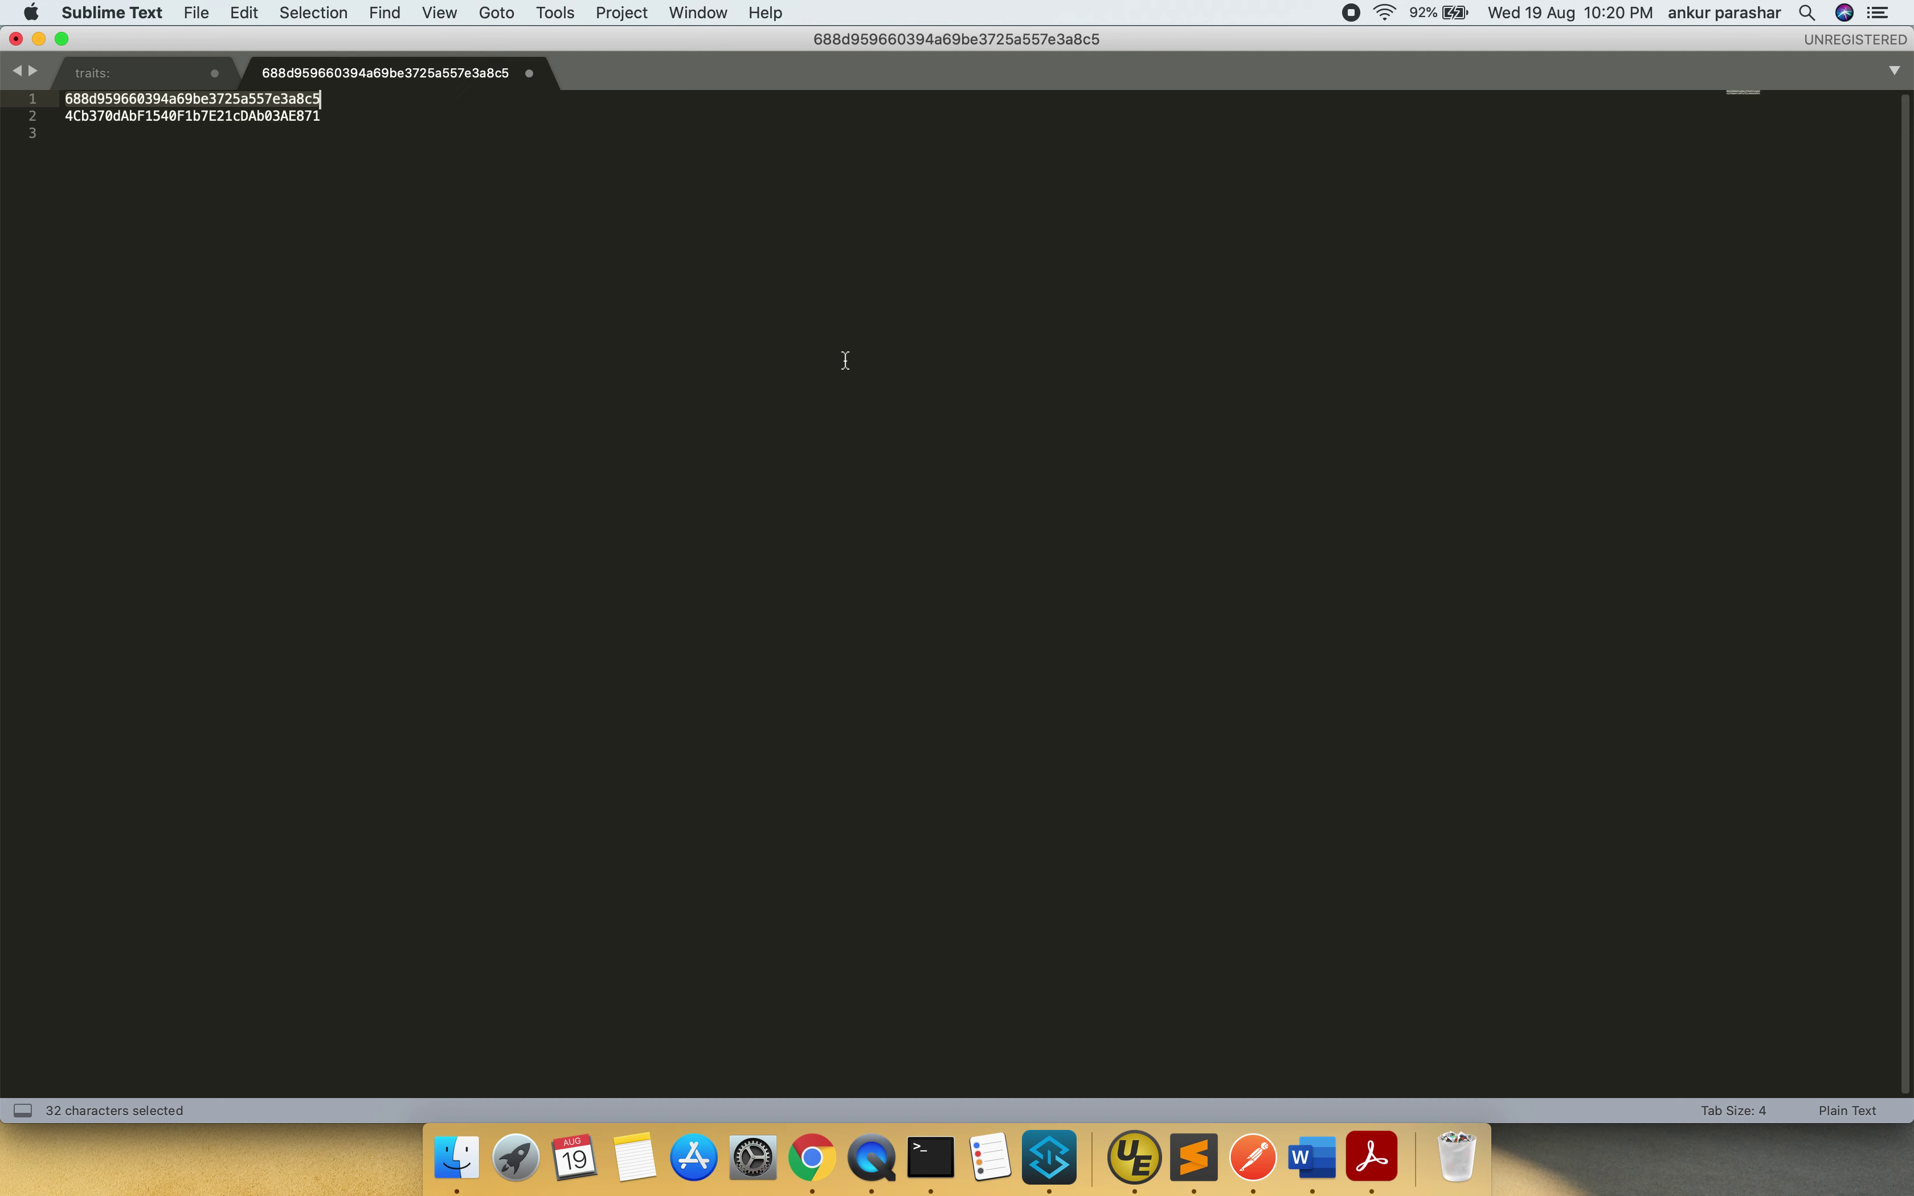
double_click(156, 119)
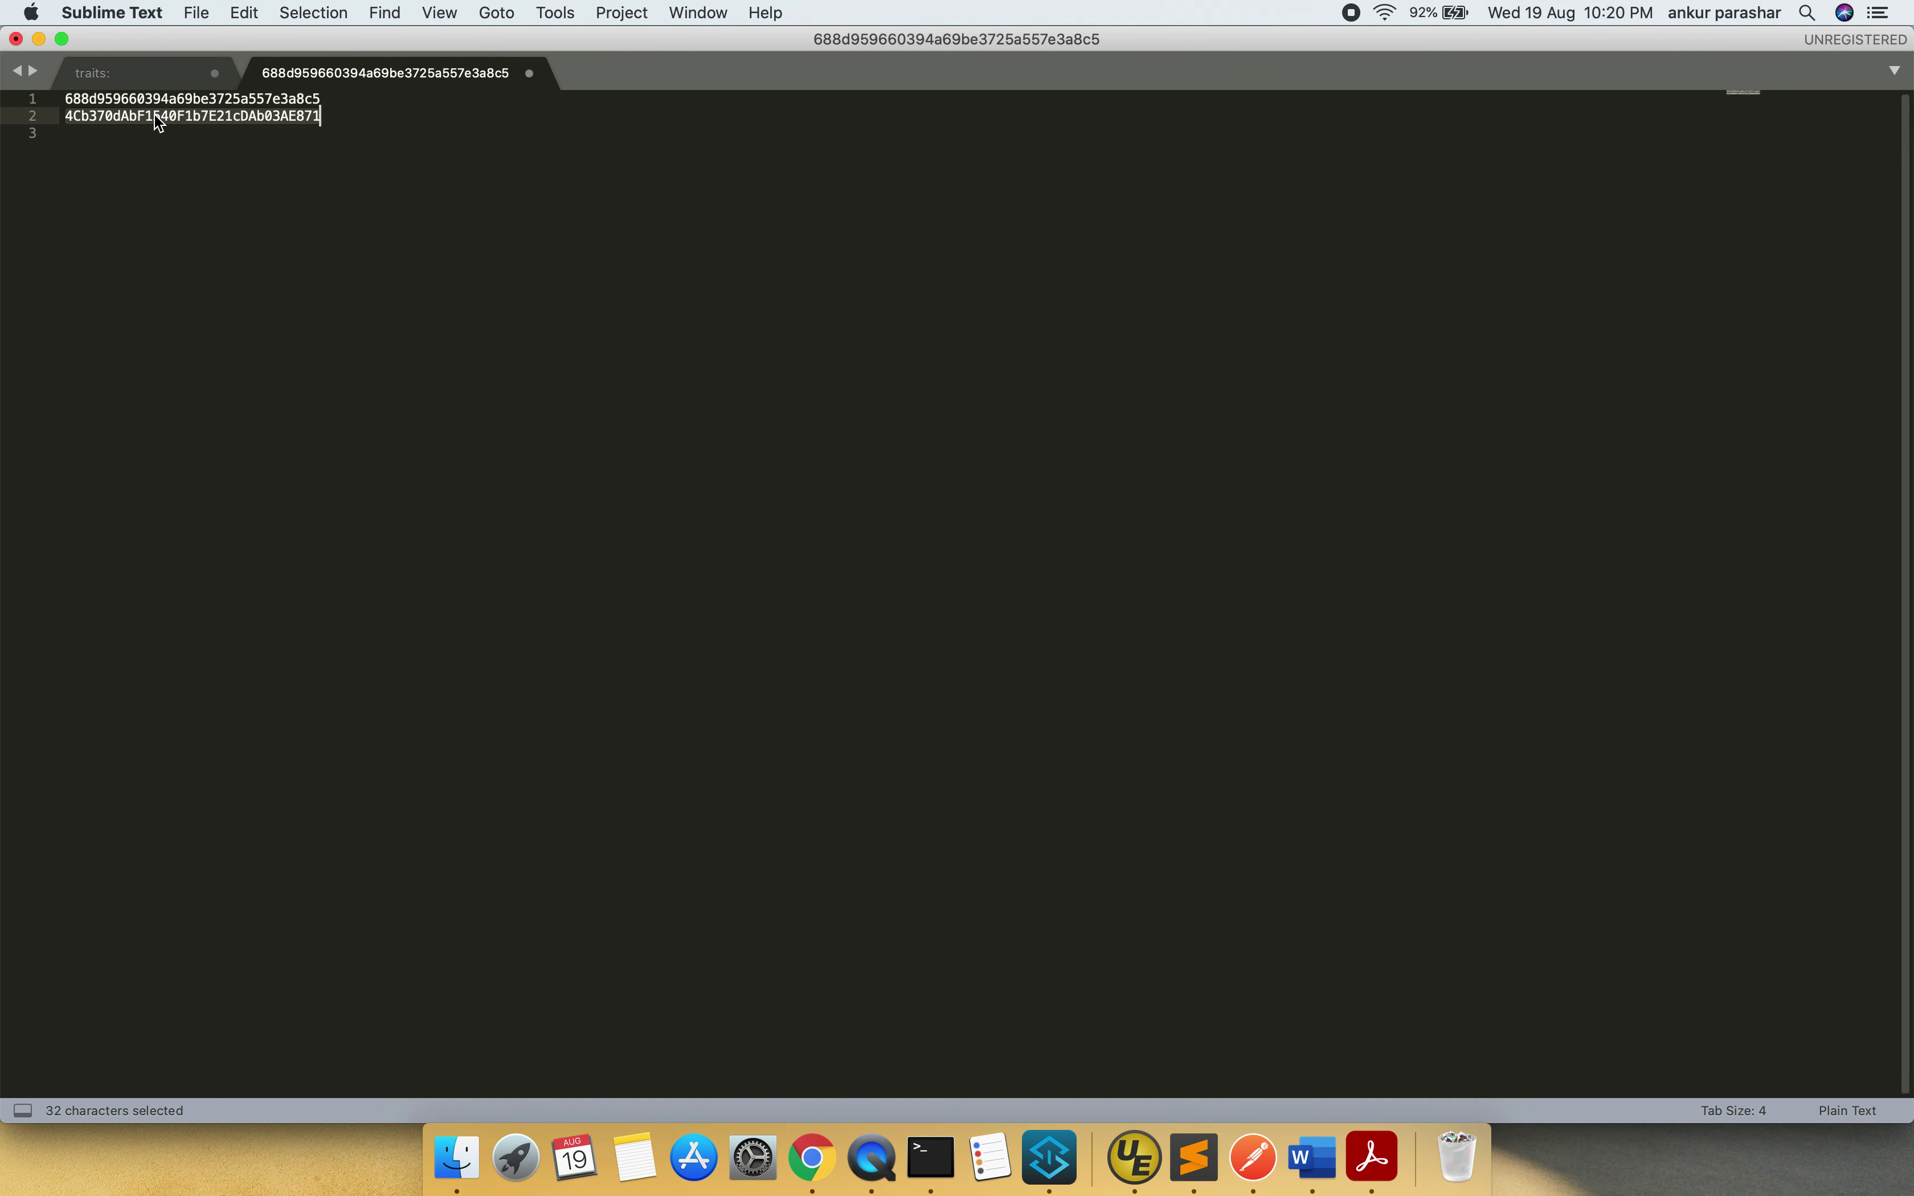
key(super+Tab)
drag(882, 278, 718, 277)
key(super+v)
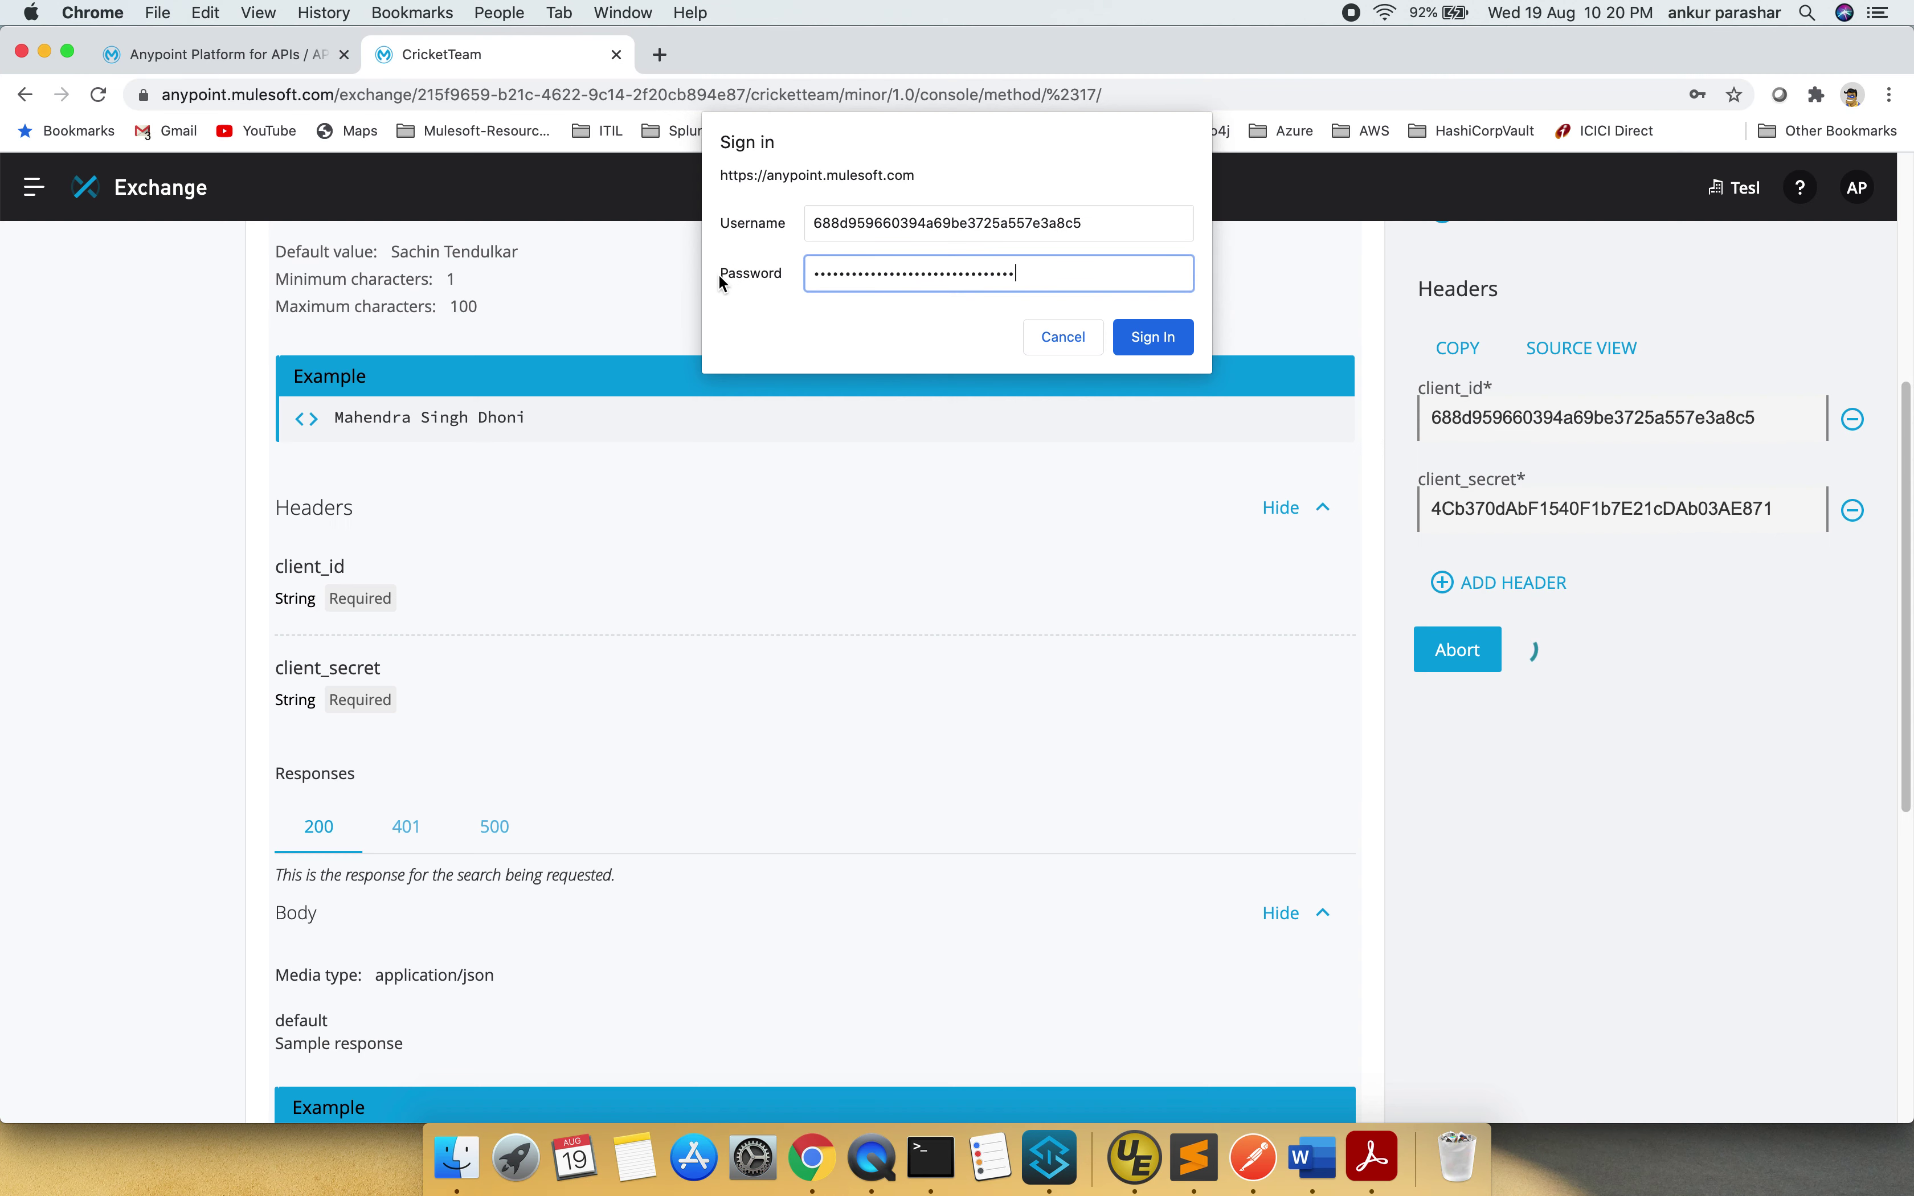
click(1151, 340)
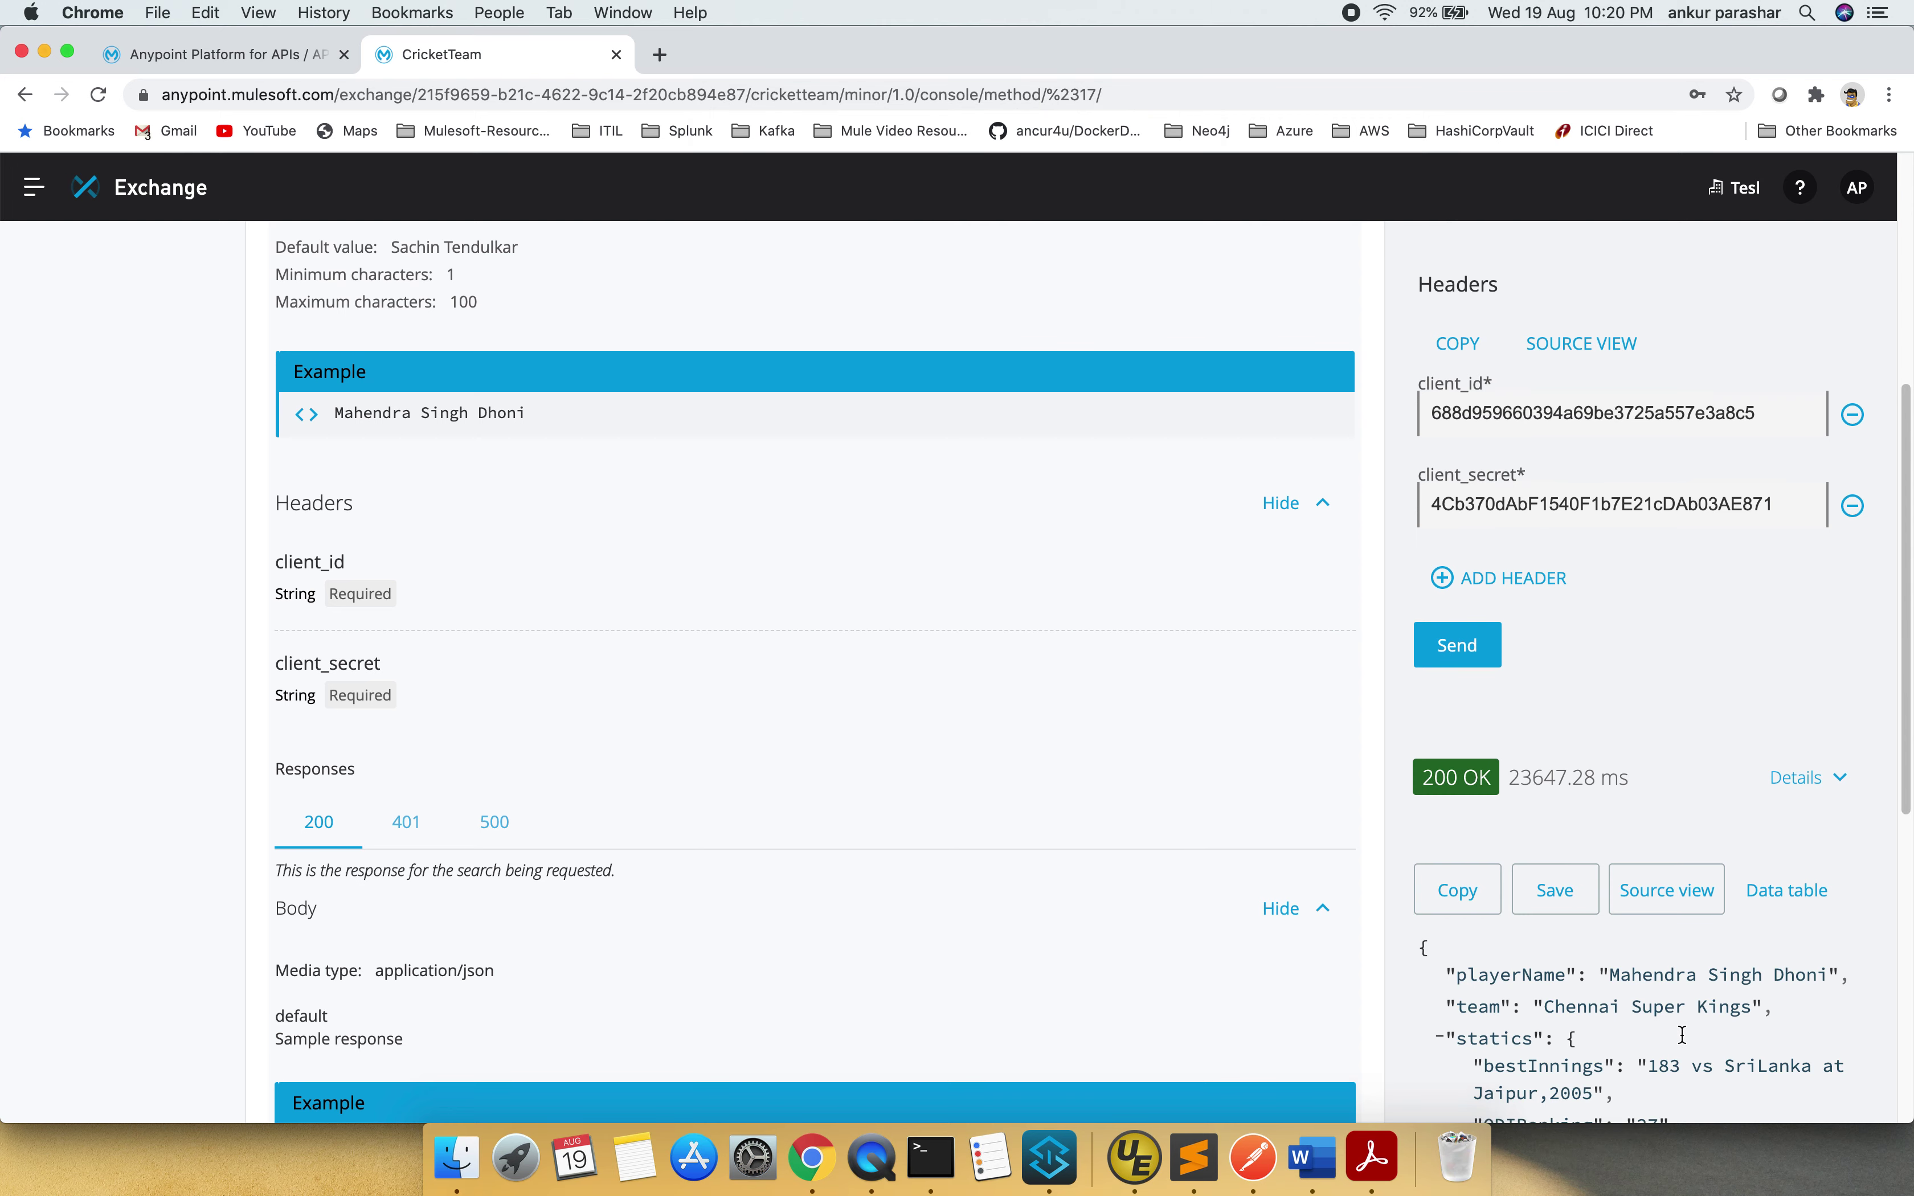
- Review the response, append X to the client_id header value, and send the request again
scroll(1684, 1035, down, 6)
scroll(1680, 1033, up, 12)
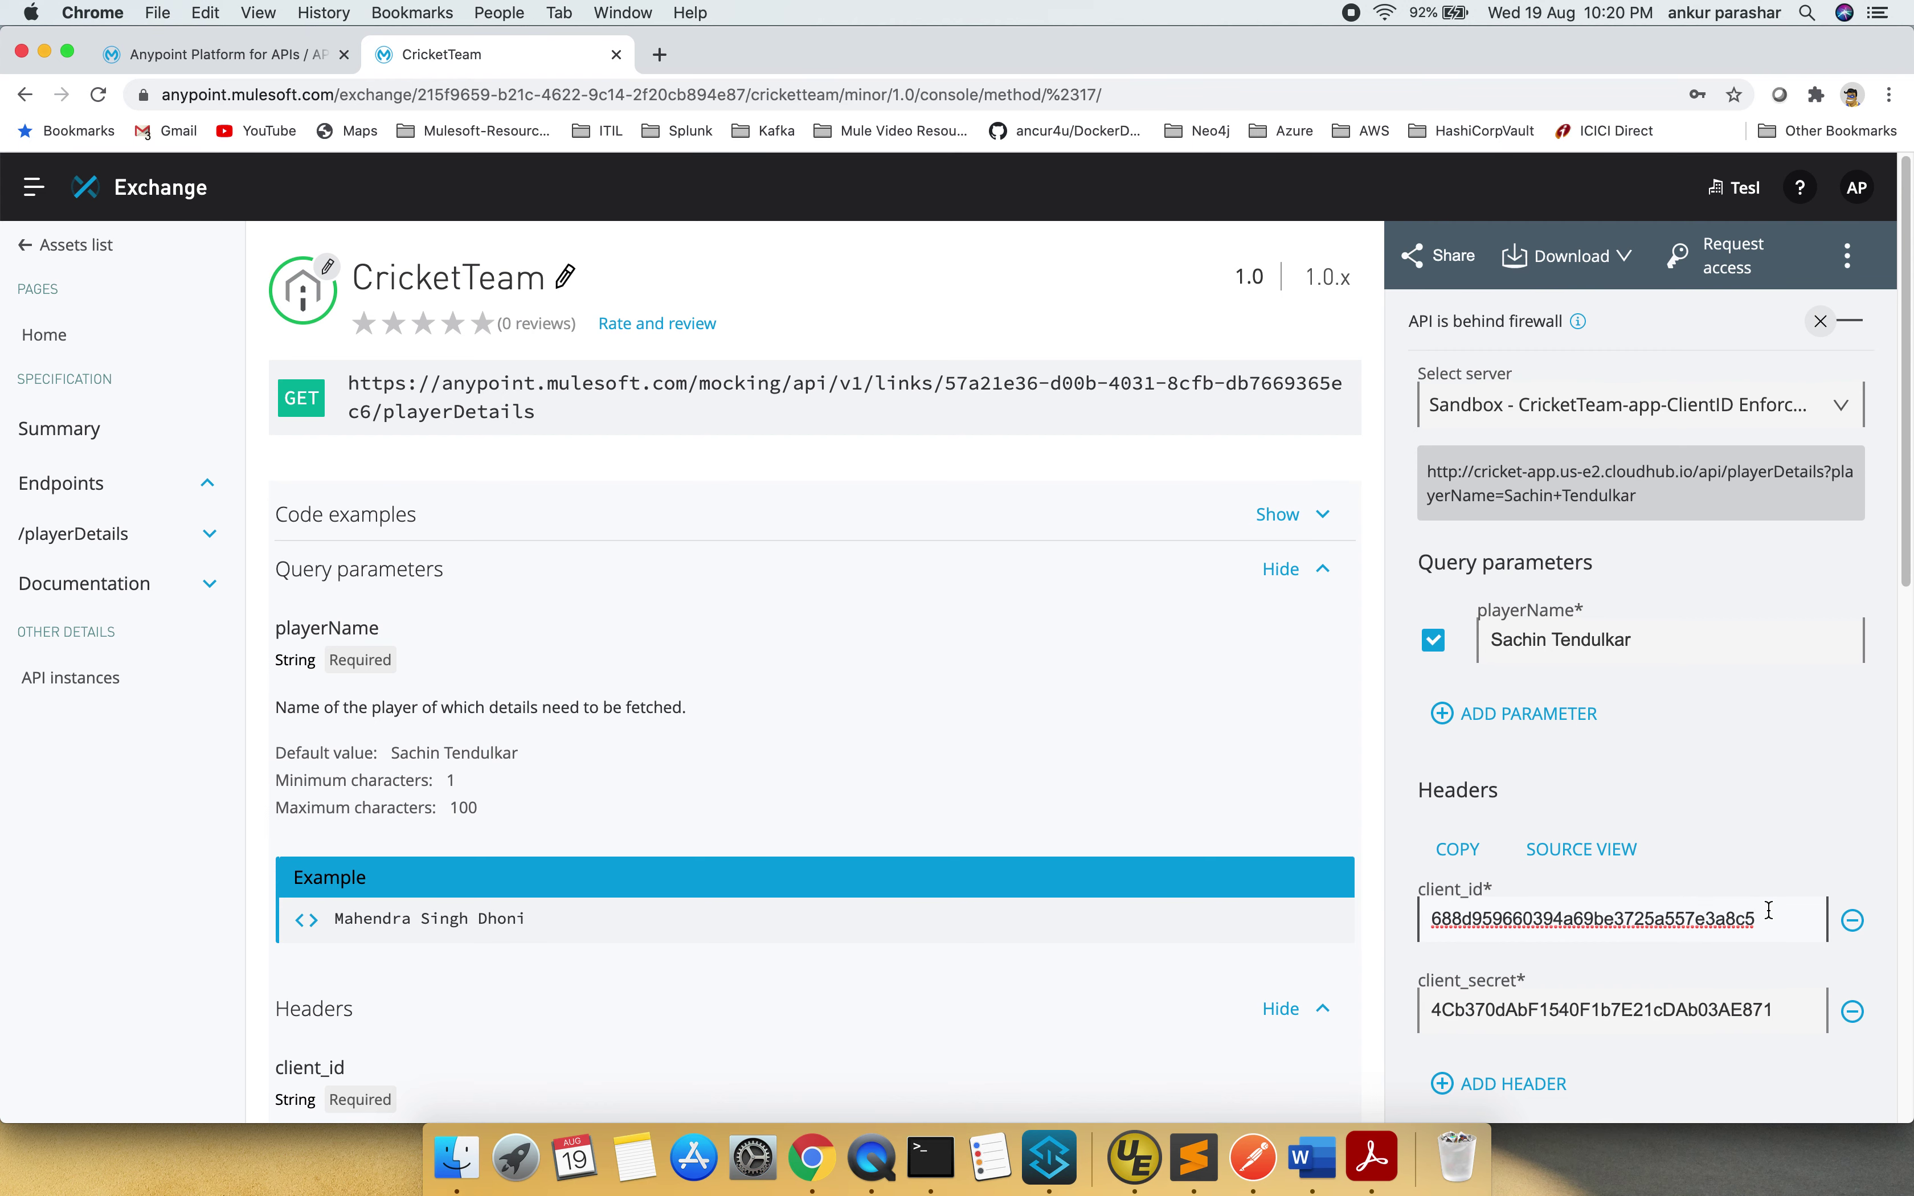
text(X)
scroll(1769, 910, down, 5)
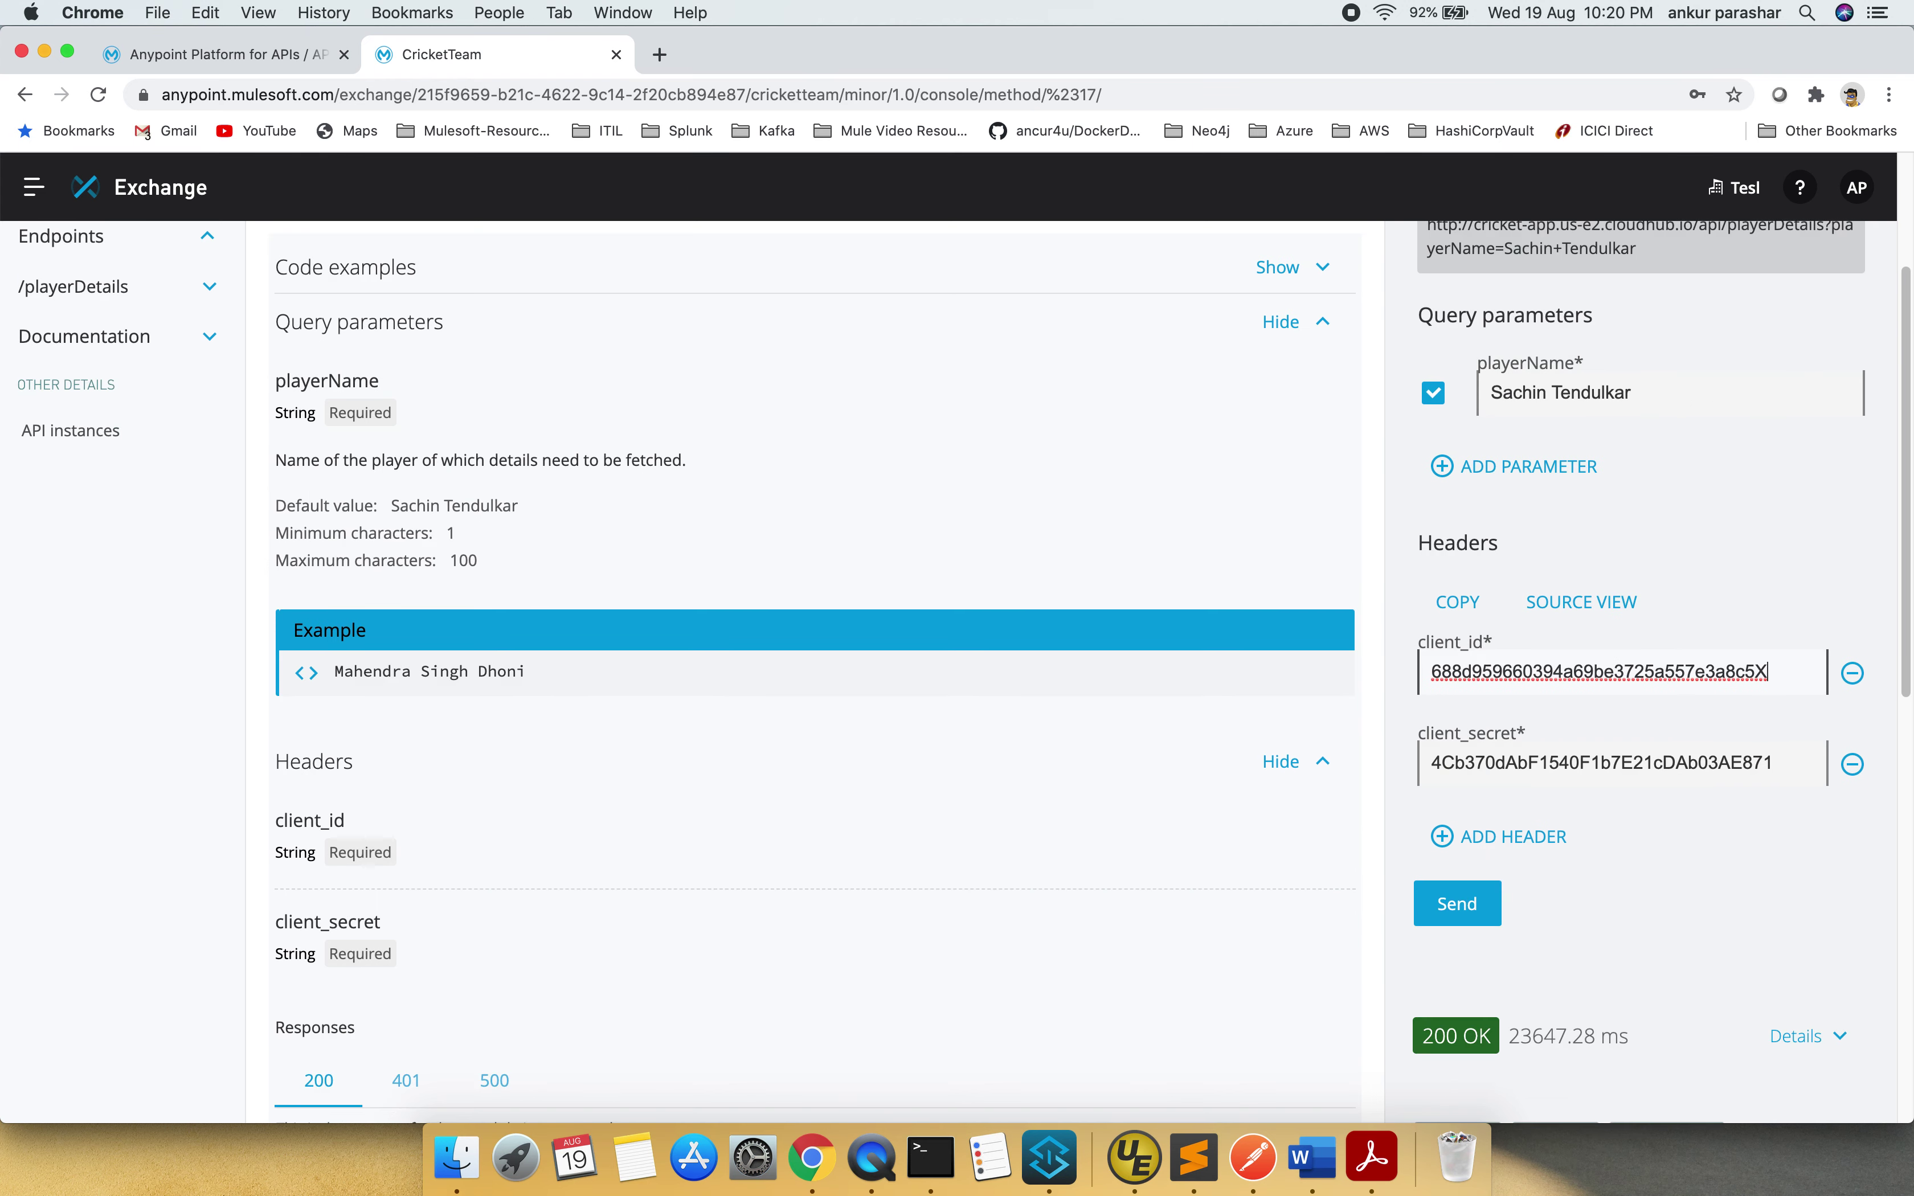
click(1456, 780)
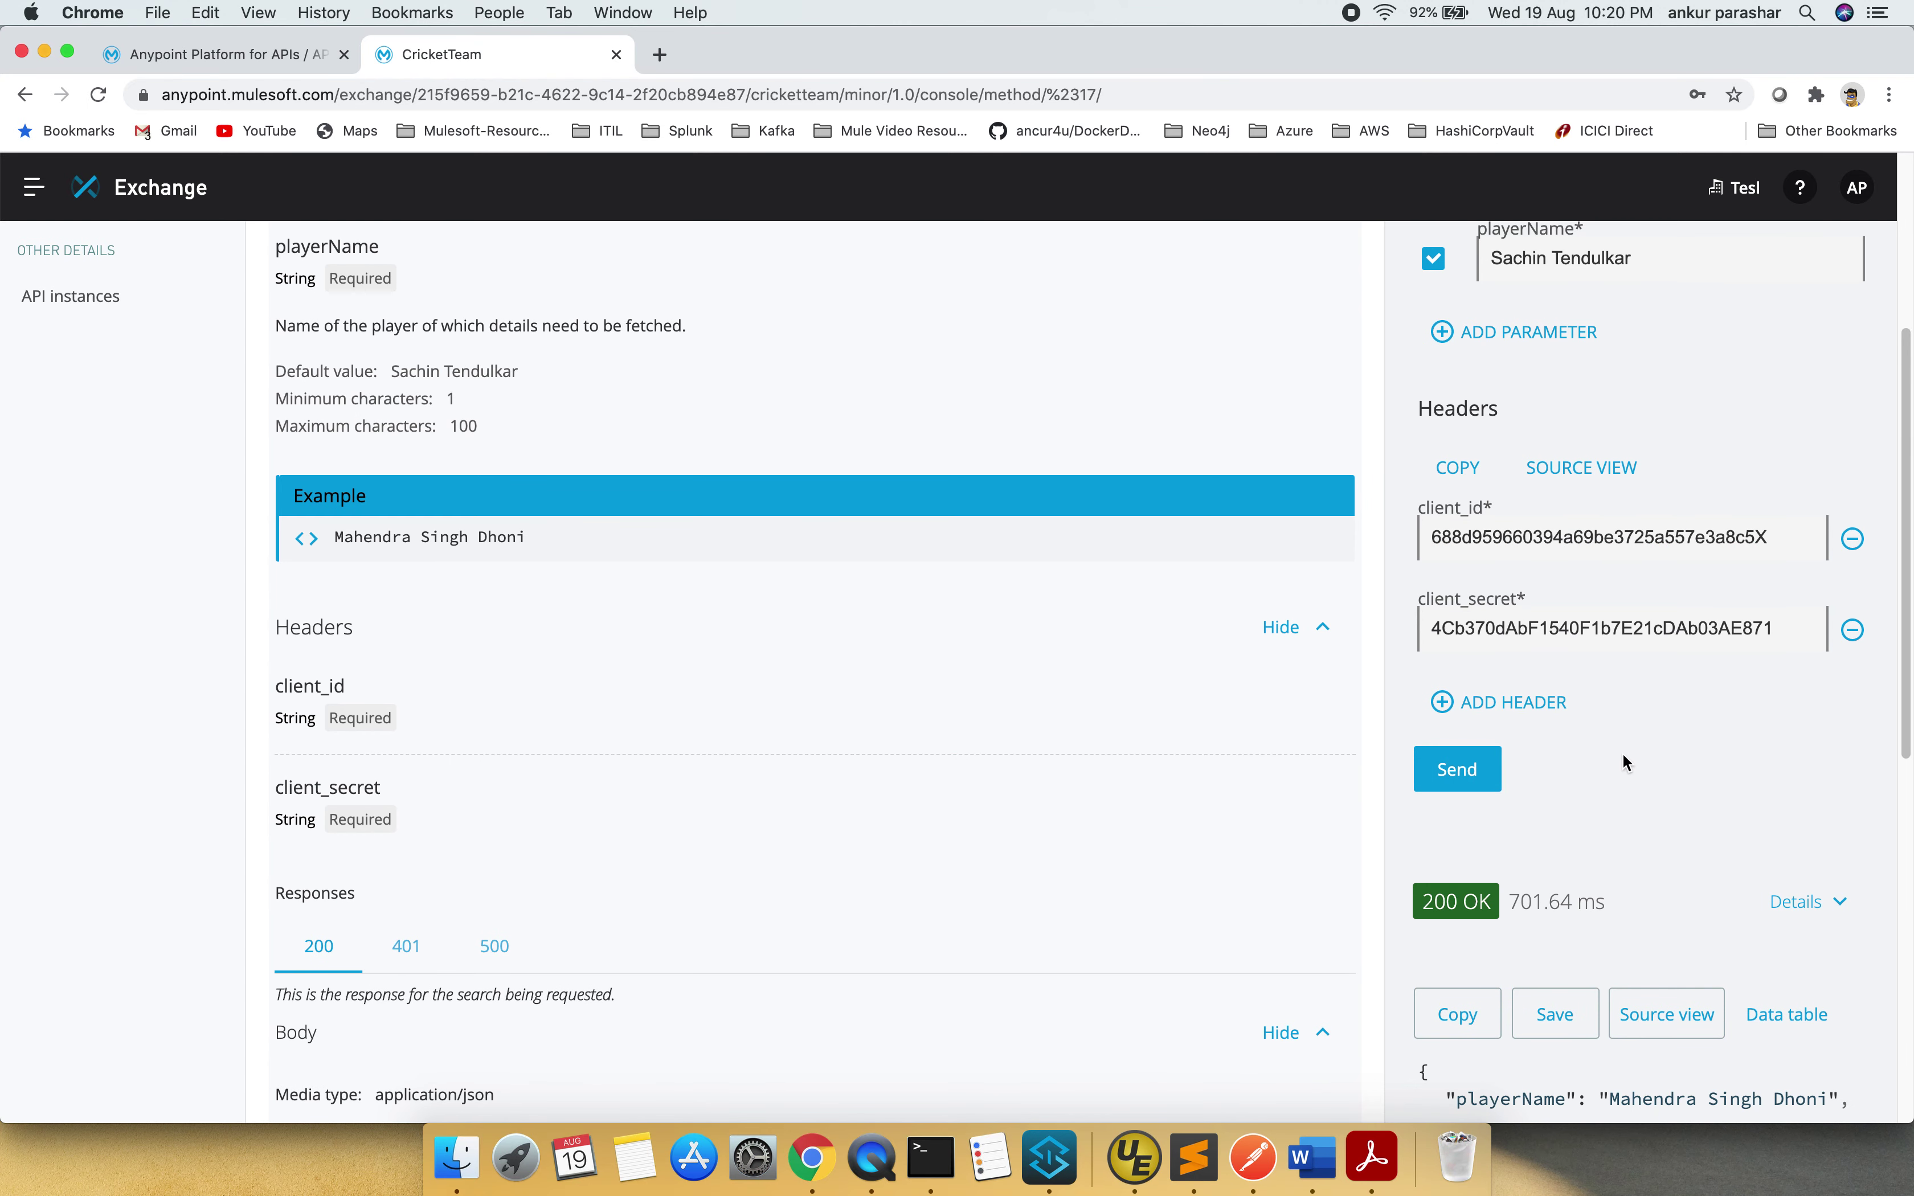
click(1783, 535)
- Open an incognito browser window and load anypoint.mulesoft.com
click(660, 54)
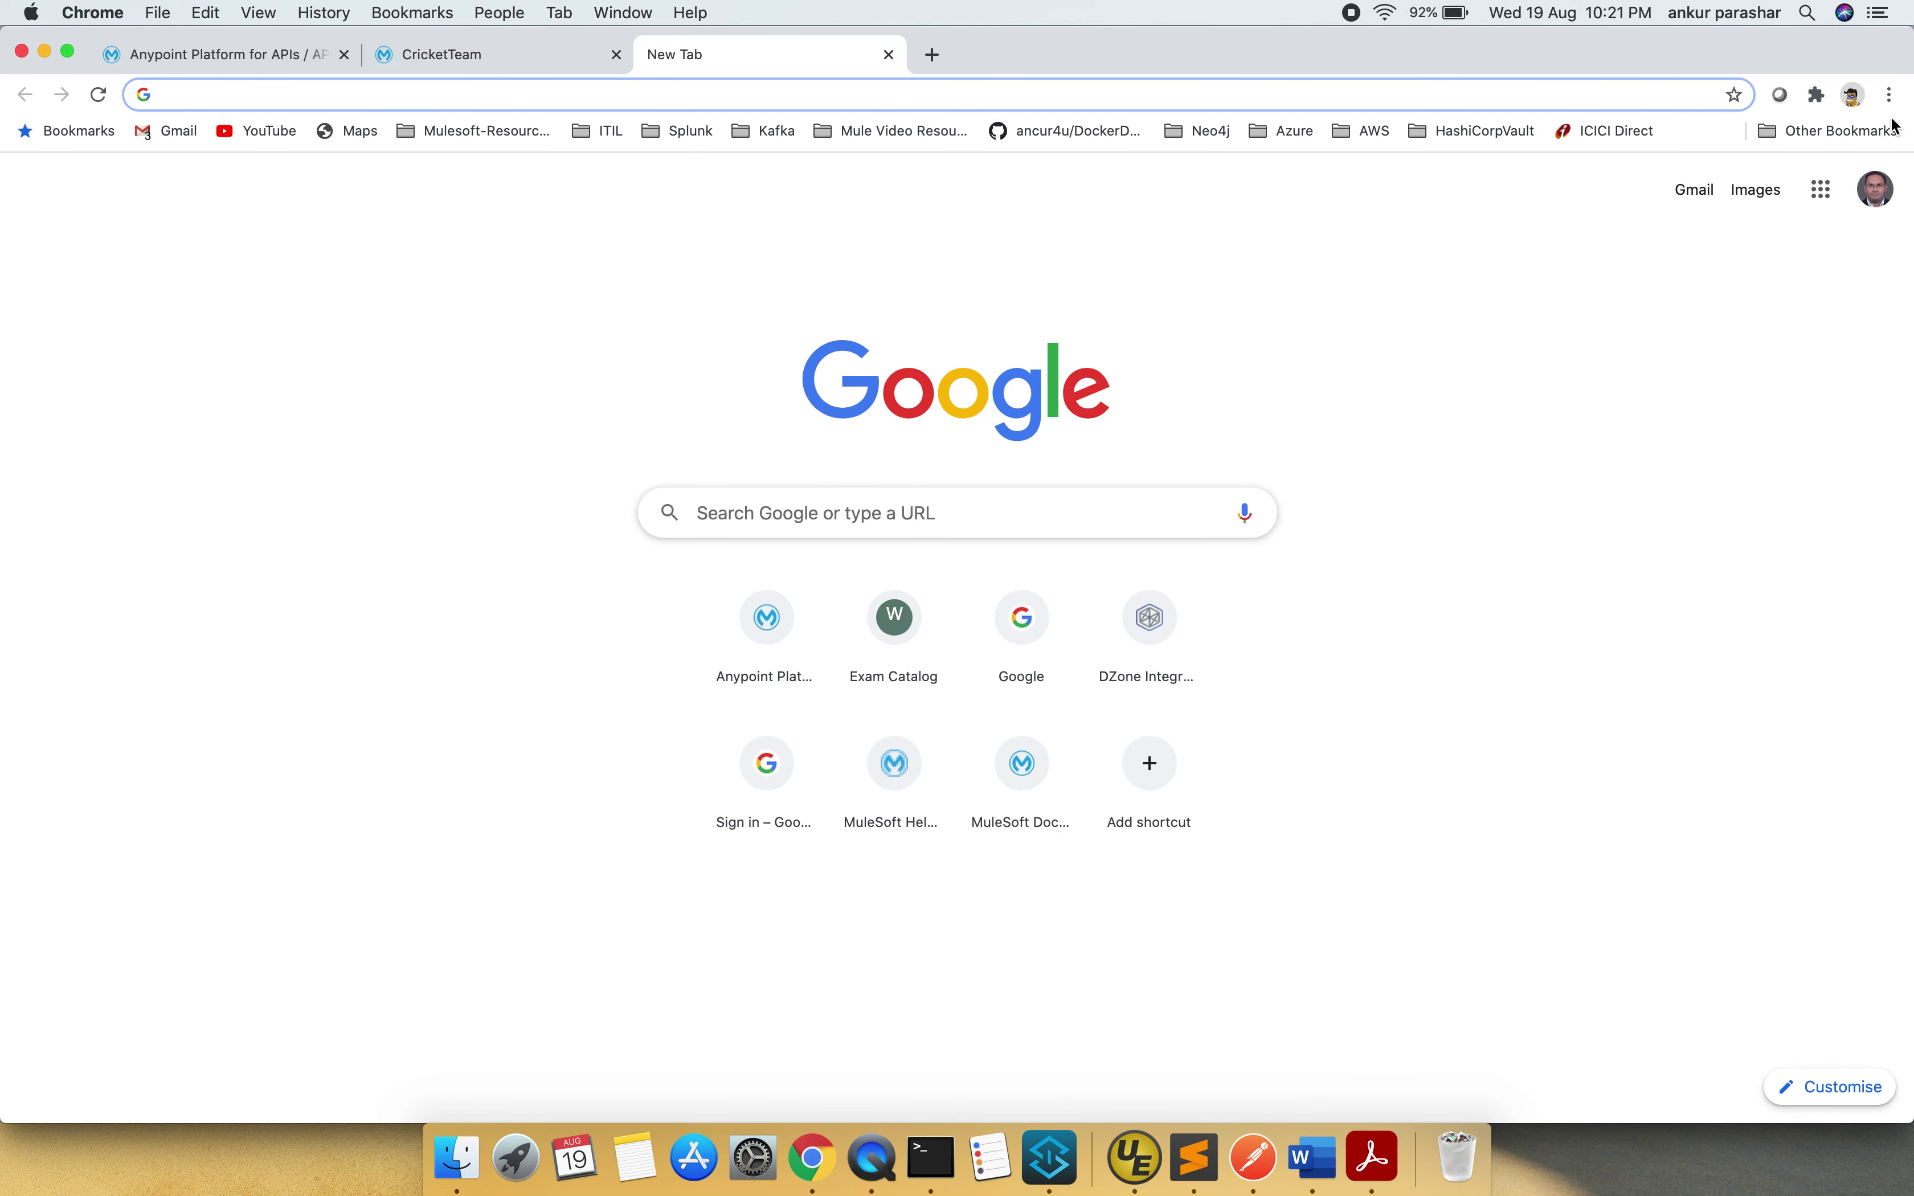
click(1891, 94)
click(1714, 208)
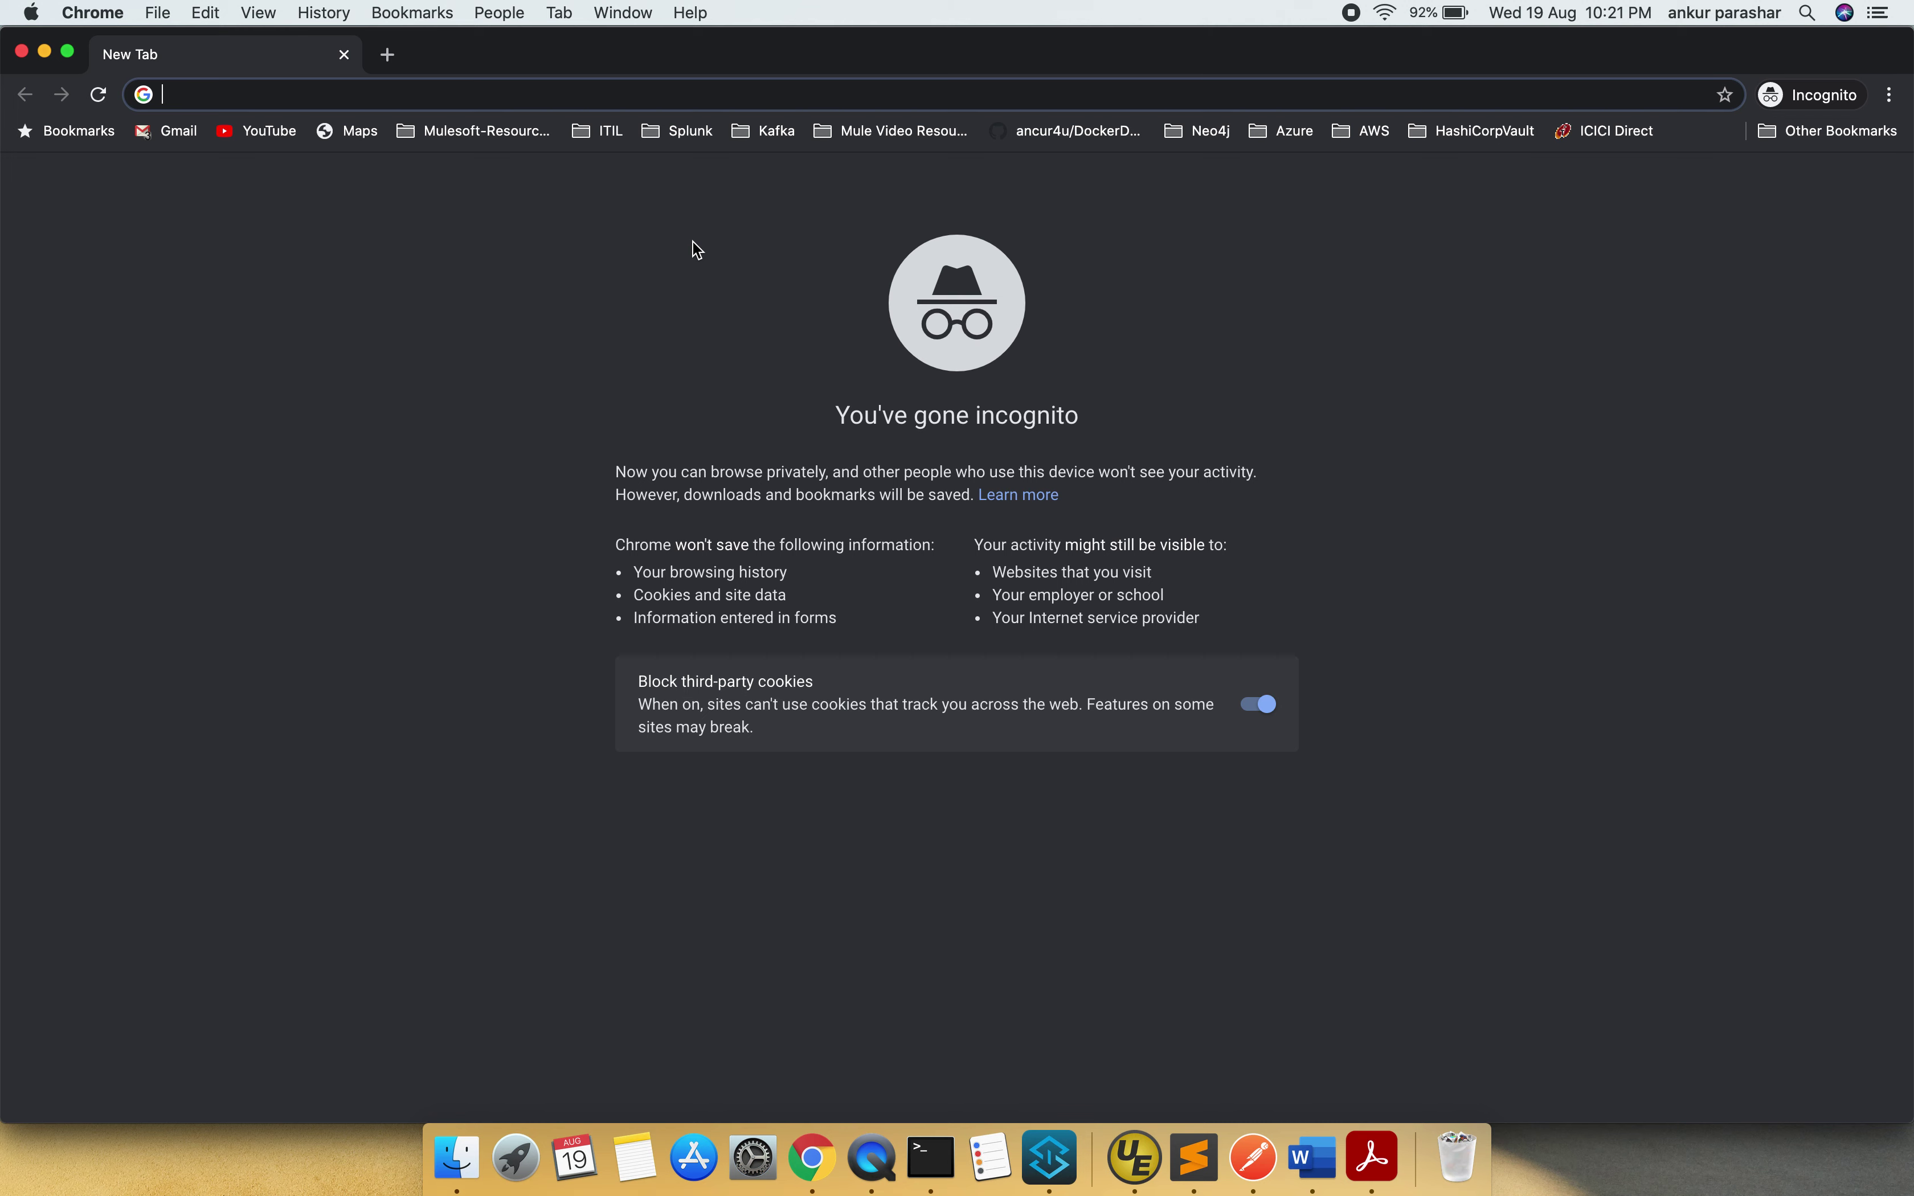
text(anypoint.mulesoft.com)
key(Return)
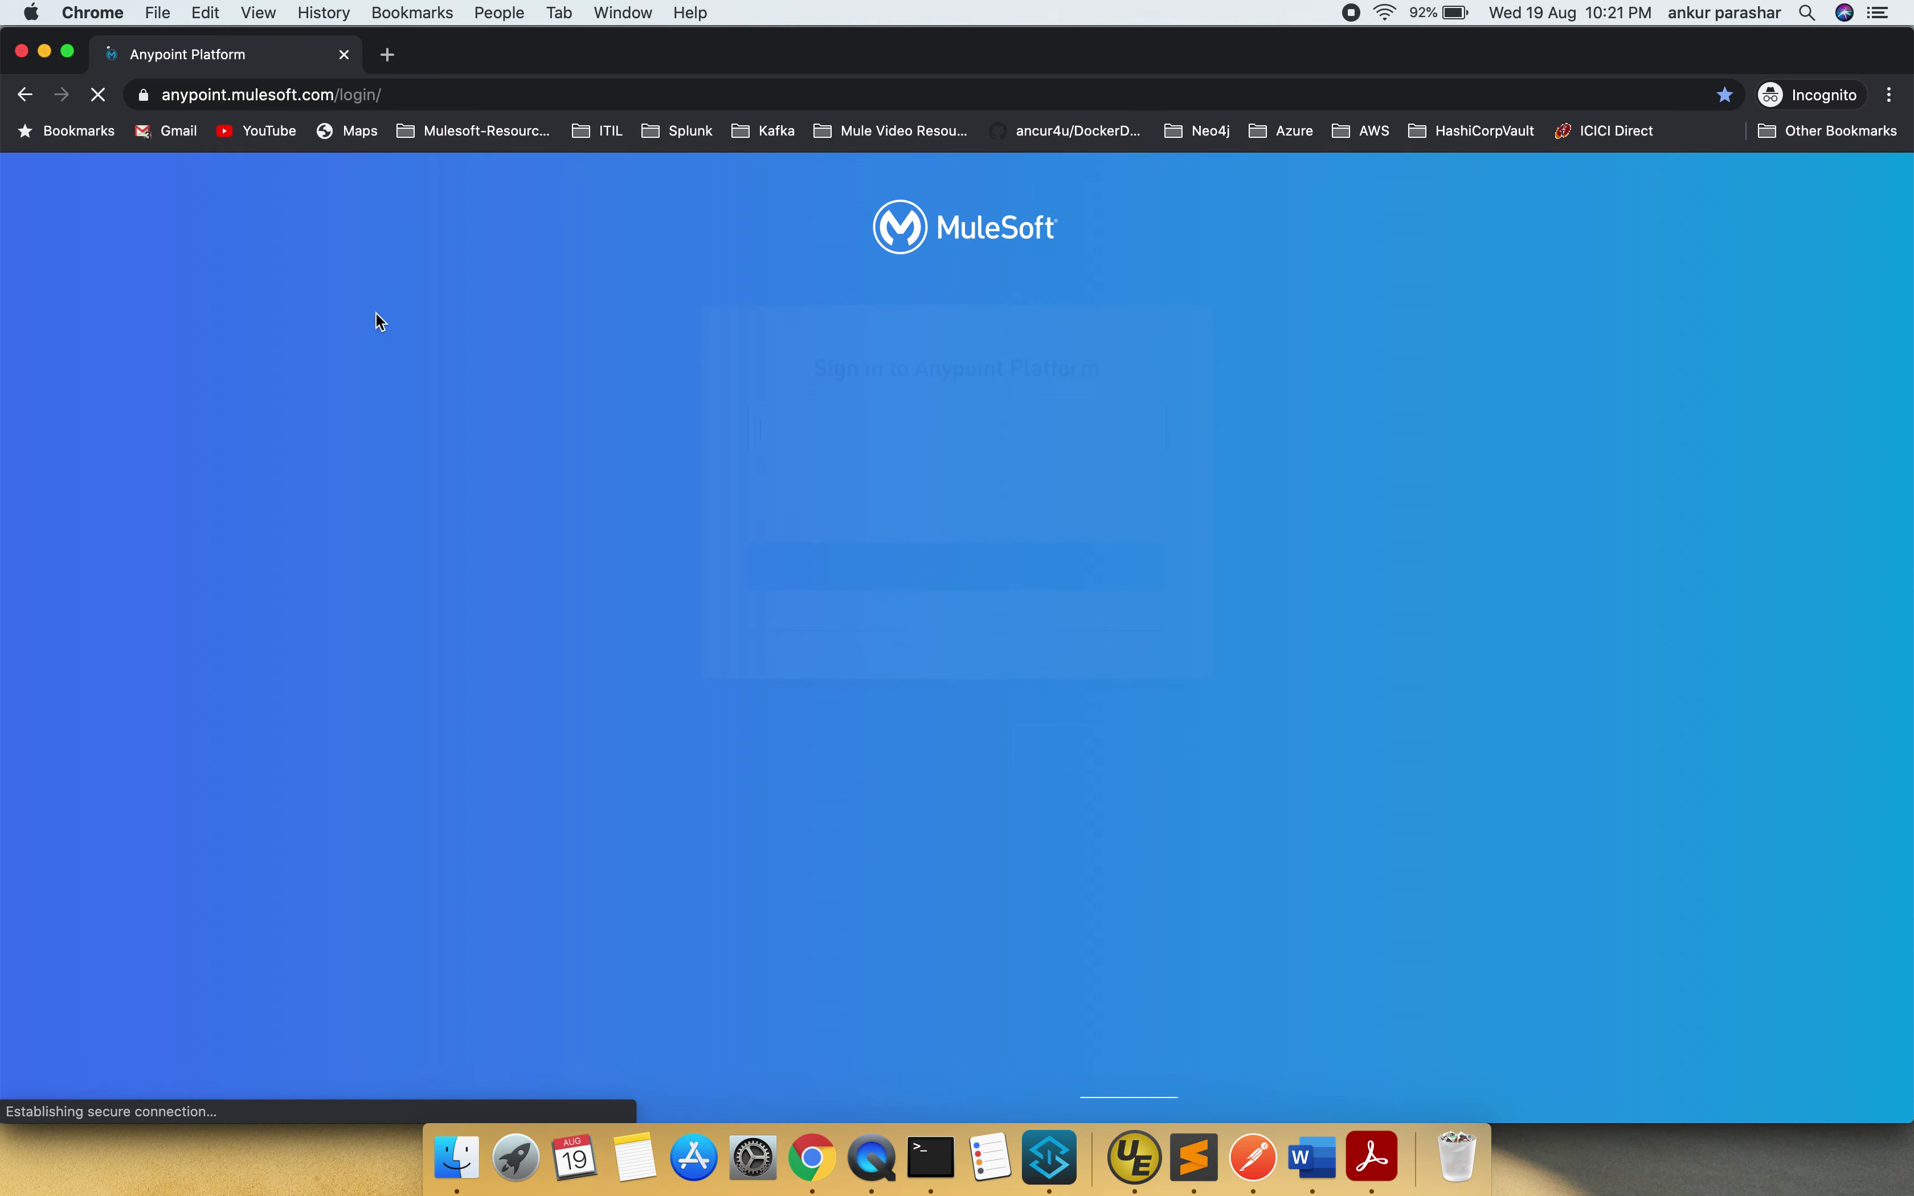
- Sign in to Anypoint Platform with the saved Xmen username and its stored password
click(858, 440)
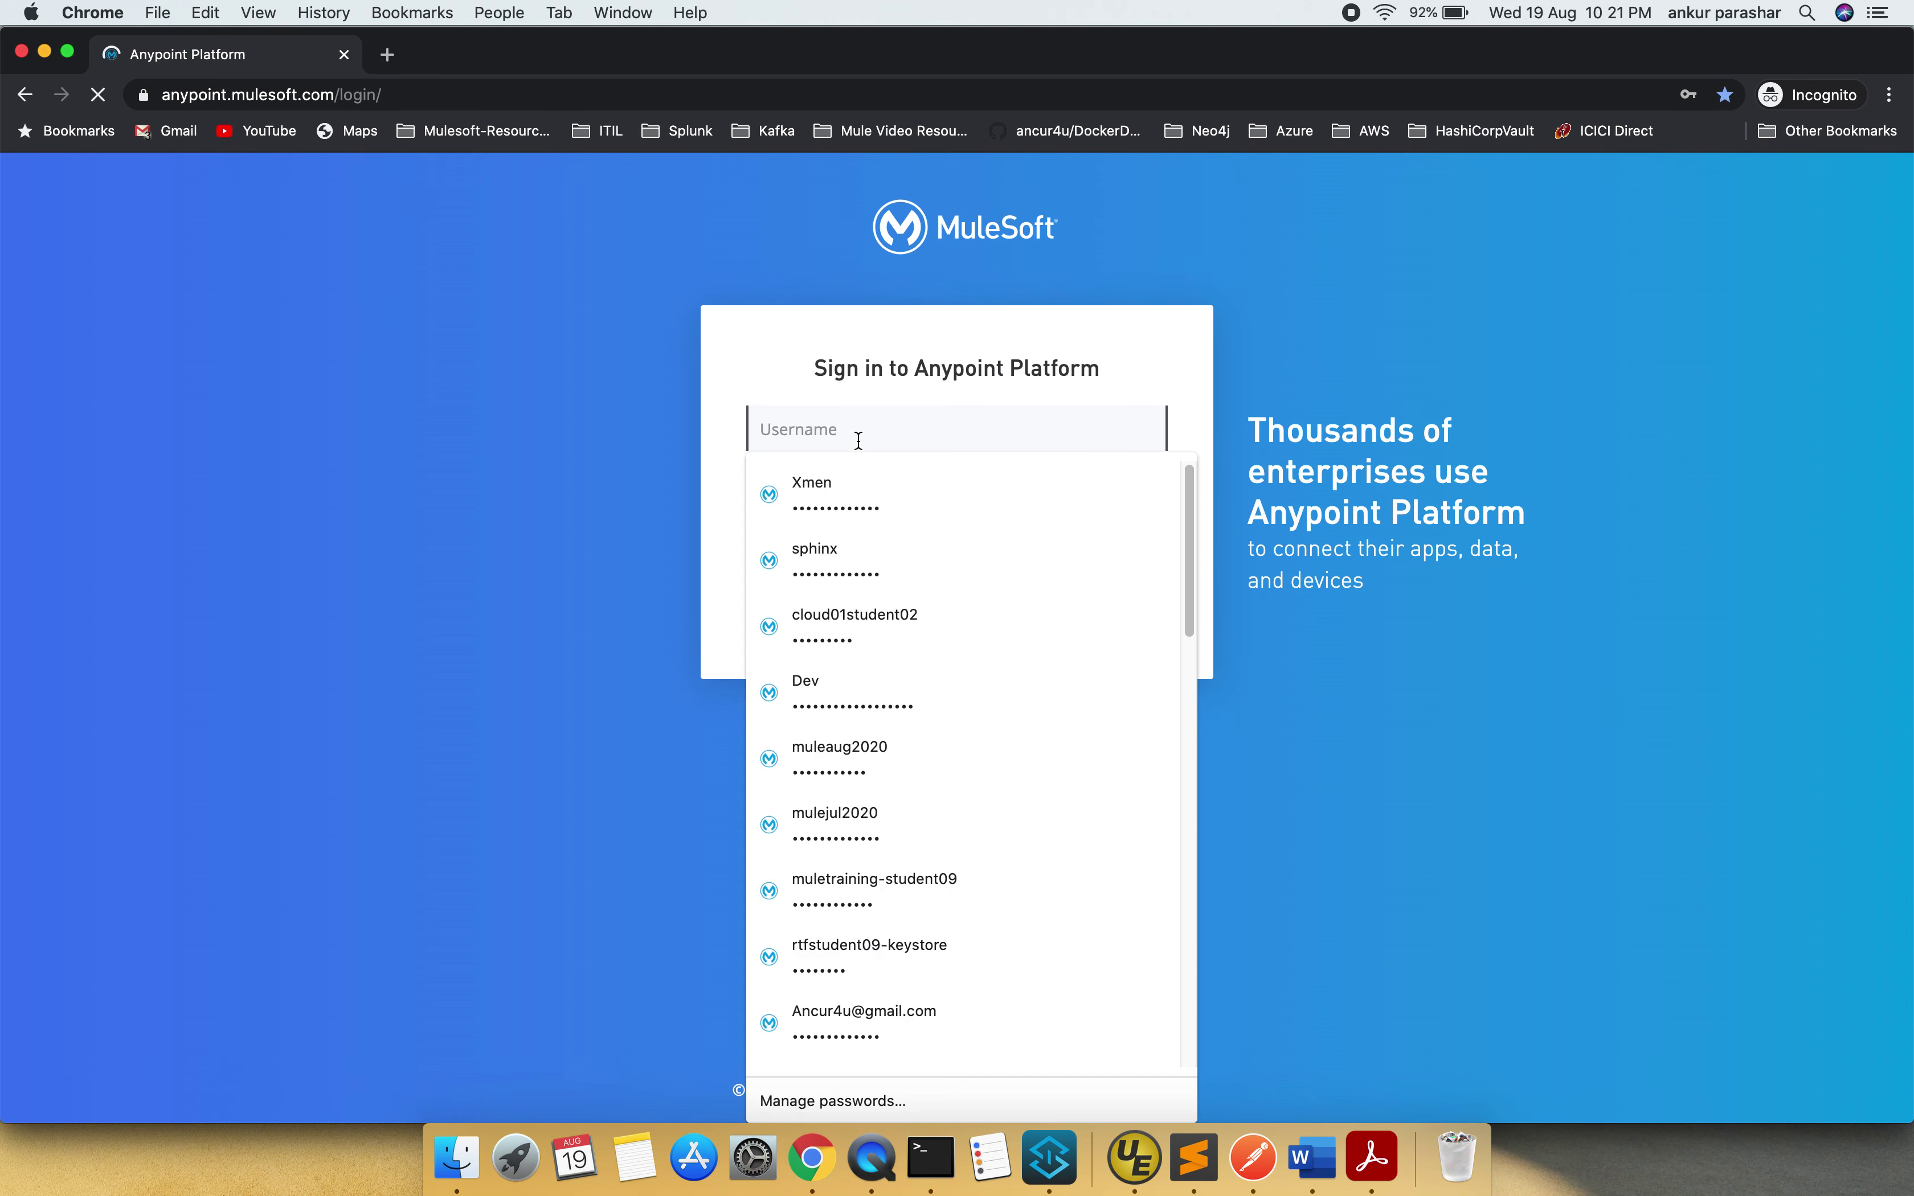
click(840, 479)
click(845, 564)
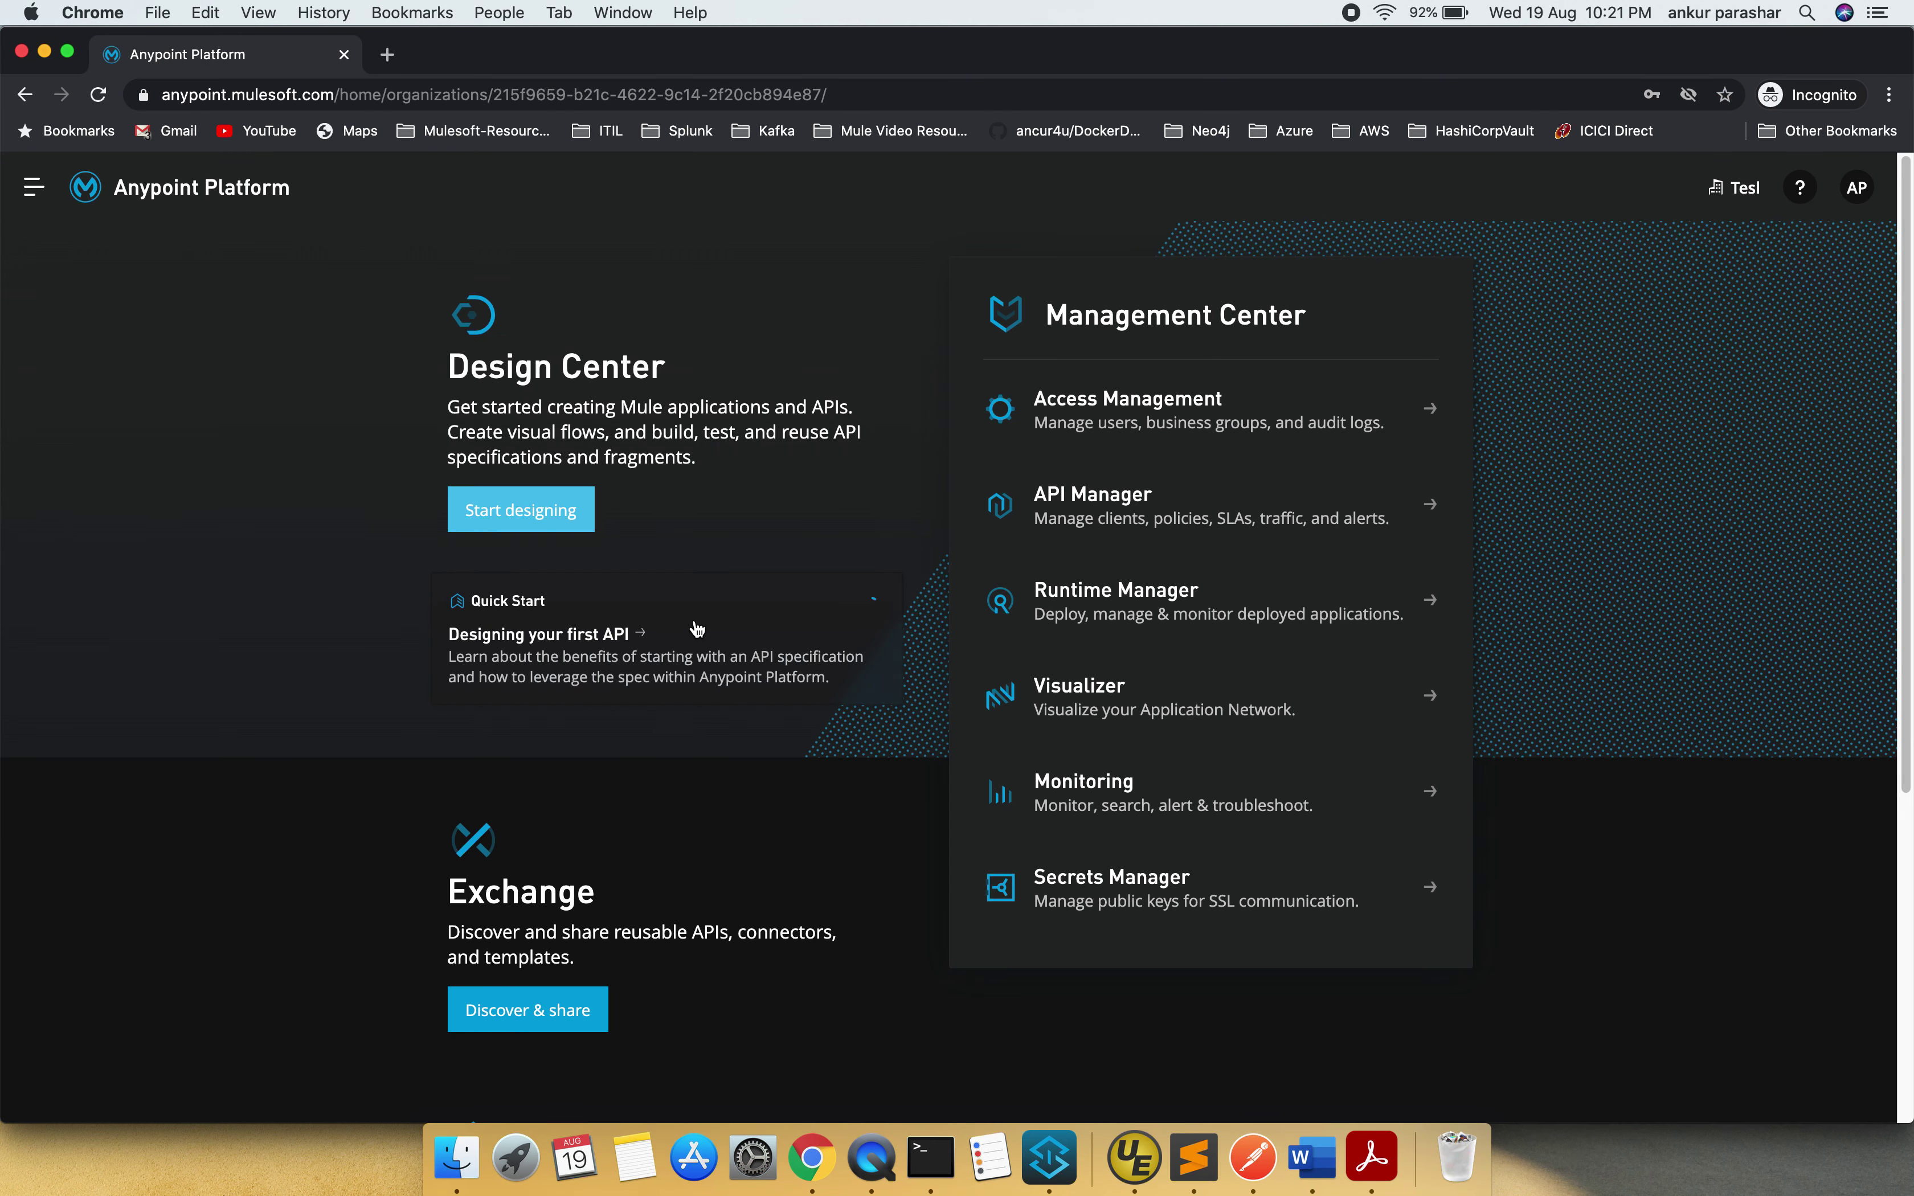
- Open the CricketTeam asset's /playerDetails GET method in Exchange and select the Sandbox CricketTeam-app-ClientID Enforced instance as server
click(556, 1023)
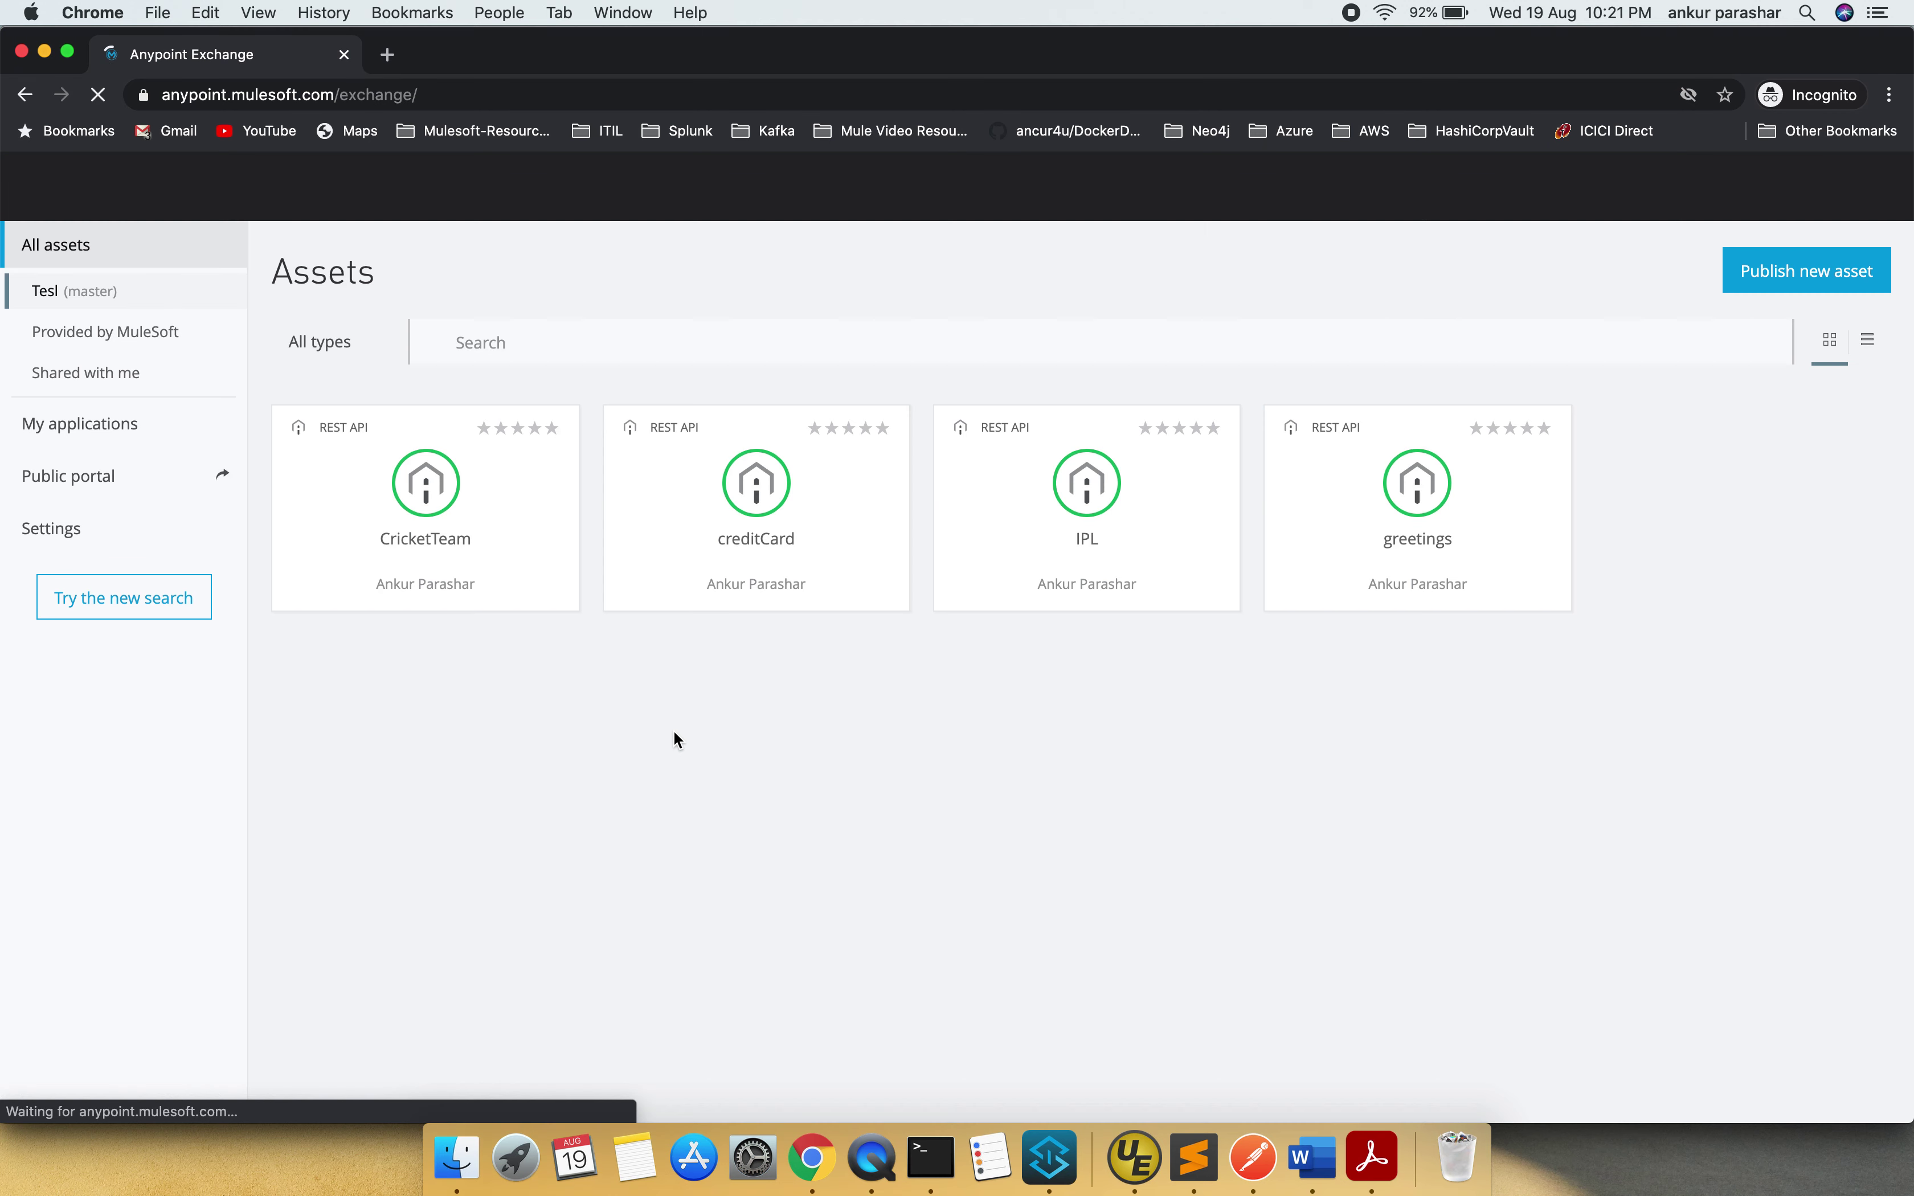
click(466, 582)
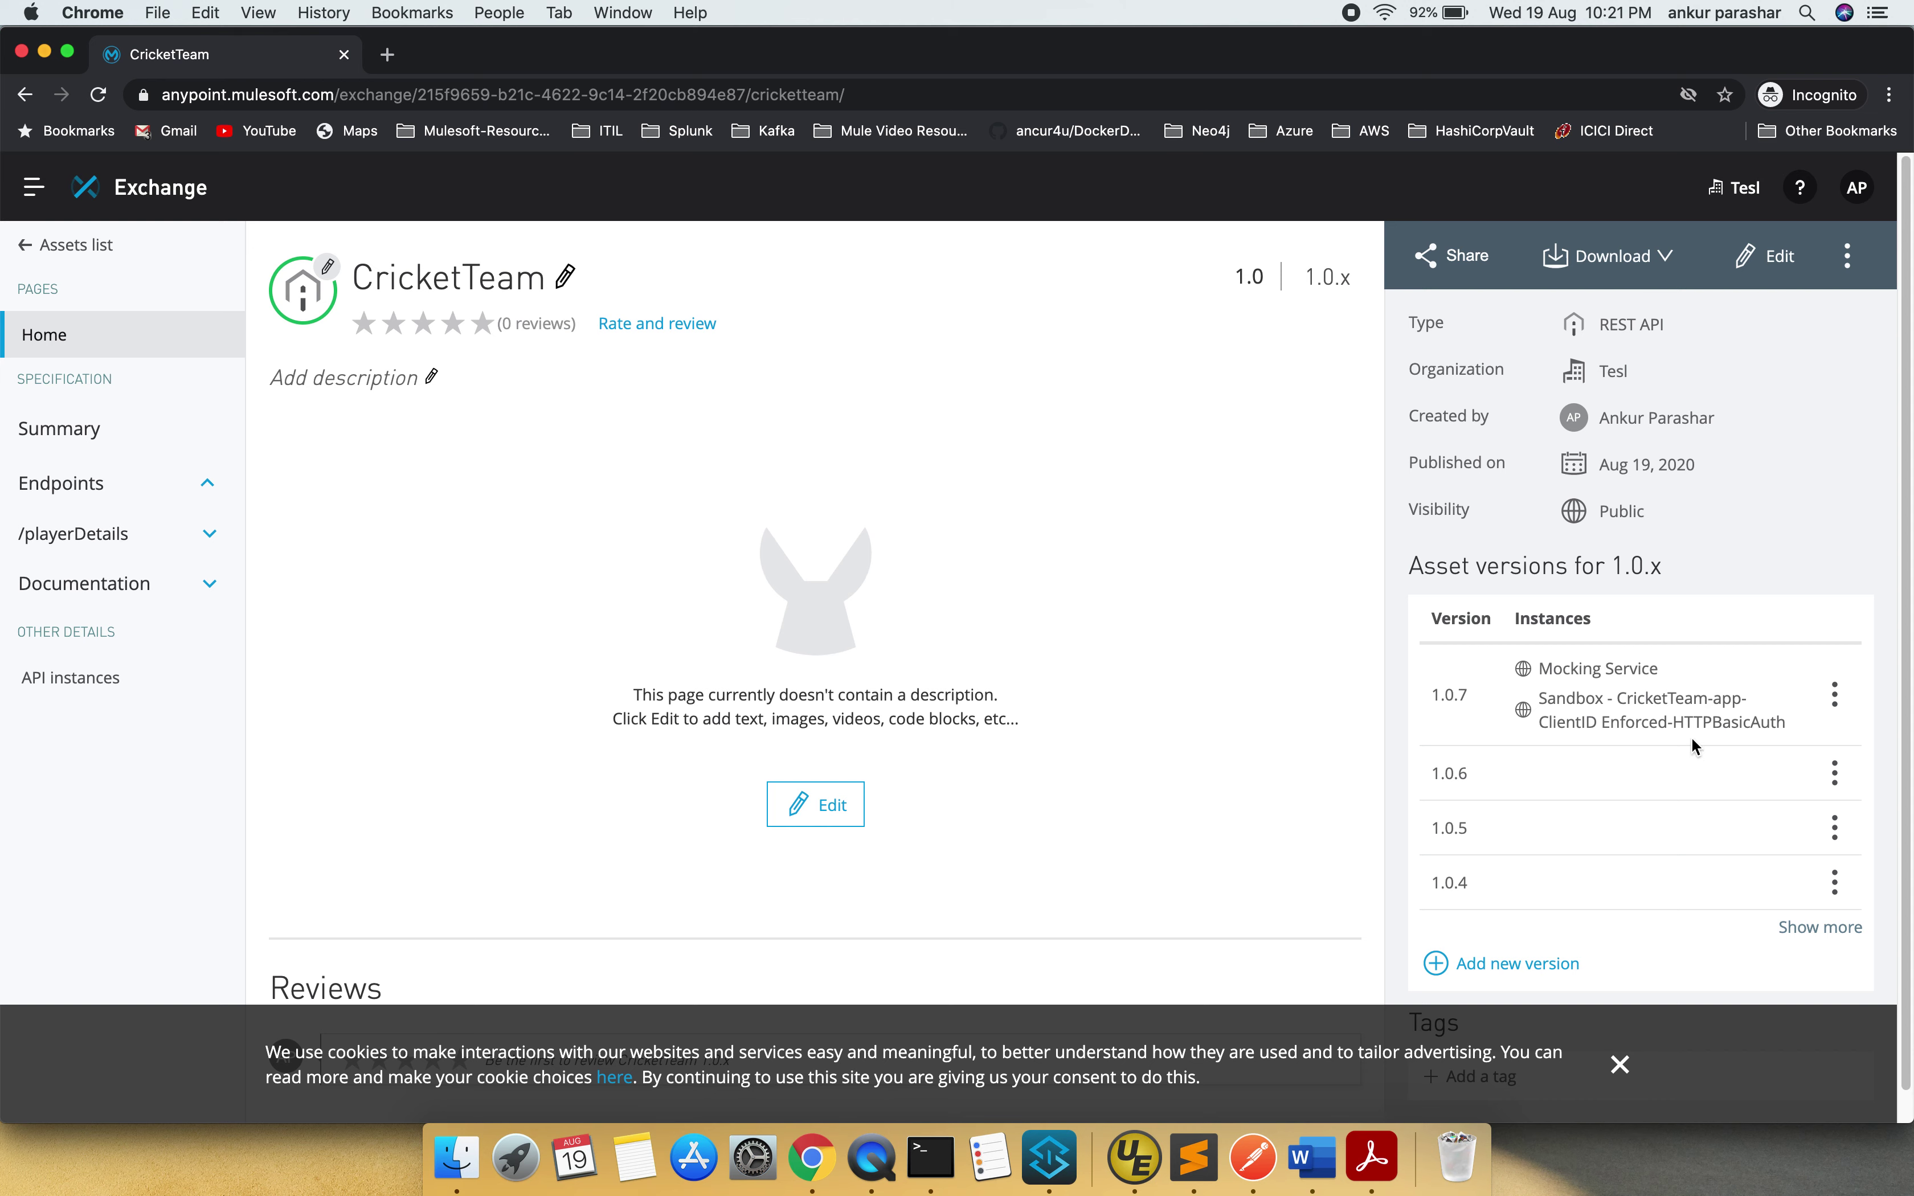
click(181, 550)
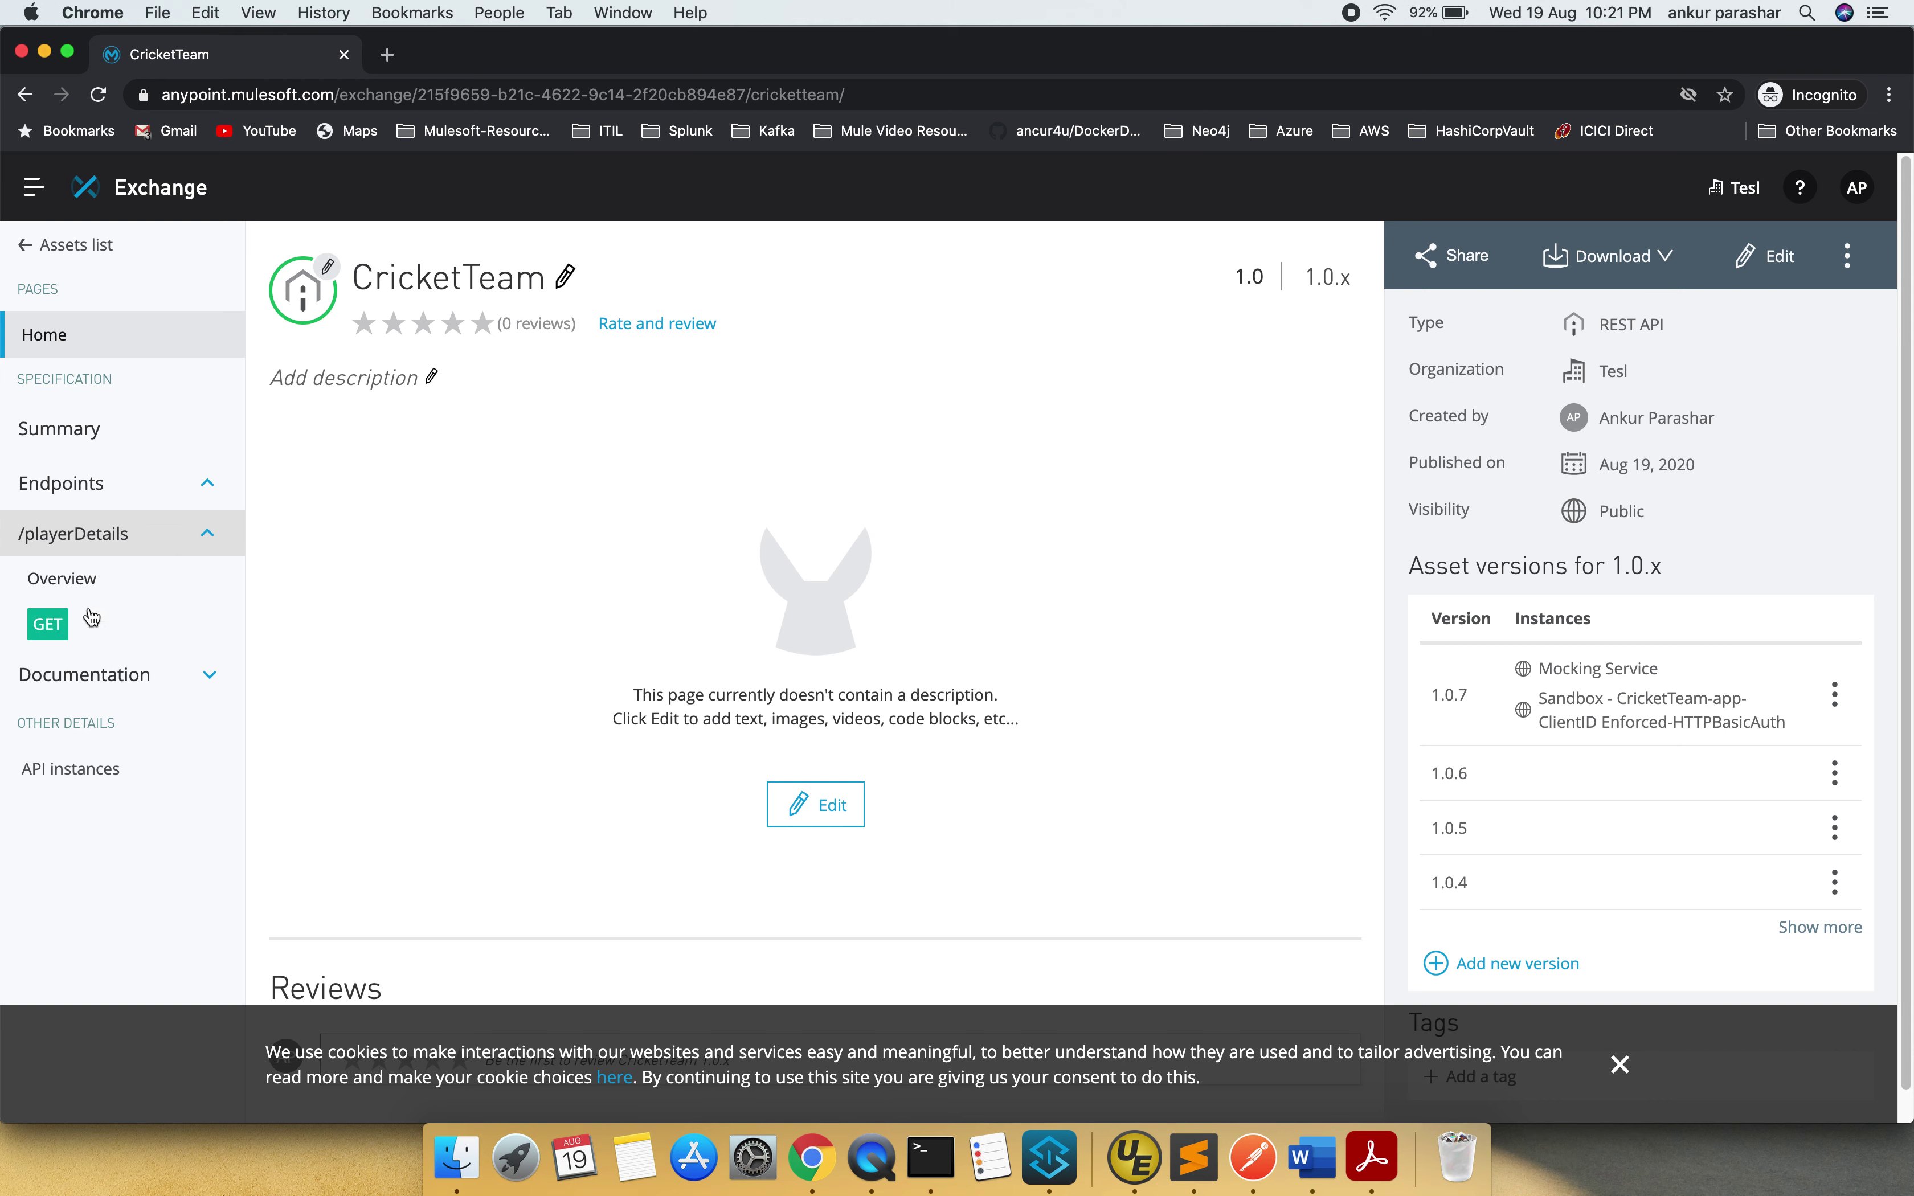
click(43, 632)
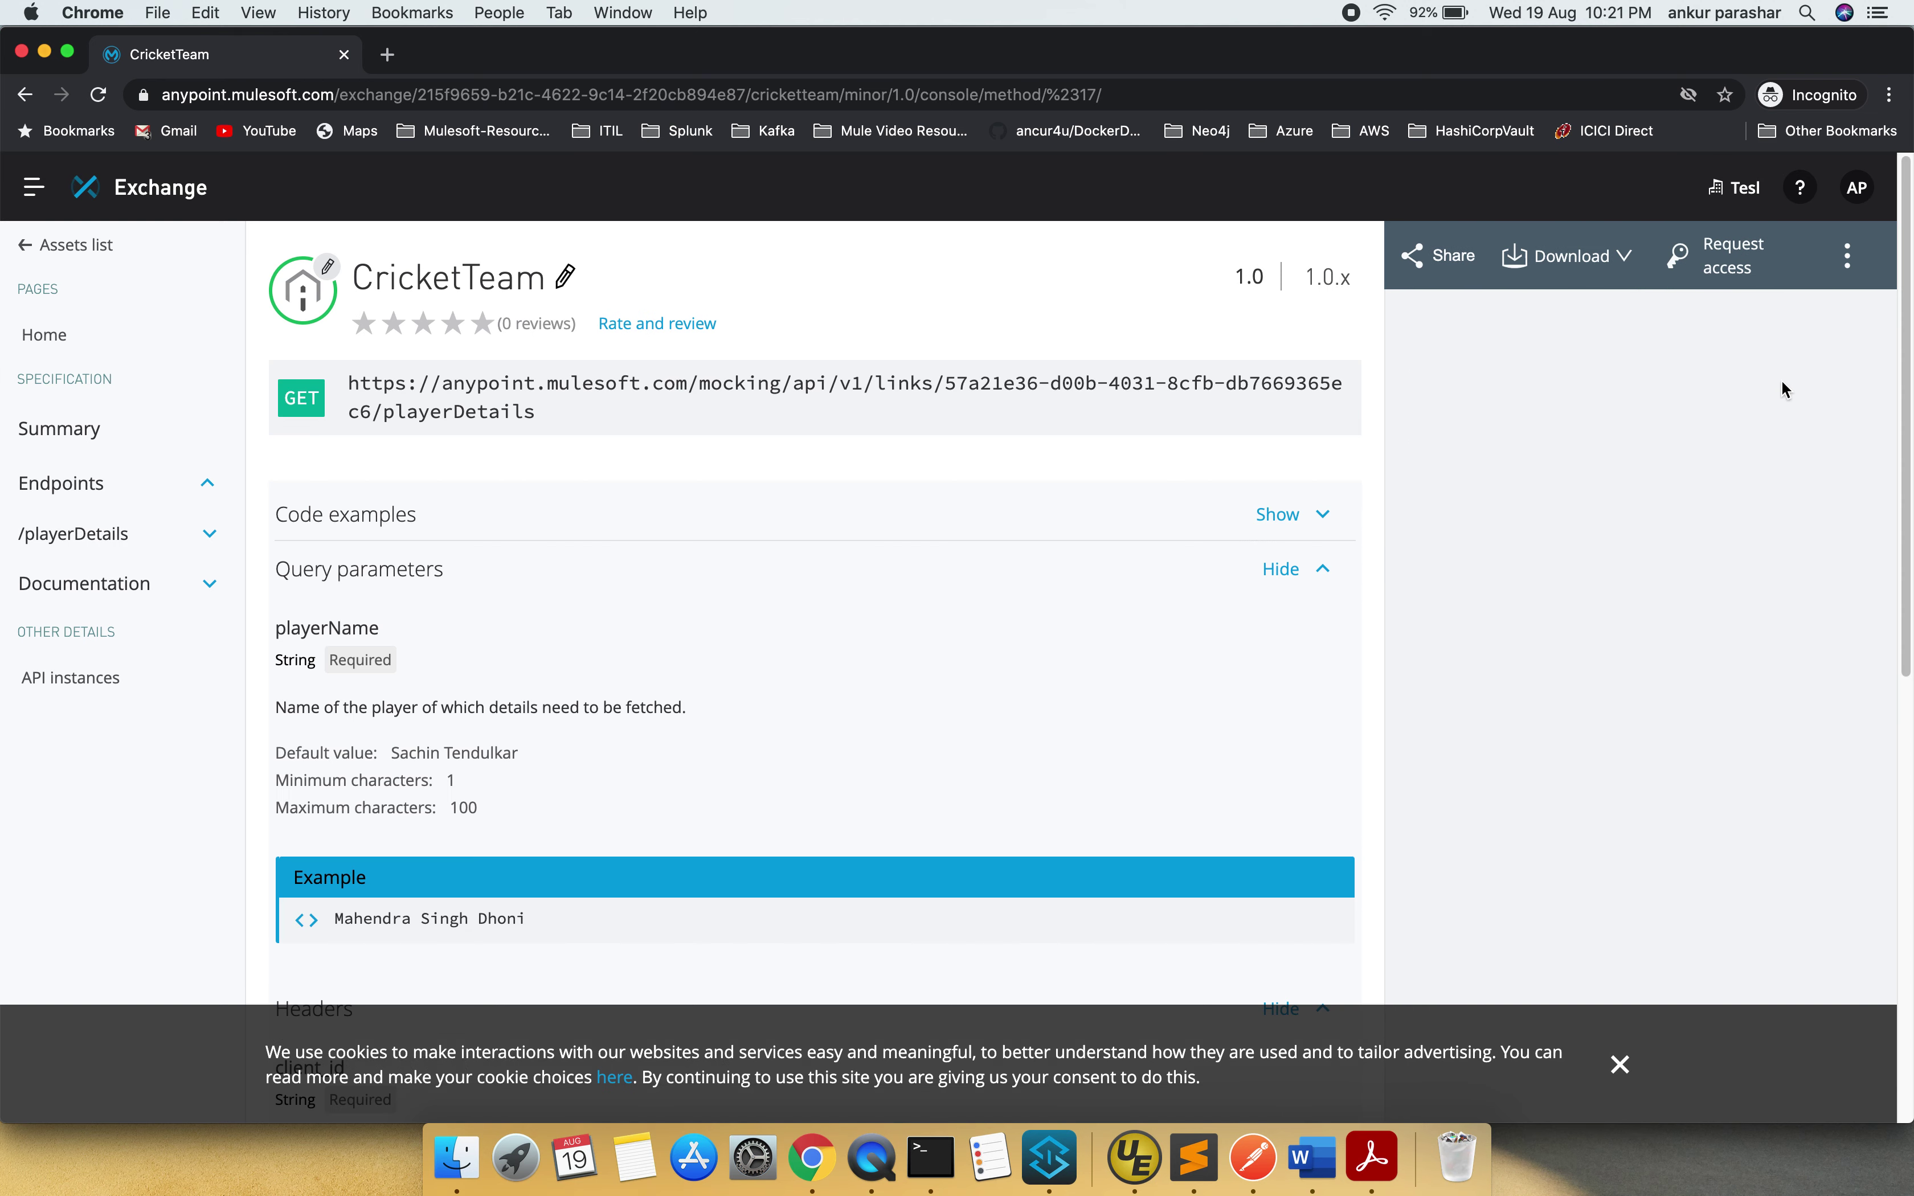
click(1674, 406)
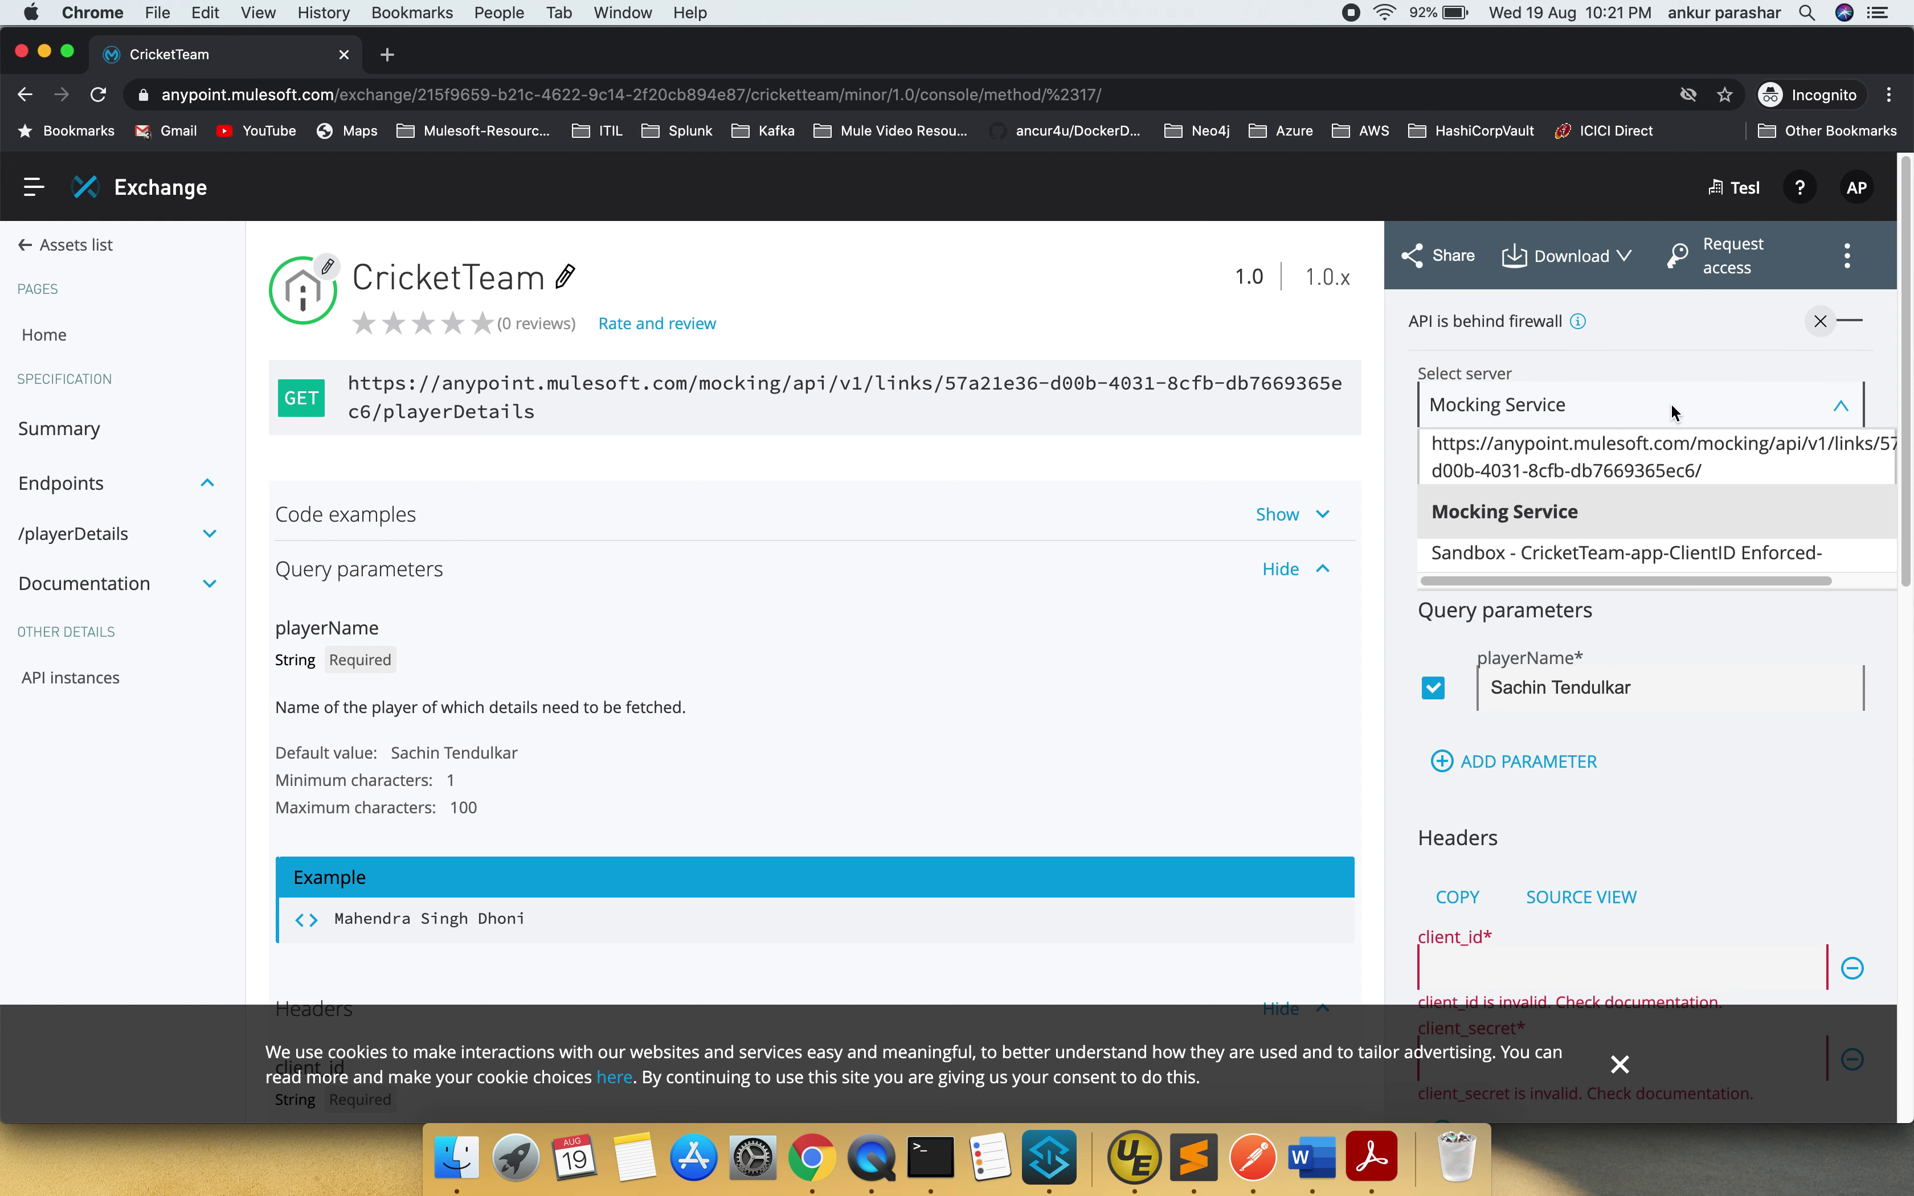
click(1696, 558)
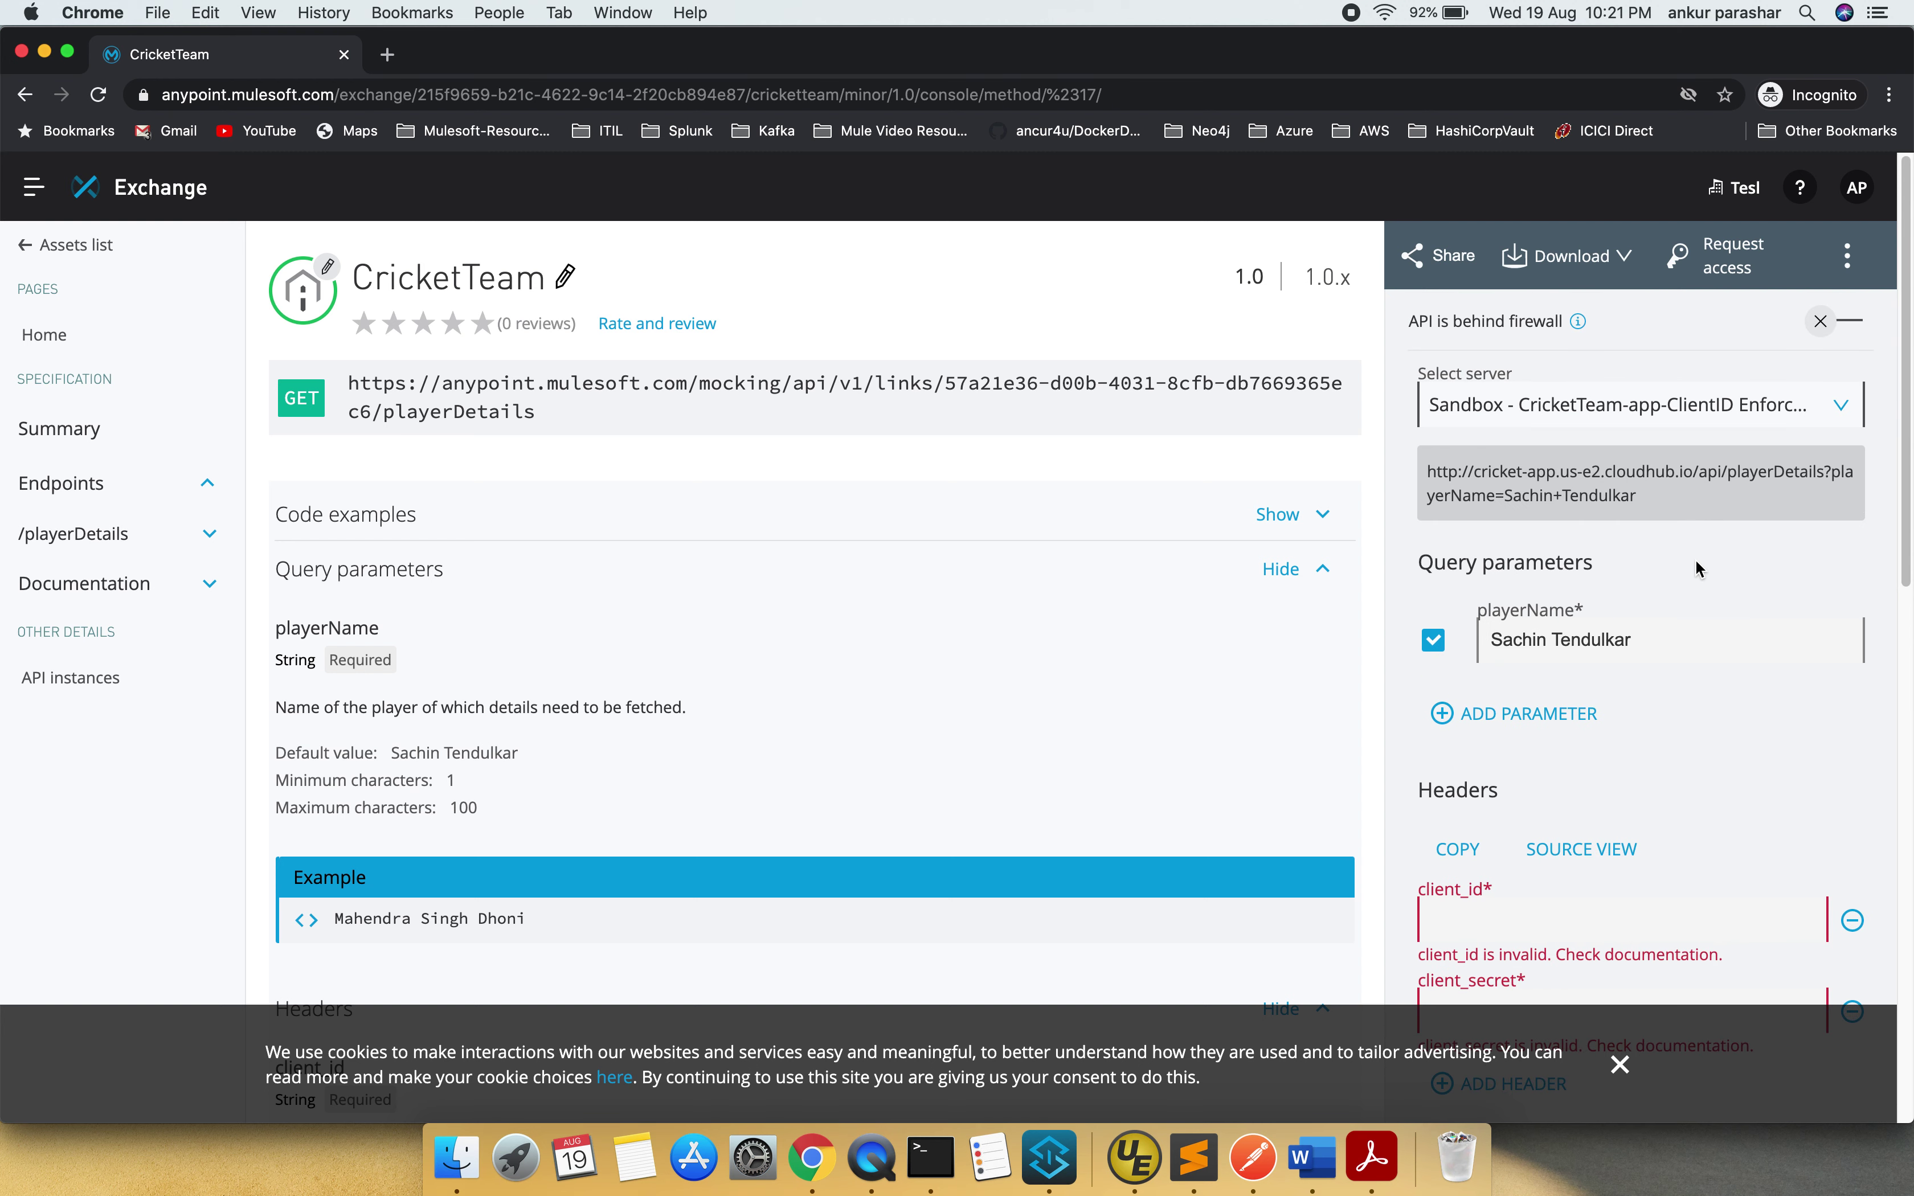
- Send the playerDetails request with empty headers and enter the client ID copied from Sublime Text as the sign-in username
scroll(1906, 451, down, 6)
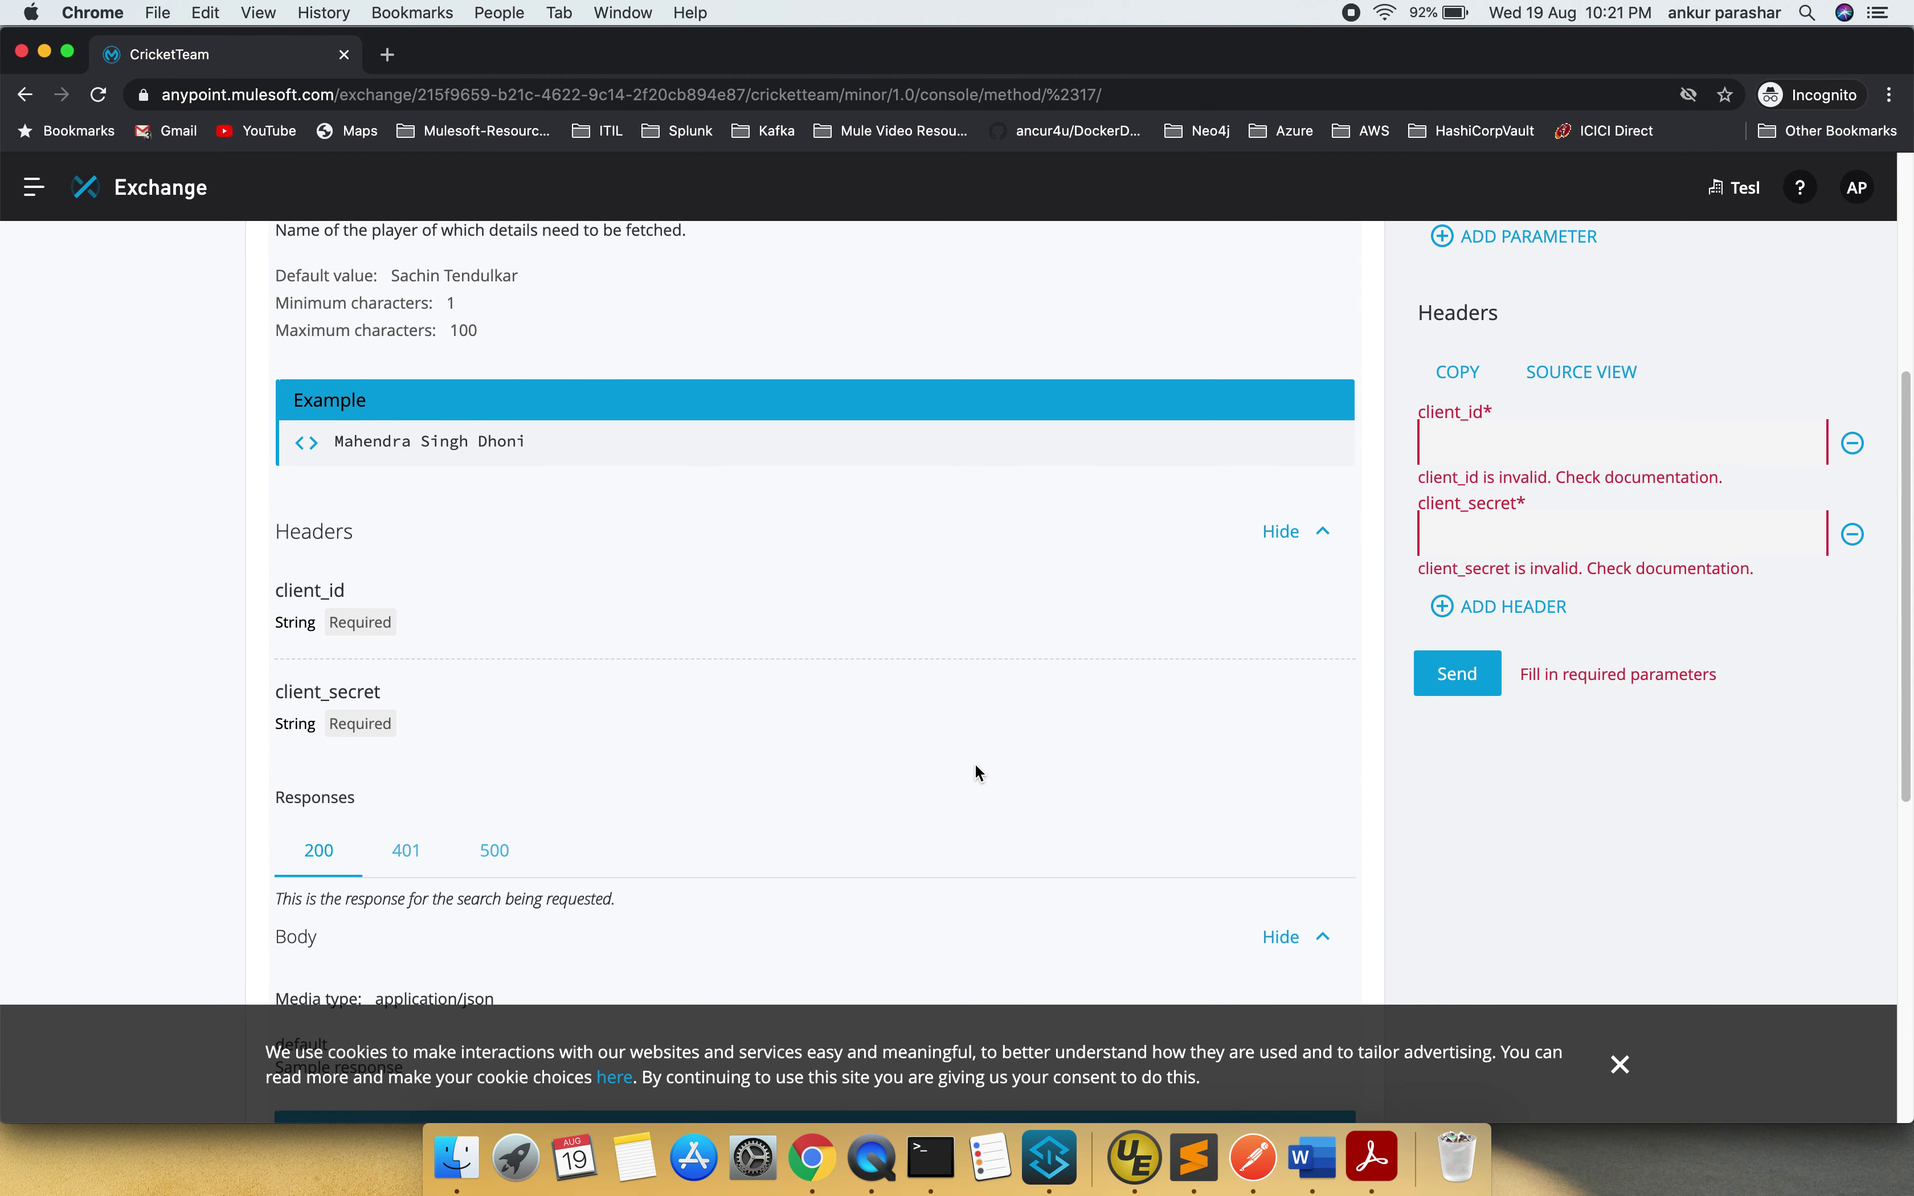
key(super+Tab)
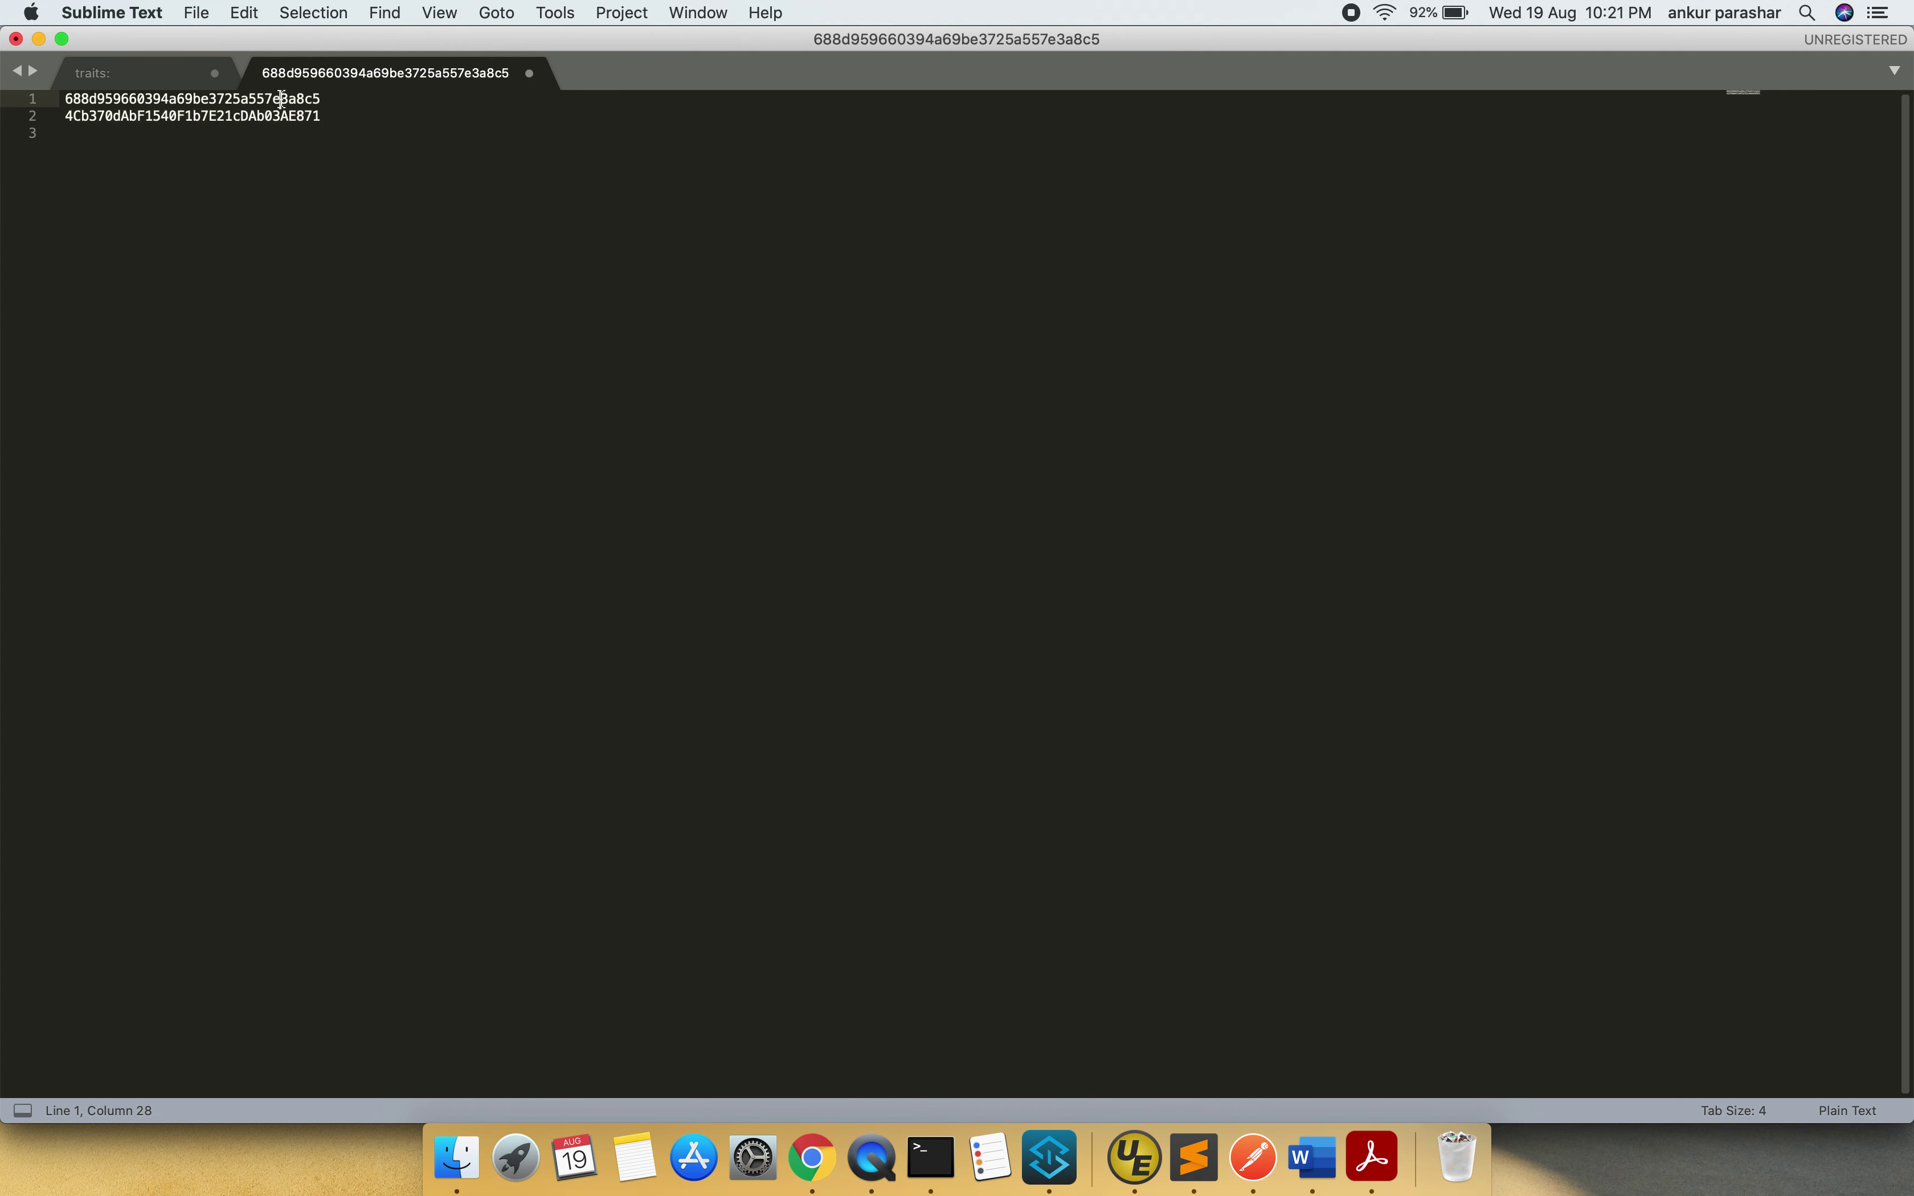
double_click(286, 99)
key(super+c)
key(super+Tab)
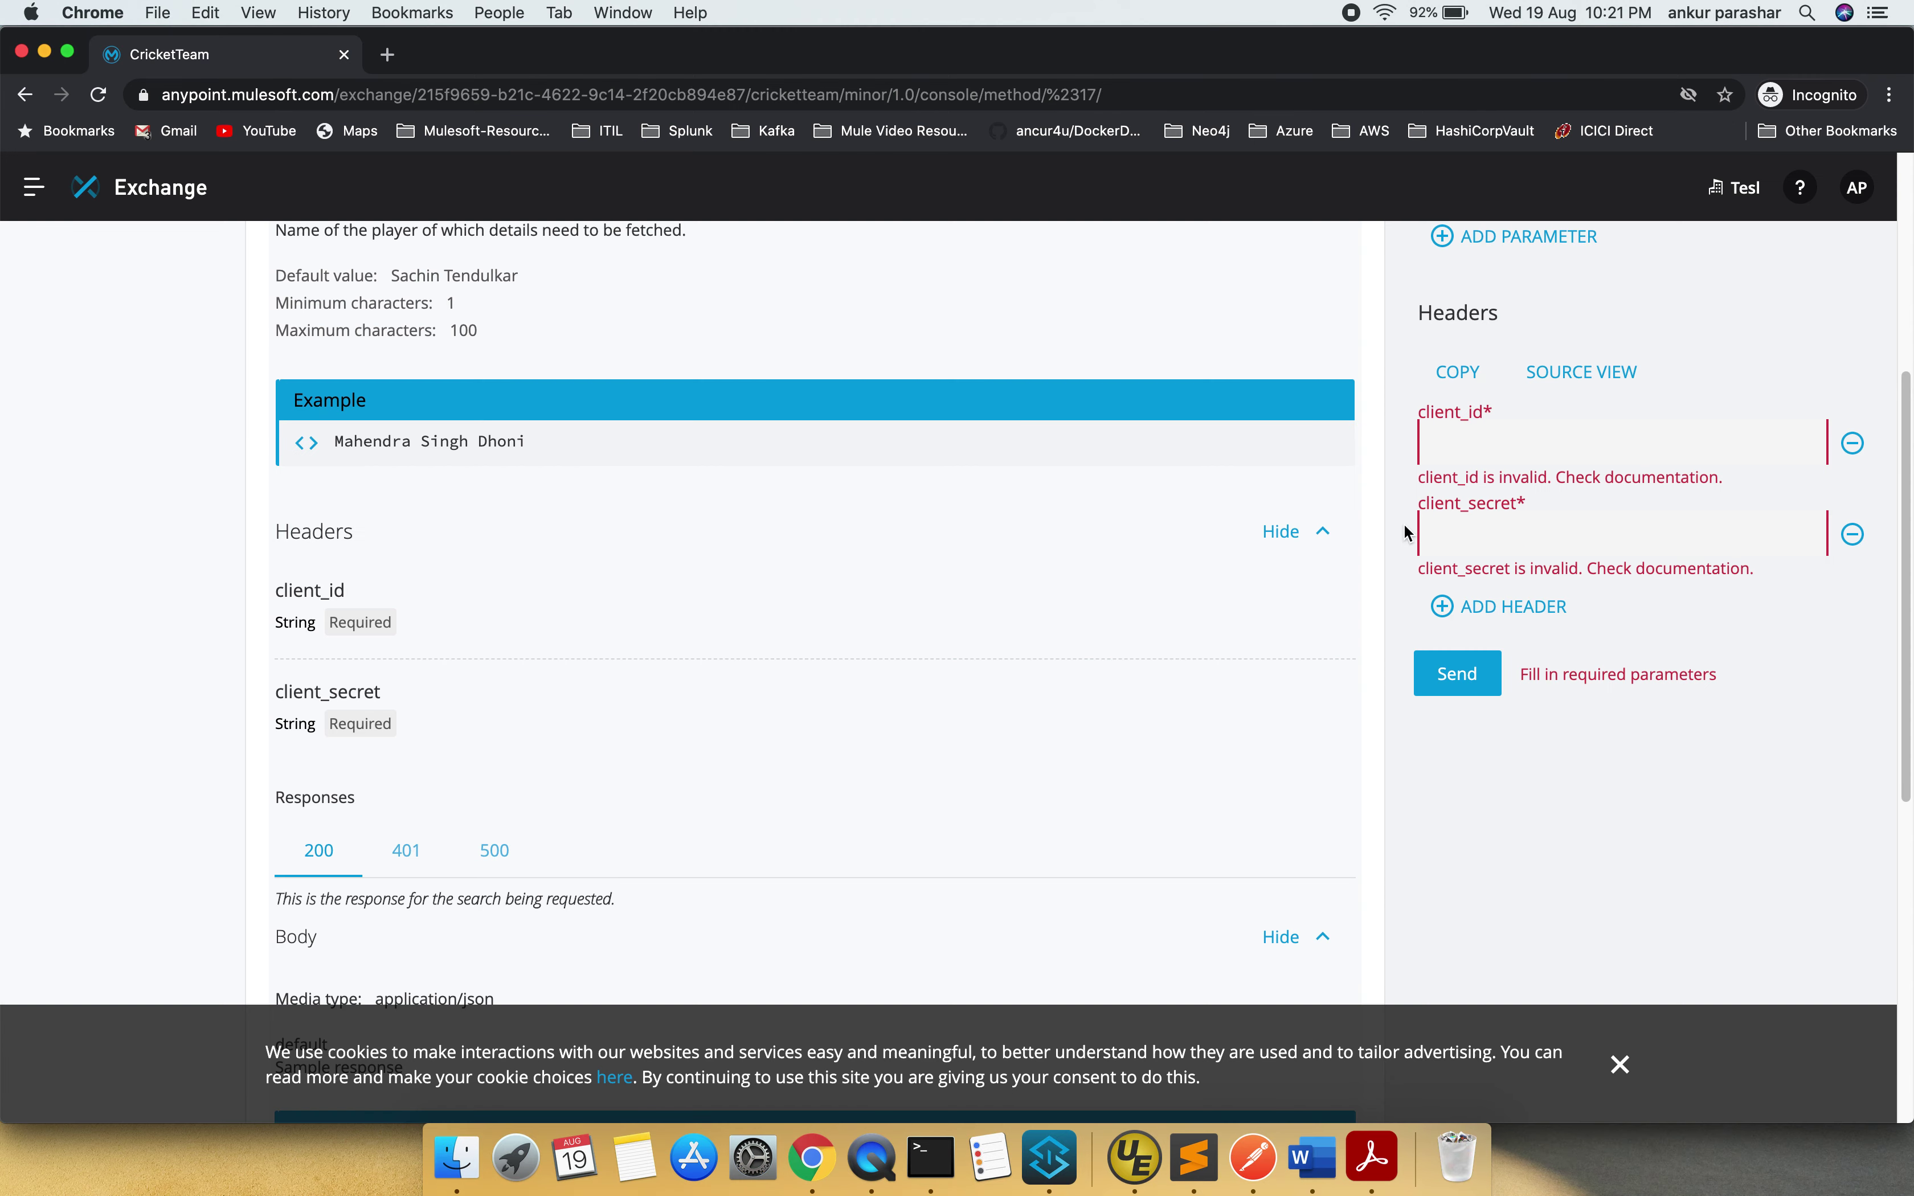
click(1475, 685)
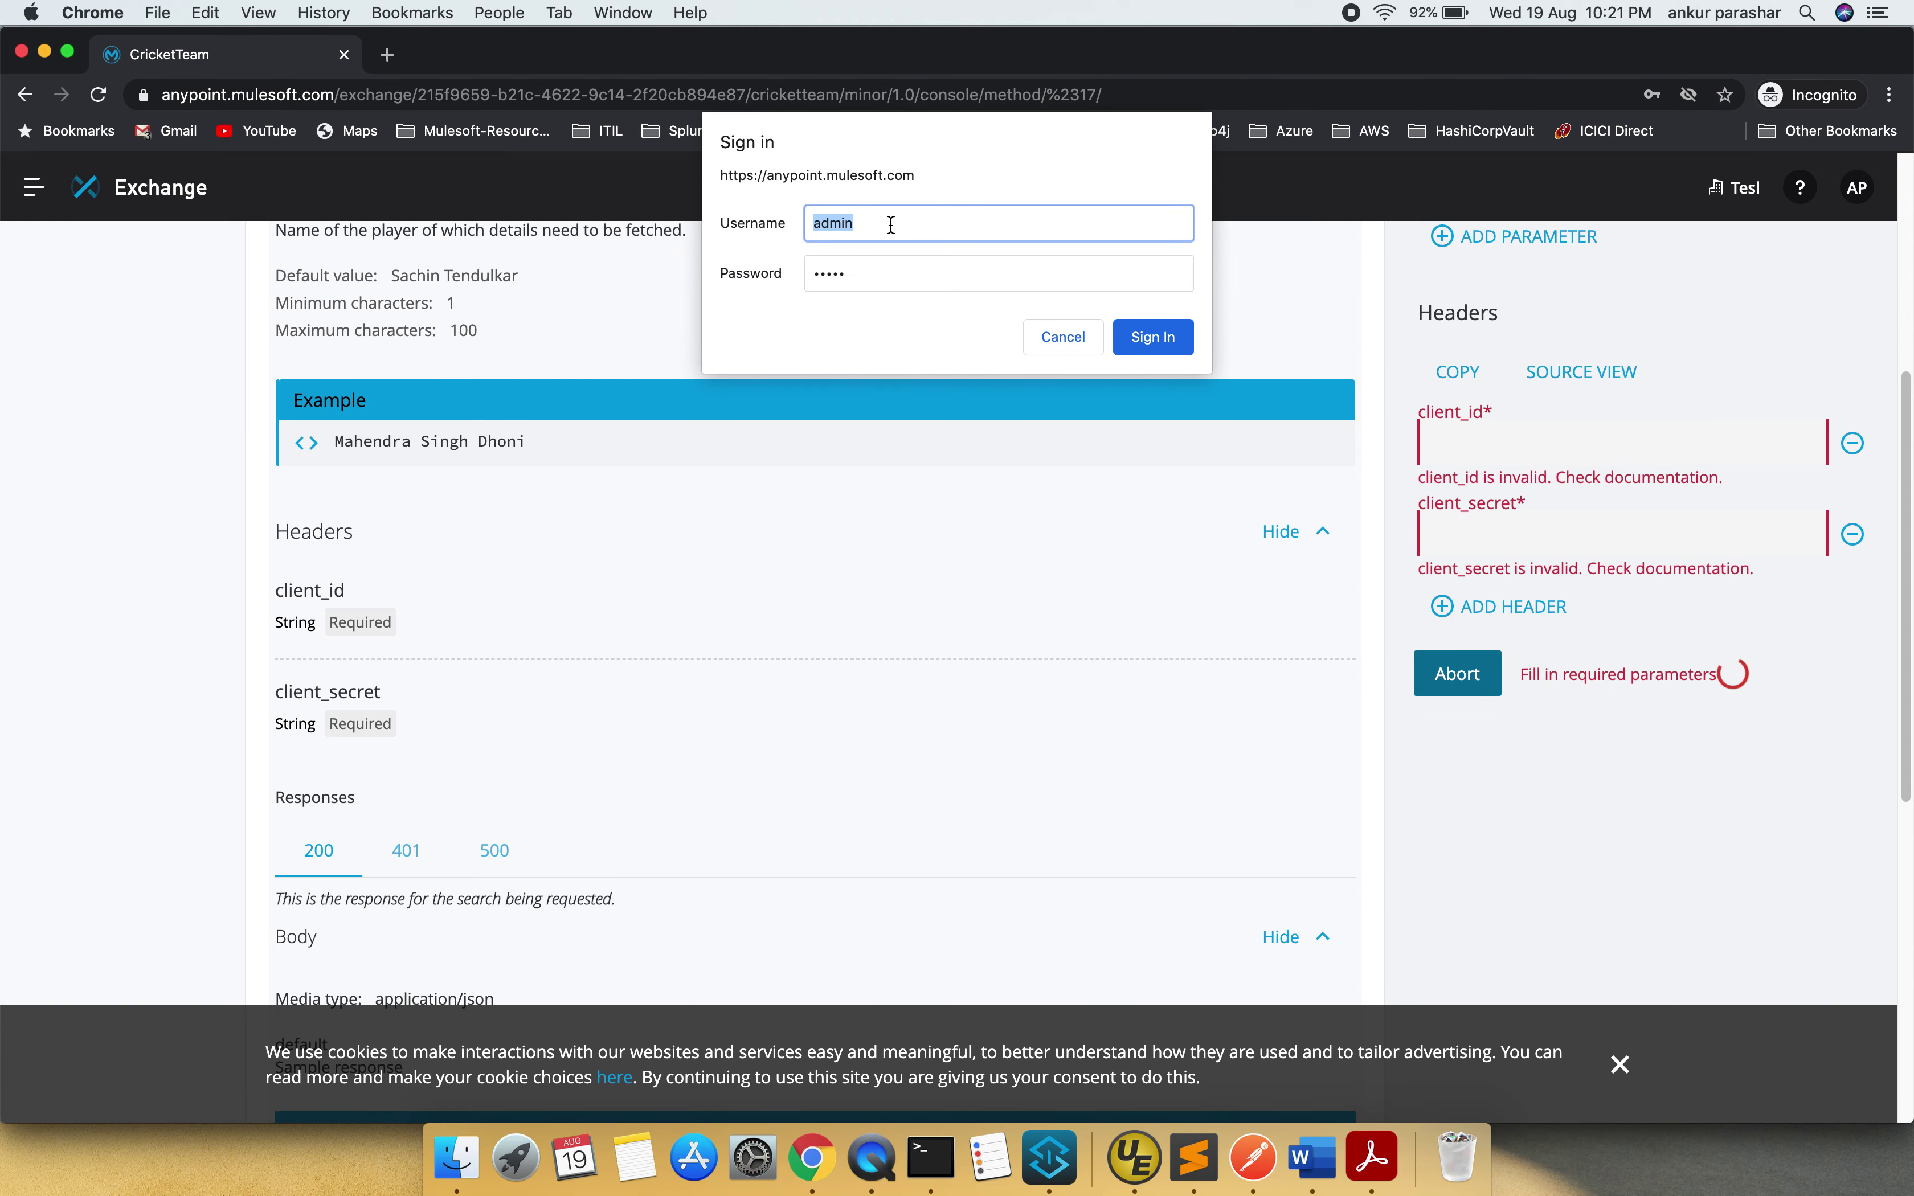
key(super+v)
- Try to sign in with the client secret copied from Sublime Text as the password
click(877, 270)
key(super+Tab)
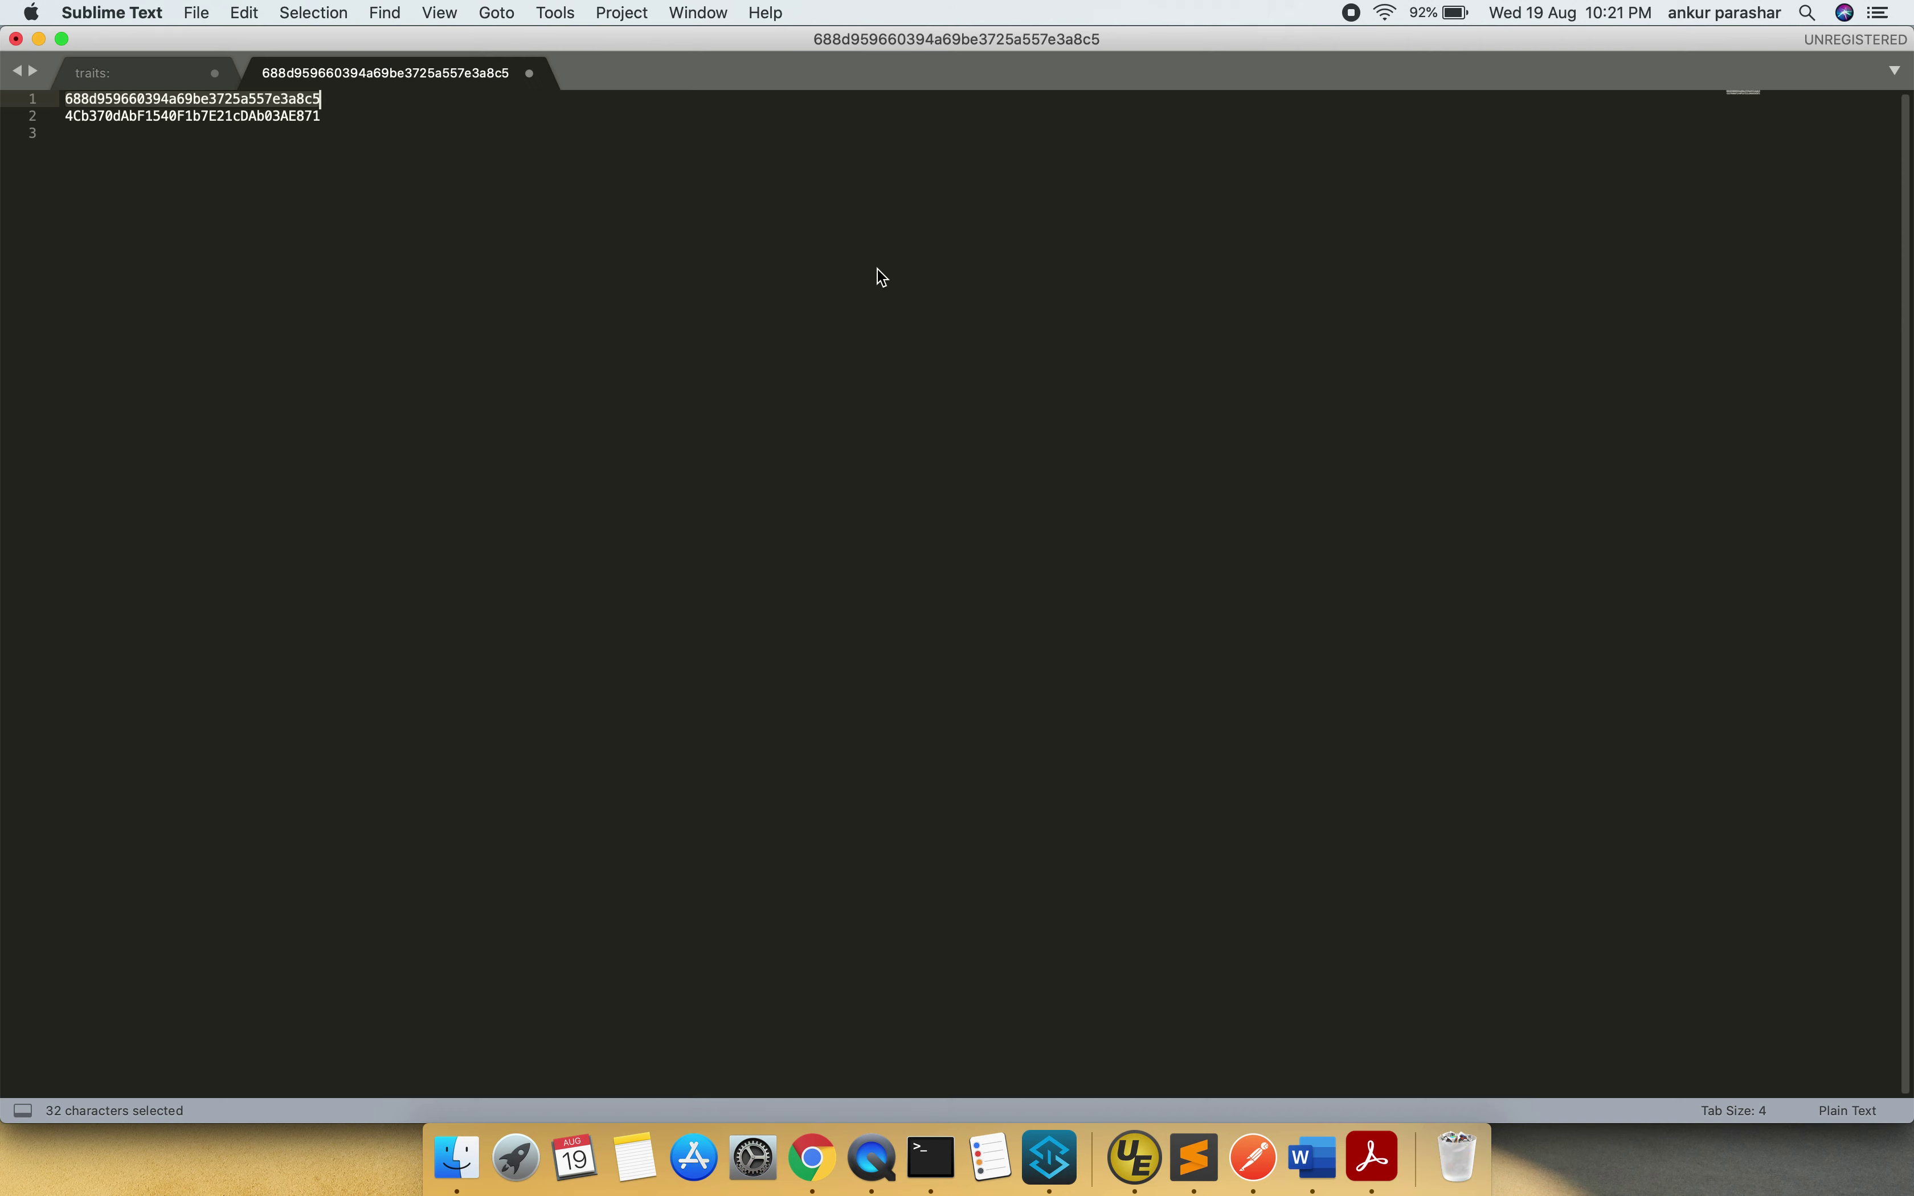
double_click(300, 118)
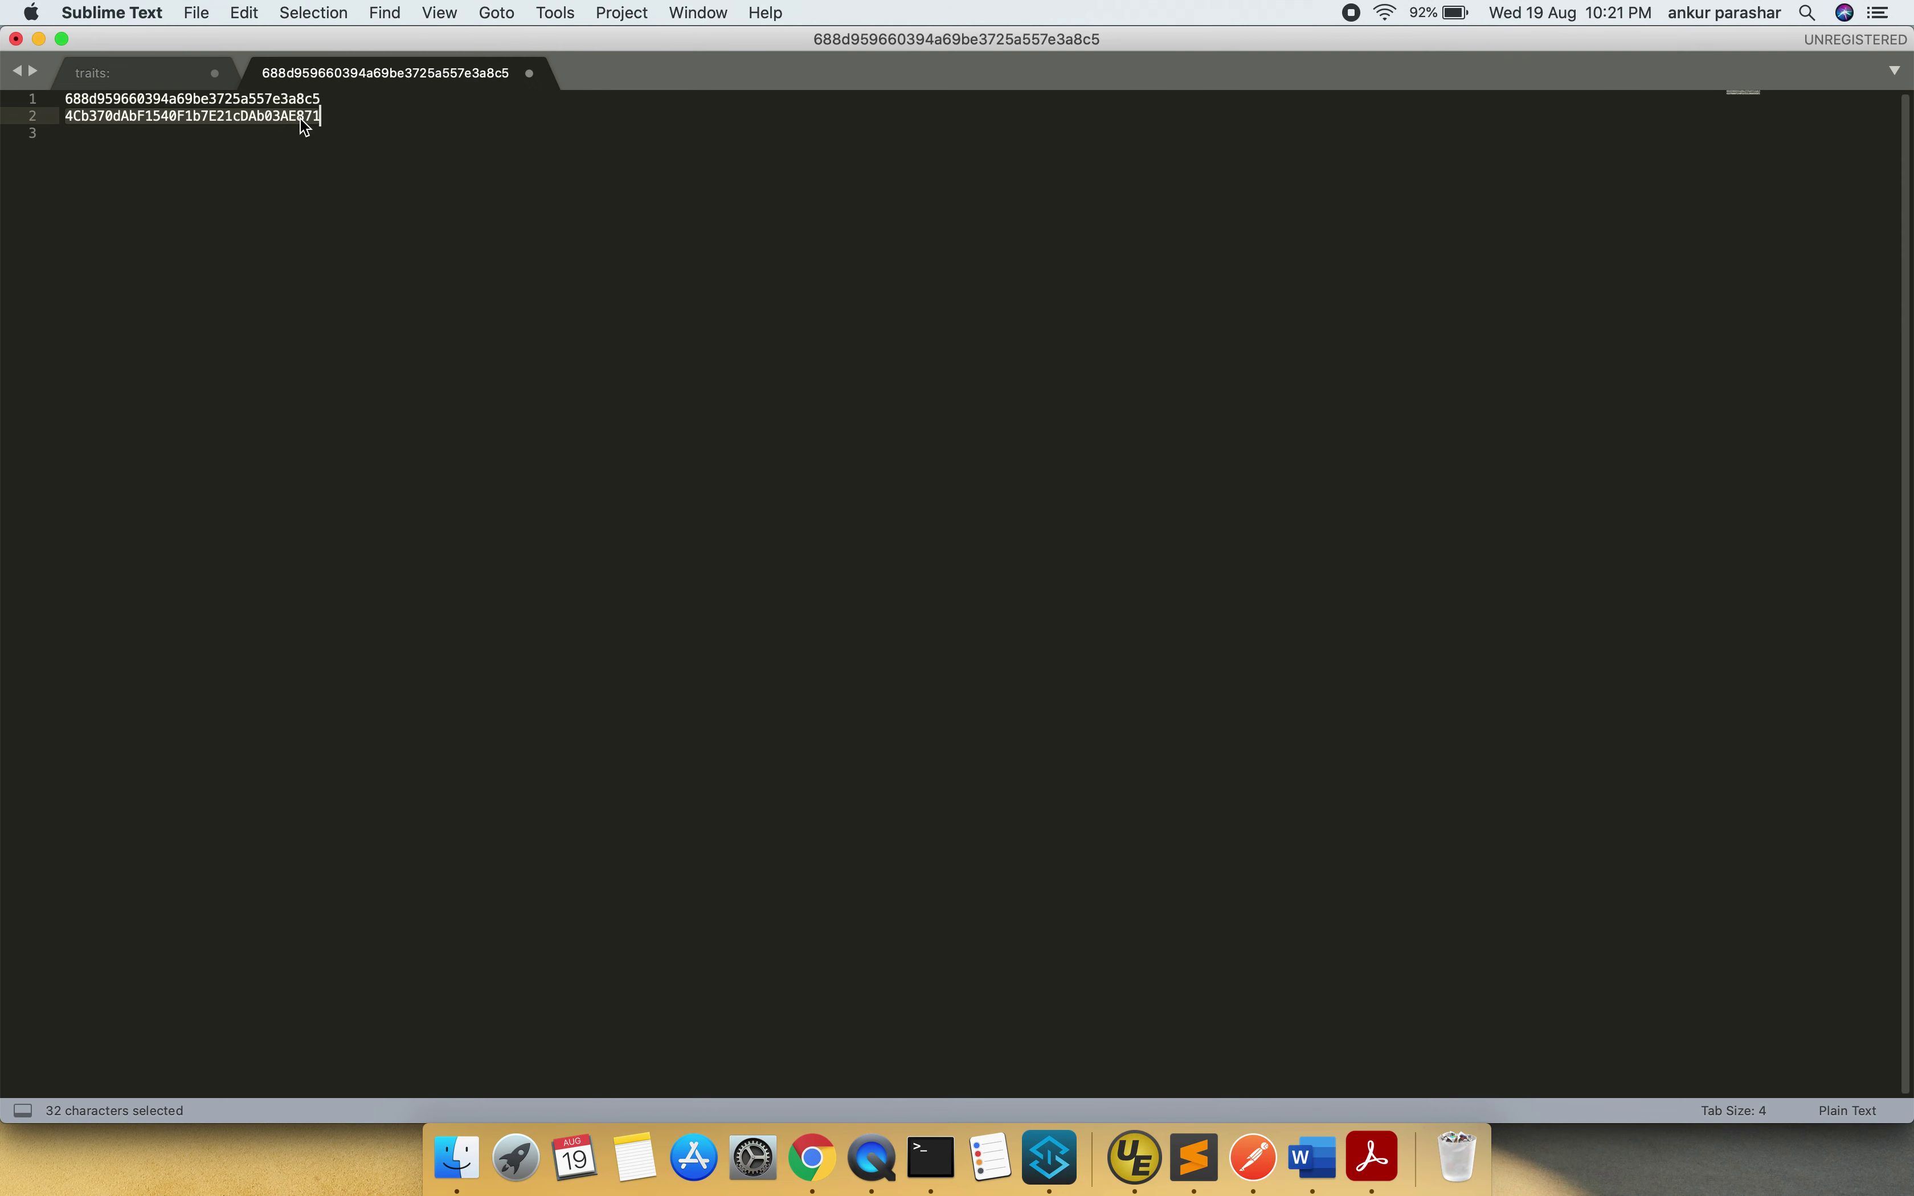
key(super+c)
key(super+Tab)
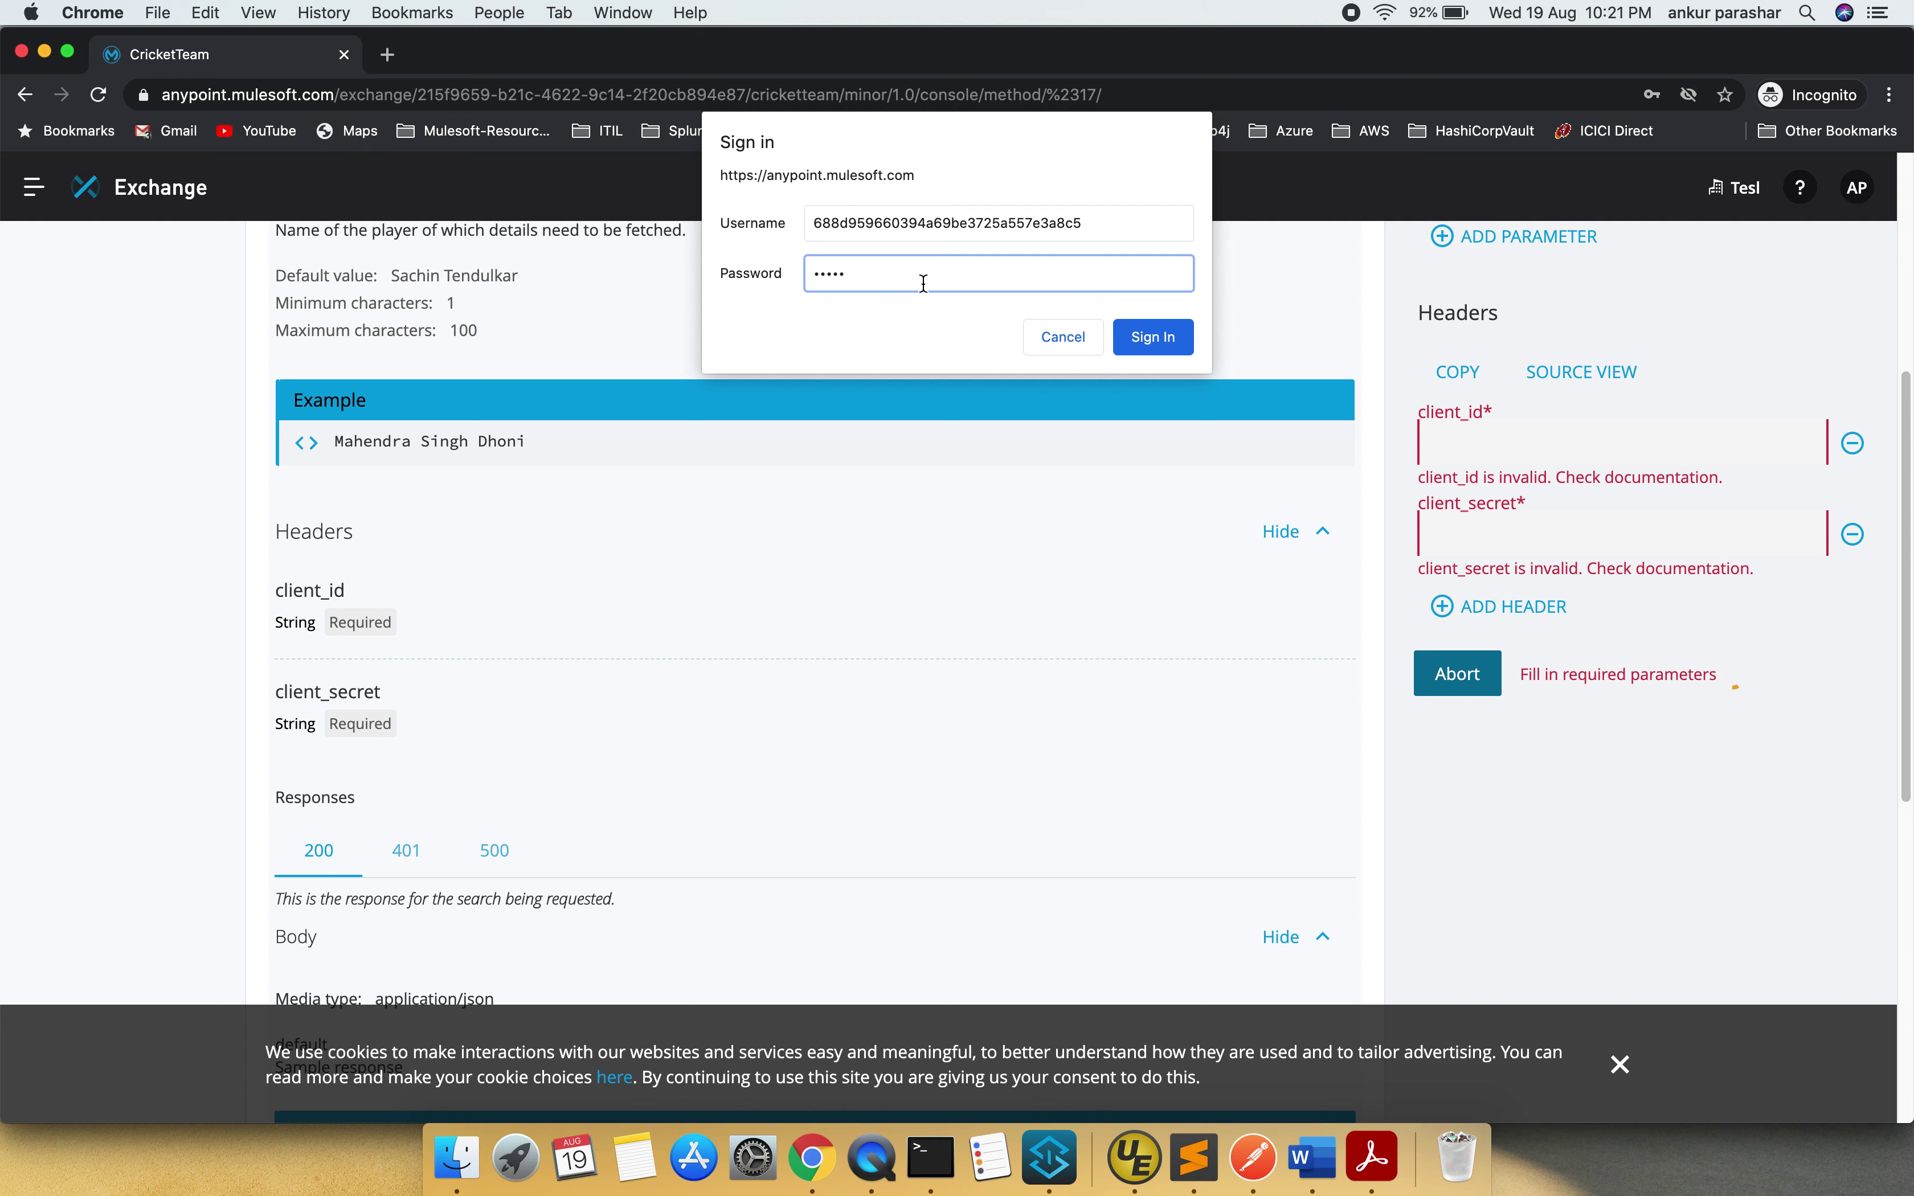
drag(918, 283, 720, 281)
key(super+v)
click(1166, 342)
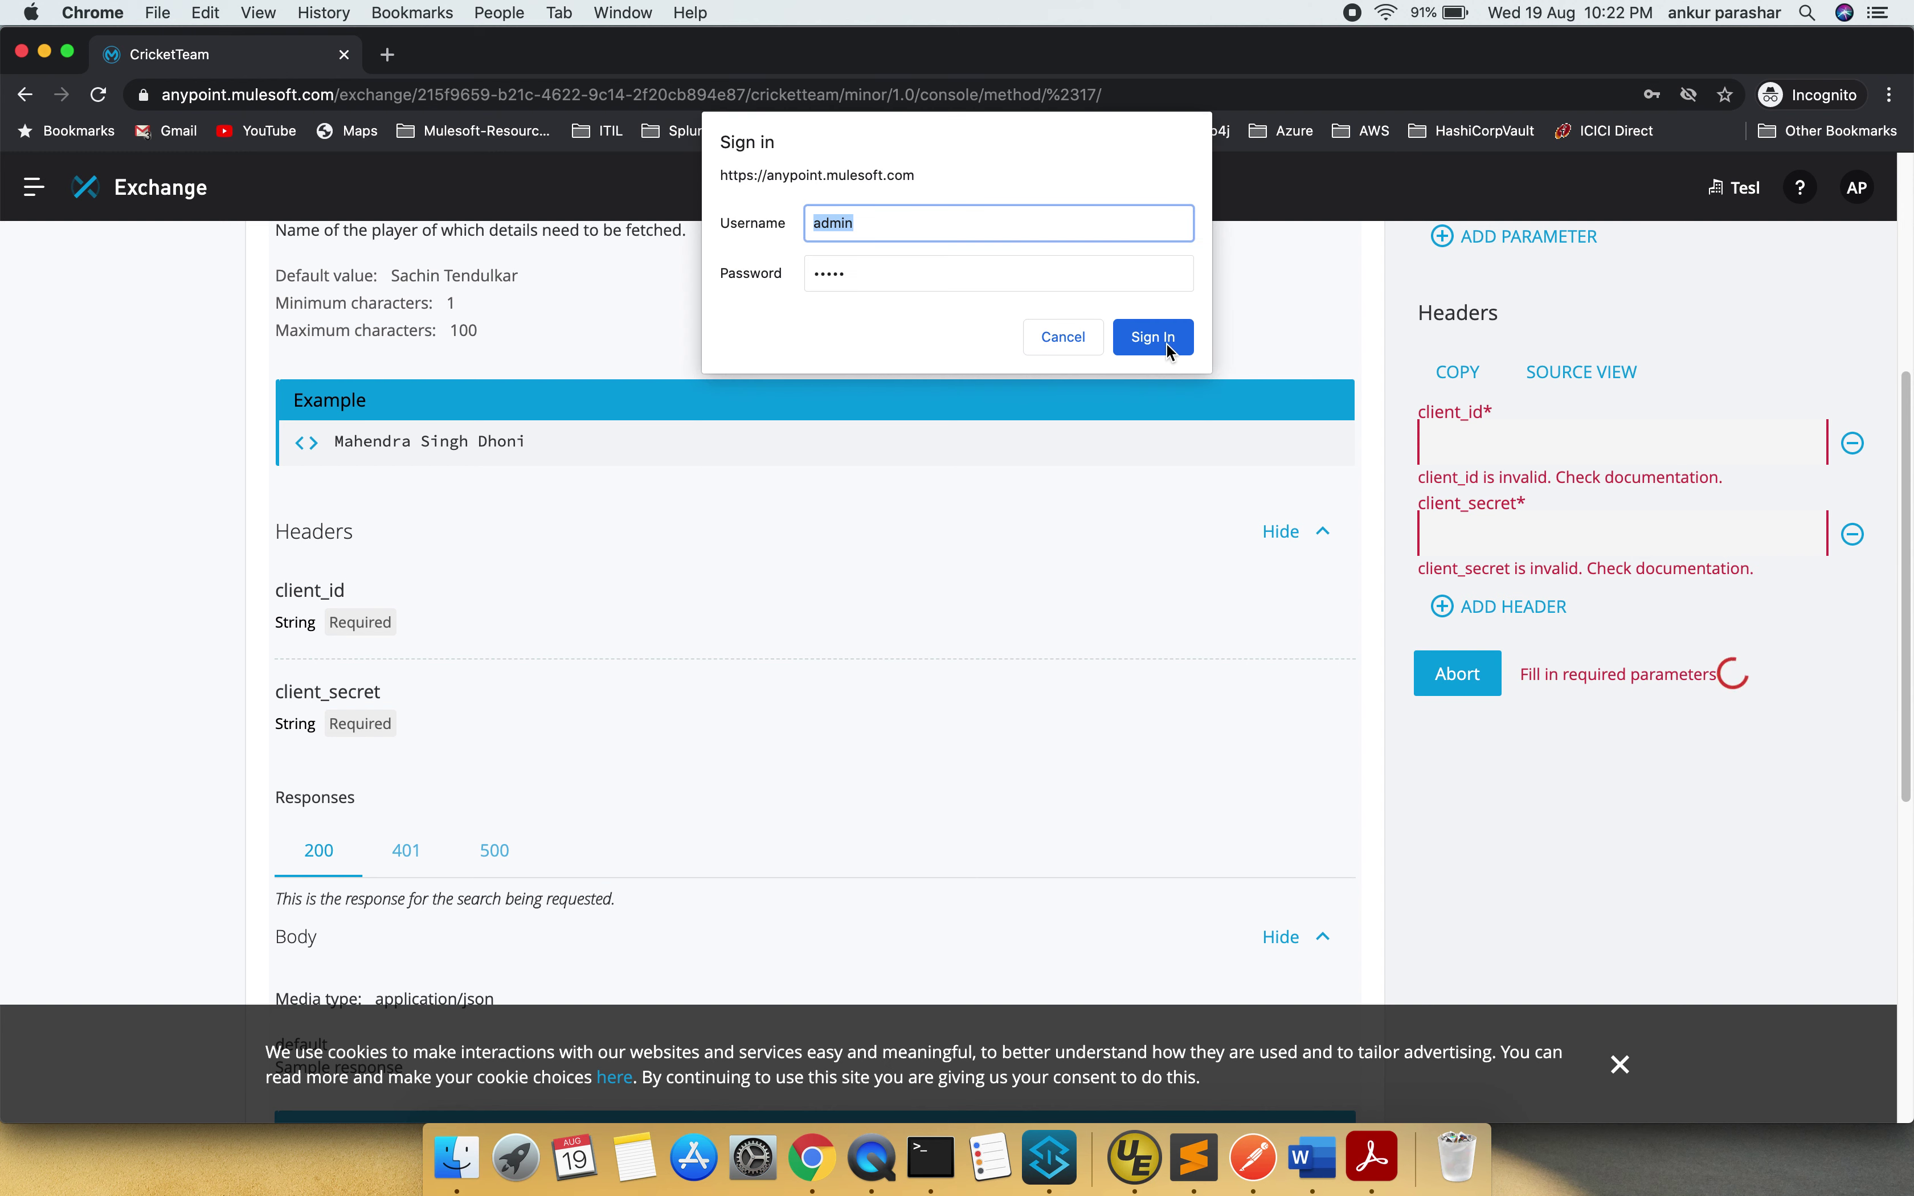
- Replace the password in the reopened sign-in prompt with the client secret from Sublime Text
click(909, 270)
key(super+Tab)
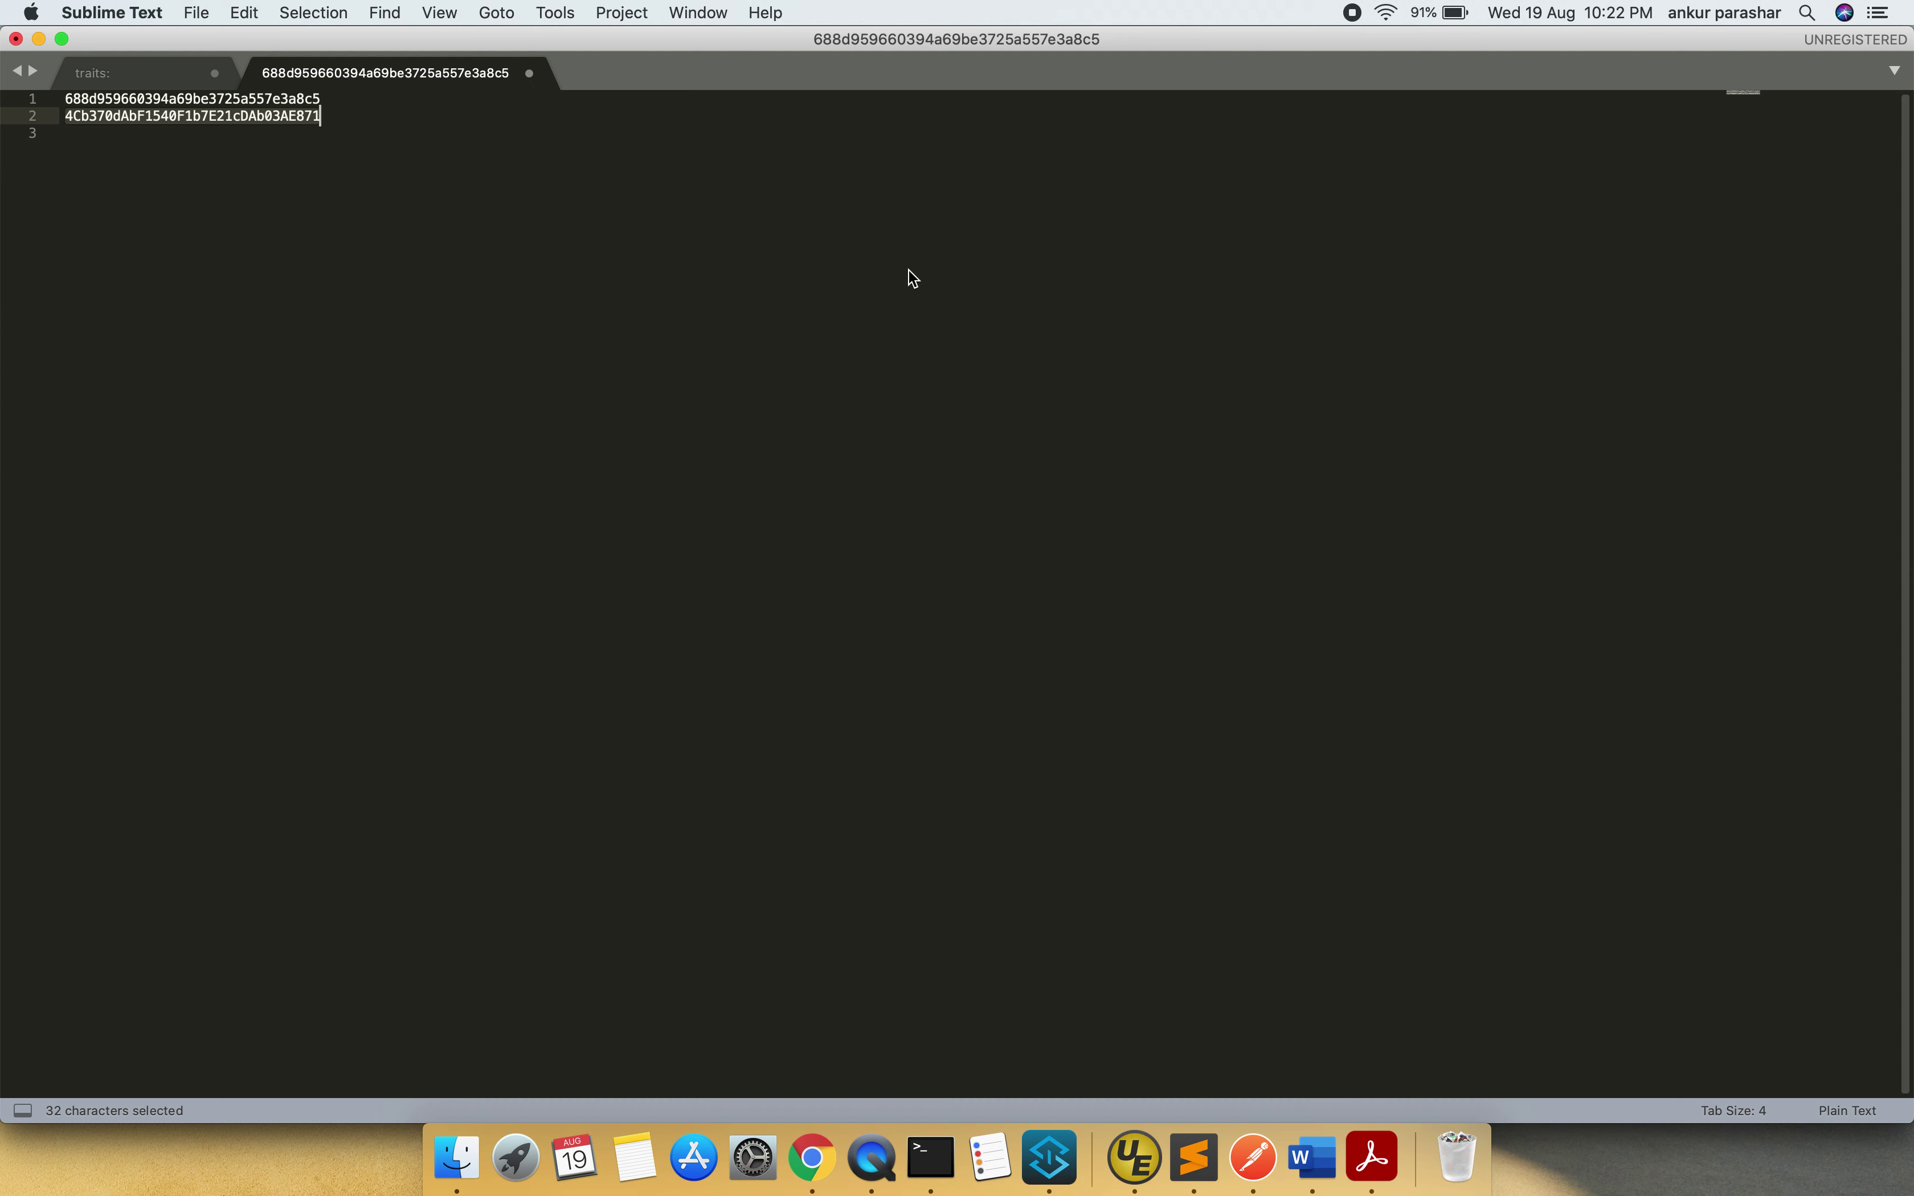
key(super+c)
key(super+Tab)
key(super+a)
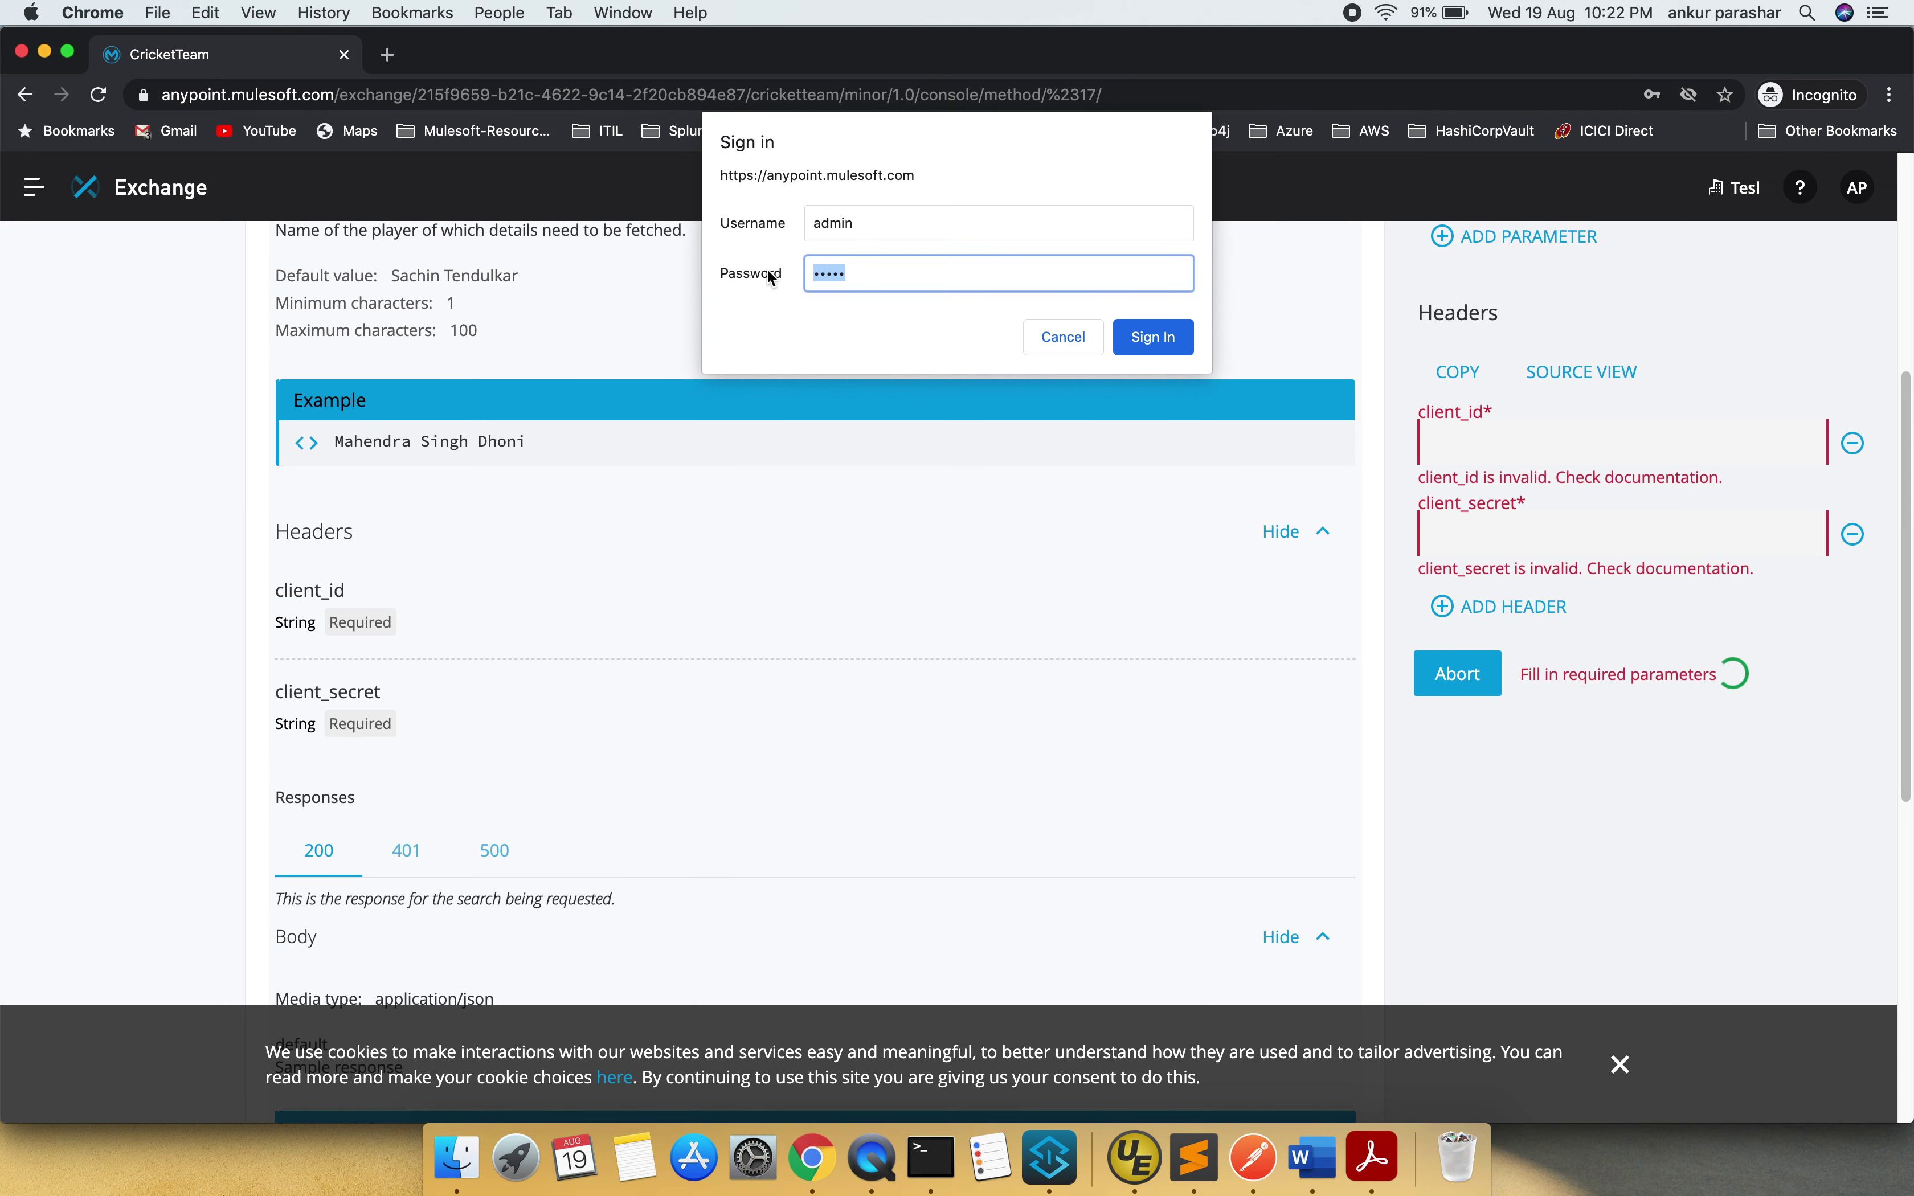
key(super+v)
- Copy the client ID from the first line of the Sublime Text notes and return to the browser's sign-in prompt
click(902, 227)
key(super+a)
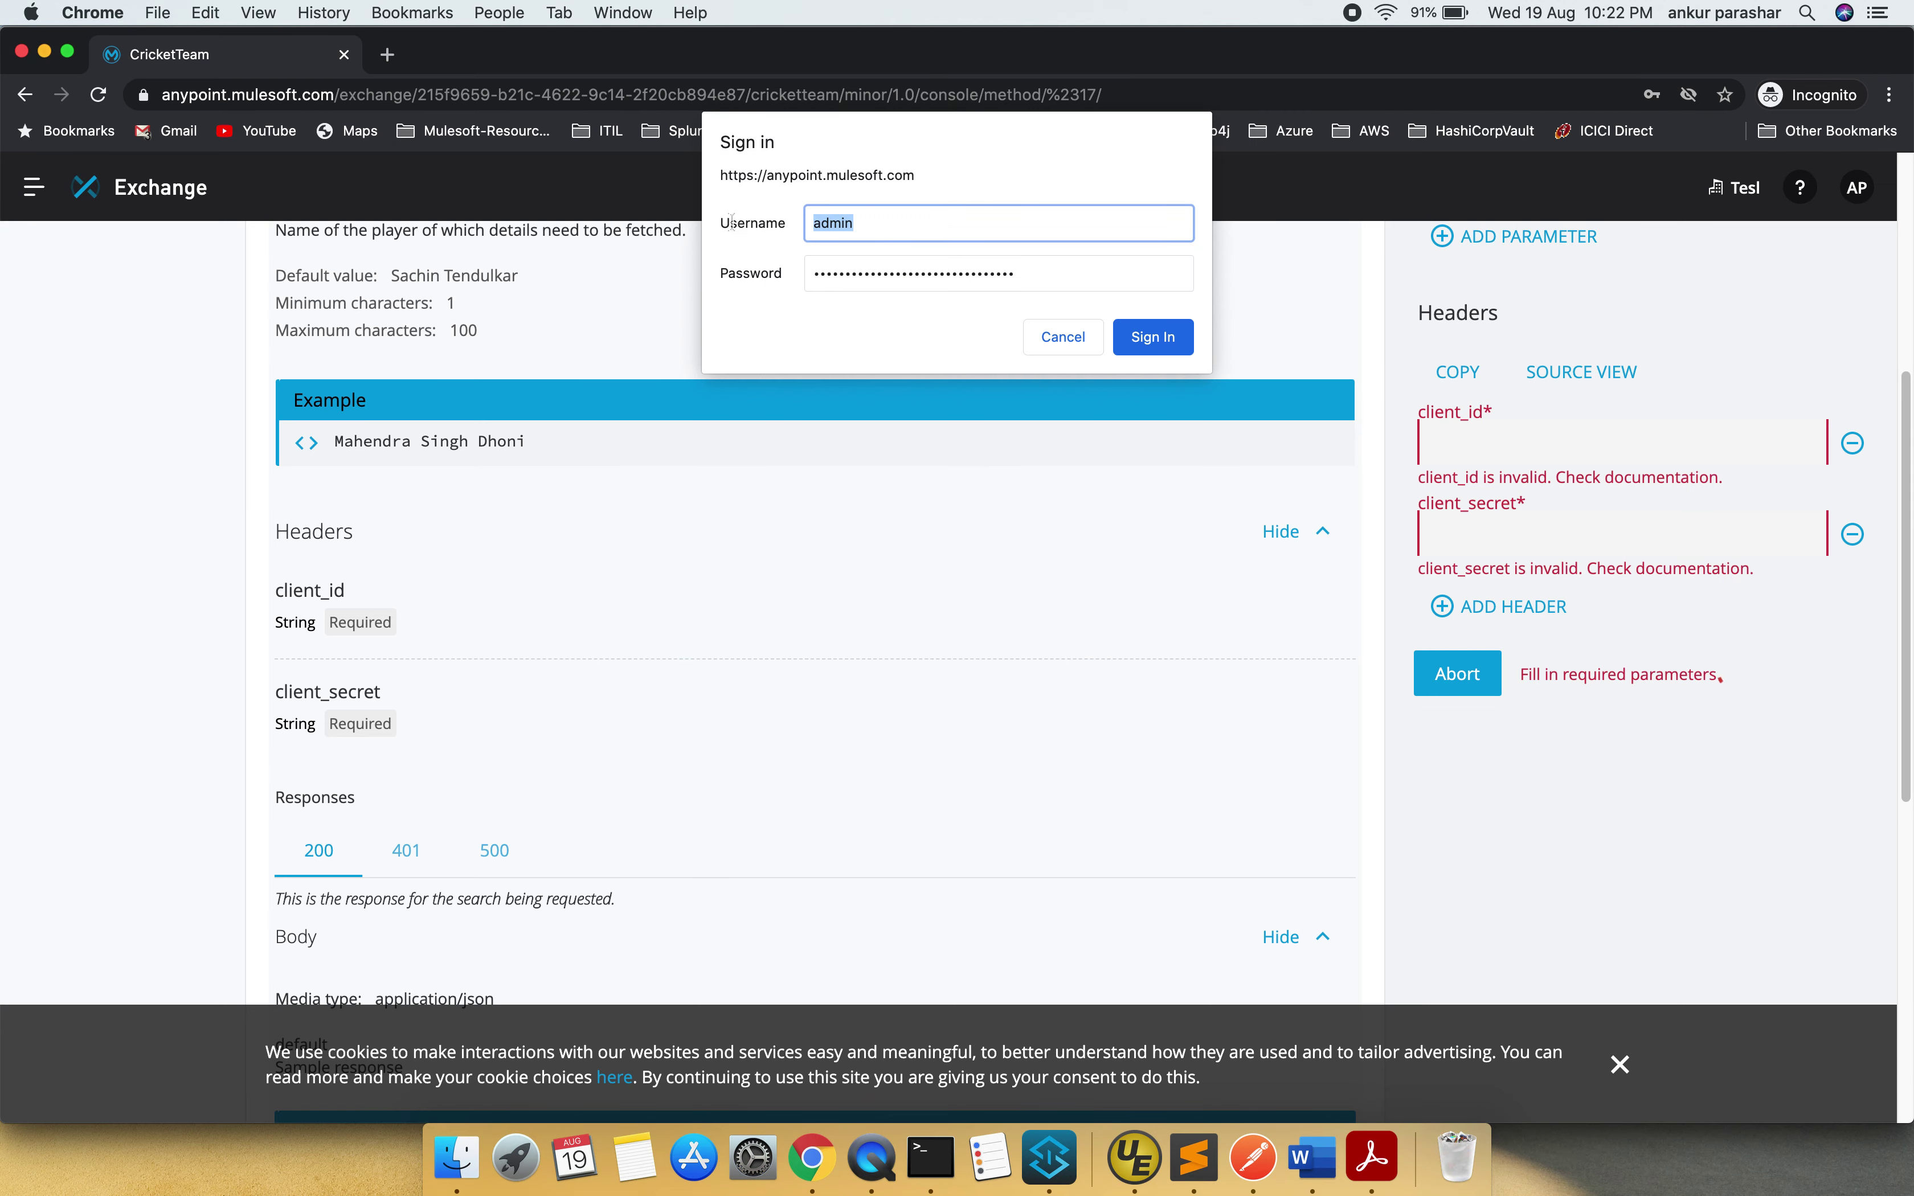
key(super+Tab)
double_click(294, 101)
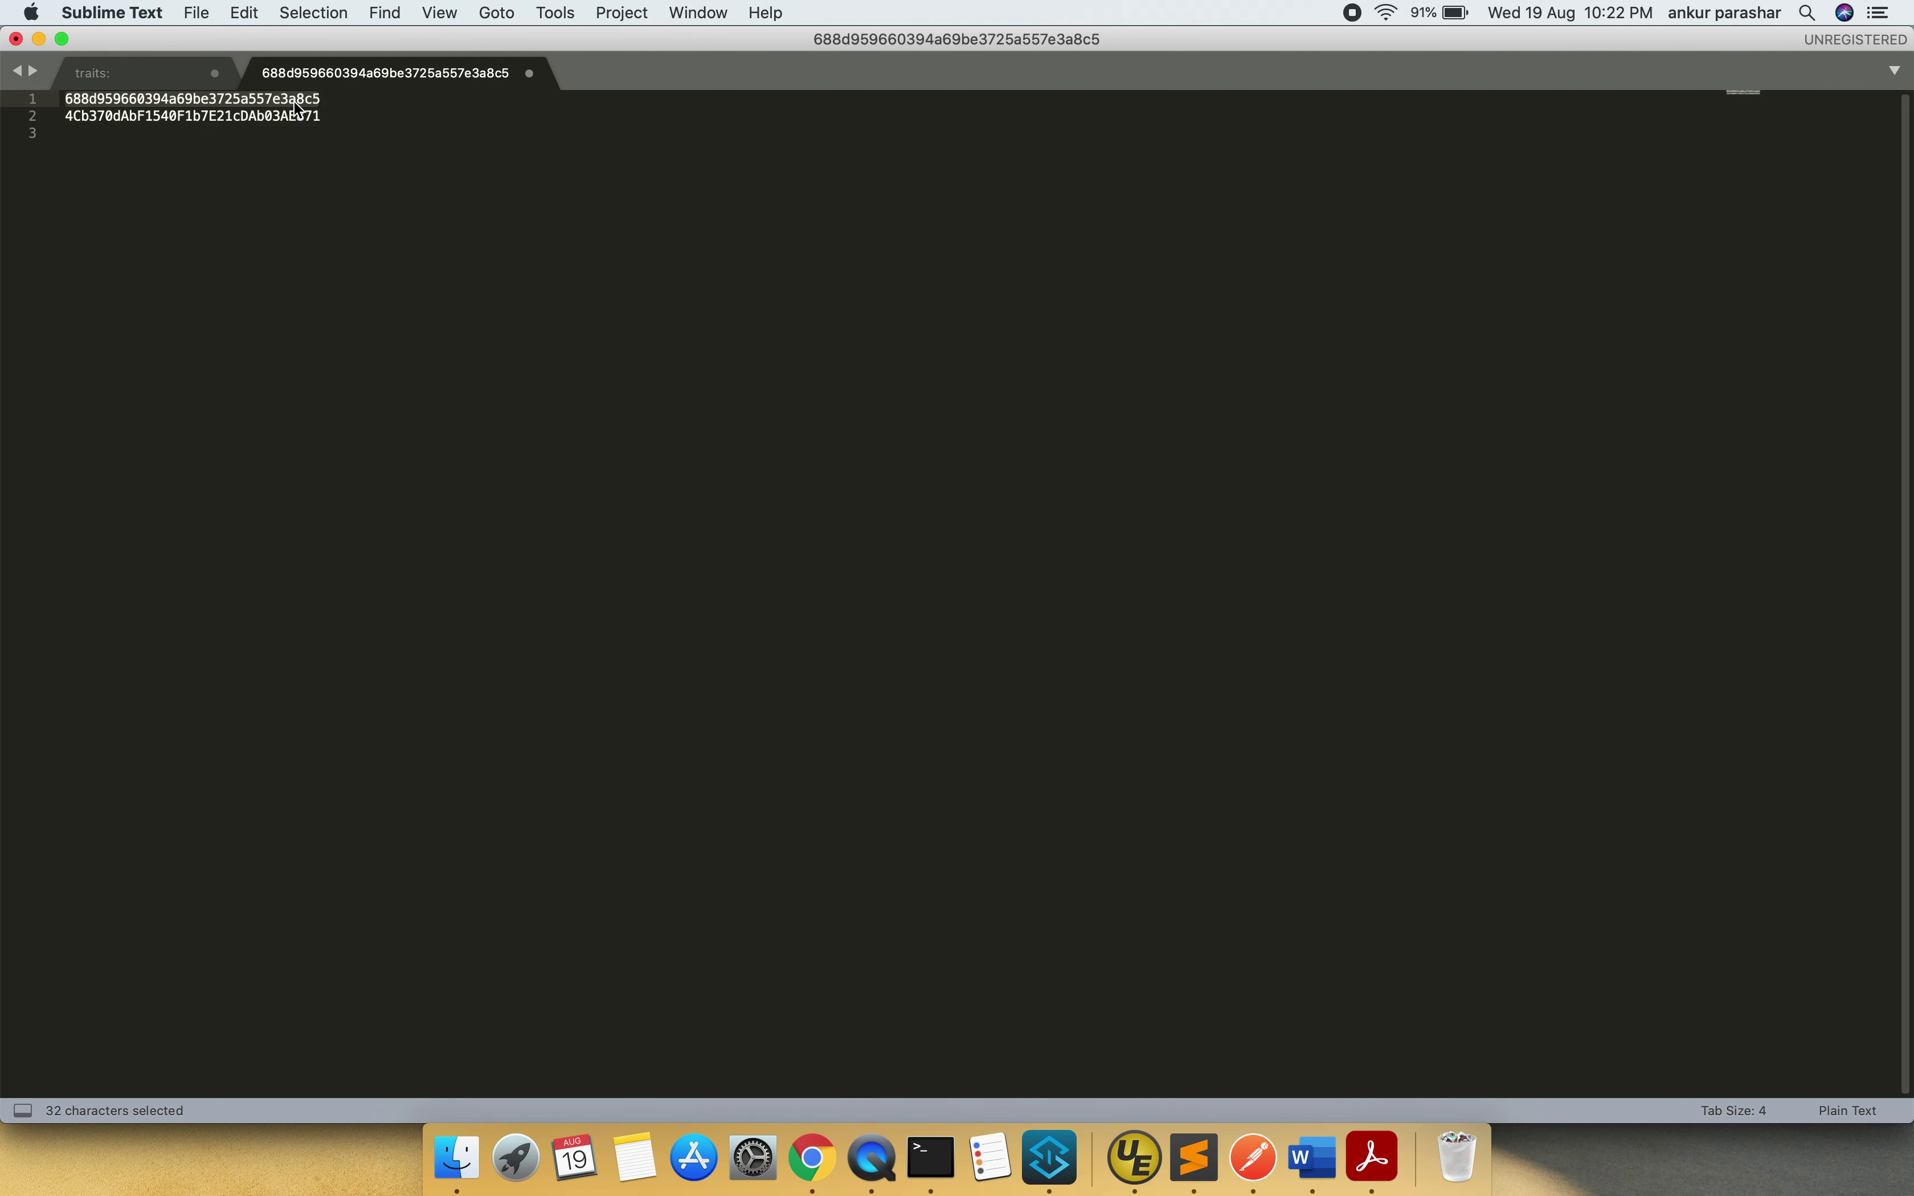
key(super+x)
key(super+z)
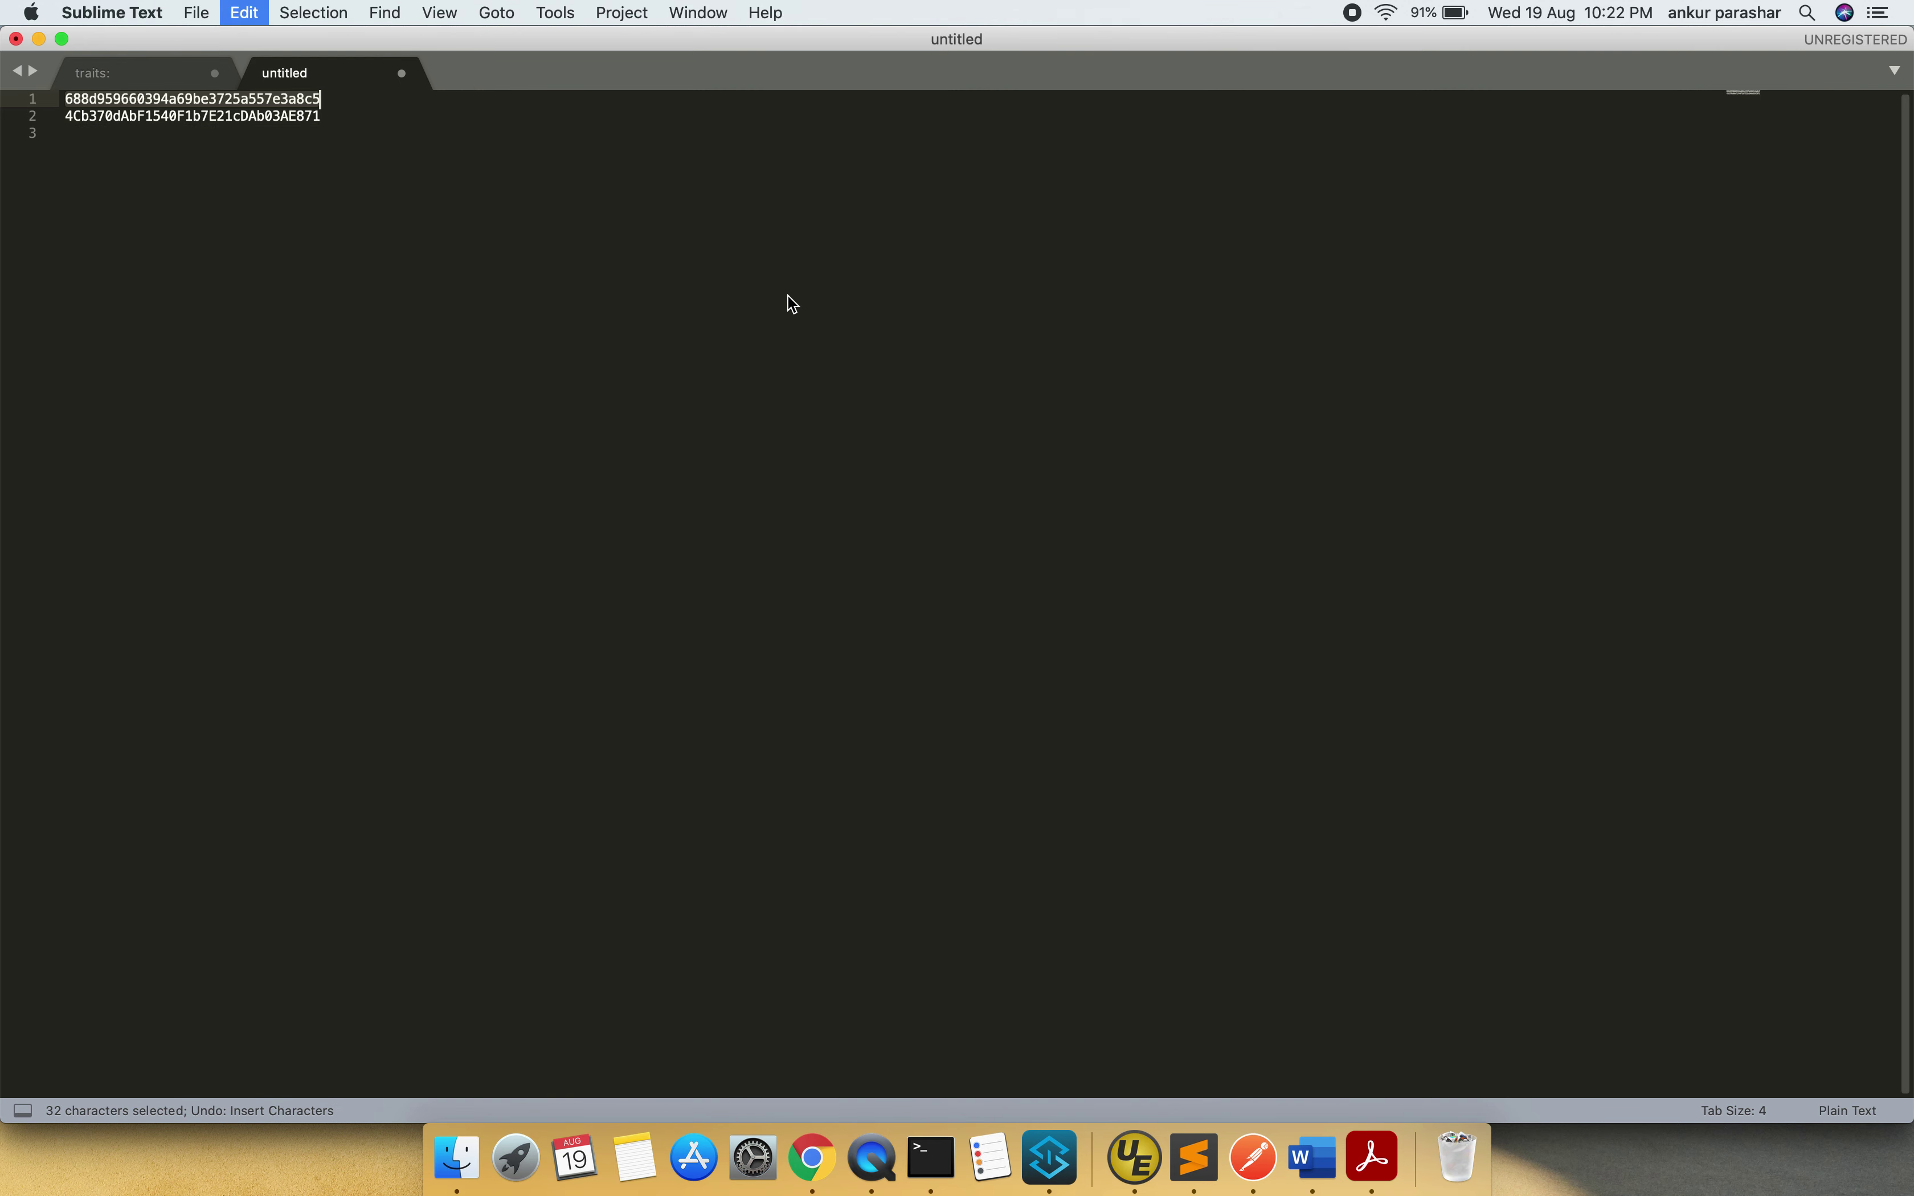
key(super+c)
key(super+Tab)
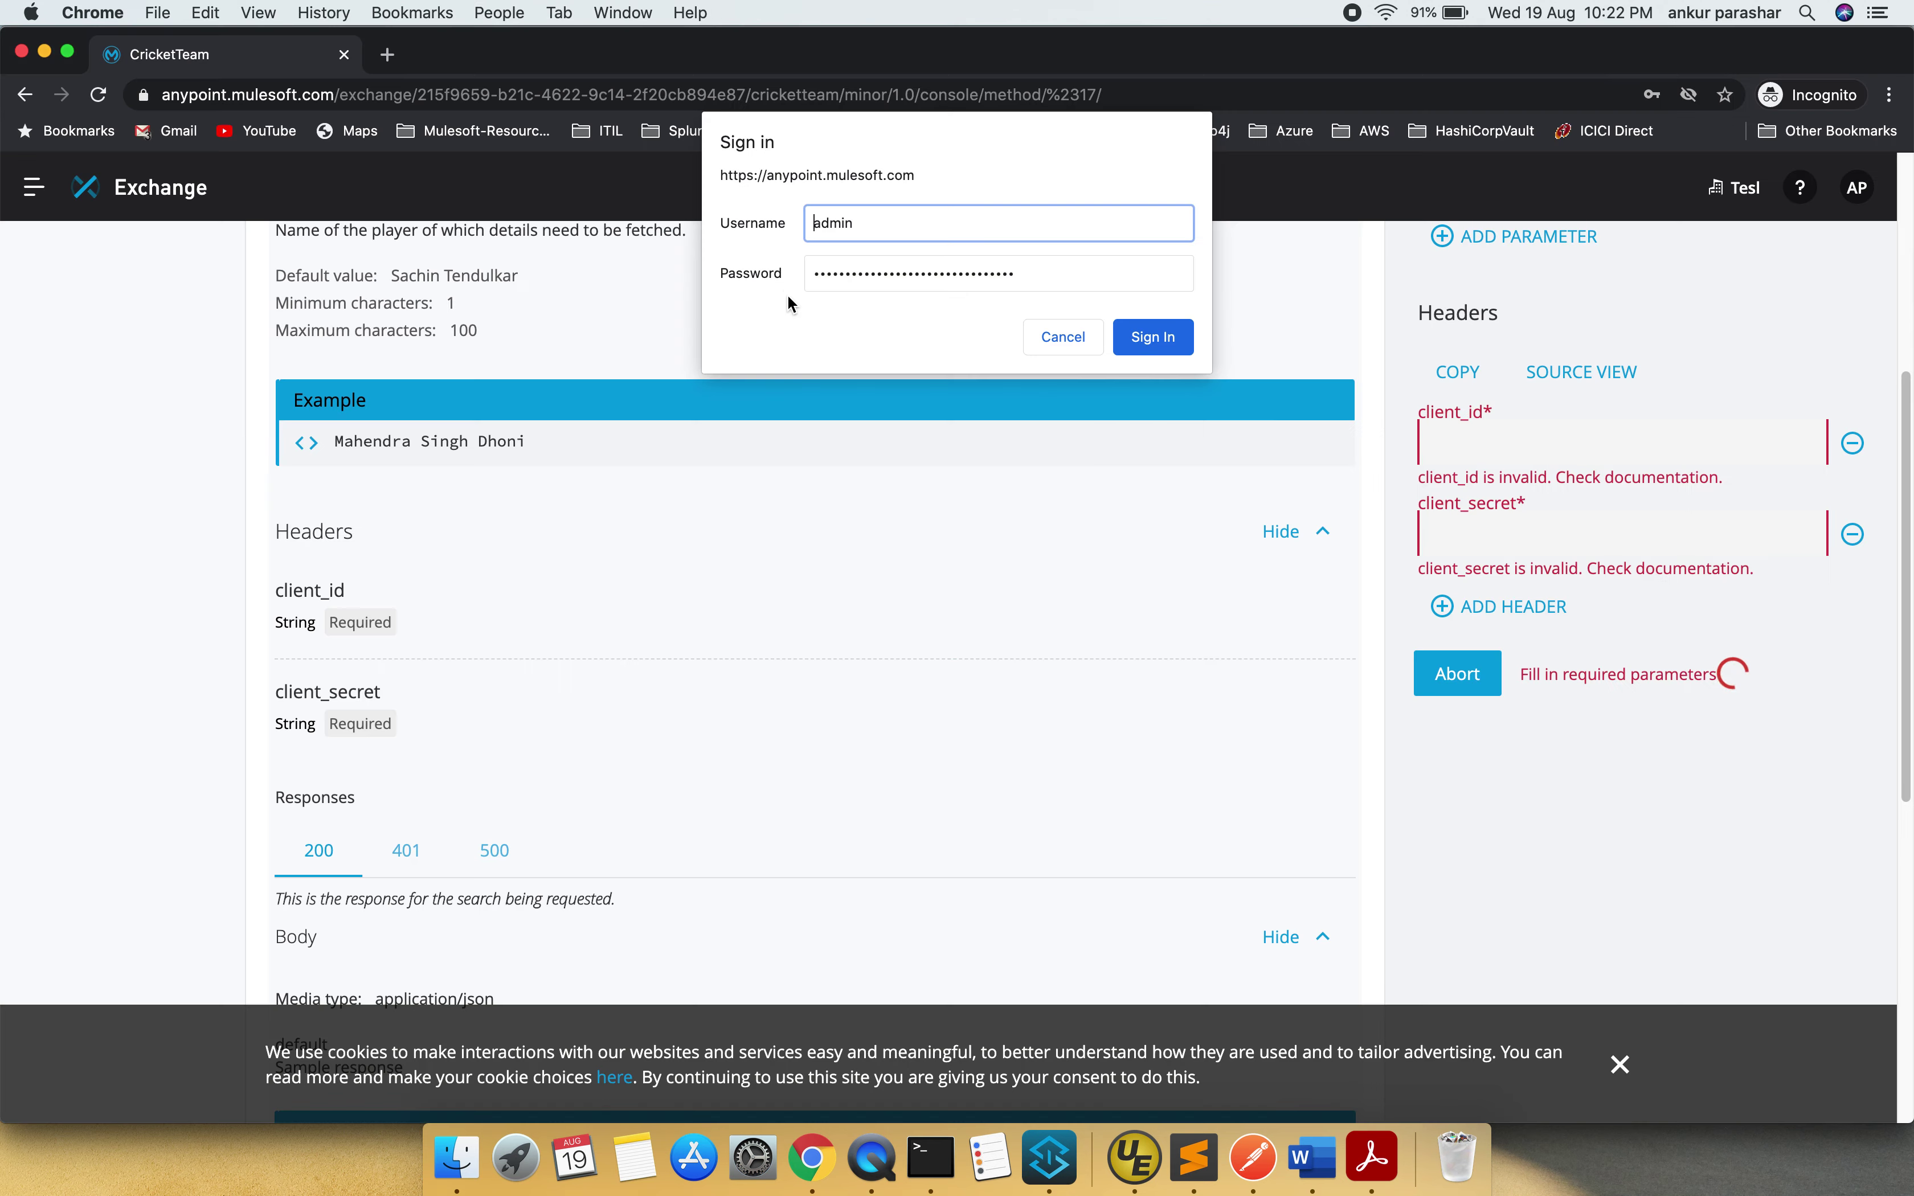
- Replace the sign-in username with the copied client ID, submit the credentials and review the API response
click(826, 214)
key(super+a)
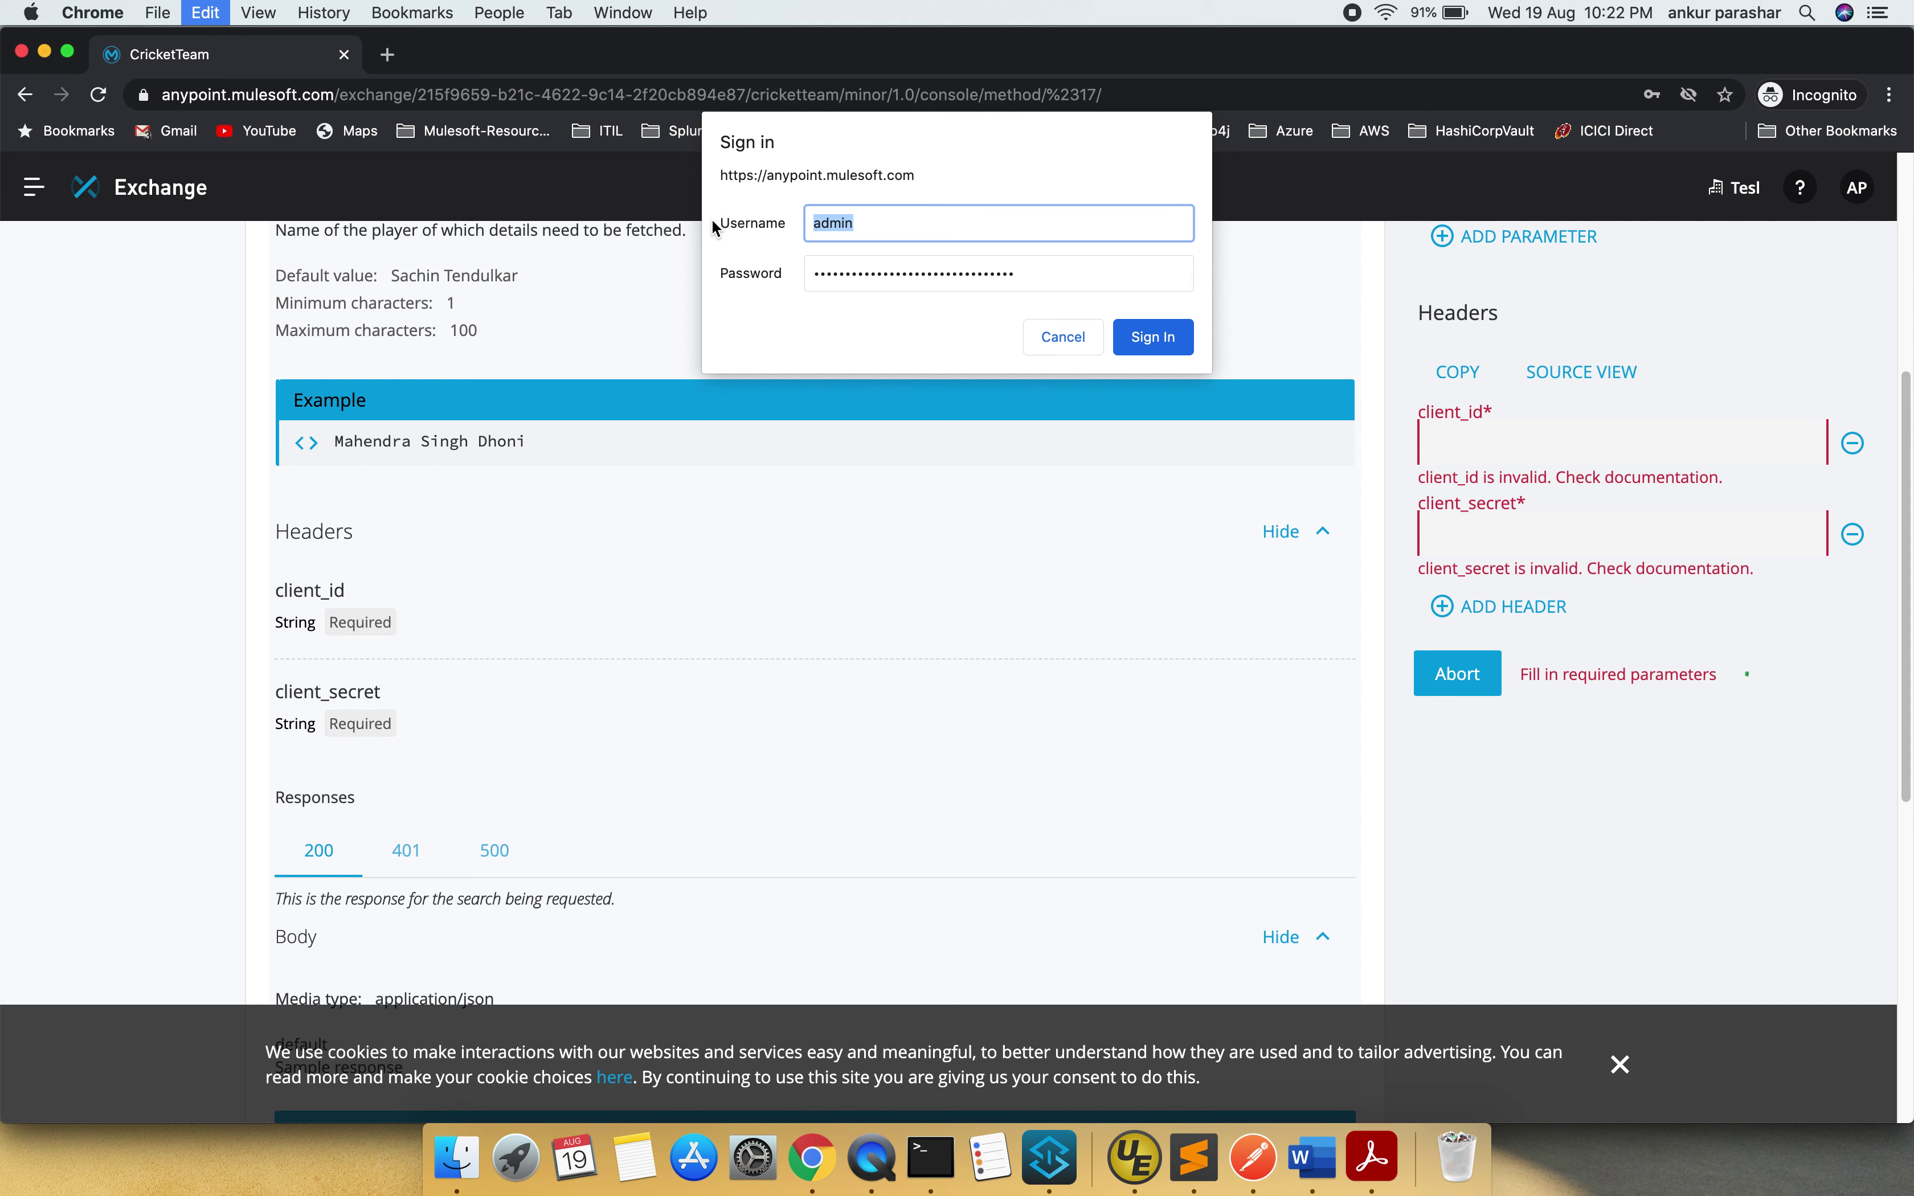
key(super+v)
click(1154, 340)
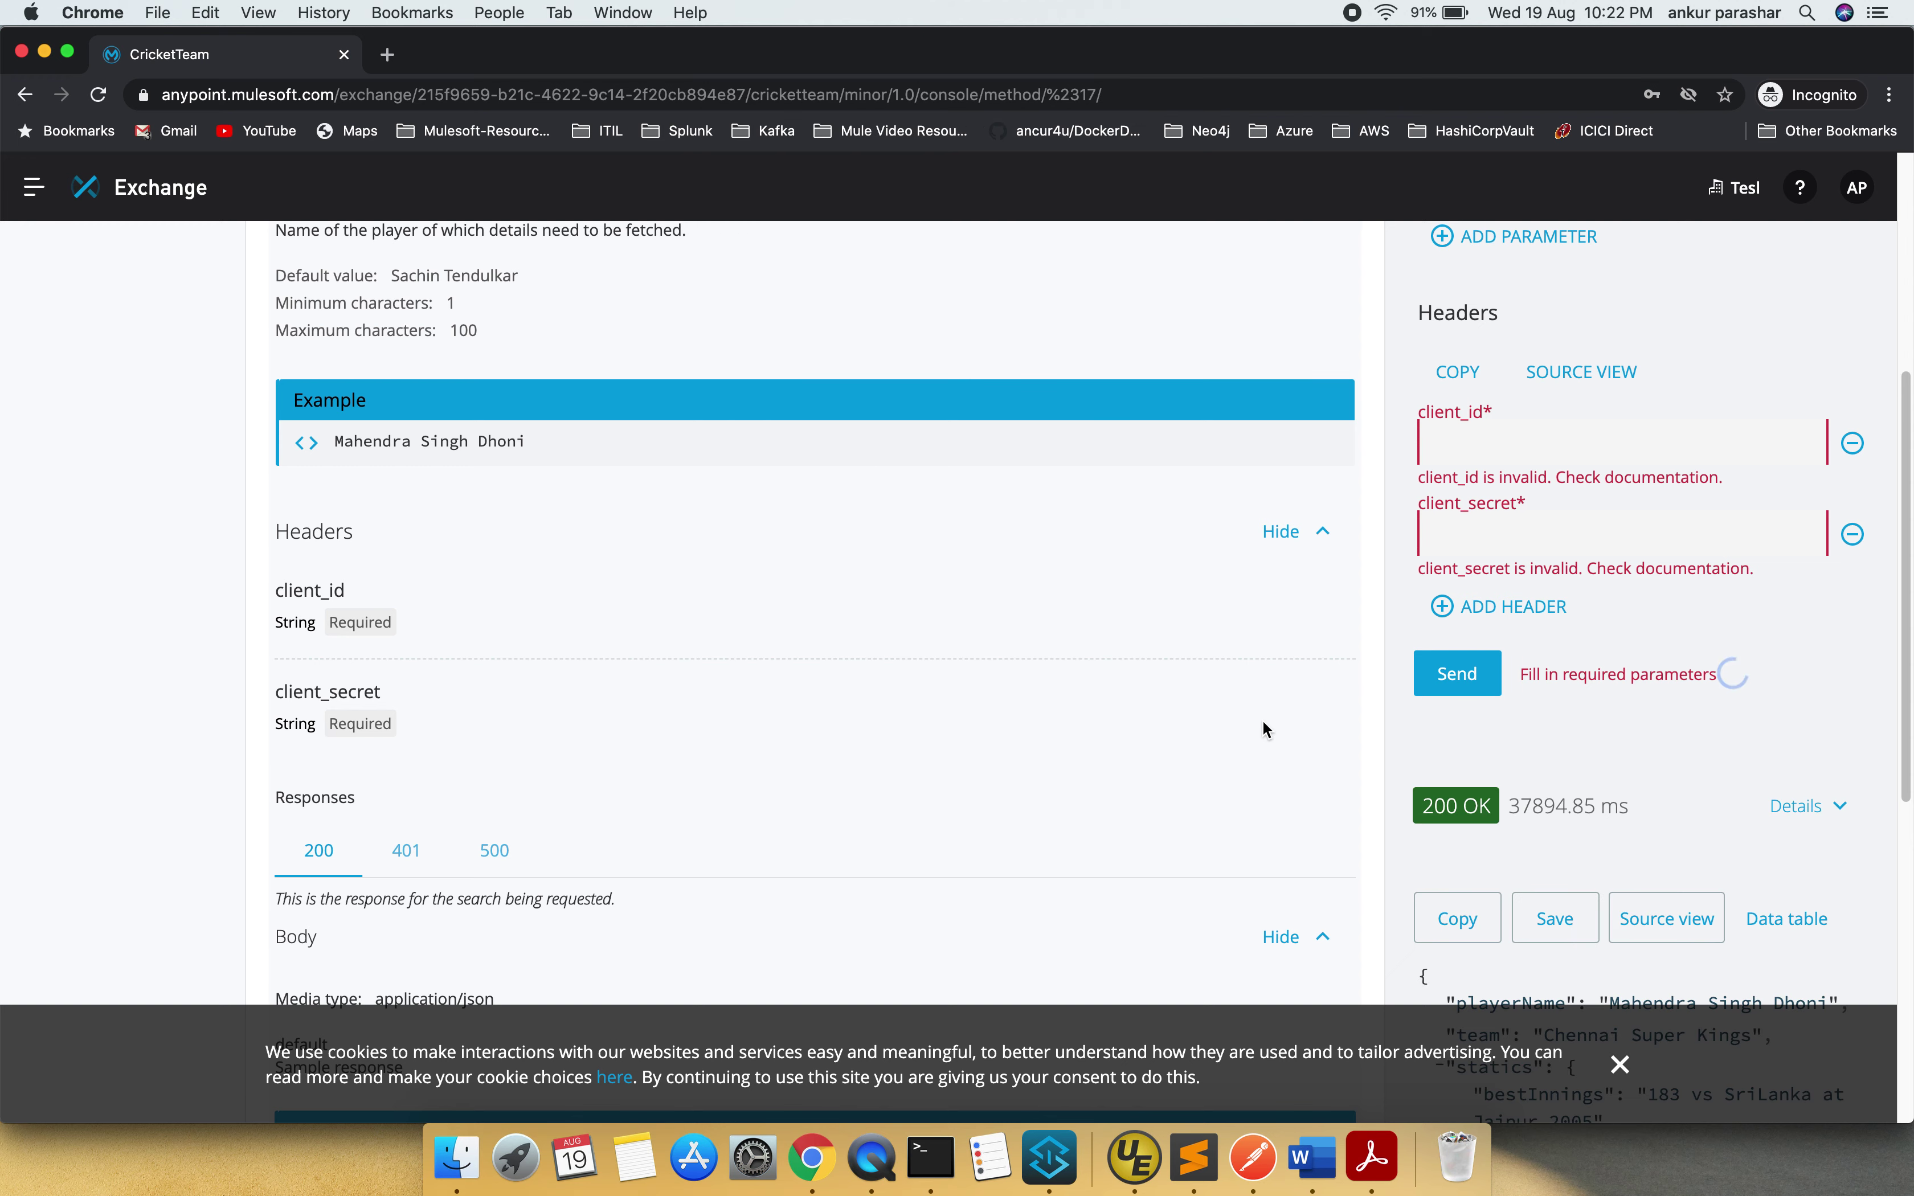
scroll(1662, 821, down, 1)
scroll(1663, 822, down, 10)
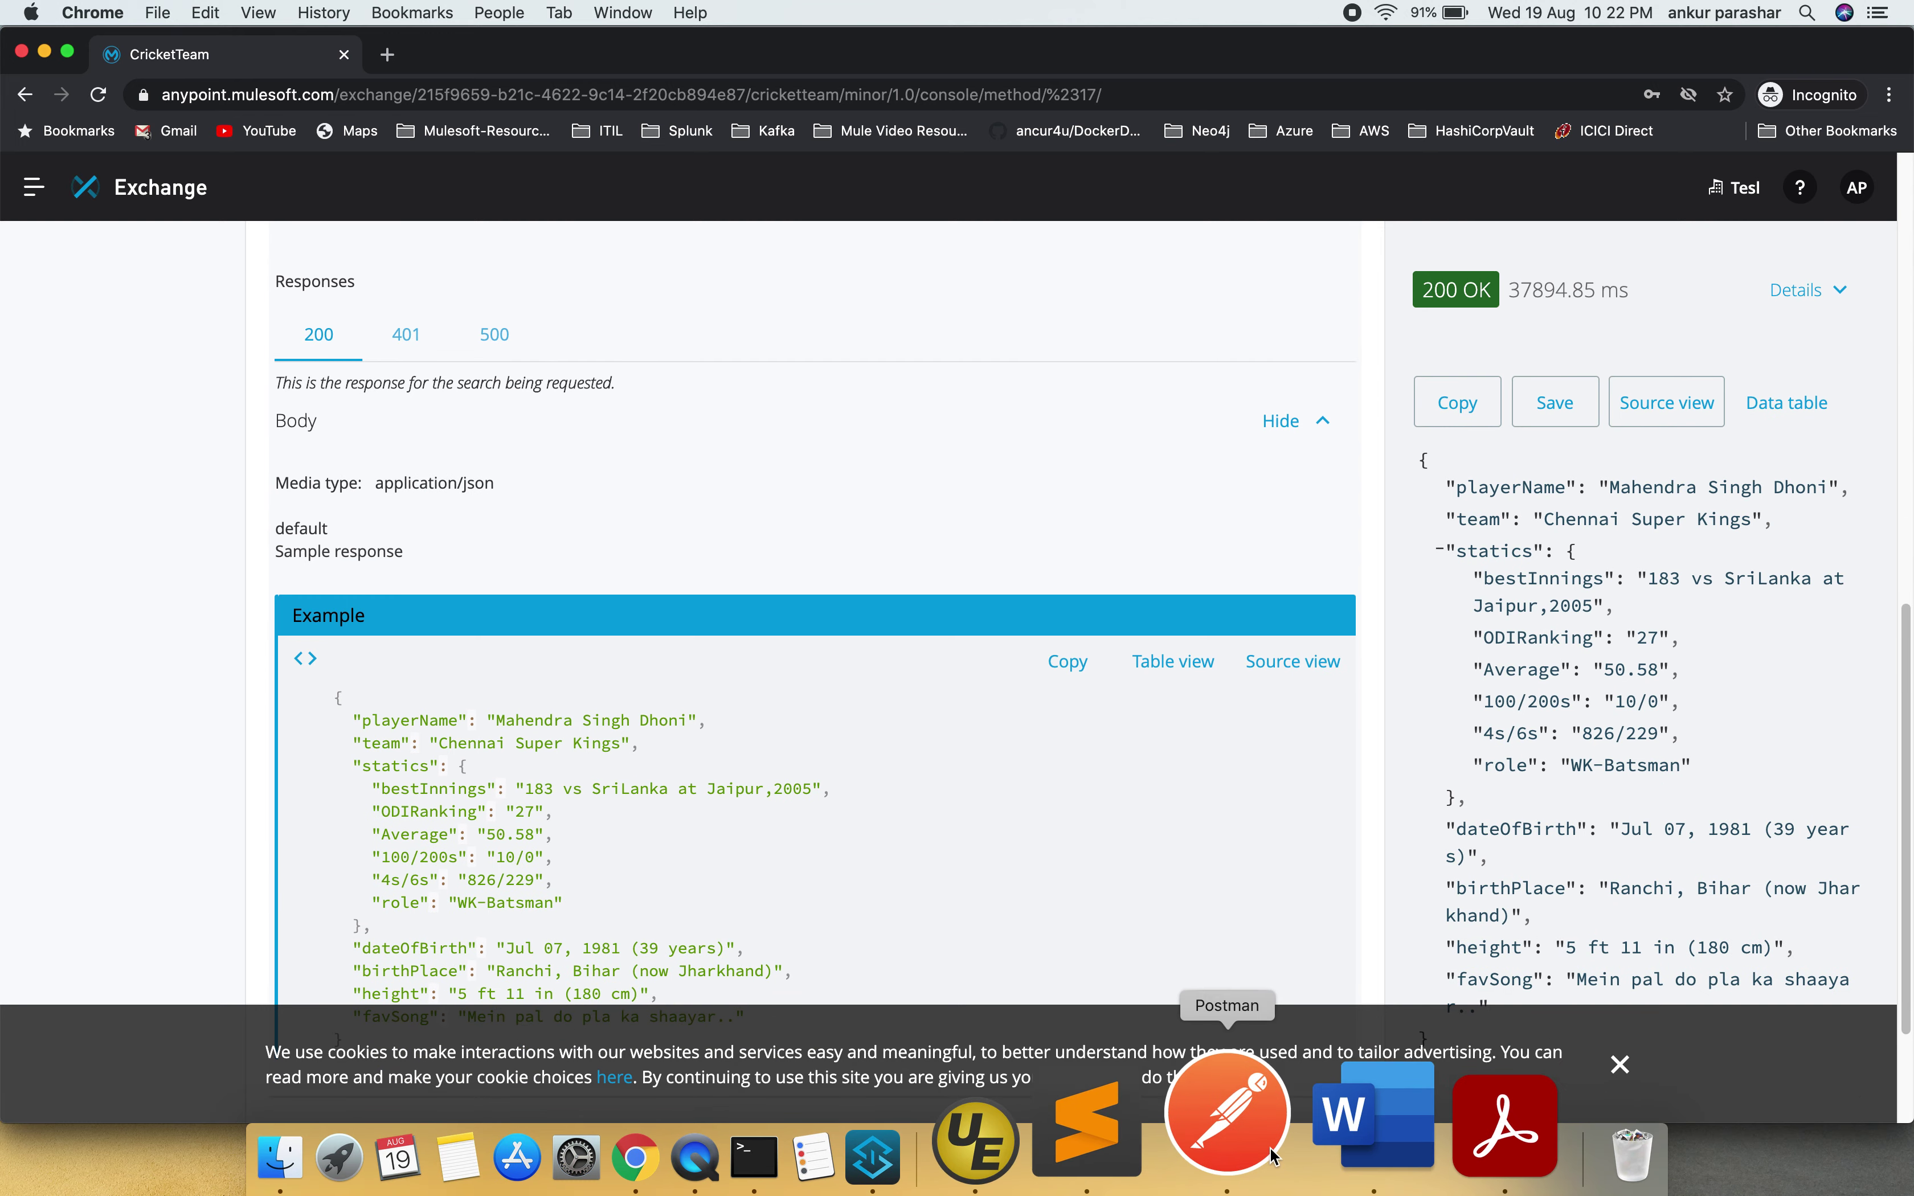
- Switch to Postman and send the playerDetails GET request with No Auth
click(1245, 1153)
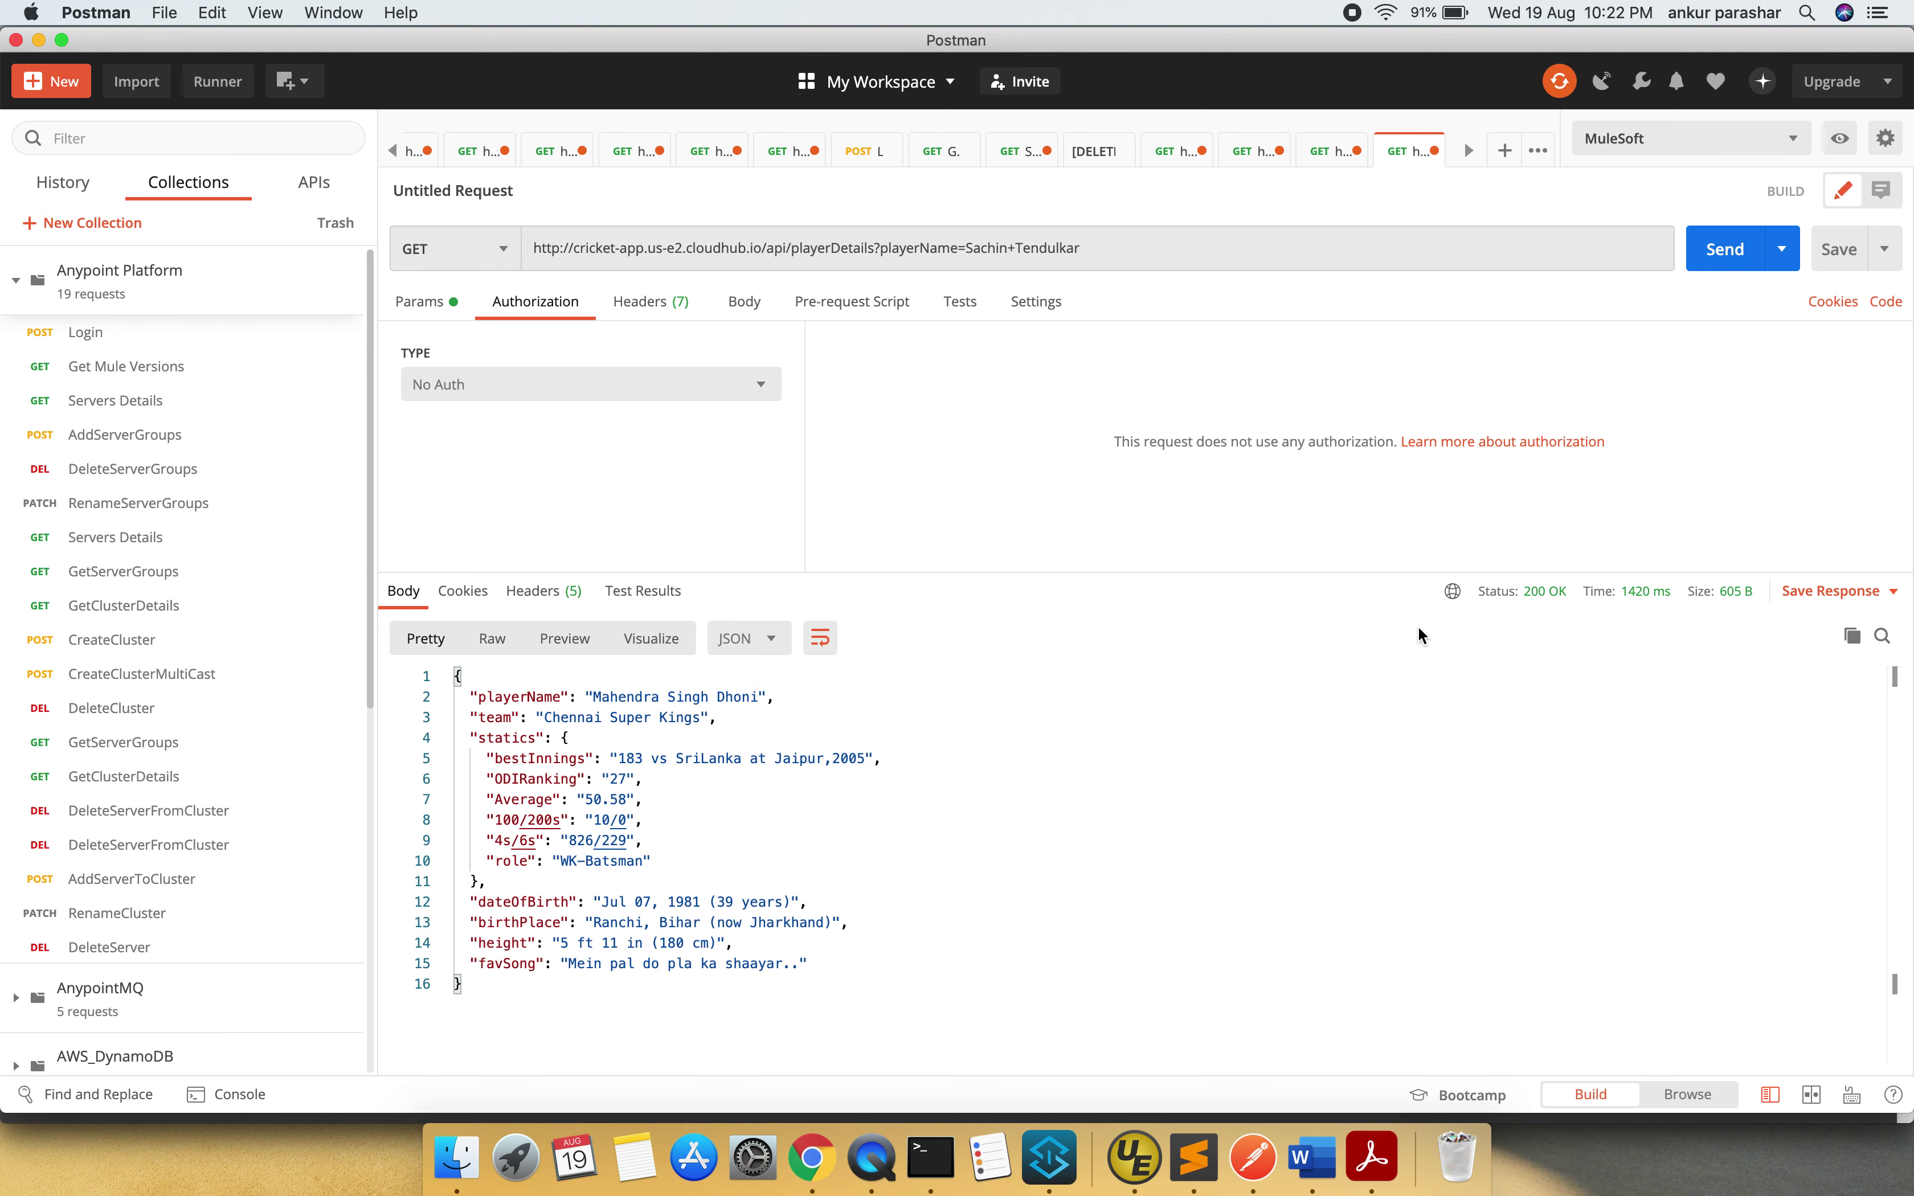
click(663, 388)
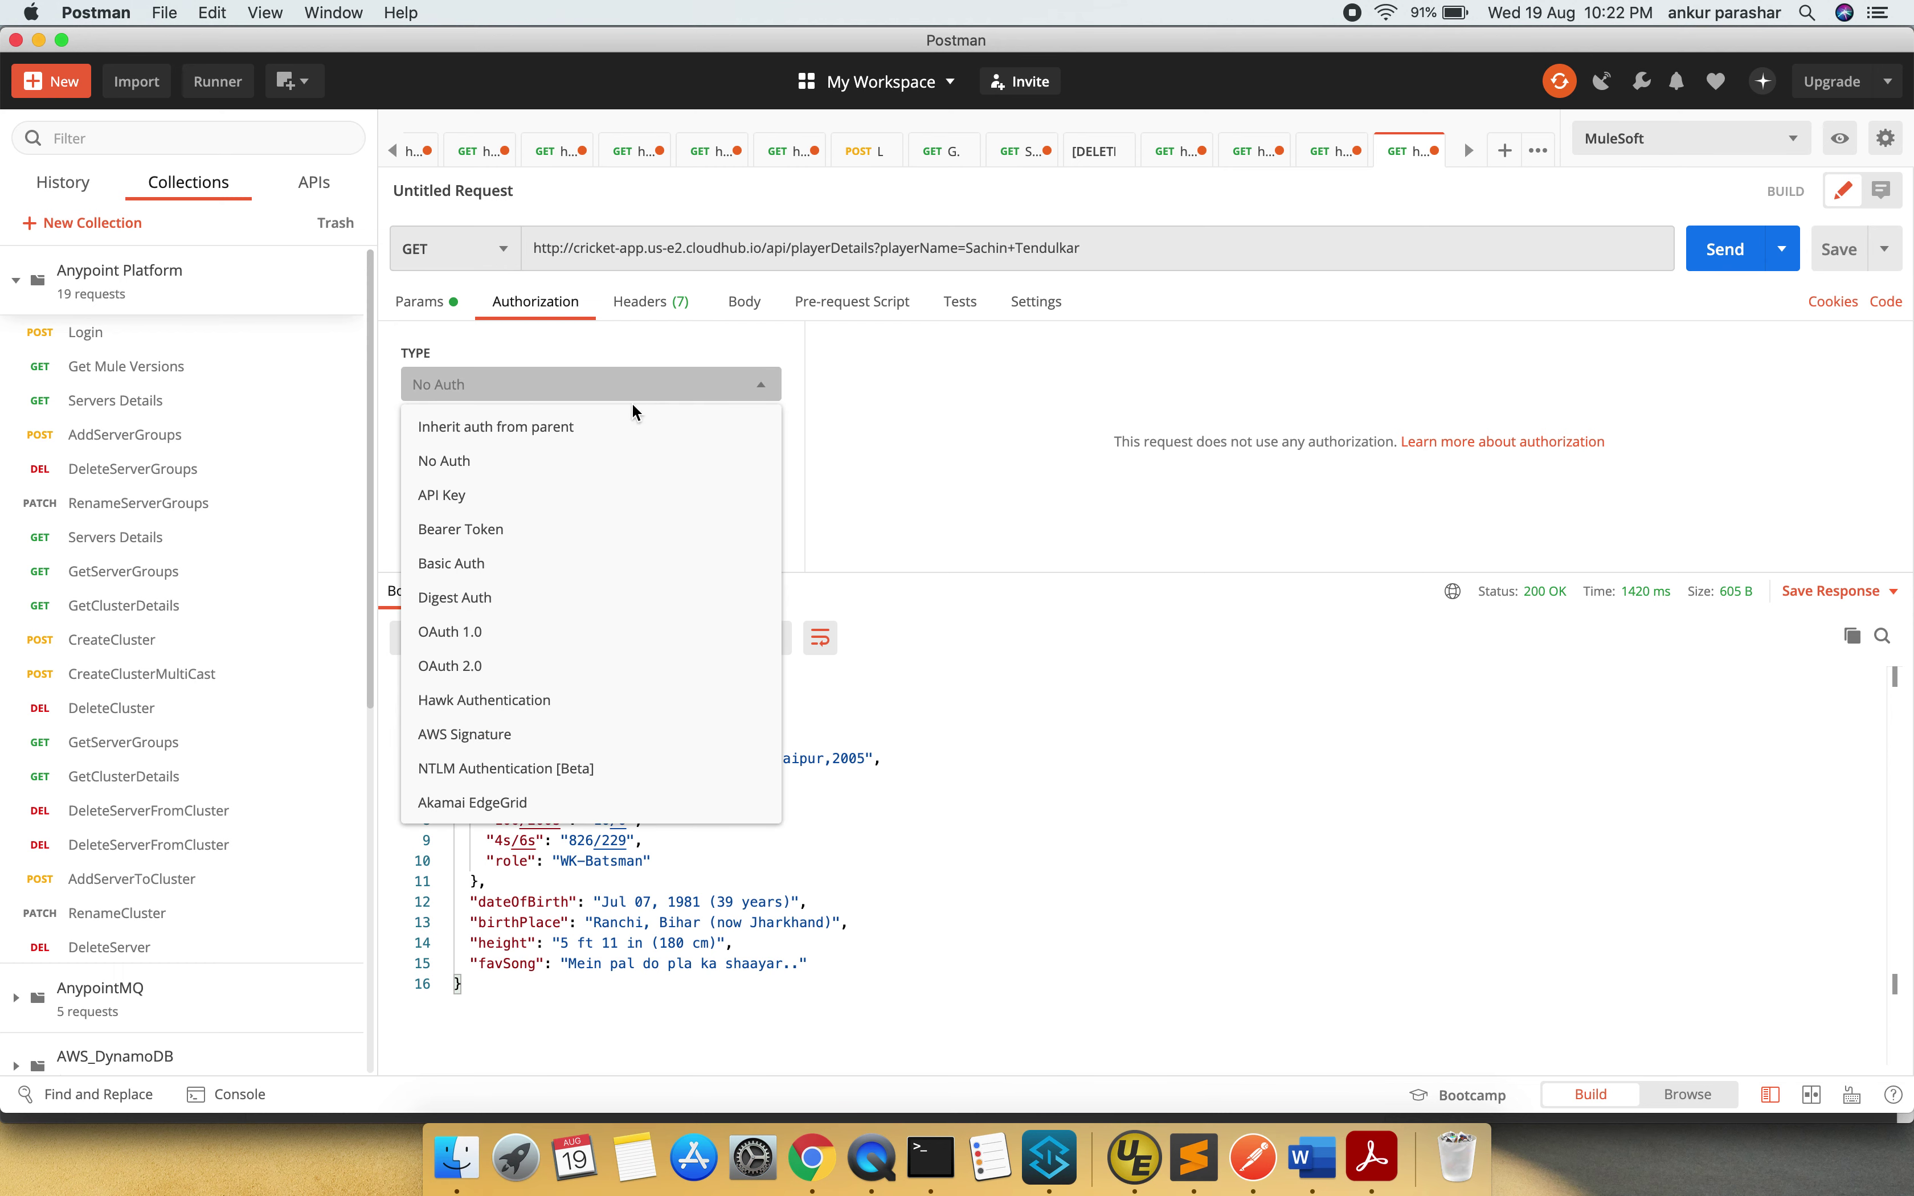
click(961, 427)
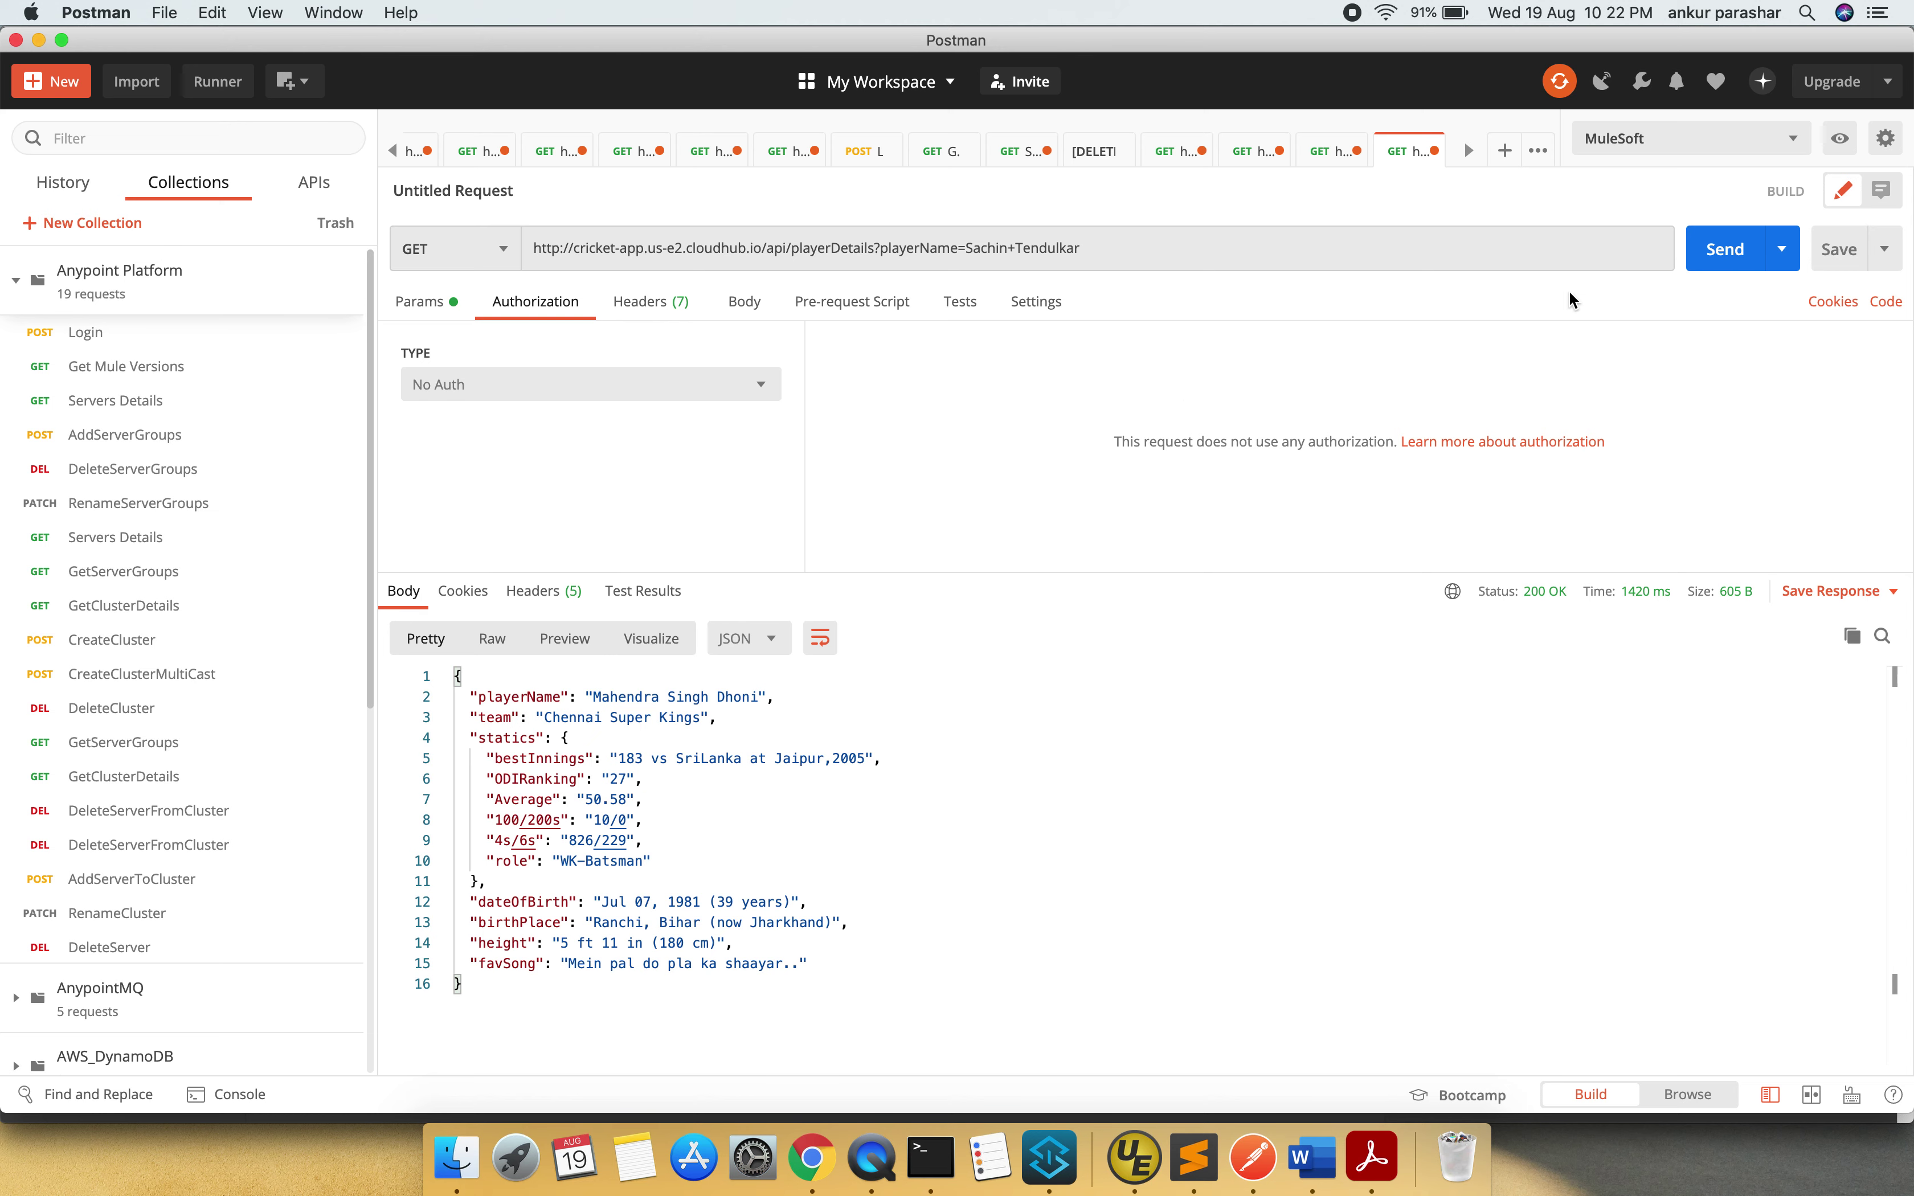
click(1737, 250)
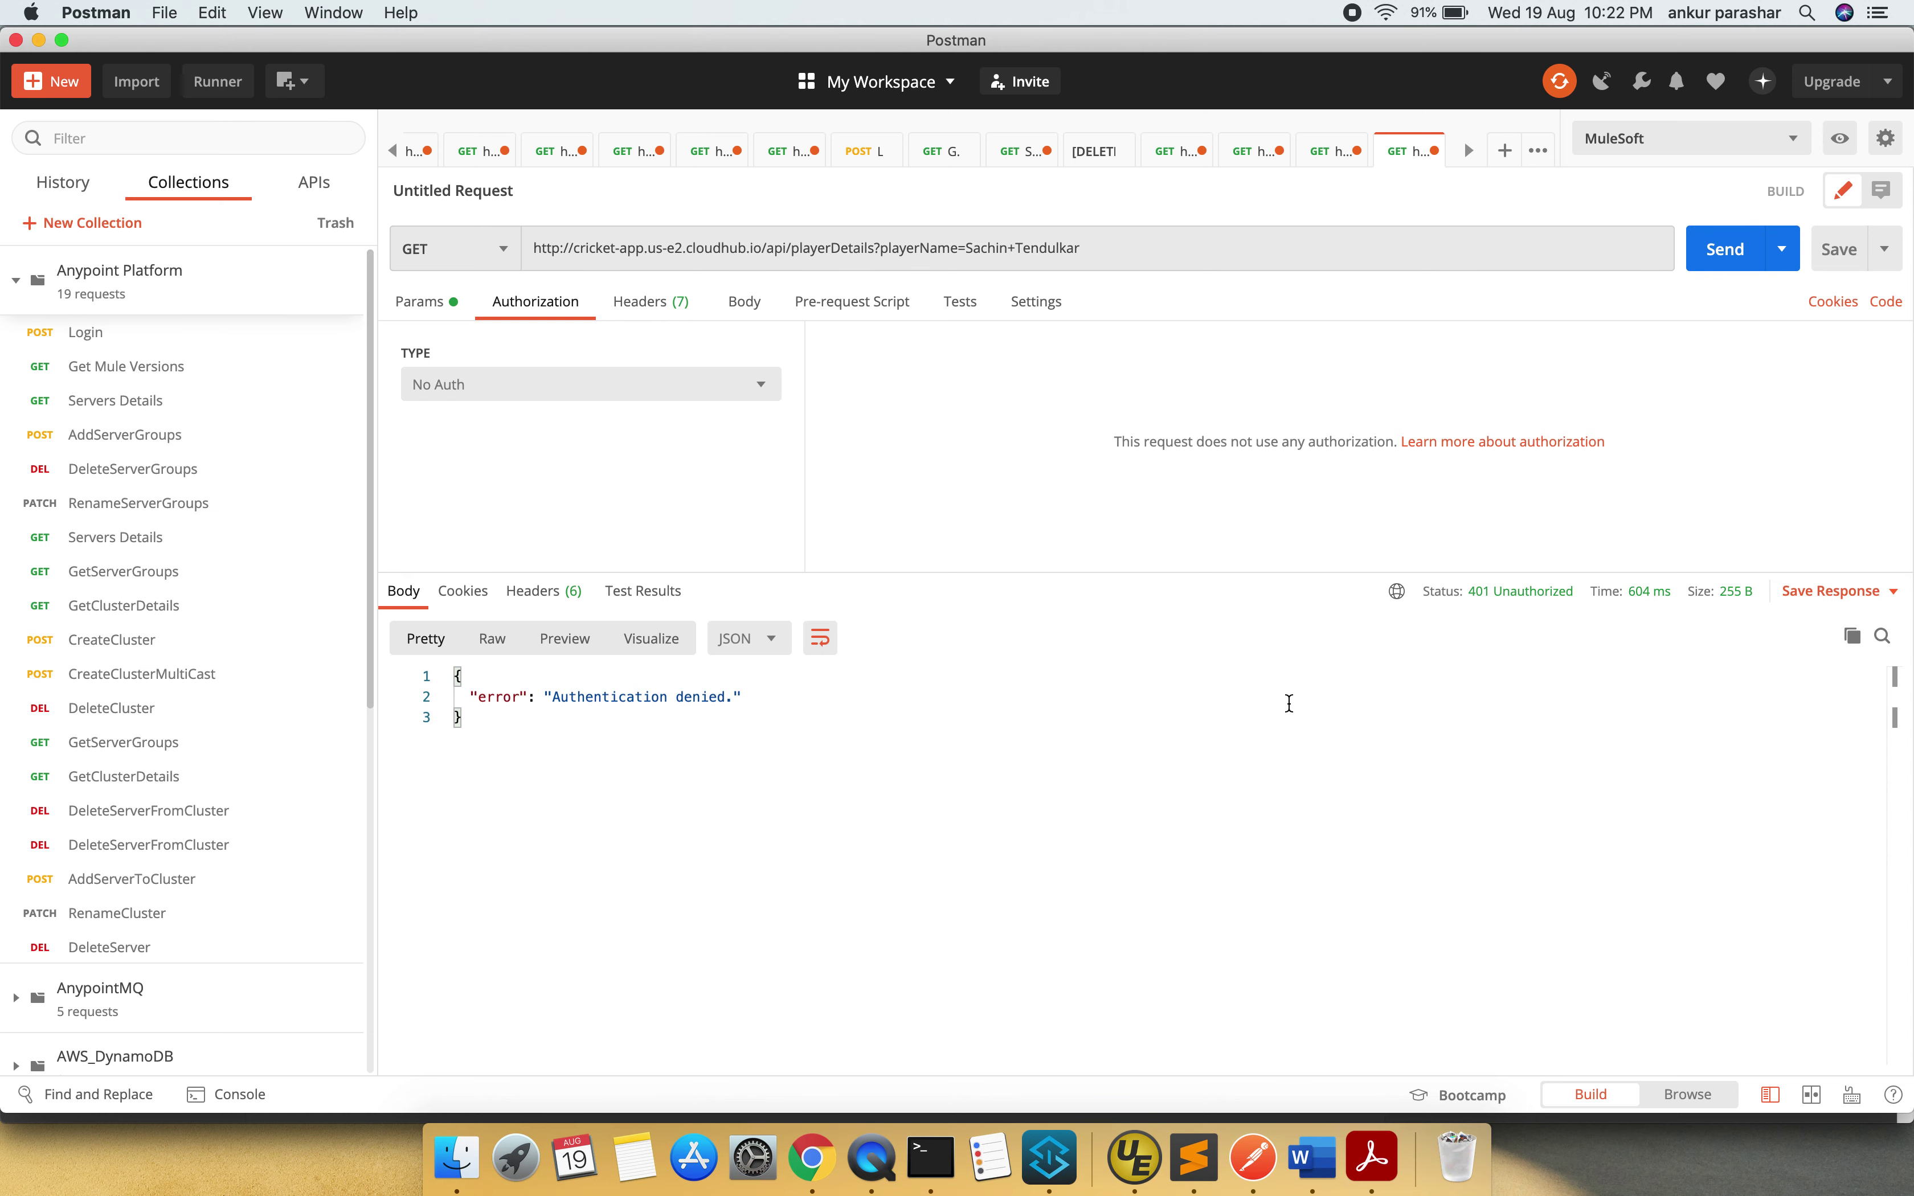
- Set the request's authorization type to Basic Auth and replace the username with the client ID from Sublime Text
click(543, 386)
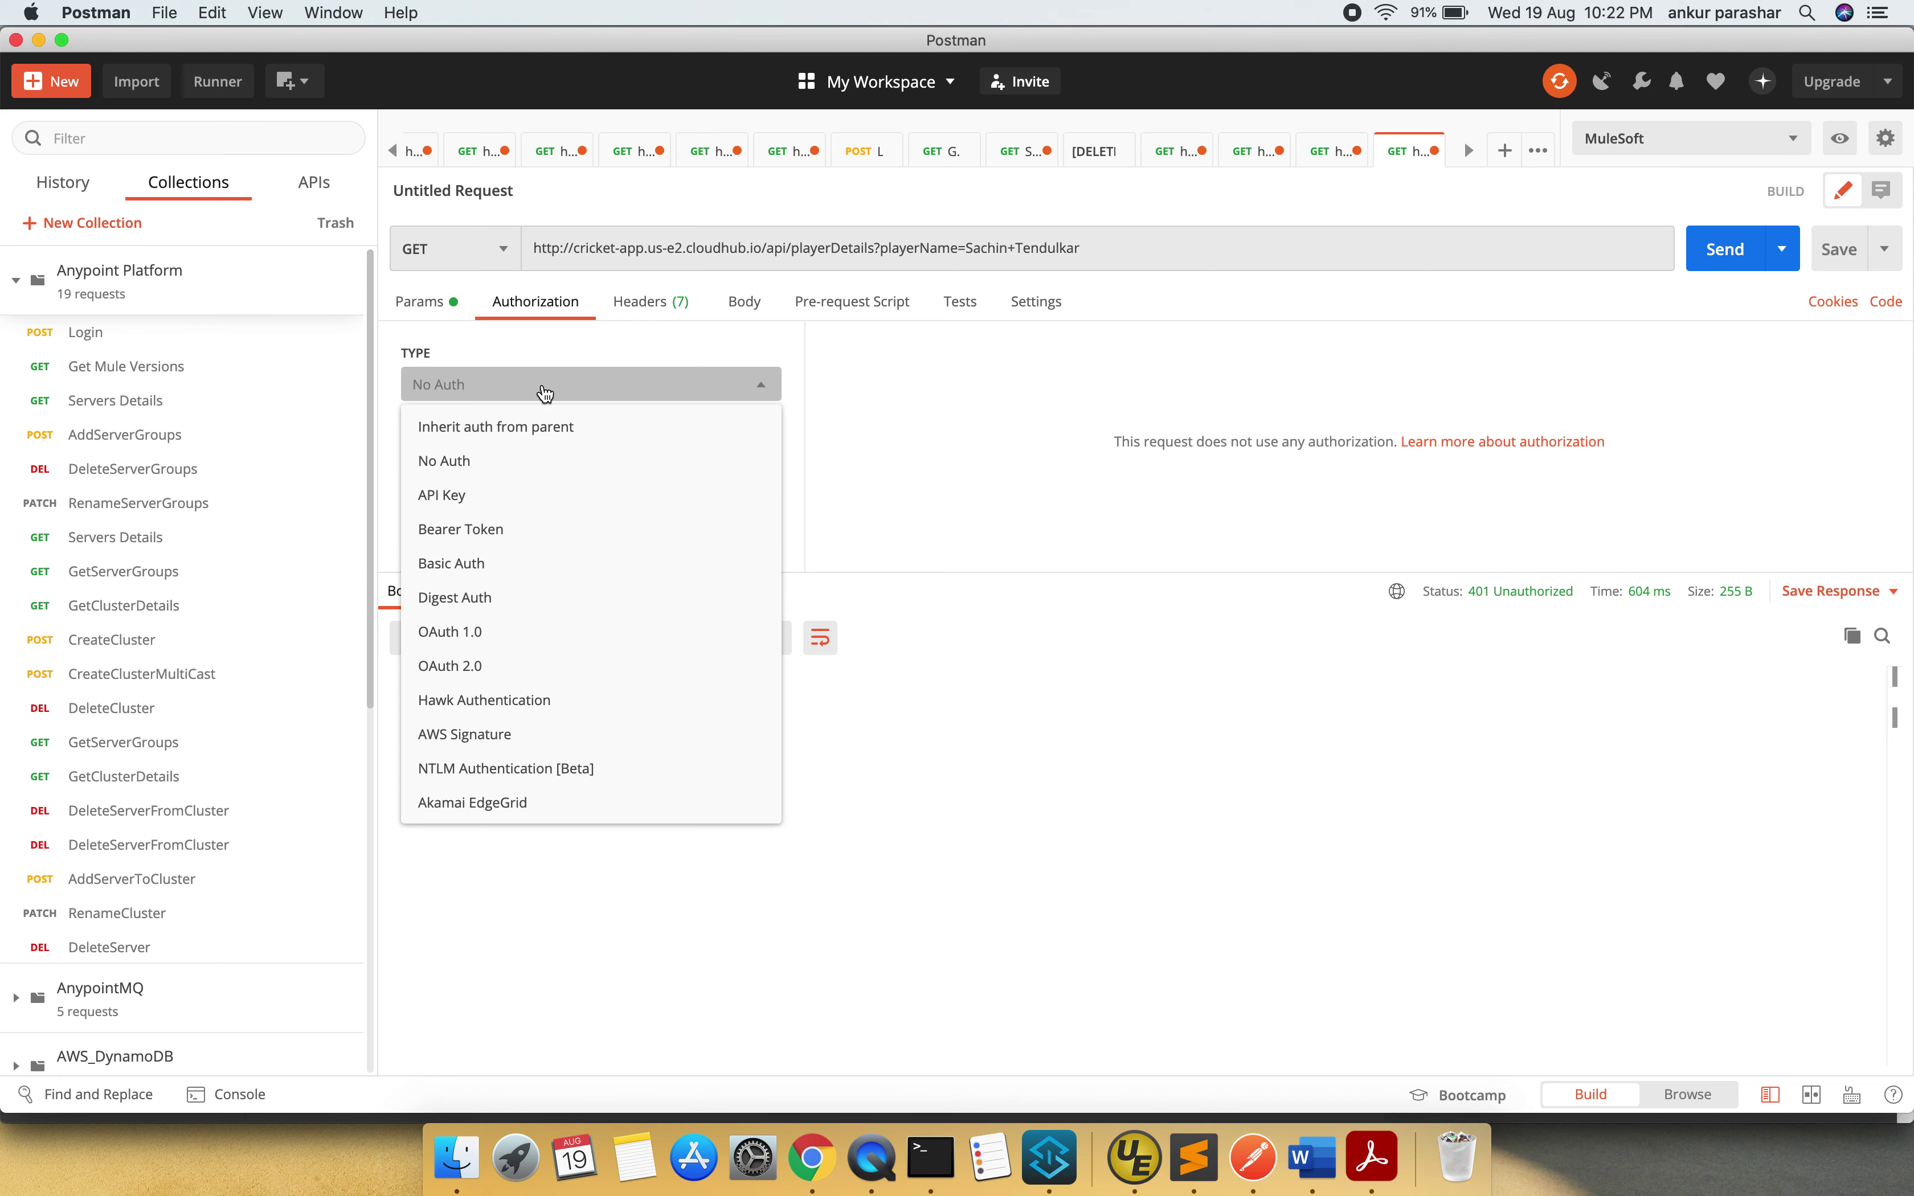
click(521, 563)
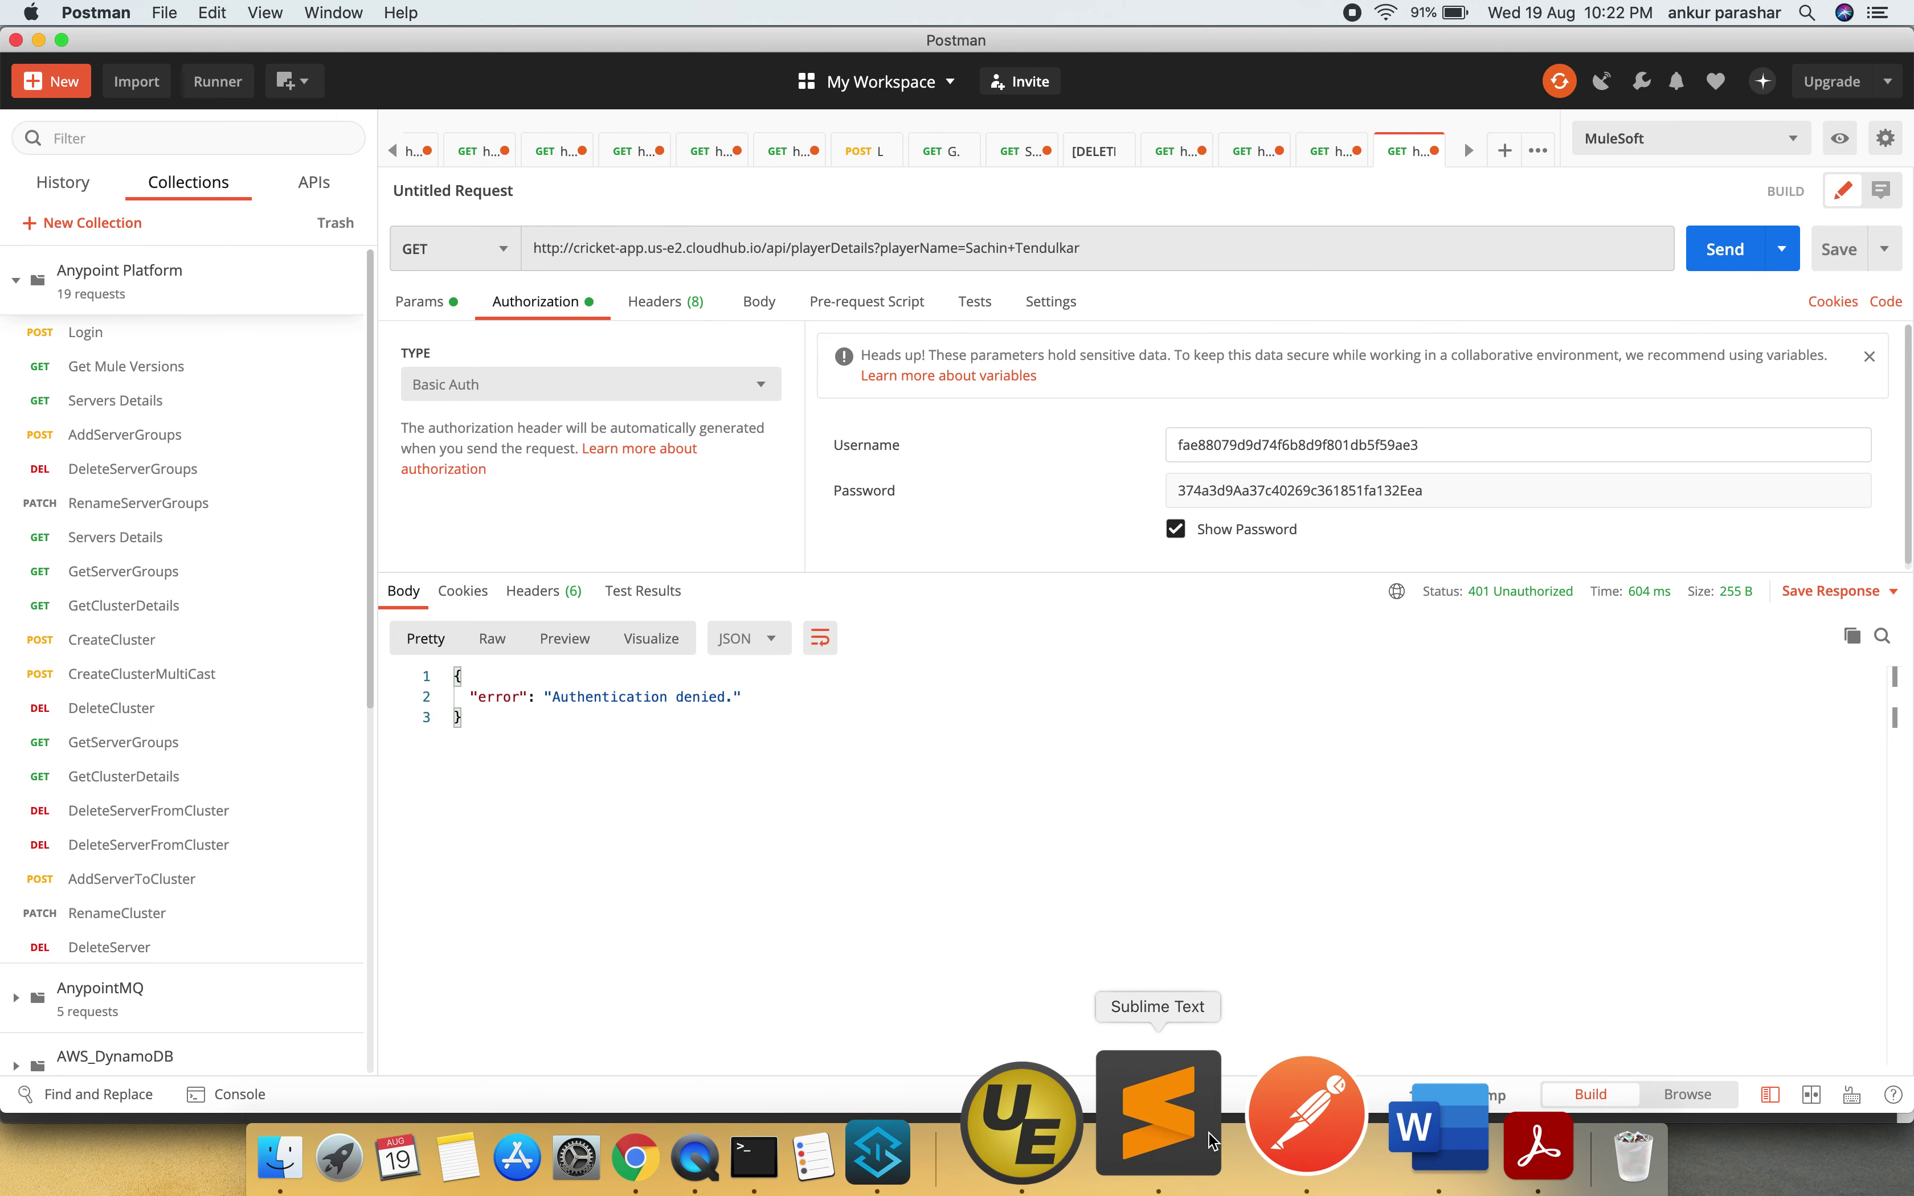
click(1206, 1129)
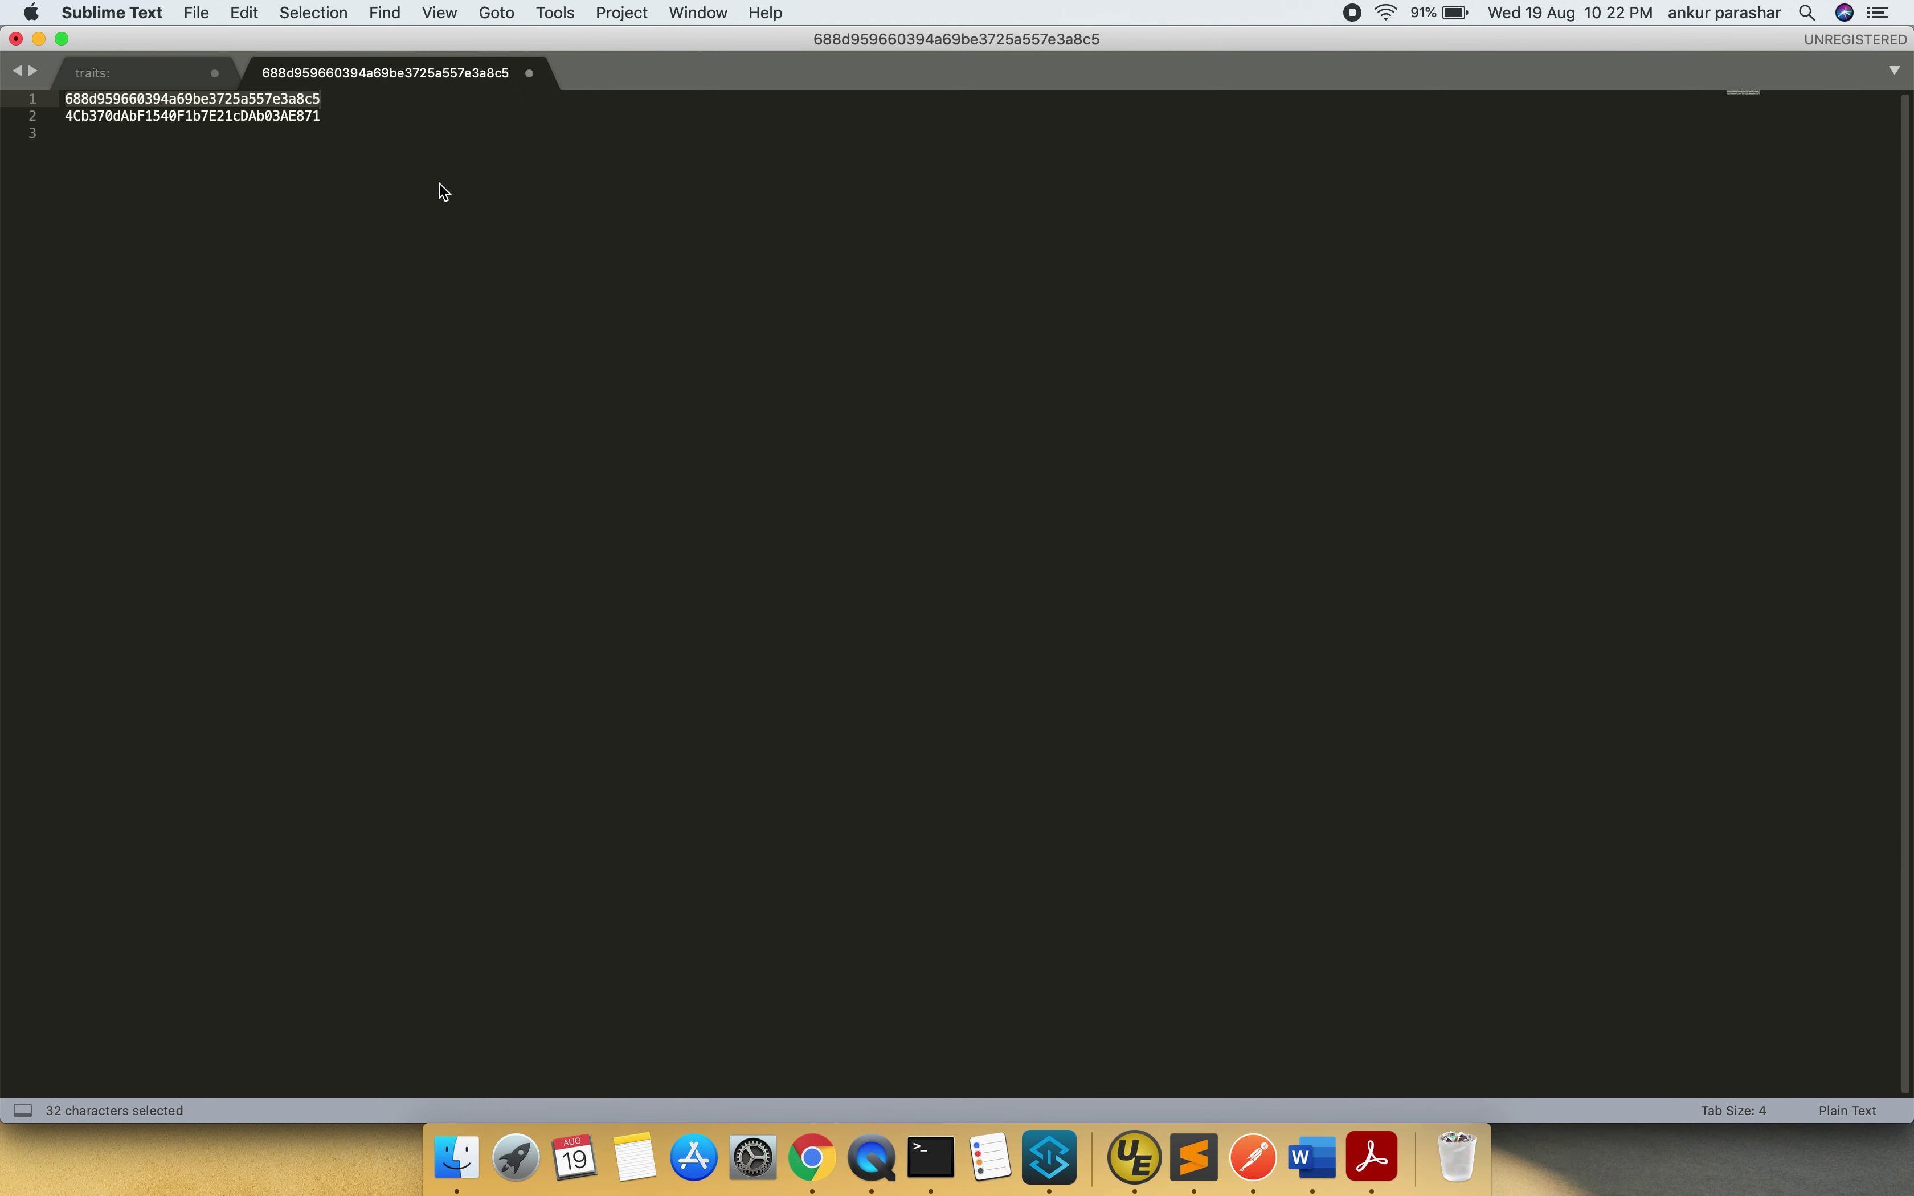
key(super+c)
key(super+Tab)
drag(1431, 445, 1096, 441)
key(super+v)
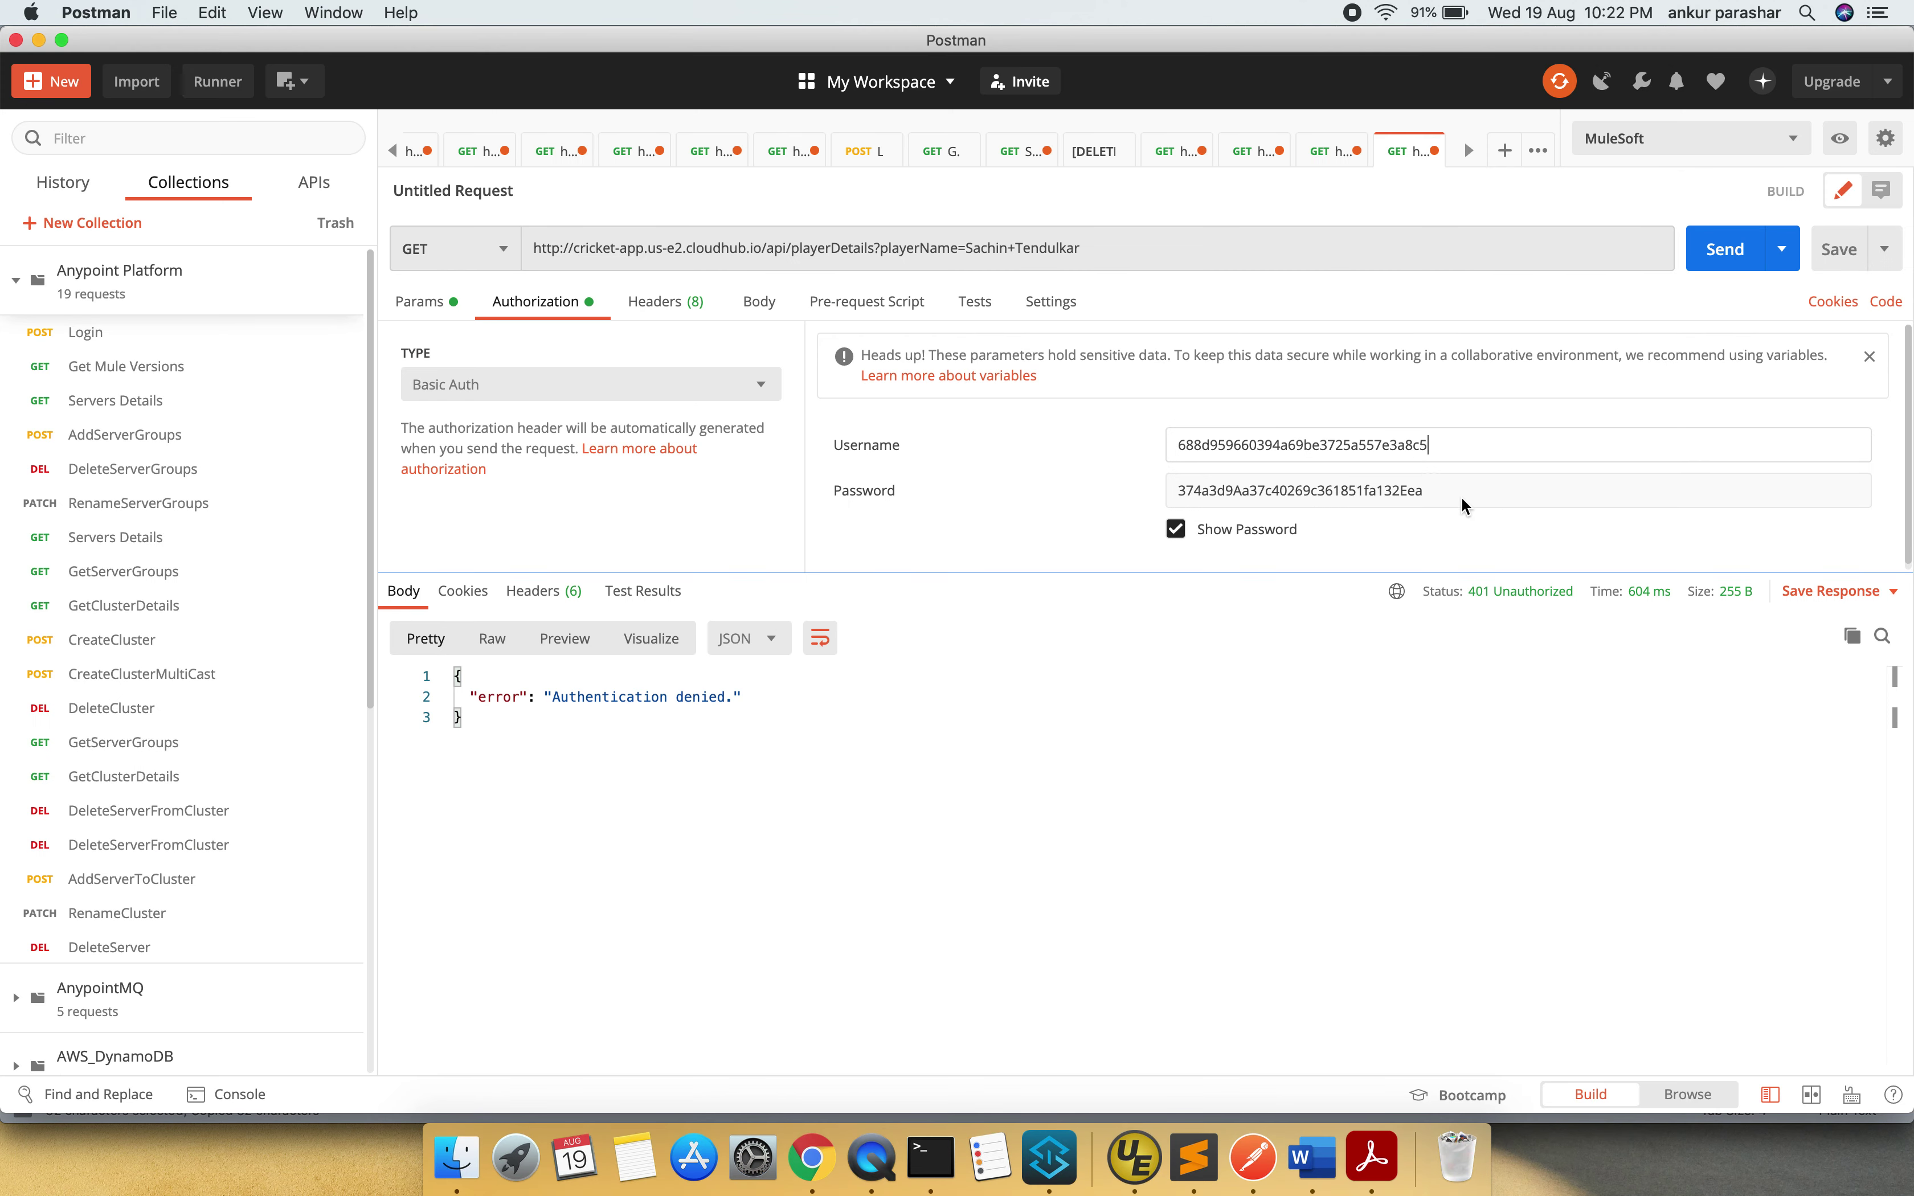
- Replace the Basic Auth password with the client secret from Sublime Text and send the request
key(super+Tab)
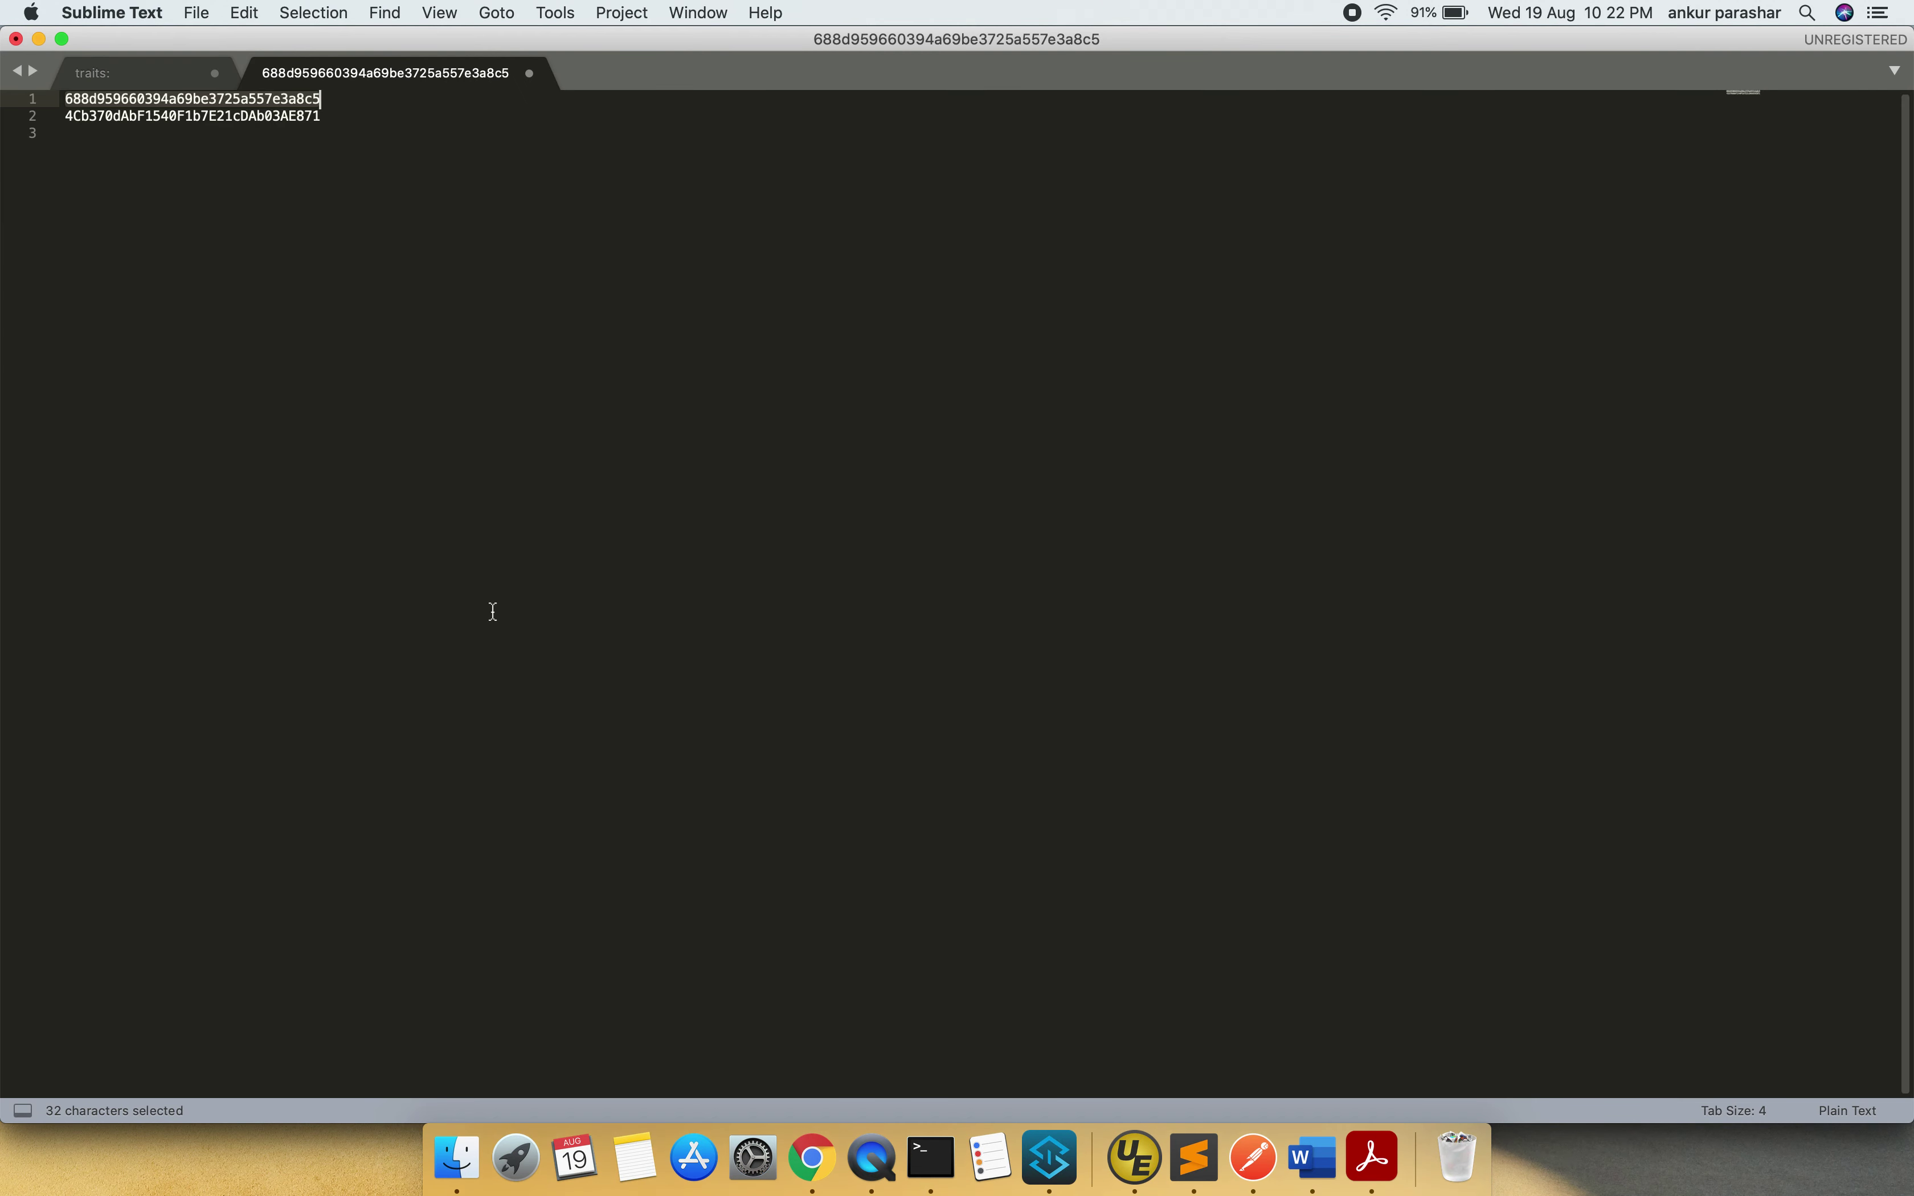
double_click(181, 118)
key(super+c)
key(super+Tab)
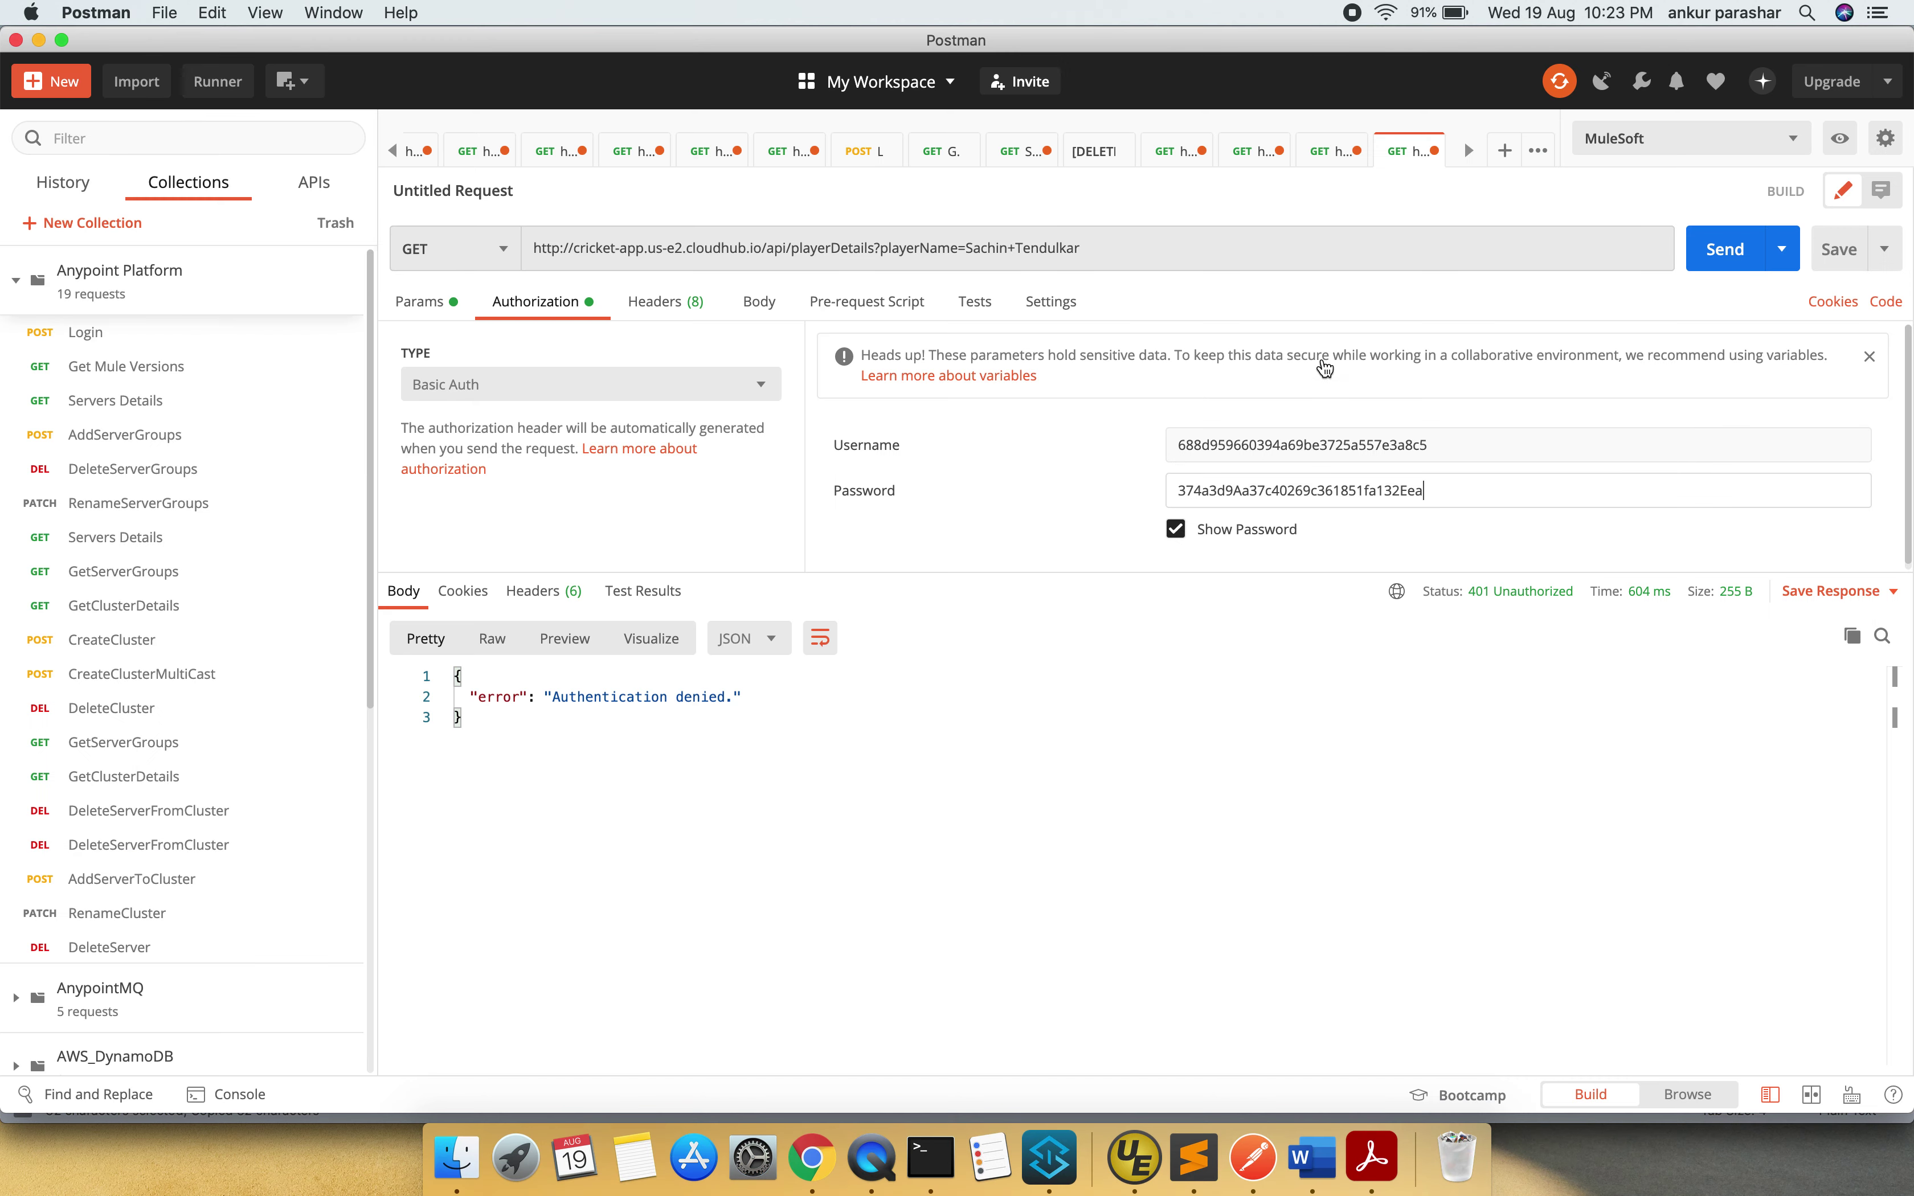
drag(1436, 491, 1123, 484)
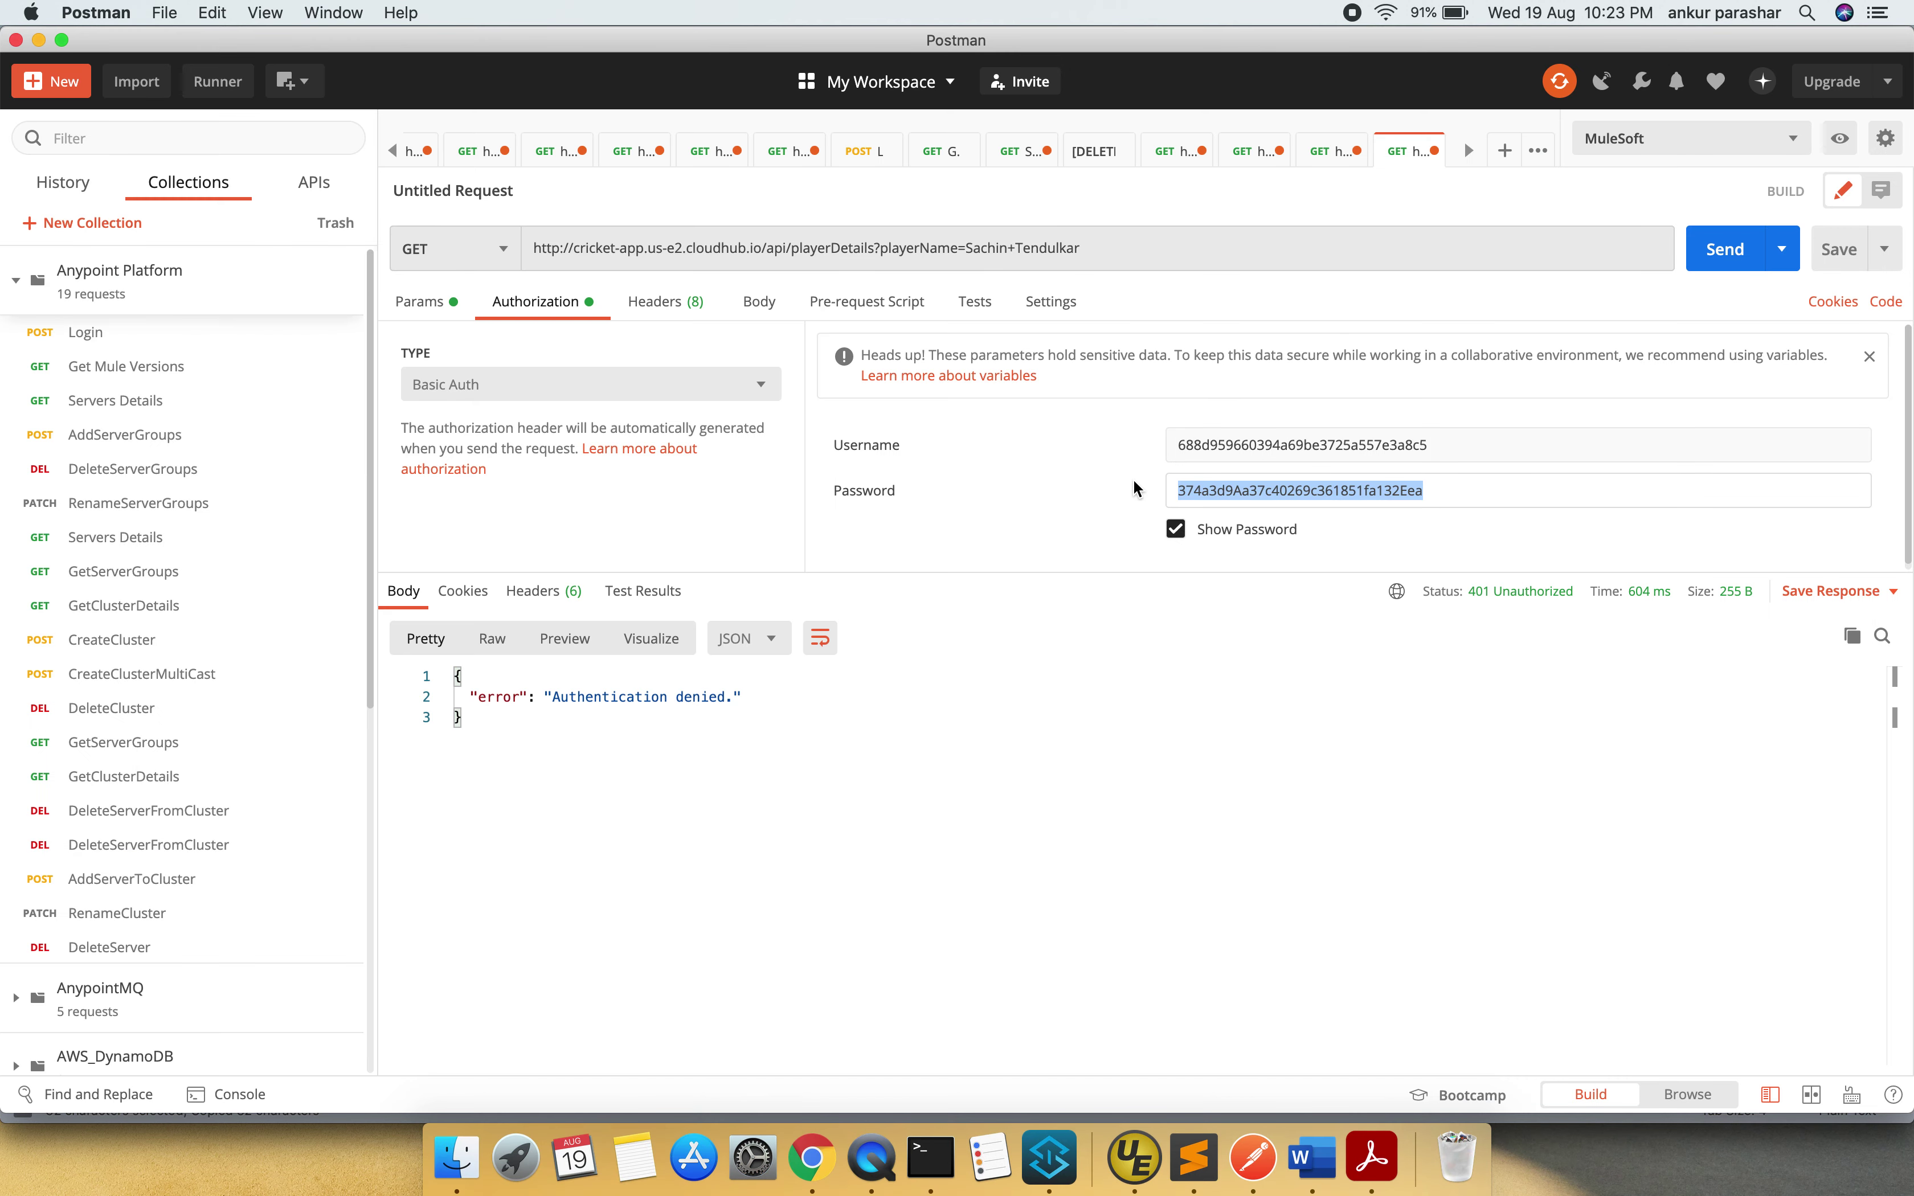
key(super+v)
click(1726, 250)
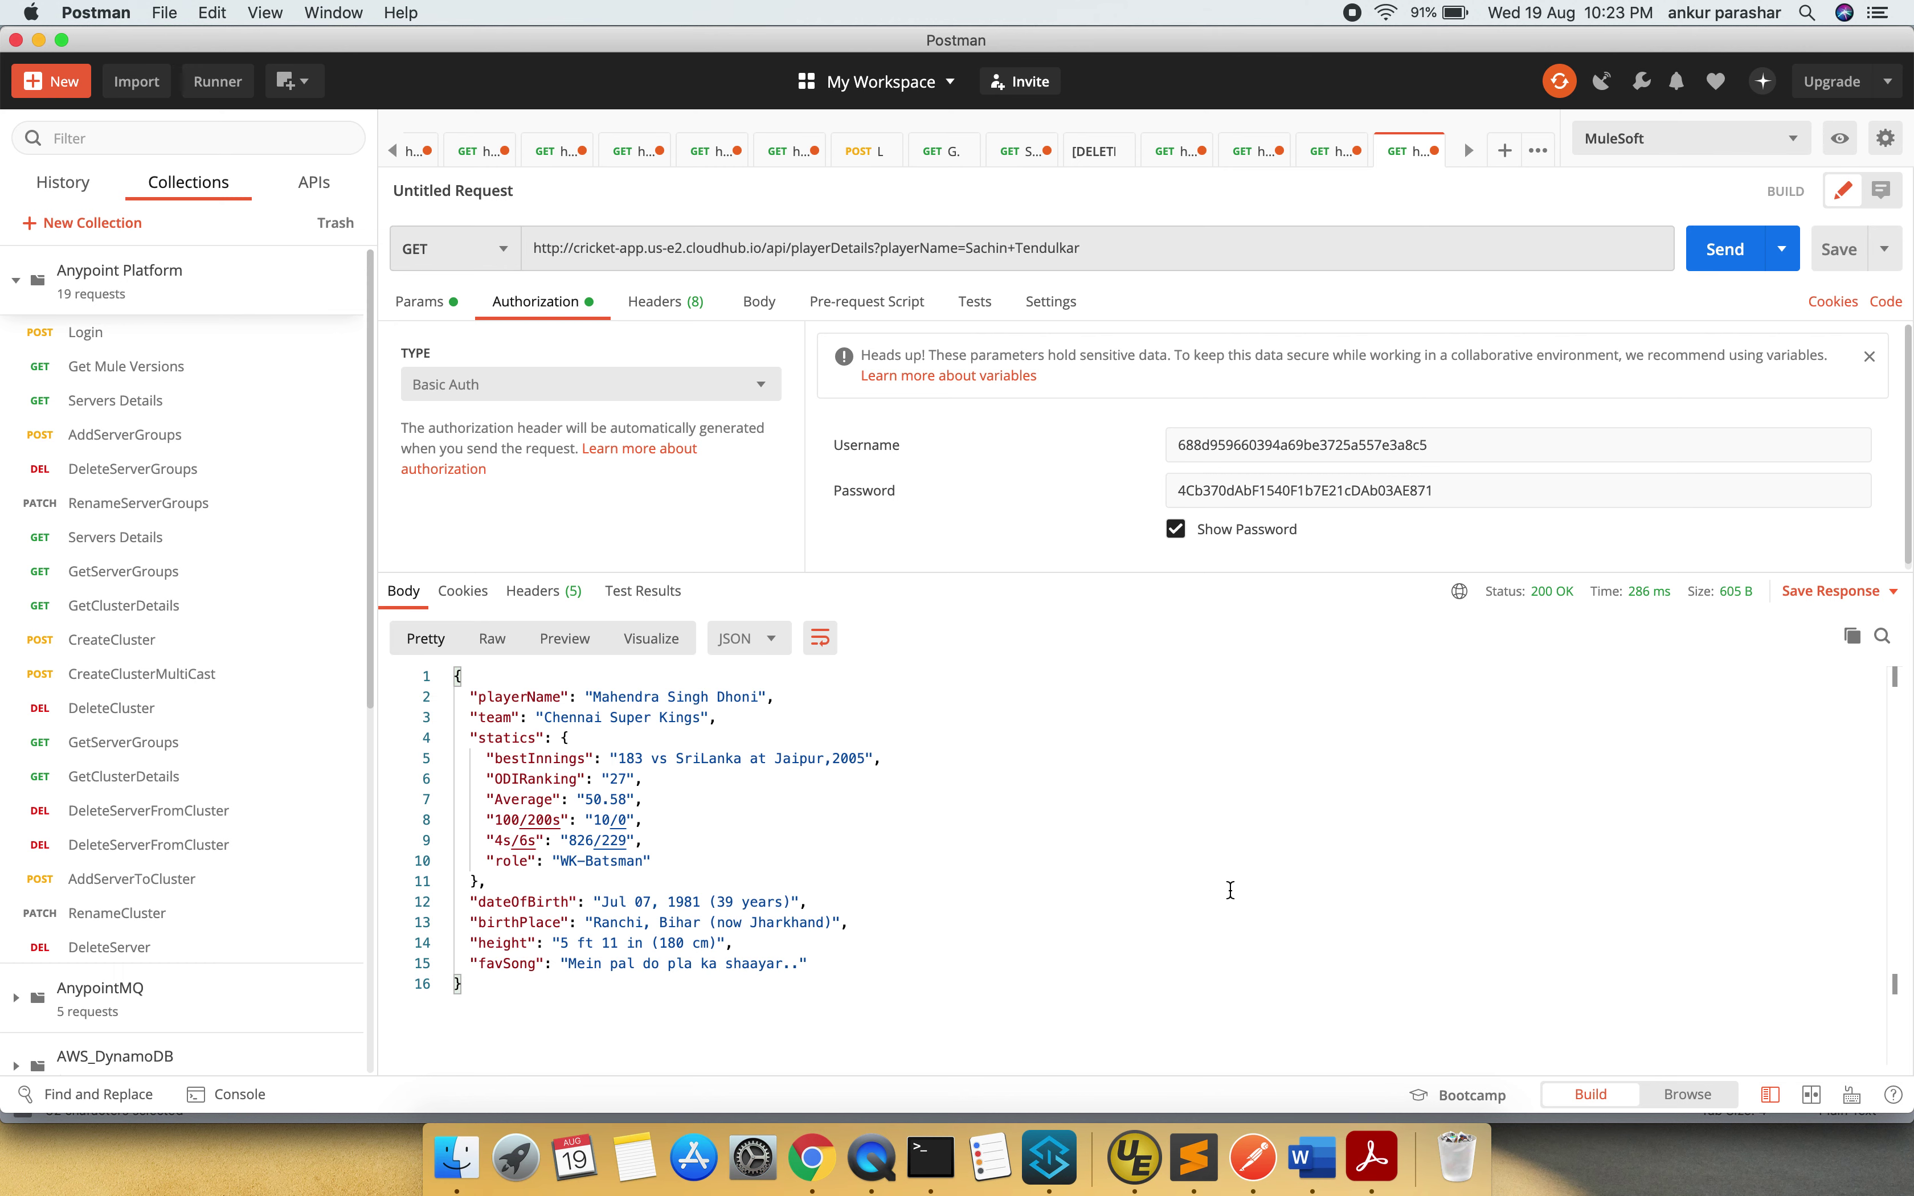
key(super+Tab)
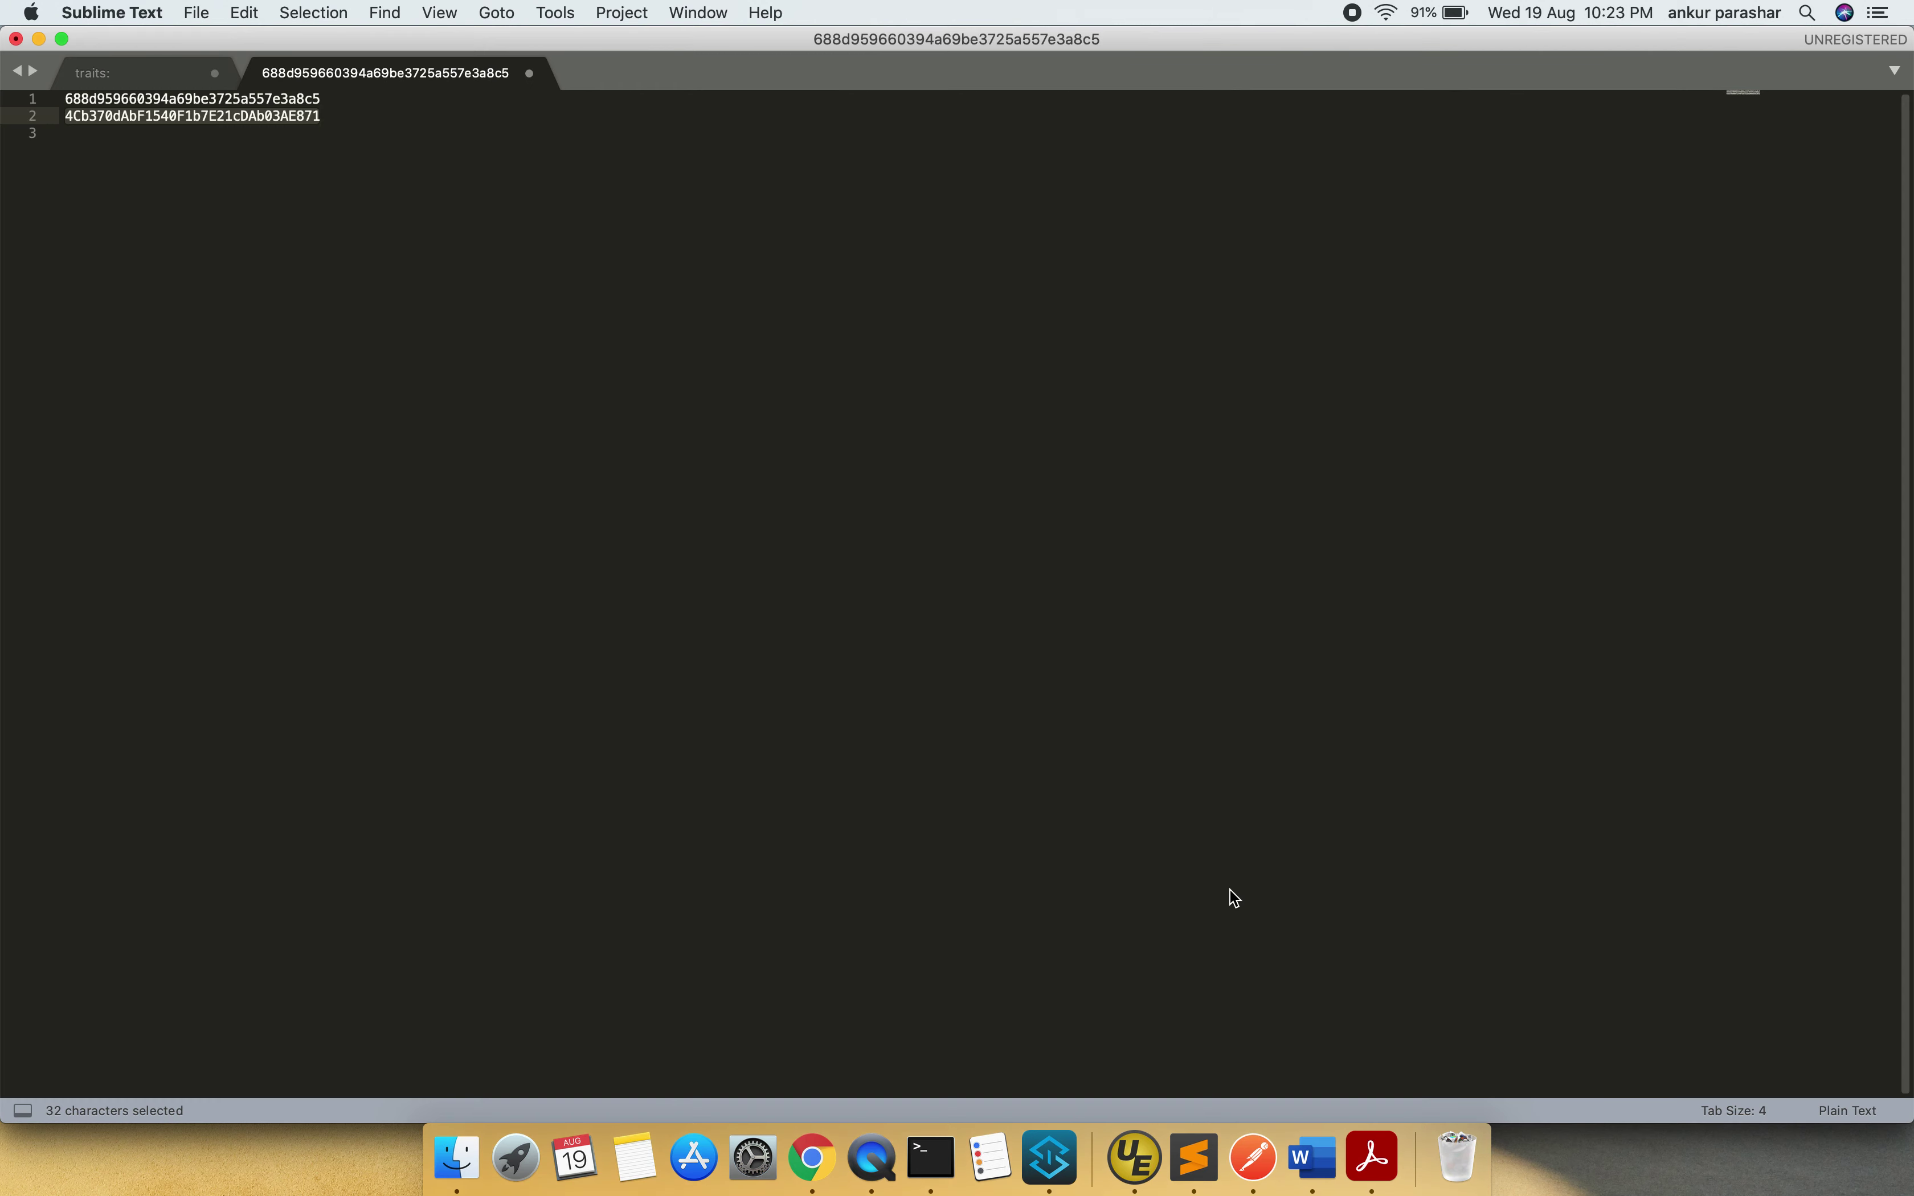
key(super+Tab)
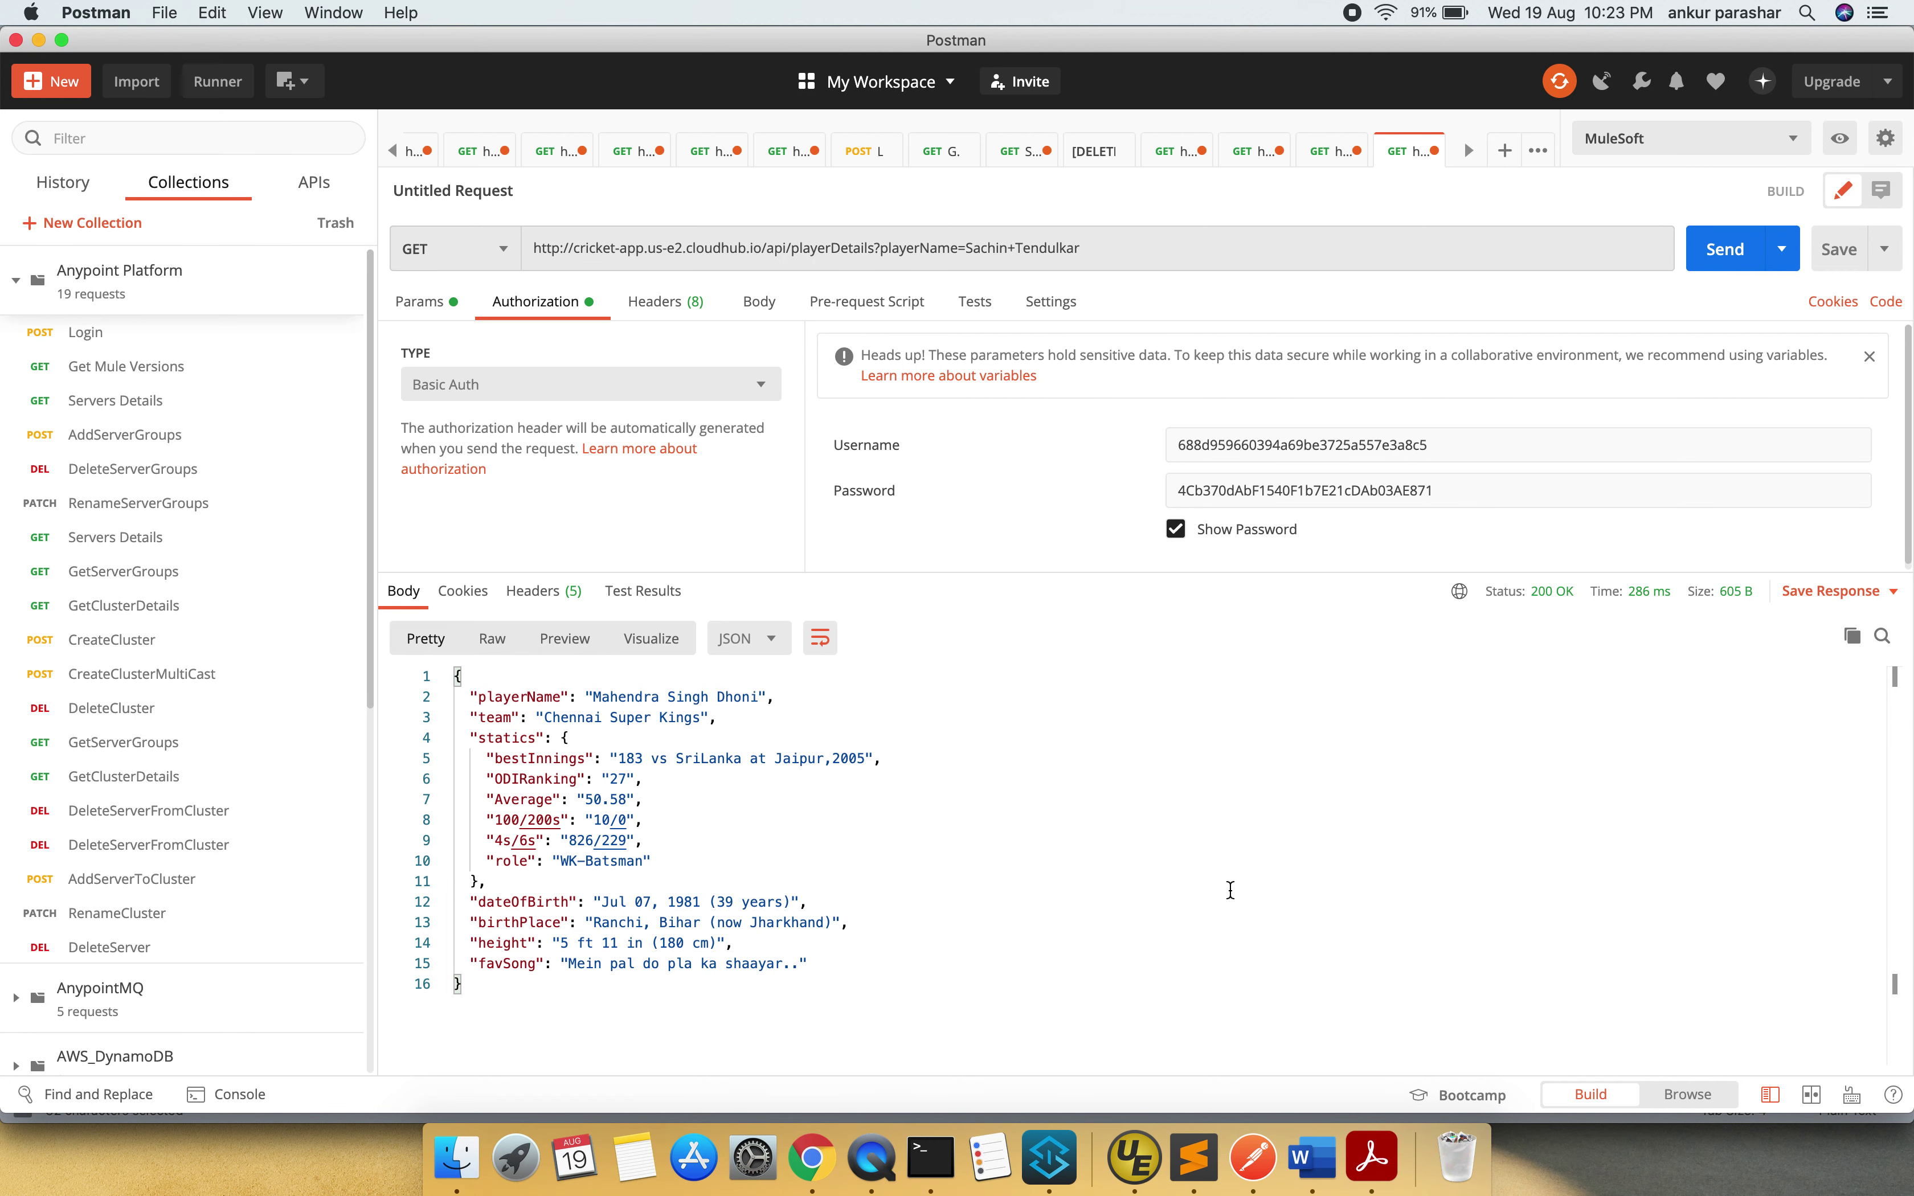